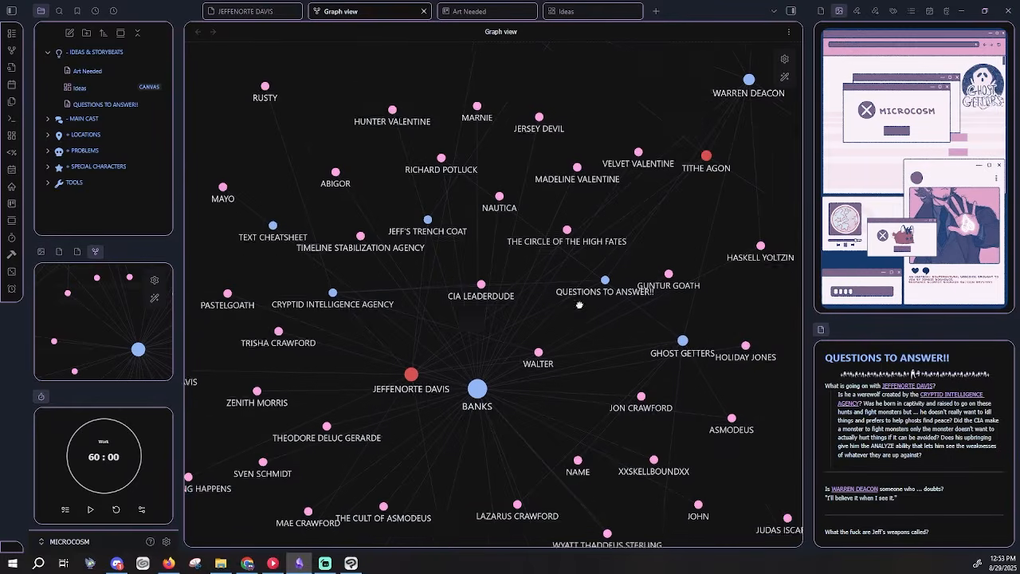
Examine the finished vault's graph view, Art Needed board, Ideas canvas and the open main-cast character note.
{"action": "scroll", "coordinate": [572, 261], "scroll_direction": "down", "scroll_amount": 4}
{"action": "scroll", "coordinate": [453, 92], "scroll_direction": "up", "scroll_amount": 3}
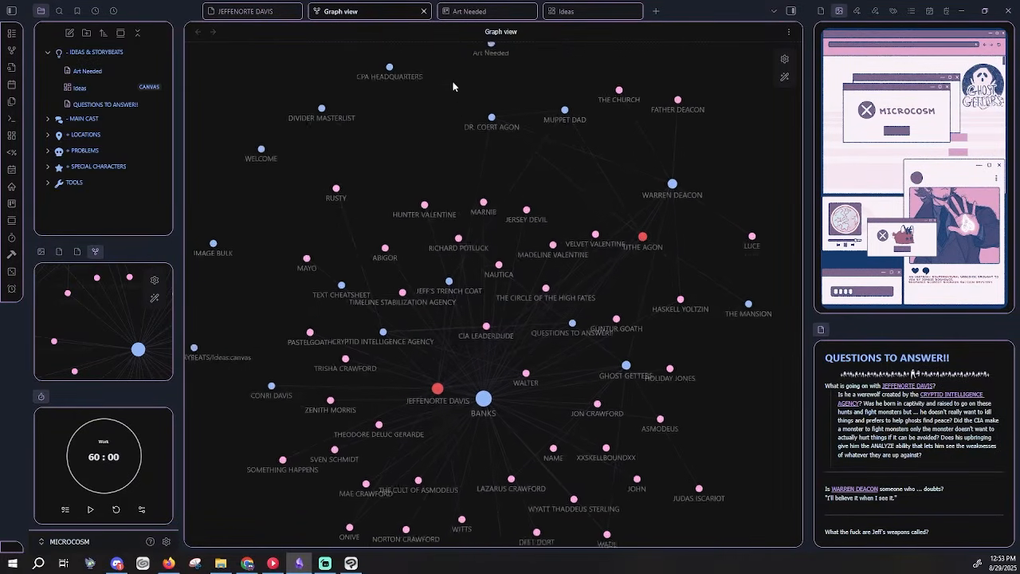
{"action": "left_click", "coordinate": [474, 11]}
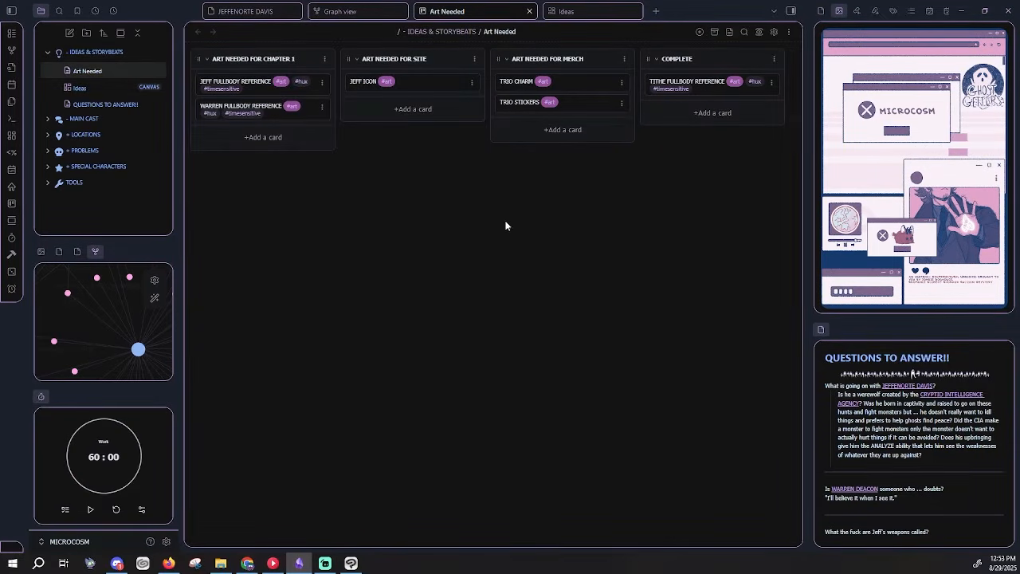
{"action": "left_click", "coordinate": [586, 13]}
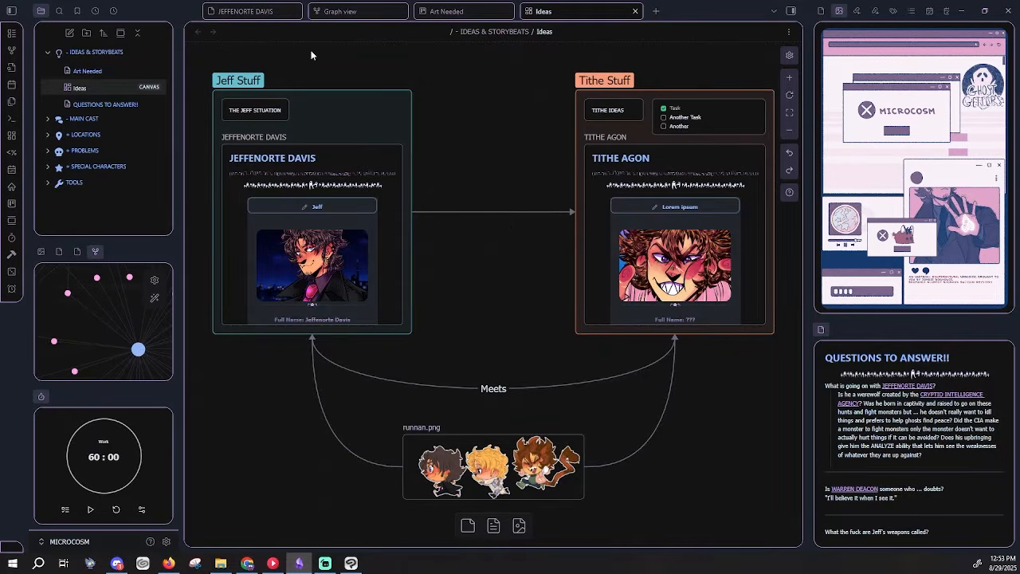
{"action": "left_click", "coordinate": [251, 11]}
{"action": "scroll", "coordinate": [494, 295], "scroll_direction": "down", "scroll_amount": 5}
{"action": "scroll", "coordinate": [678, 237], "scroll_direction": "down", "scroll_amount": 2}
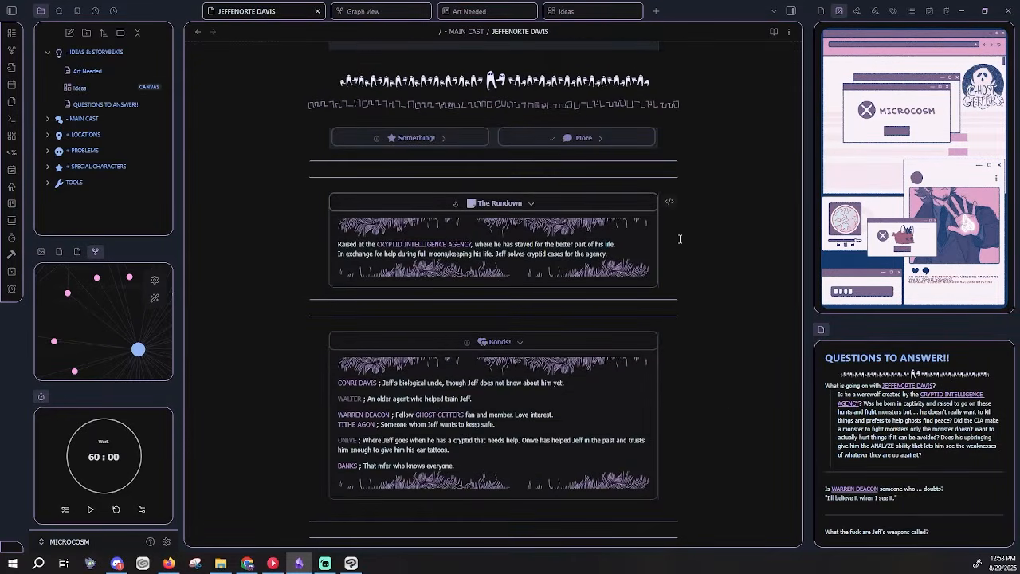
{"action": "scroll", "coordinate": [686, 245], "scroll_direction": "up", "scroll_amount": 6}
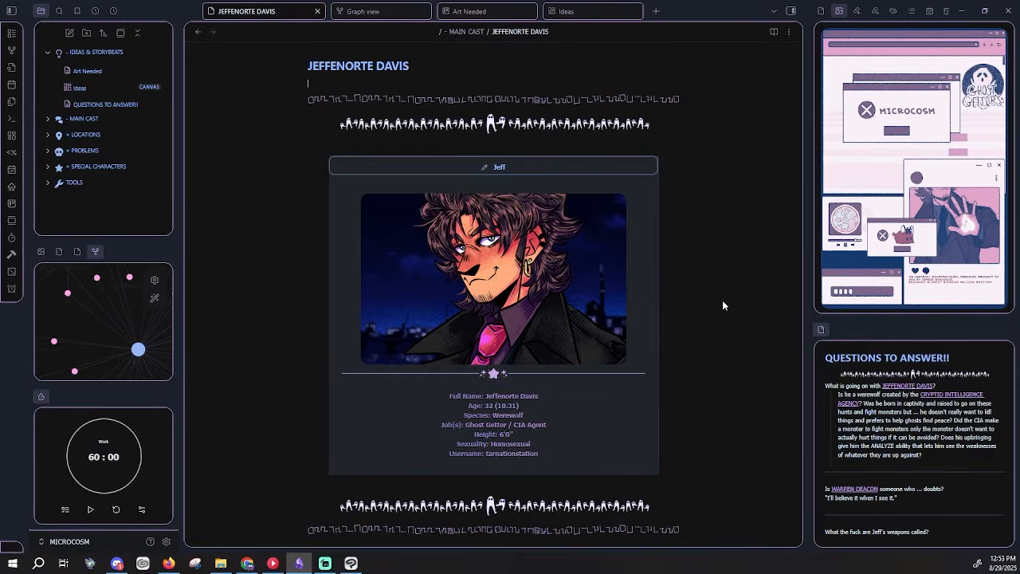
{"action": "scroll", "coordinate": [722, 305], "scroll_direction": "down", "scroll_amount": 15}
{"action": "left_click", "coordinate": [658, 419]}
{"action": "scroll", "coordinate": [658, 419], "scroll_direction": "up", "scroll_amount": 4}
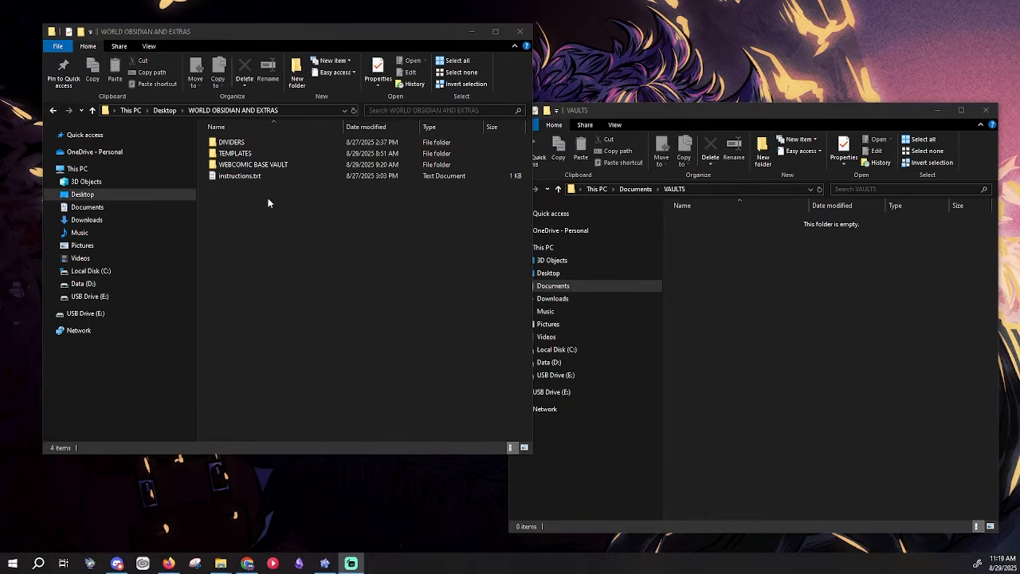
Copy the WEBCOMIC BASE VAULT folder from WORLD OBSIDIAN AND EXTRAS into the VAULTS folder in Documents.
{"action": "left_click", "coordinate": [258, 168]}
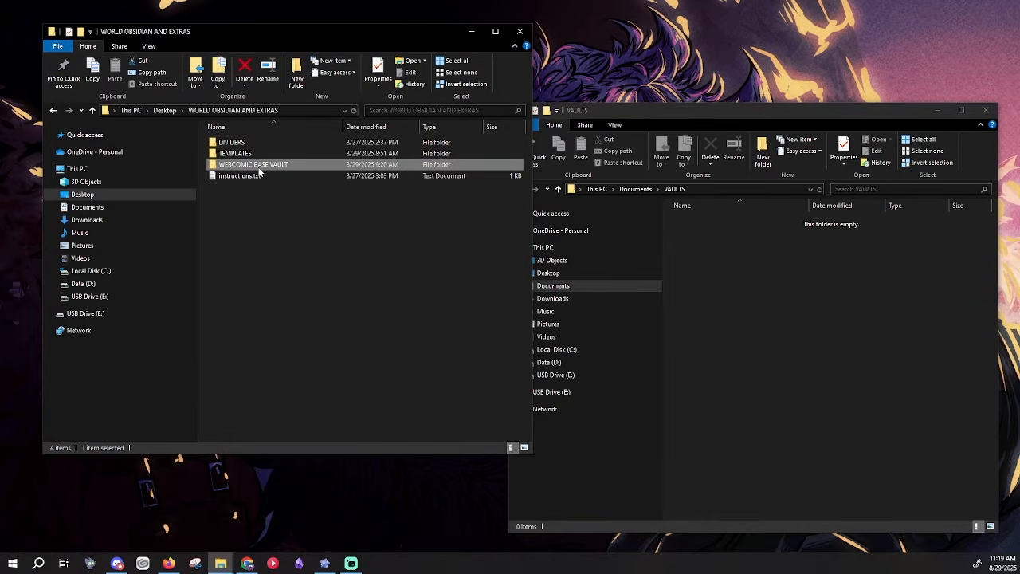
{"action": "right_click", "coordinate": [258, 169]}
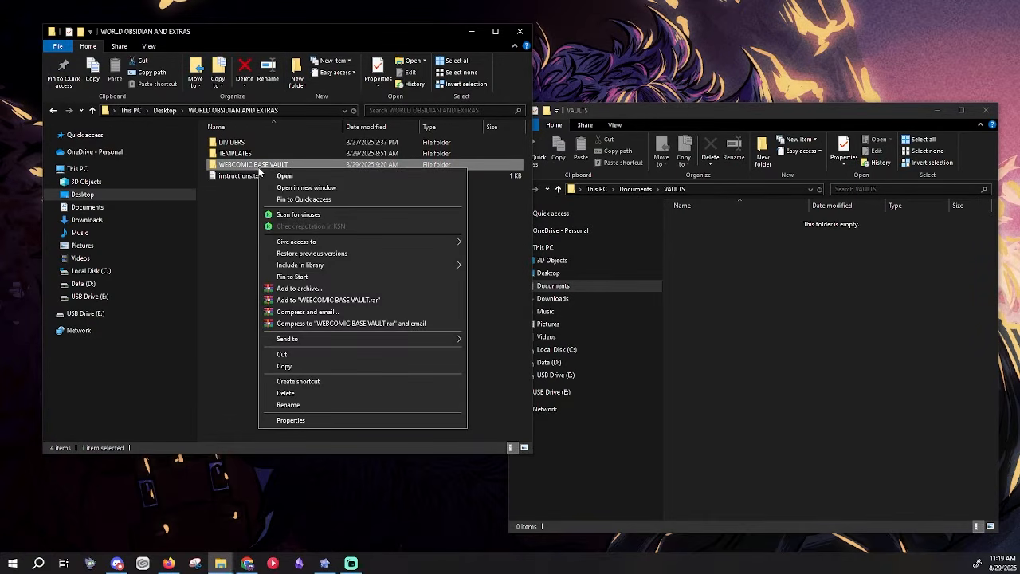
{"action": "left_click", "coordinate": [303, 365]}
{"action": "left_click", "coordinate": [719, 307]}
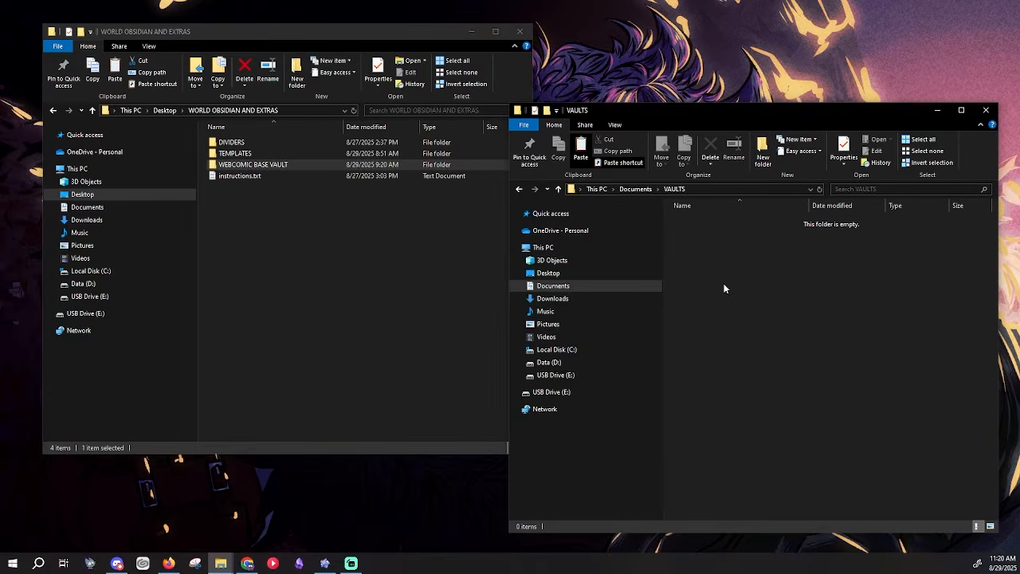
{"action": "right_click", "coordinate": [724, 287]}
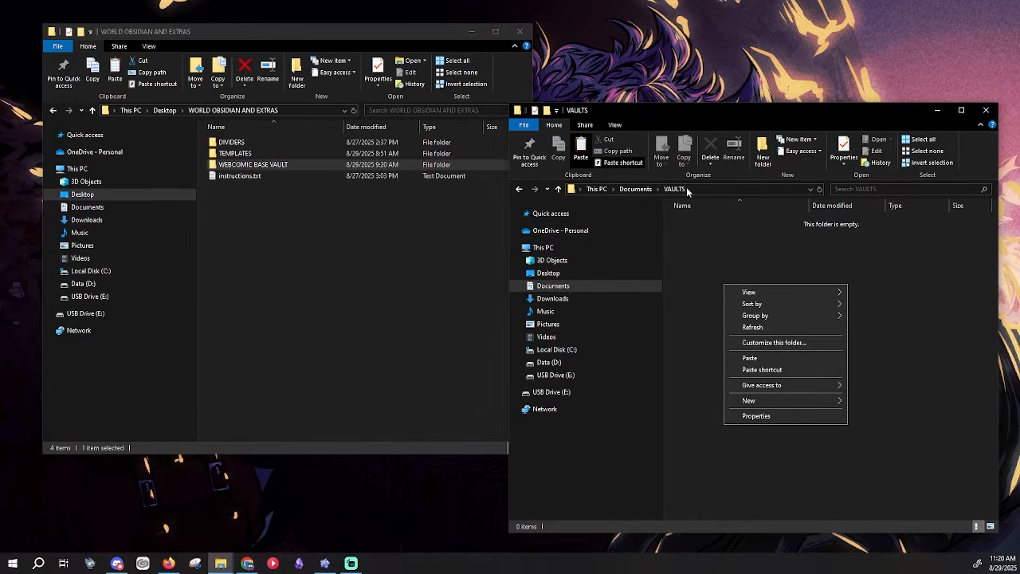
{"action": "left_click", "coordinate": [791, 358]}
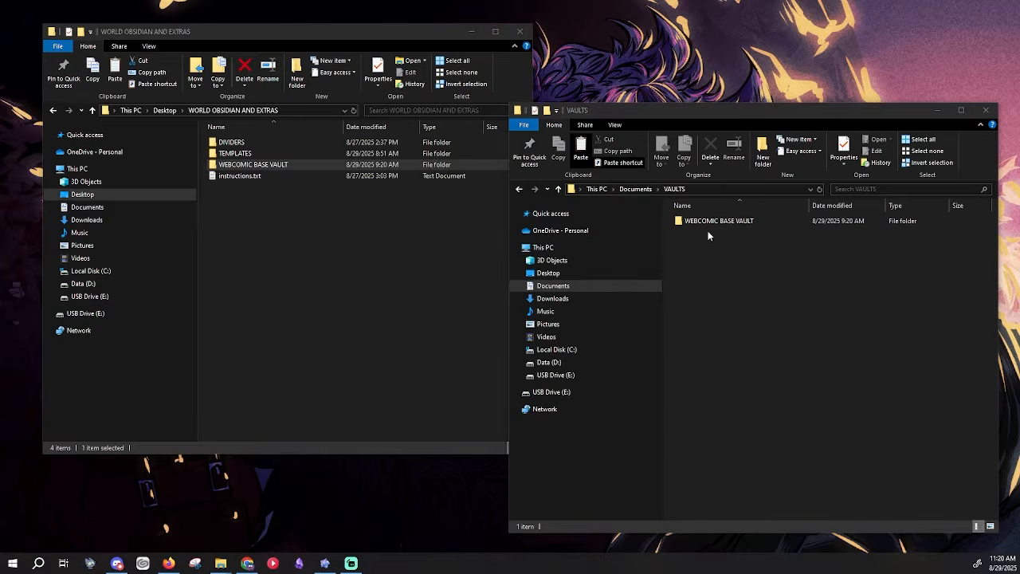
Rename the WEBCOMIC BASE VAULT copy in the VAULTS folder as MICROCOSM.
{"action": "left_click", "coordinate": [739, 228]}
{"action": "right_click", "coordinate": [734, 220]}
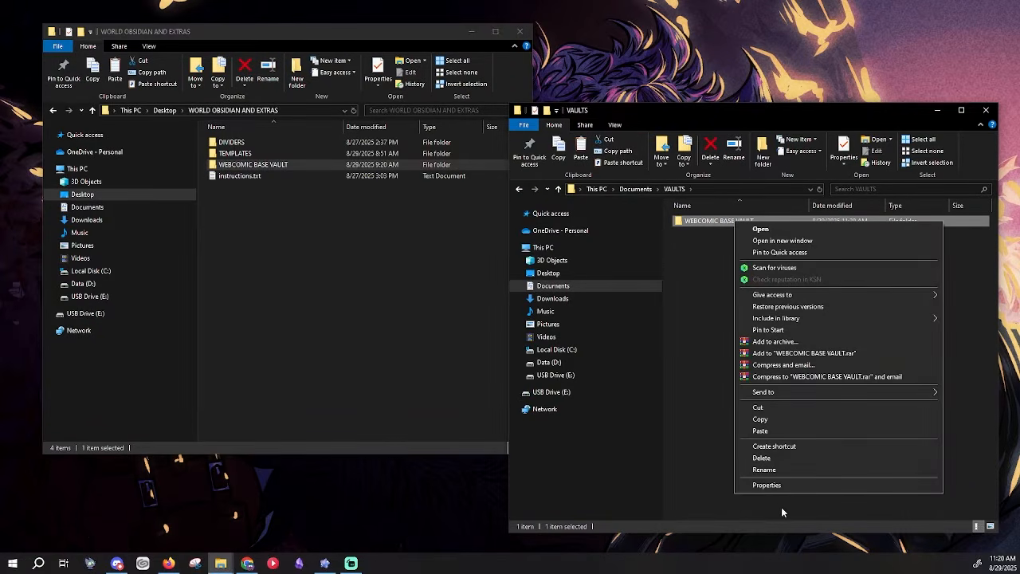
{"action": "left_click", "coordinate": [786, 470]}
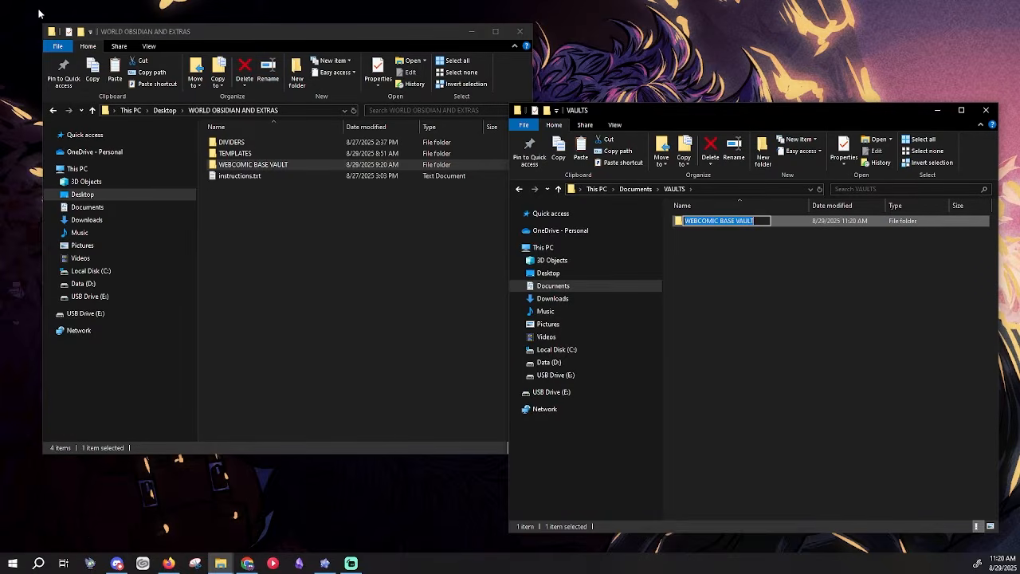
{"action": "type", "text": "MIC"}
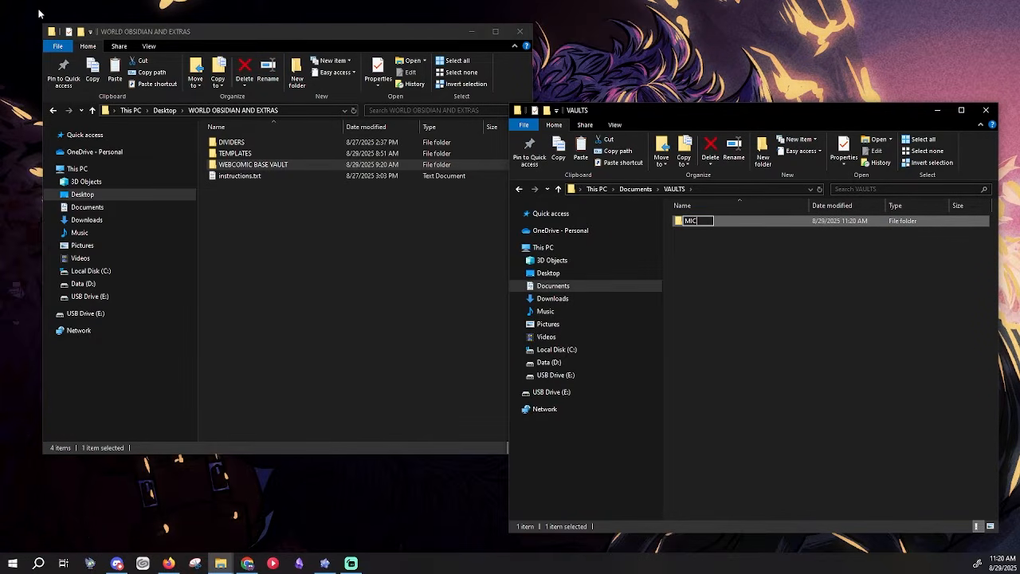
{"action": "type", "text": "ROCOSM"}
{"action": "left_click", "coordinate": [738, 278]}
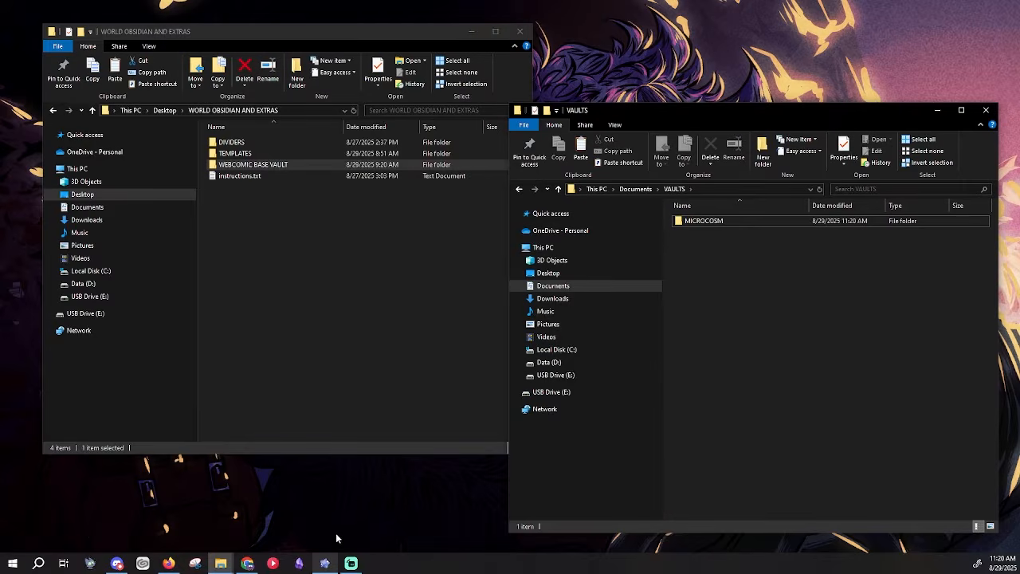
Switch to Obsidian's vault manager and open the MICROCOSM folder in Documents > VAULTS as a vault.
{"action": "left_click", "coordinate": [324, 564]}
{"action": "left_click_drag", "start_coordinate": [756, 65], "coordinate": [490, 93]}
{"action": "scroll", "coordinate": [389, 134], "scroll_direction": "down", "scroll_amount": 3}
{"action": "scroll", "coordinate": [385, 272], "scroll_direction": "up", "scroll_amount": 3}
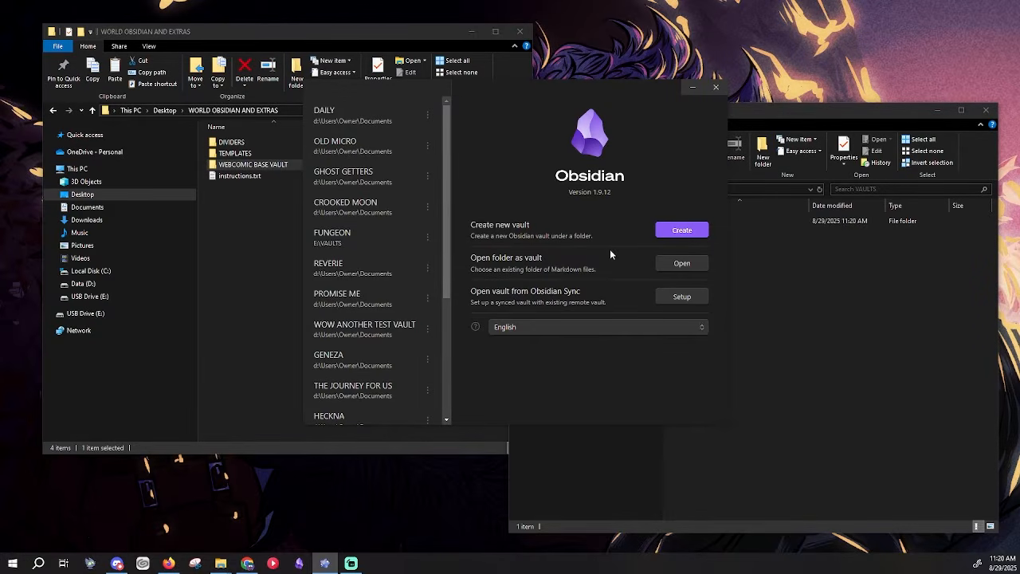
{"action": "left_click", "coordinate": [671, 264]}
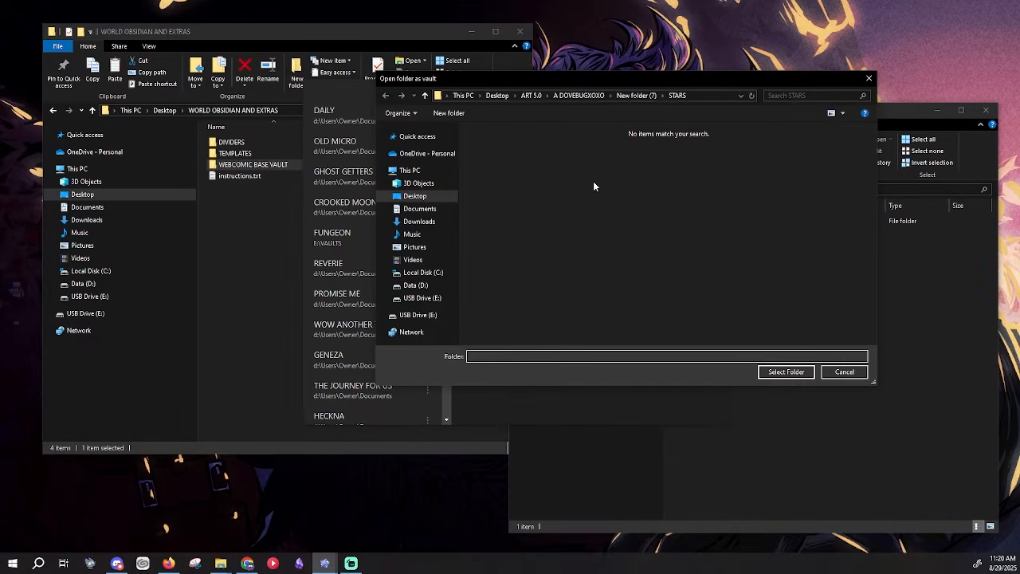
{"action": "left_click", "coordinate": [444, 208]}
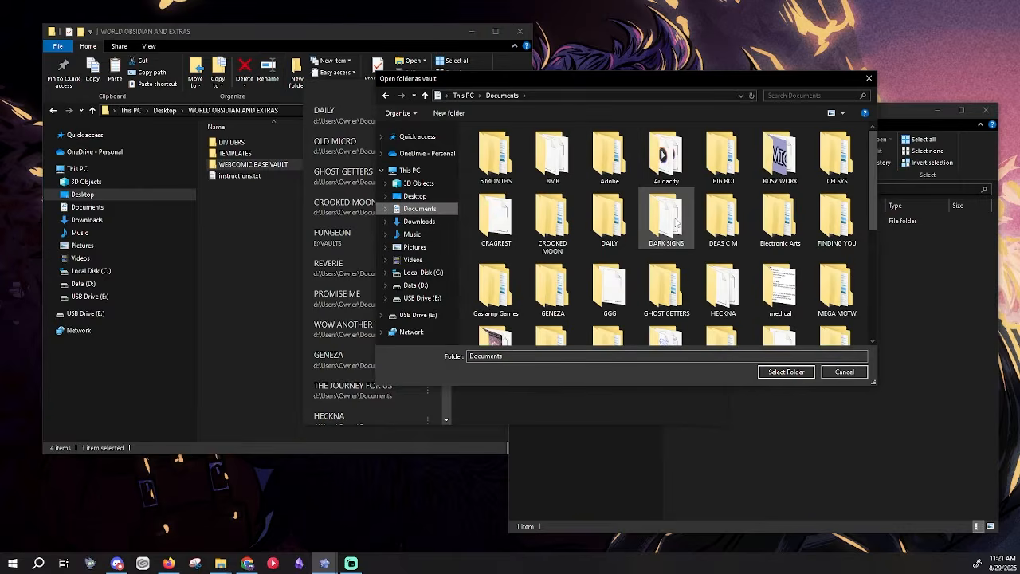
{"action": "scroll", "coordinate": [723, 229], "scroll_direction": "down", "scroll_amount": 5}
{"action": "double_click", "coordinate": [723, 238]}
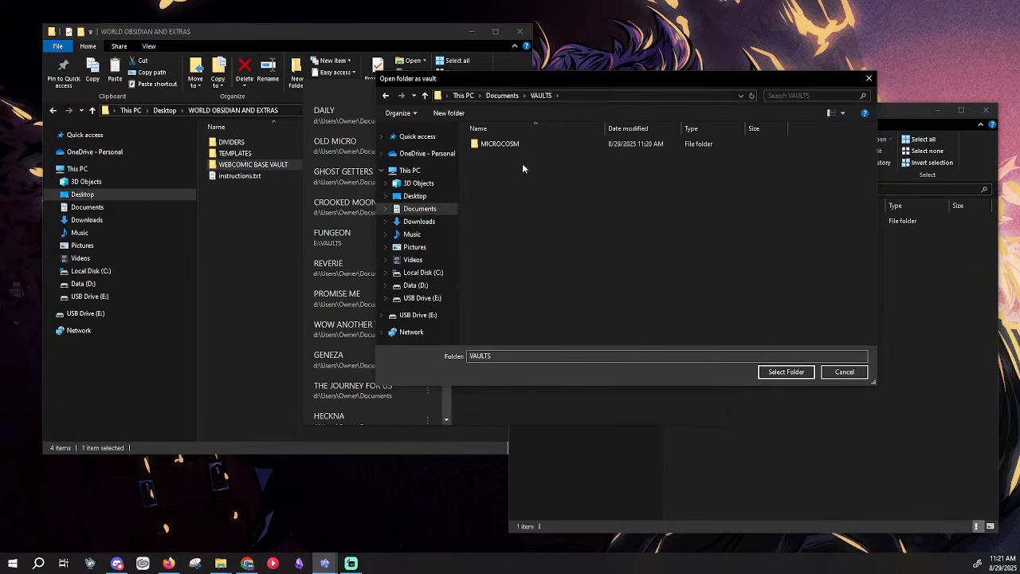
{"action": "left_click", "coordinate": [502, 144]}
{"action": "left_click", "coordinate": [786, 372]}
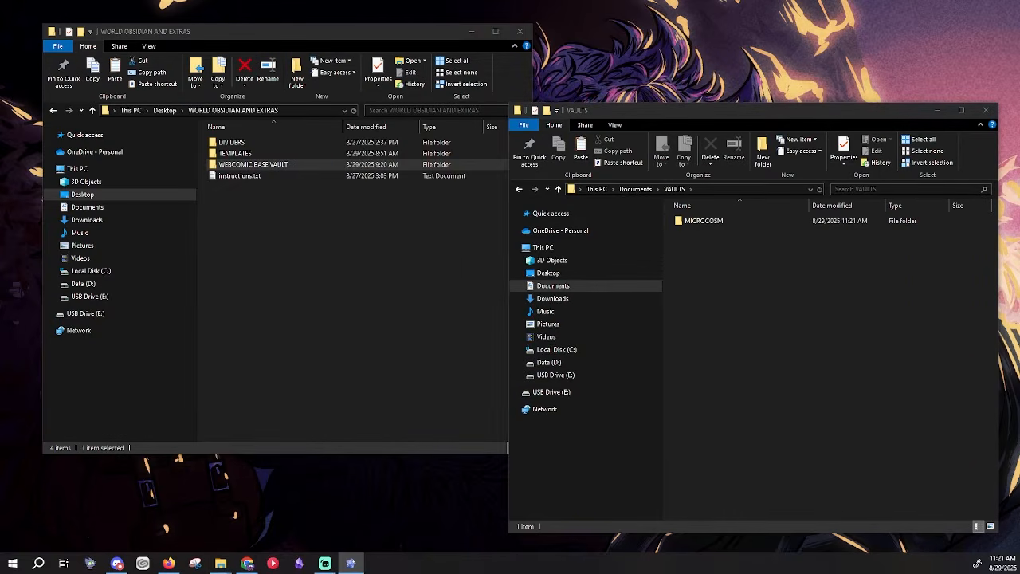
Trust the MICROCOSM vault's author, enable its plugins and maximize the vault window.
{"action": "left_click_drag", "start_coordinate": [1019, 89], "coordinate": [427, 89]}
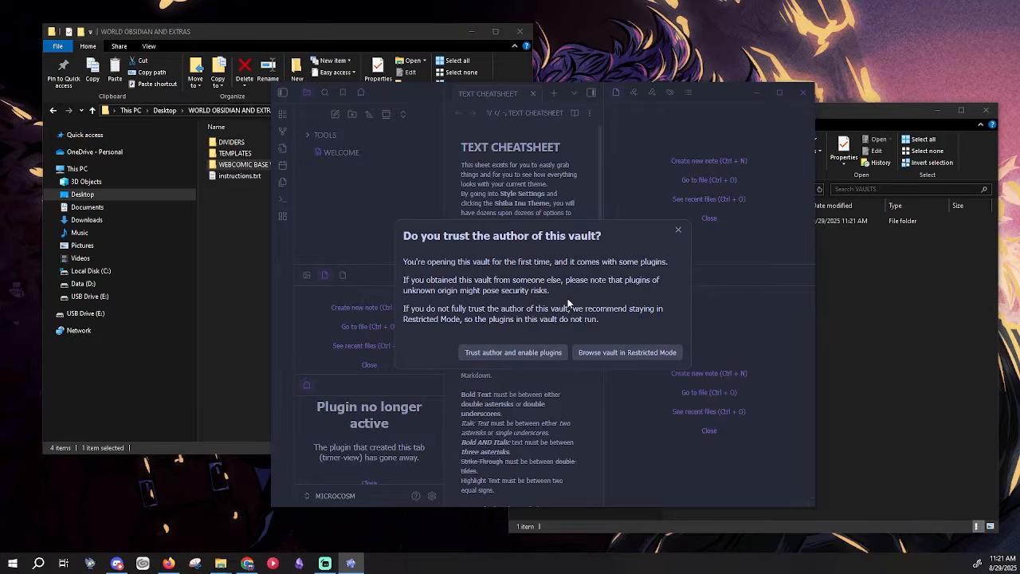
{"action": "left_click", "coordinate": [493, 353]}
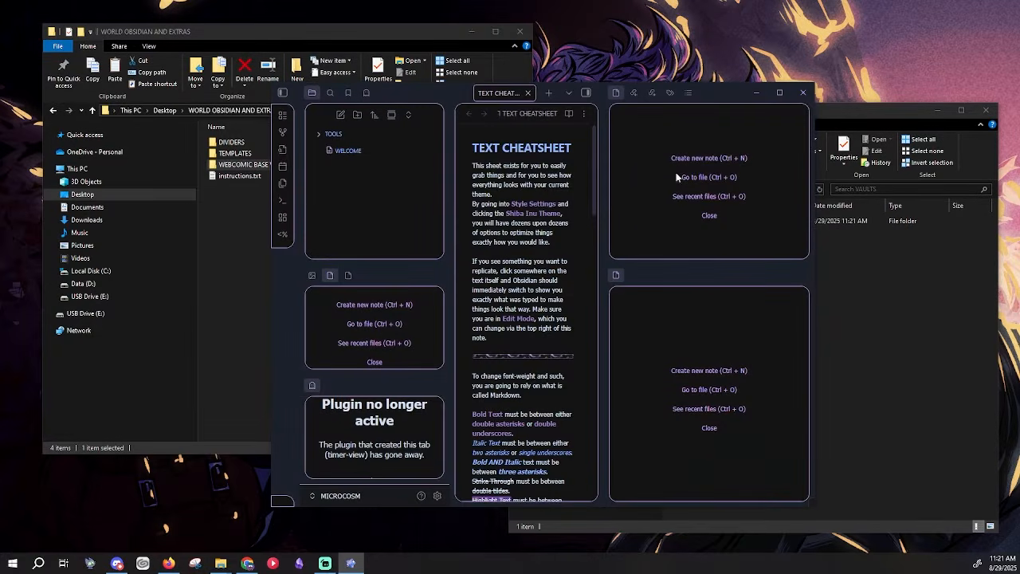
{"action": "left_click", "coordinate": [781, 92]}
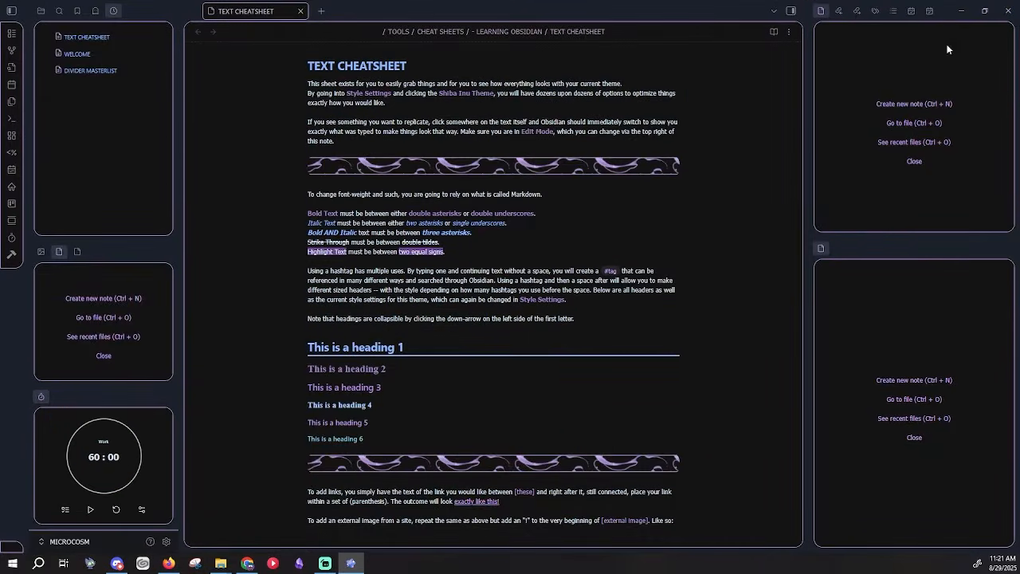
Try the Light base color scheme in the appearance settings and set it to Dark.
{"action": "key", "text": "ctrl+comma"}
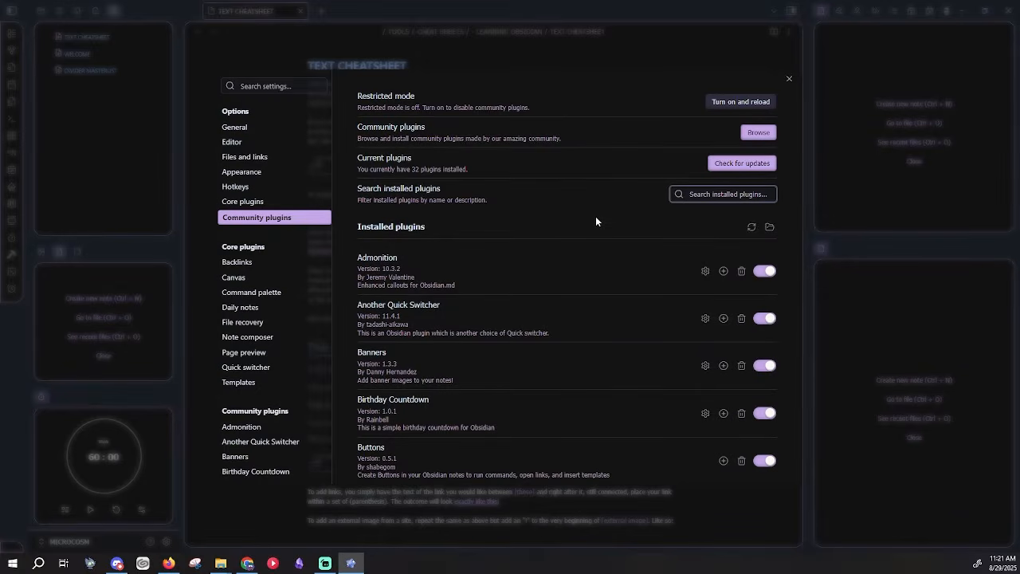
{"action": "left_click", "coordinate": [258, 173]}
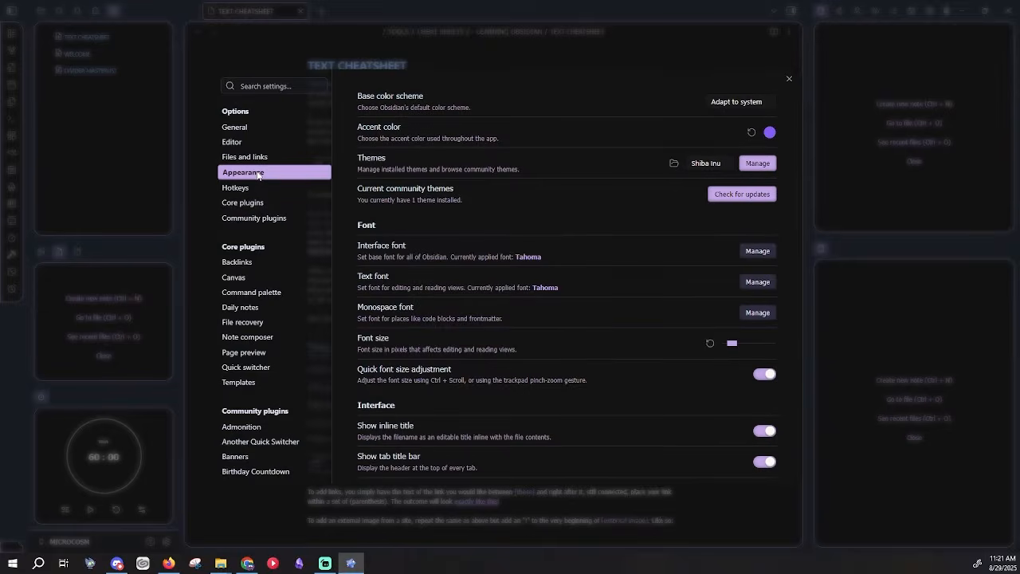
{"action": "left_click", "coordinate": [715, 105]}
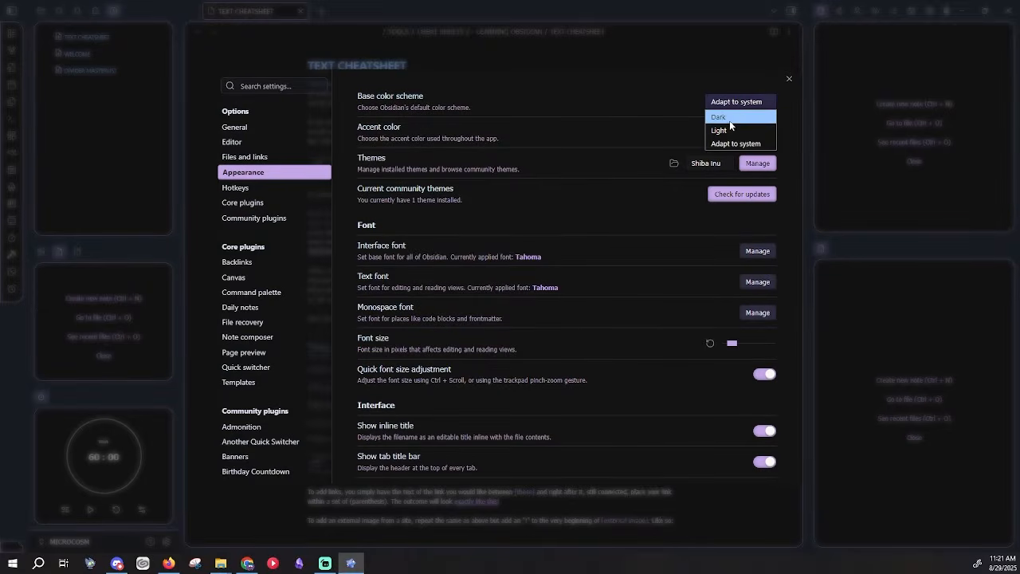
{"action": "left_click", "coordinate": [720, 130]}
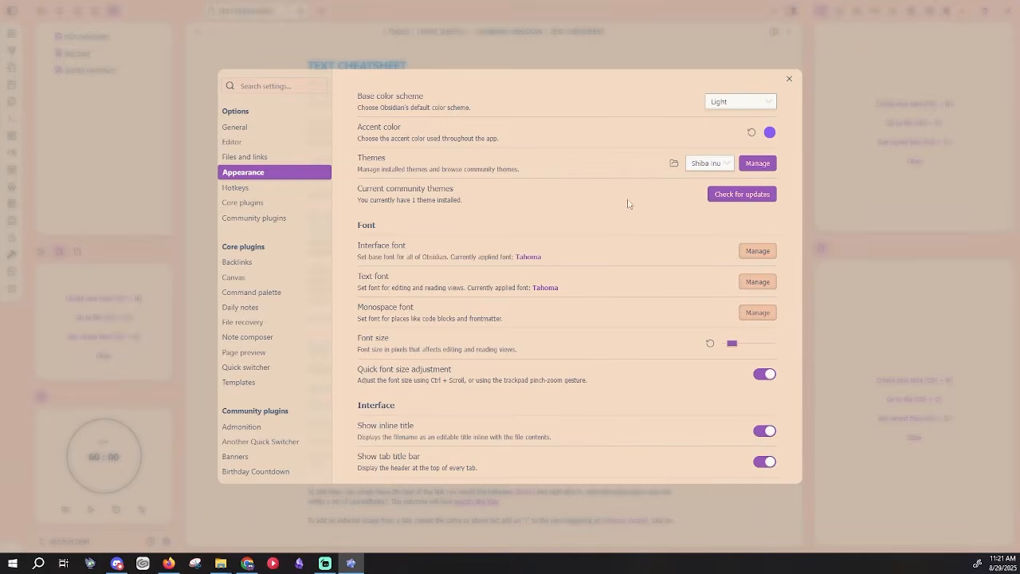
{"action": "left_click", "coordinate": [719, 107]}
{"action": "left_click", "coordinate": [719, 120]}
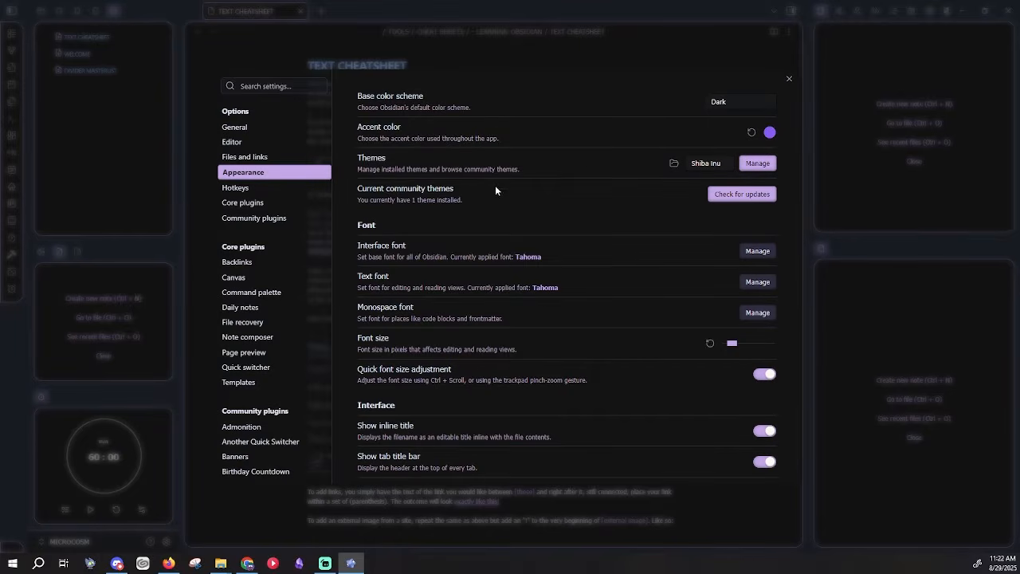
Look over the remaining appearance settings and CSS snippets and review the list of installed community plugins.
{"action": "scroll", "coordinate": [553, 200], "scroll_direction": "down", "scroll_amount": 5}
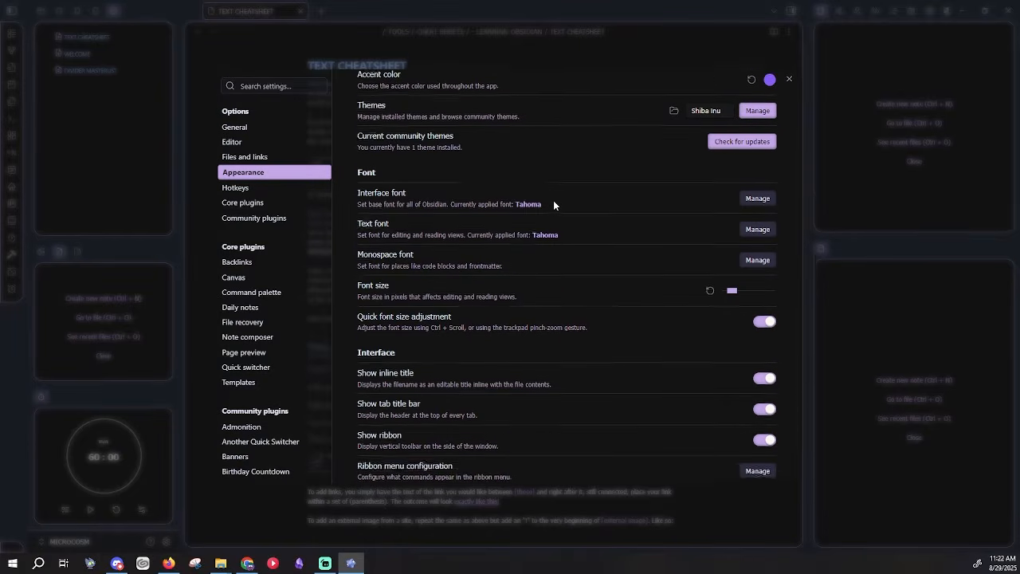
{"action": "scroll", "coordinate": [555, 206], "scroll_direction": "down", "scroll_amount": 4}
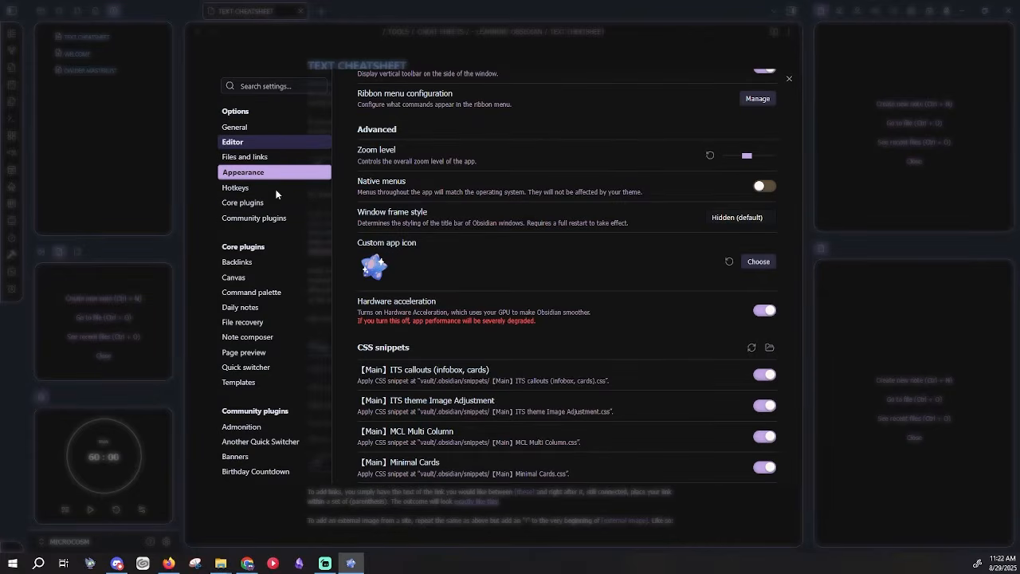
{"action": "left_click", "coordinate": [275, 218]}
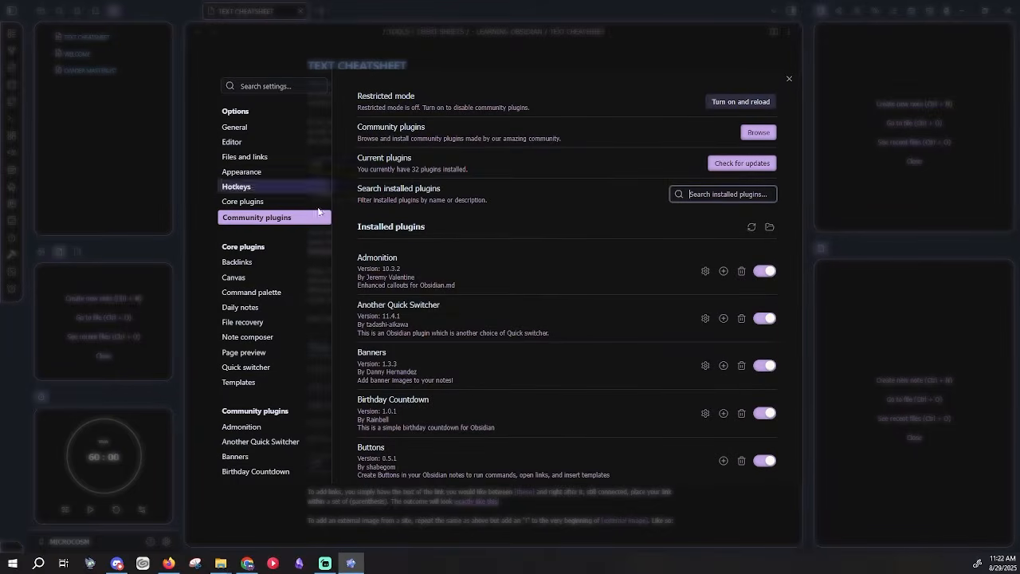
{"action": "scroll", "coordinate": [510, 271], "scroll_direction": "down", "scroll_amount": 10}
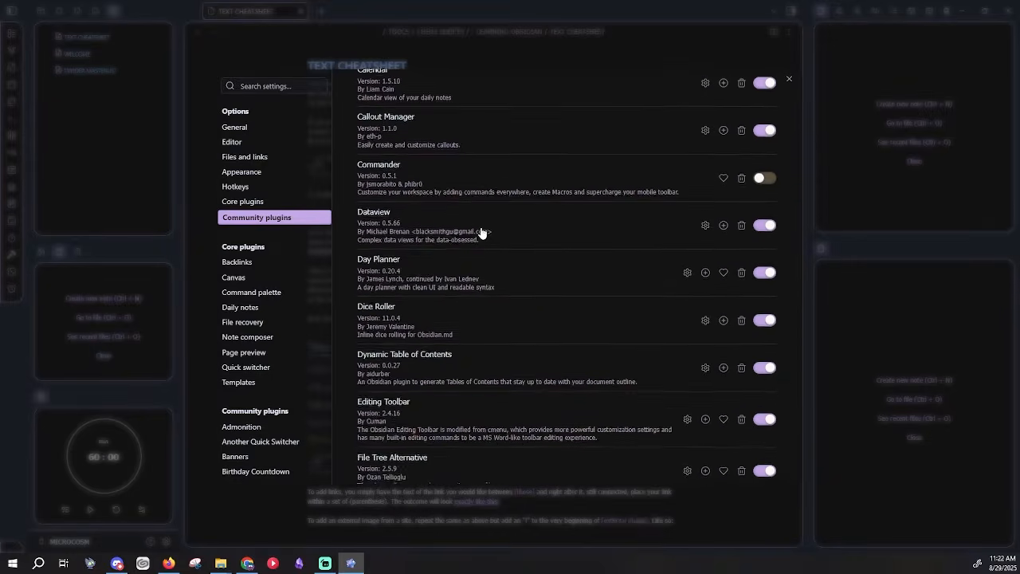
{"action": "scroll", "coordinate": [518, 299], "scroll_direction": "down", "scroll_amount": 3}
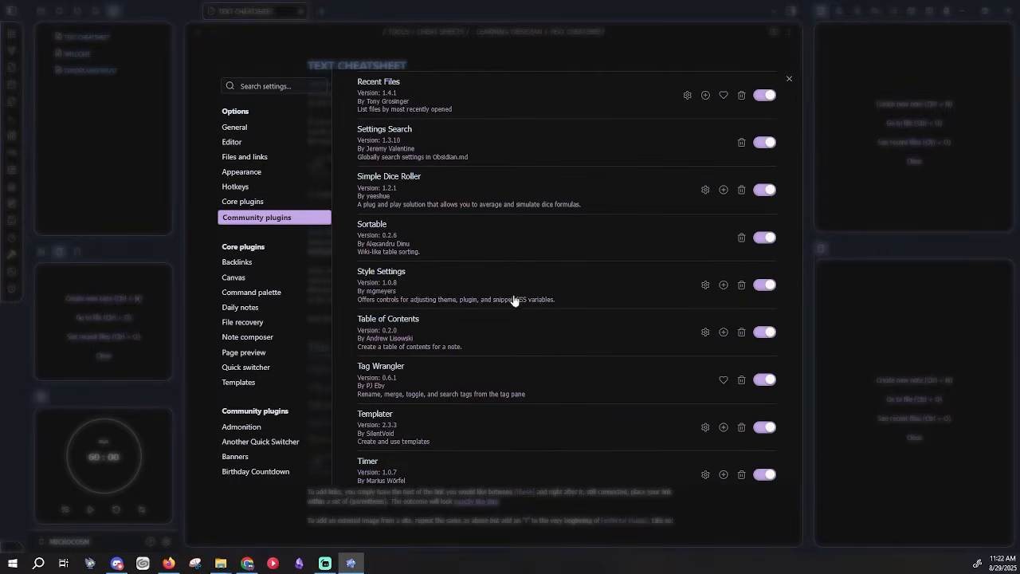
{"action": "scroll", "coordinate": [543, 308], "scroll_direction": "down", "scroll_amount": 1}
{"action": "scroll", "coordinate": [546, 305], "scroll_direction": "up", "scroll_amount": 4}
{"action": "scroll", "coordinate": [548, 305], "scroll_direction": "up", "scroll_amount": 12}
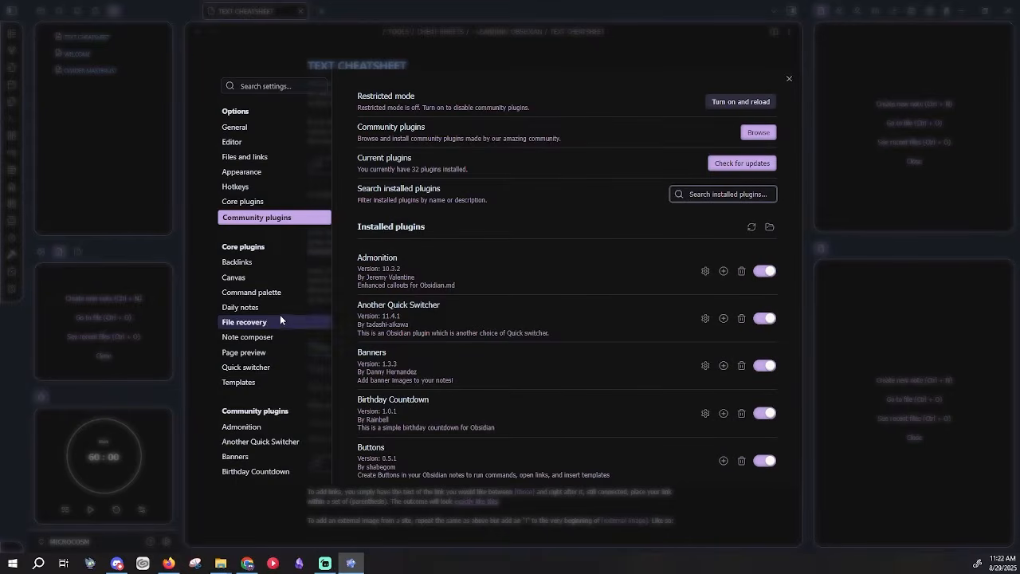
Open the Style Settings plugin's options and expand the Shiba Inu Theme section to view its categories.
{"action": "scroll", "coordinate": [292, 311], "scroll_direction": "down", "scroll_amount": 2}
{"action": "scroll", "coordinate": [255, 255], "scroll_direction": "down", "scroll_amount": 3}
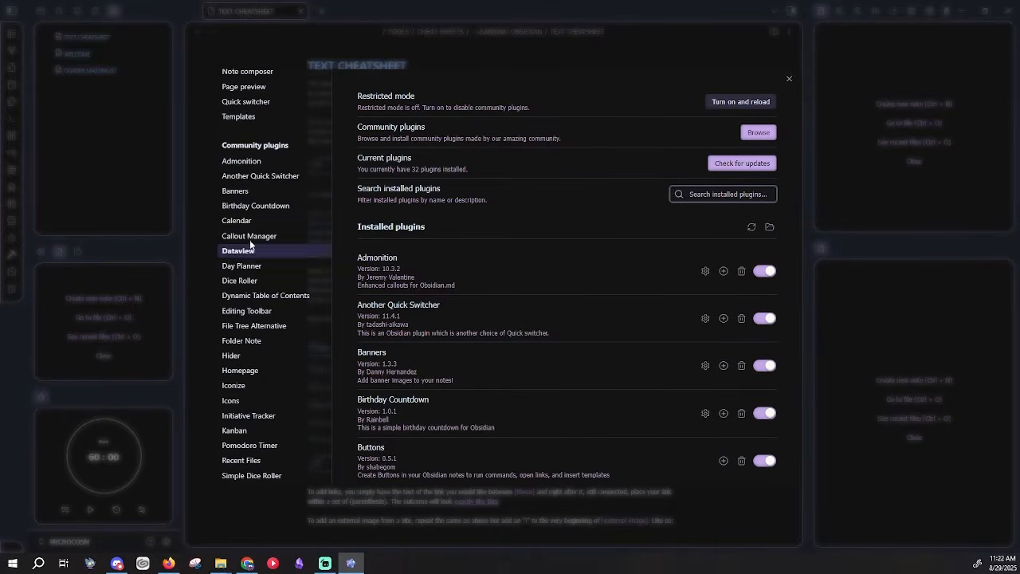
{"action": "scroll", "coordinate": [256, 196], "scroll_direction": "down", "scroll_amount": 2}
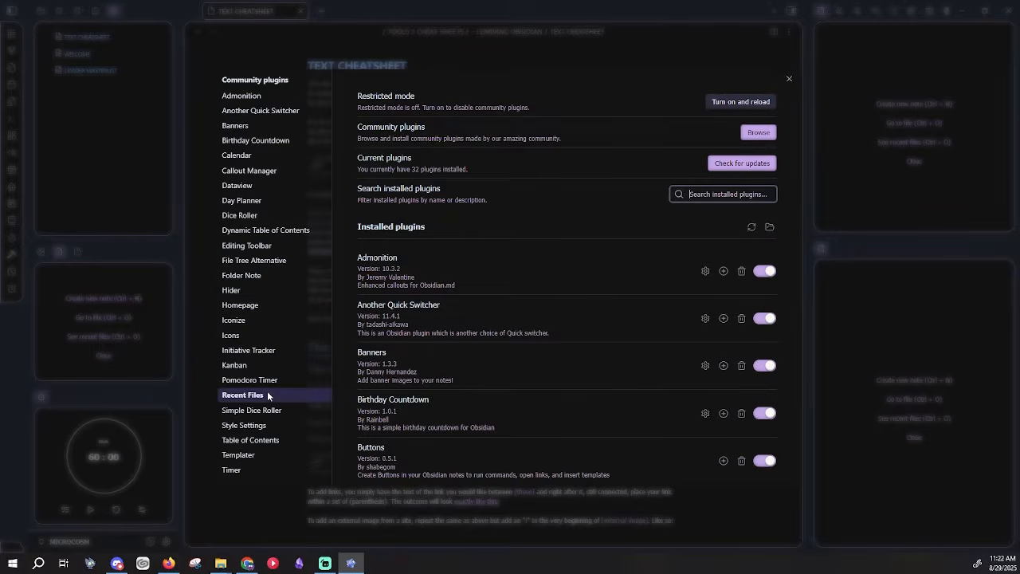
{"action": "left_click", "coordinate": [249, 428]}
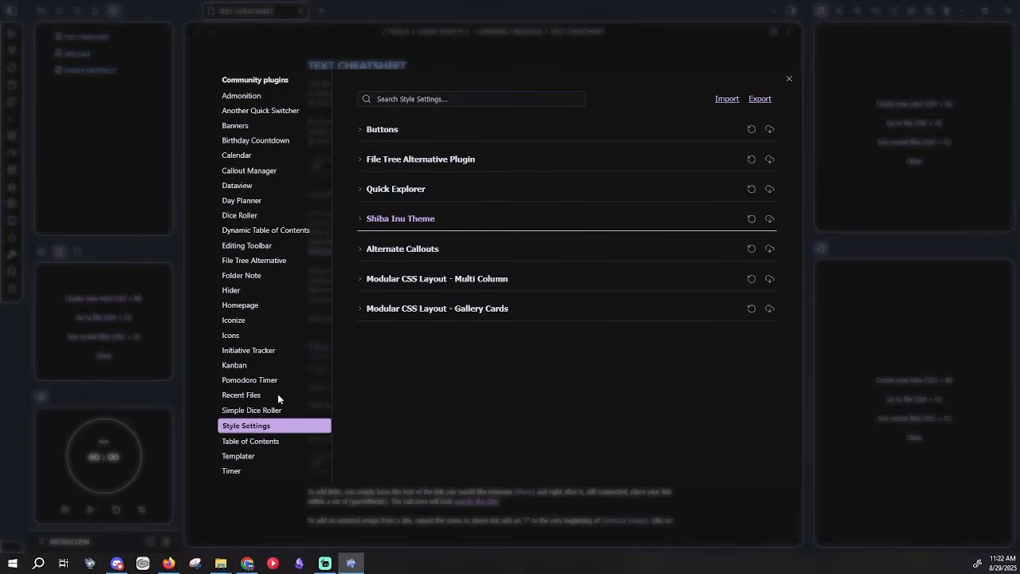
{"action": "left_click", "coordinate": [397, 220]}
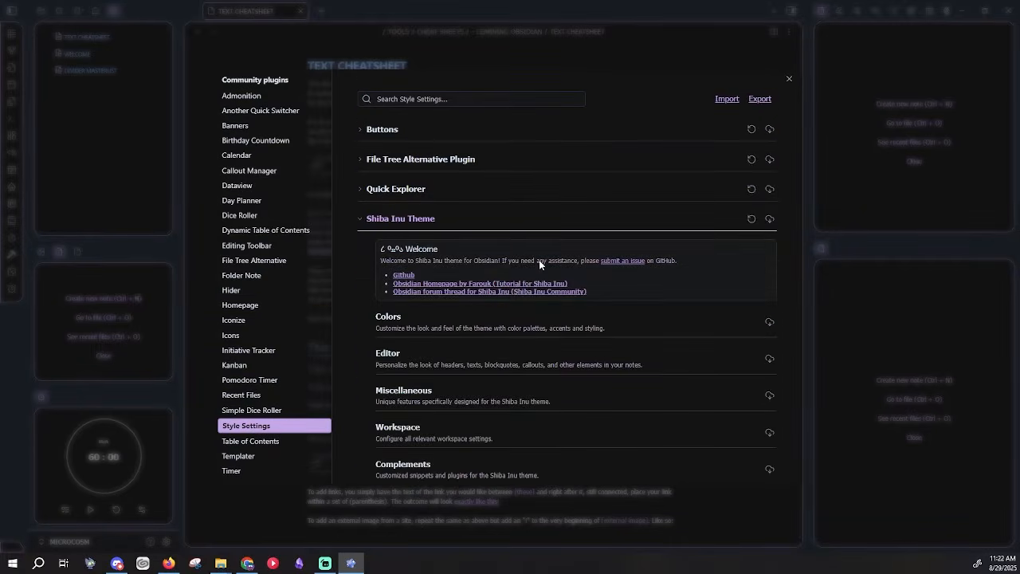
{"action": "scroll", "coordinate": [539, 260], "scroll_direction": "down", "scroll_amount": 3}
{"action": "scroll", "coordinate": [481, 173], "scroll_direction": "up", "scroll_amount": 1}
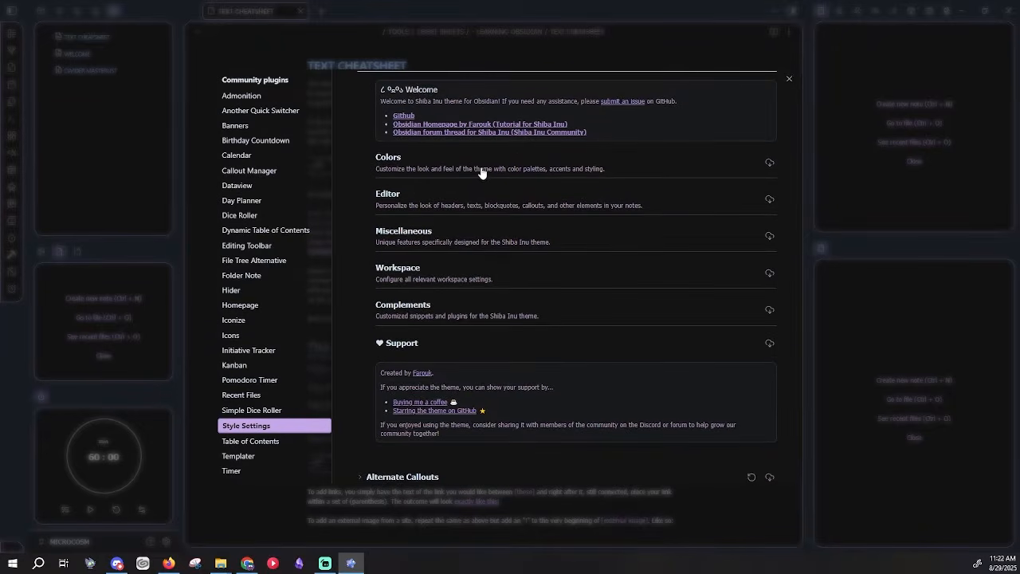
Expand the Shiba Inu theme's Colors category and review its palette and accent options.
{"action": "left_click", "coordinate": [481, 173]}
{"action": "scroll", "coordinate": [572, 223], "scroll_direction": "down", "scroll_amount": 1}
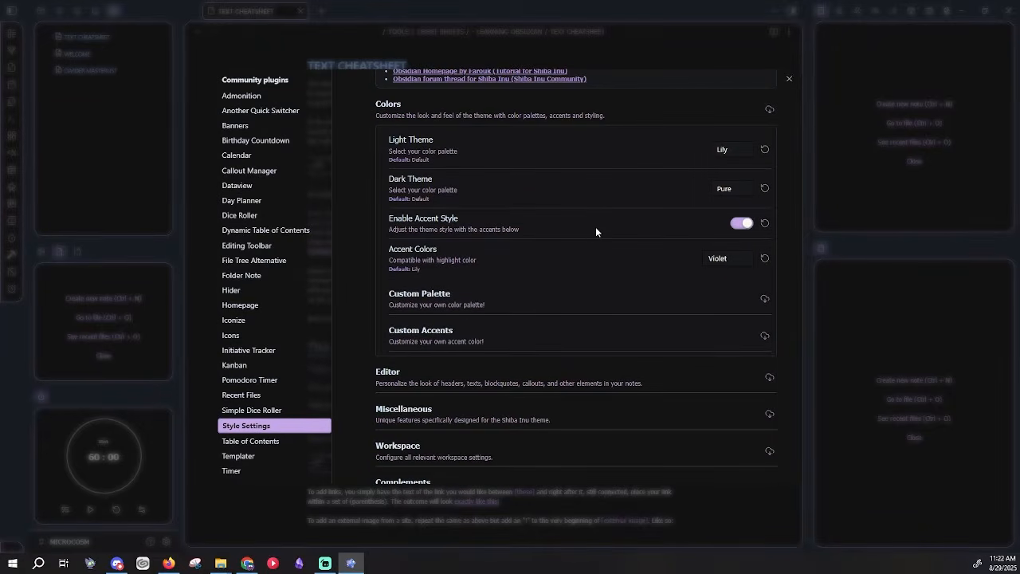
{"action": "scroll", "coordinate": [595, 226], "scroll_direction": "down", "scroll_amount": 2}
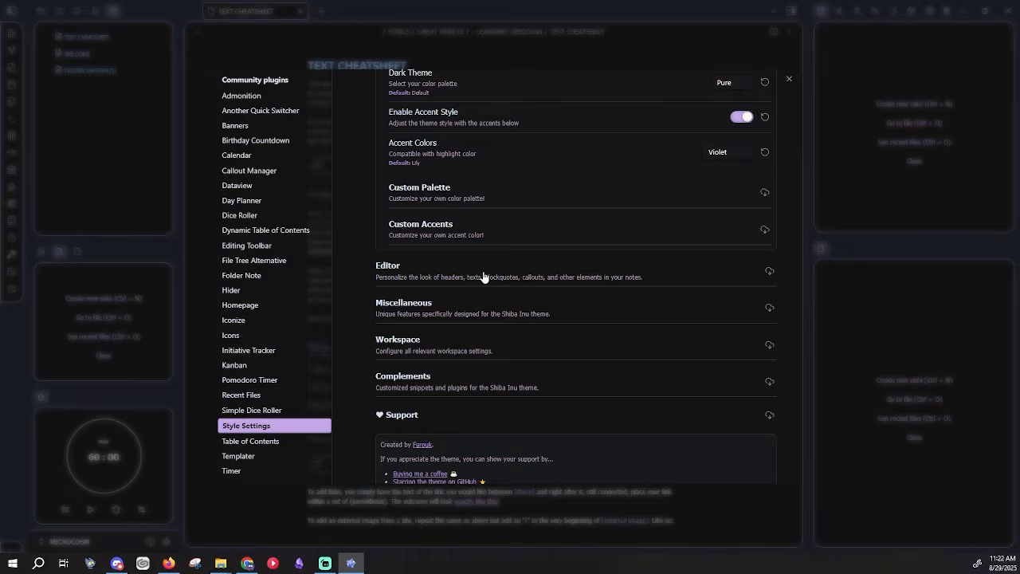
{"action": "scroll", "coordinate": [483, 276], "scroll_direction": "up", "scroll_amount": 2}
{"action": "scroll", "coordinate": [484, 276], "scroll_direction": "down", "scroll_amount": 2}
Review the Text Colors options in the Shiba Inu theme's Editor category, and close the settings.
{"action": "left_click", "coordinate": [510, 275]}
{"action": "scroll", "coordinate": [558, 284], "scroll_direction": "down", "scroll_amount": 1}
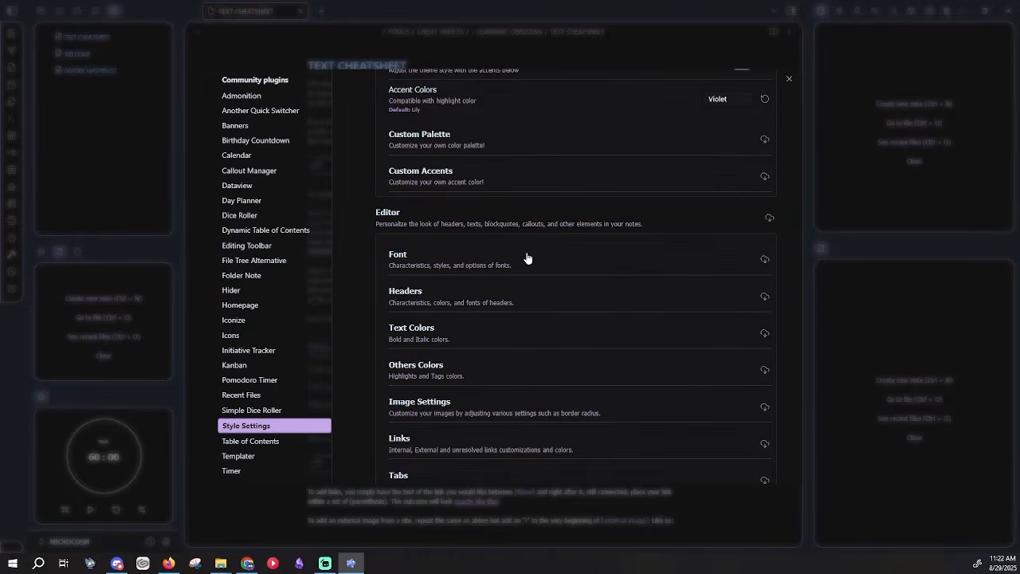
{"action": "scroll", "coordinate": [526, 258], "scroll_direction": "down", "scroll_amount": 1}
{"action": "left_click", "coordinate": [510, 284]}
{"action": "scroll", "coordinate": [729, 280], "scroll_direction": "down", "scroll_amount": 2}
{"action": "scroll", "coordinate": [729, 281], "scroll_direction": "down", "scroll_amount": 3}
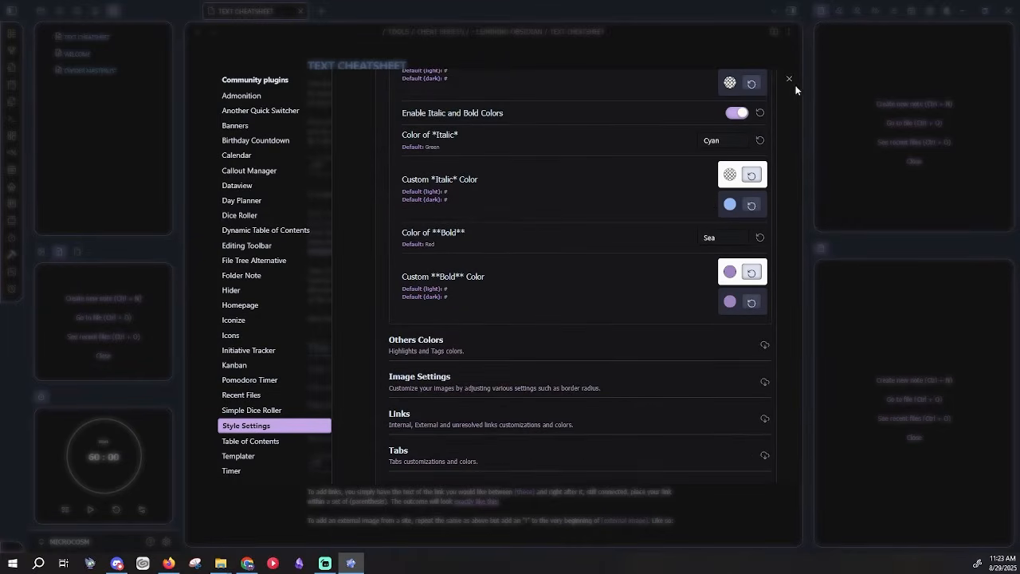
{"action": "left_click", "coordinate": [789, 79]}
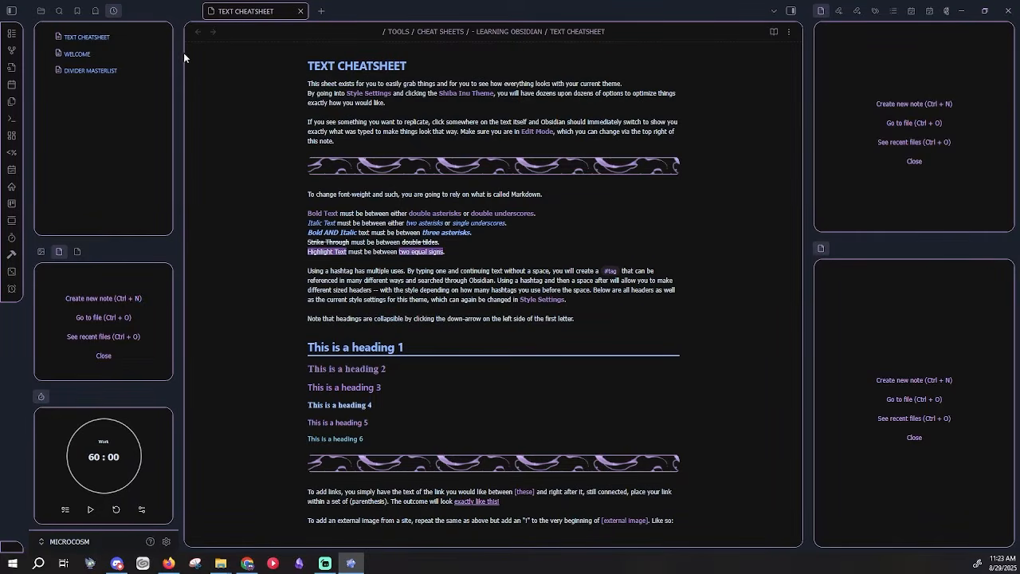
Show the vault's file list and open the WELCOME note to read it through.
{"action": "left_click", "coordinate": [41, 11]}
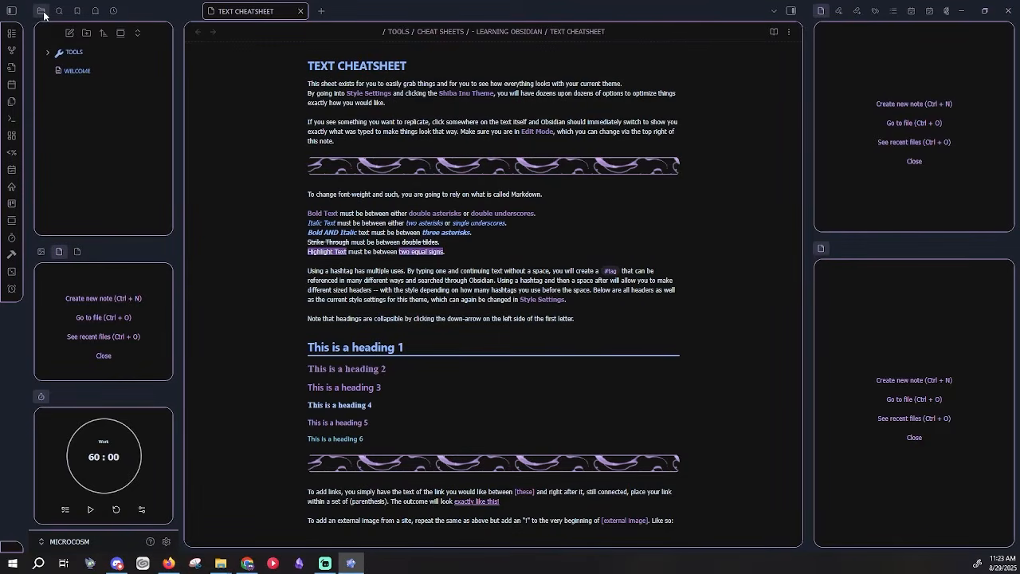
{"action": "left_click", "coordinate": [77, 70]}
{"action": "scroll", "coordinate": [428, 467], "scroll_direction": "down", "scroll_amount": 4}
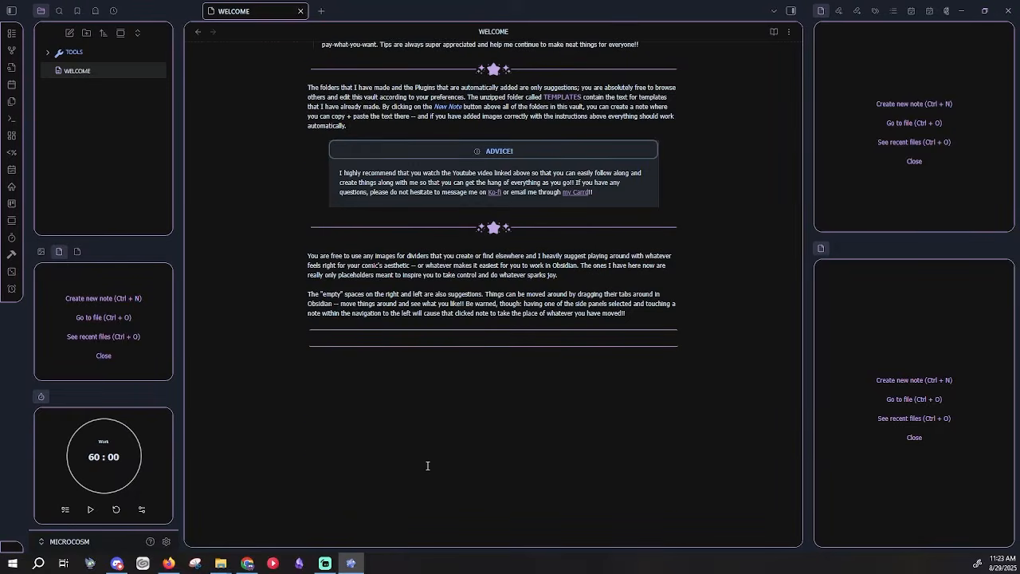
{"action": "scroll", "coordinate": [587, 420], "scroll_direction": "up", "scroll_amount": 4}
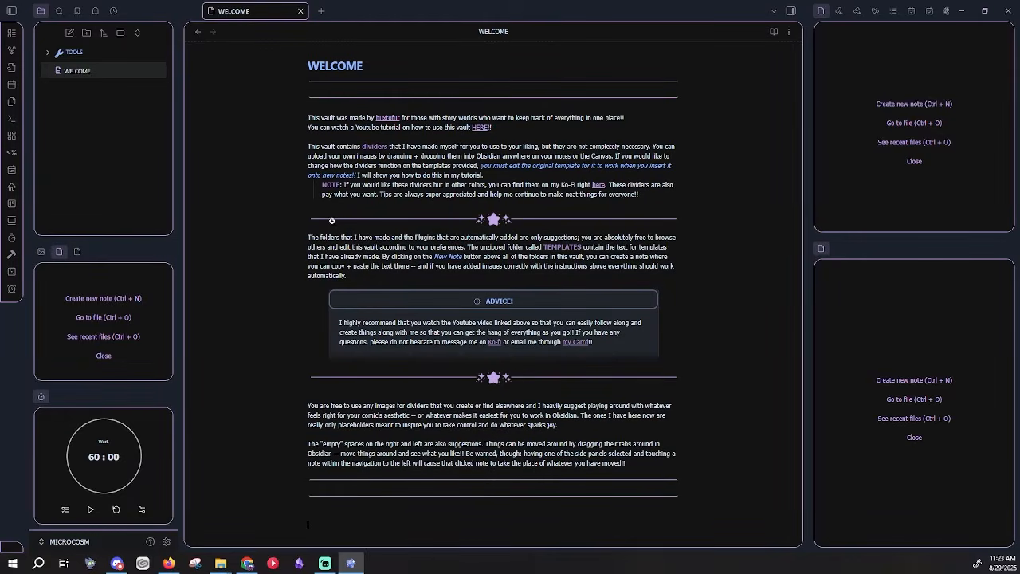
Look through the divider images in TOOLS > IMAGES > DIVIDERS and collapse the IMAGES folder again.
{"action": "left_click", "coordinate": [56, 53]}
{"action": "left_click", "coordinate": [58, 83]}
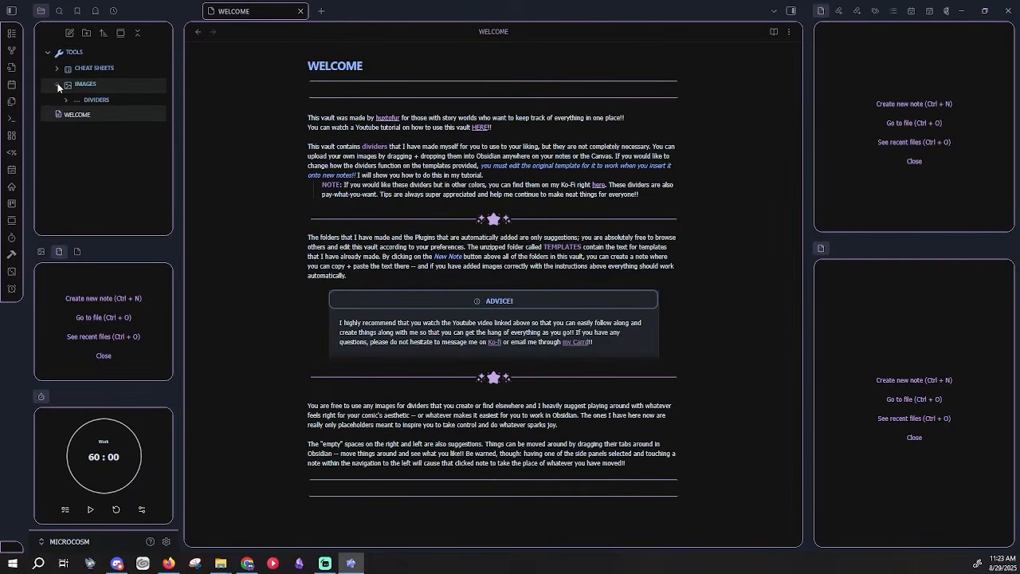
{"action": "left_click", "coordinate": [66, 101]}
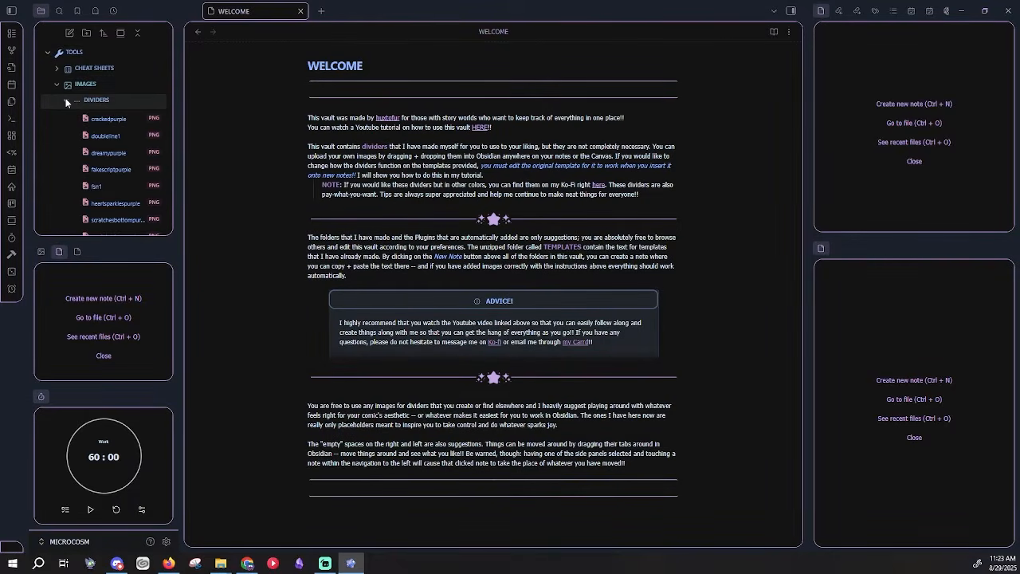
{"action": "left_click", "coordinate": [66, 101]}
{"action": "left_click", "coordinate": [58, 86]}
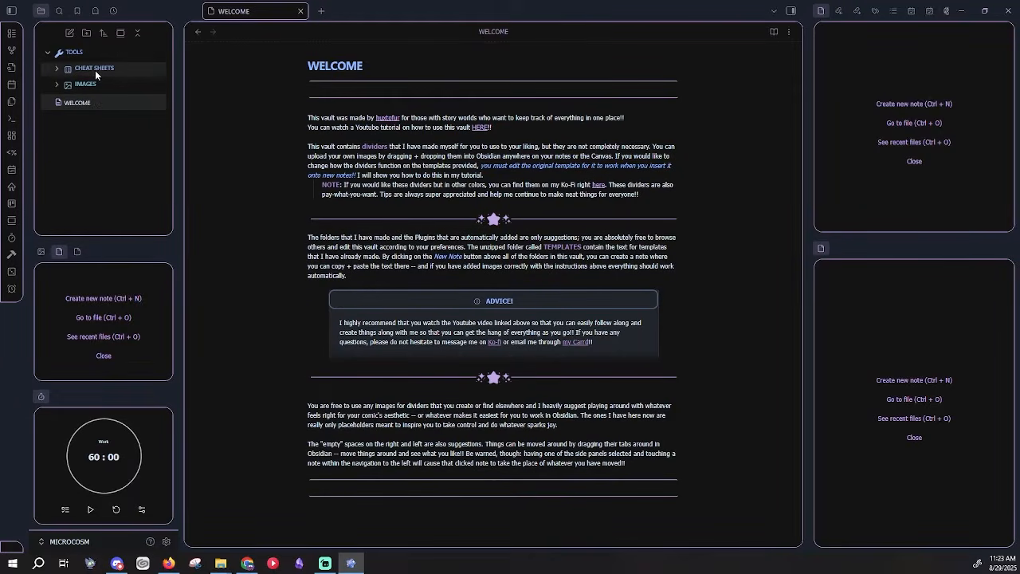
Open the TEXT CHEATSHEET note from CHEAT SHEETS > - LEARNING OBSIDIAN and read it from start to end.
{"action": "mouse_move", "coordinate": [95, 70]}
{"action": "left_click", "coordinate": [95, 70]}
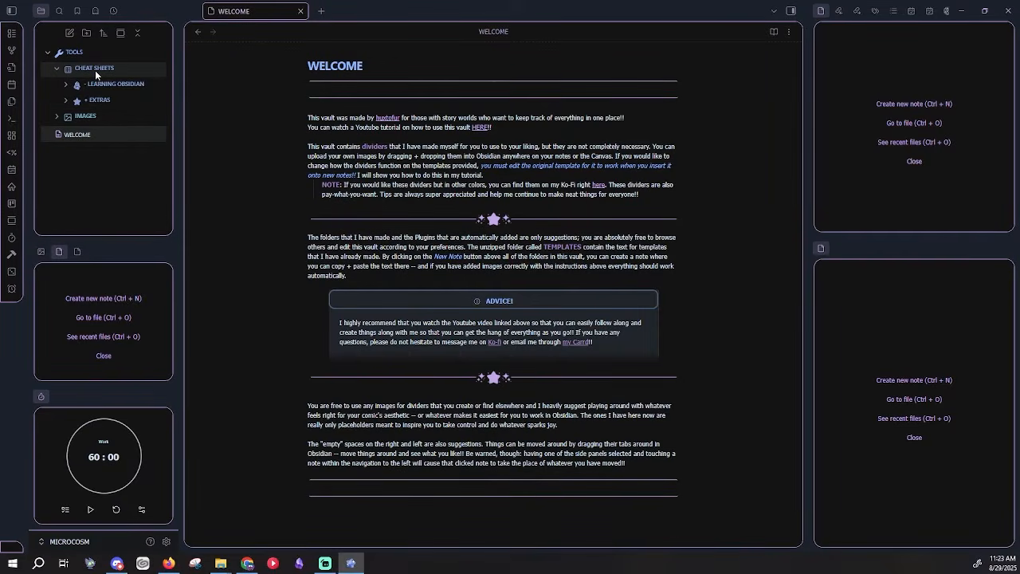
{"action": "left_click", "coordinate": [99, 85]}
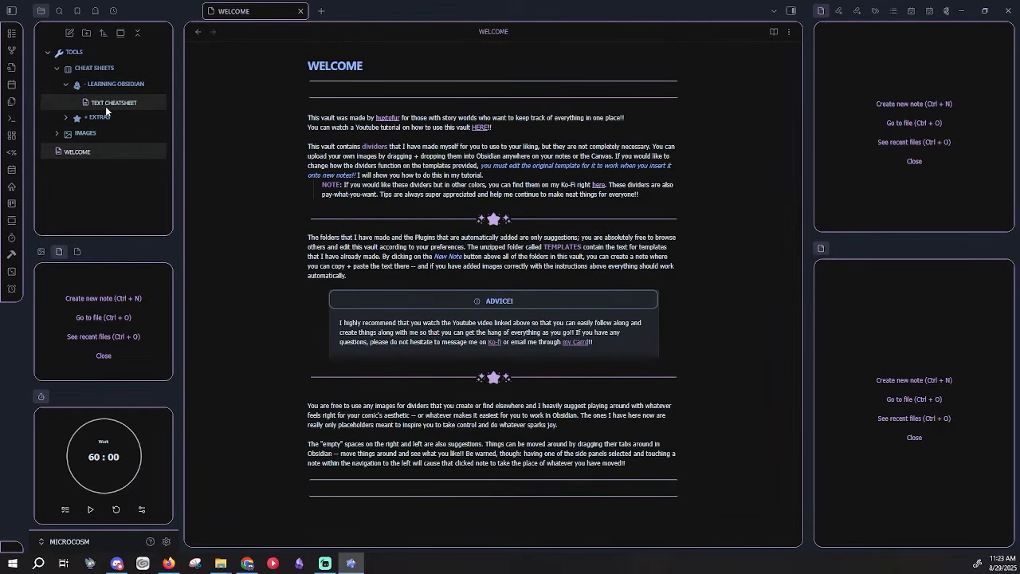
{"action": "left_click", "coordinate": [107, 105]}
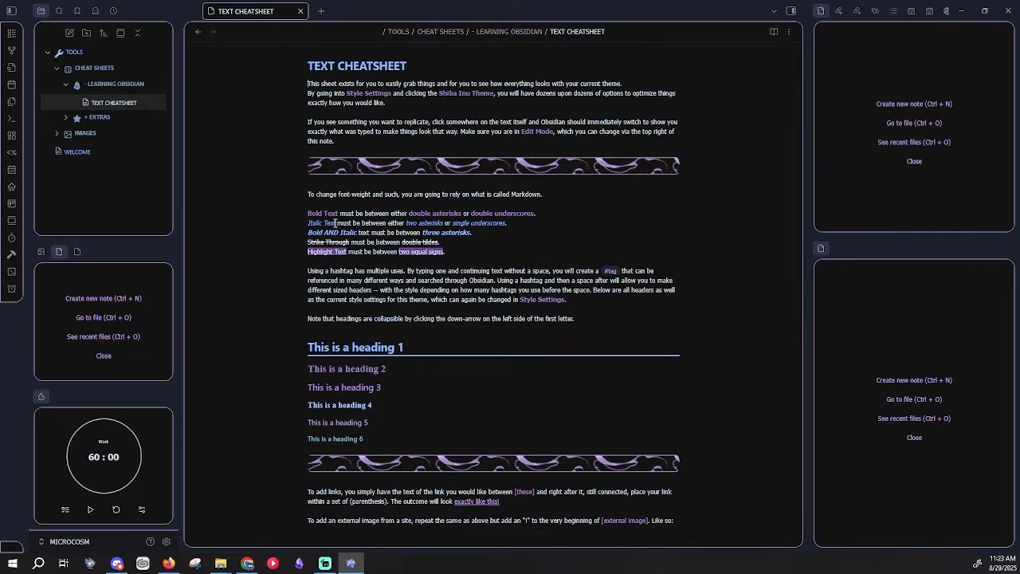
{"action": "scroll", "coordinate": [378, 241], "scroll_direction": "down", "scroll_amount": 5}
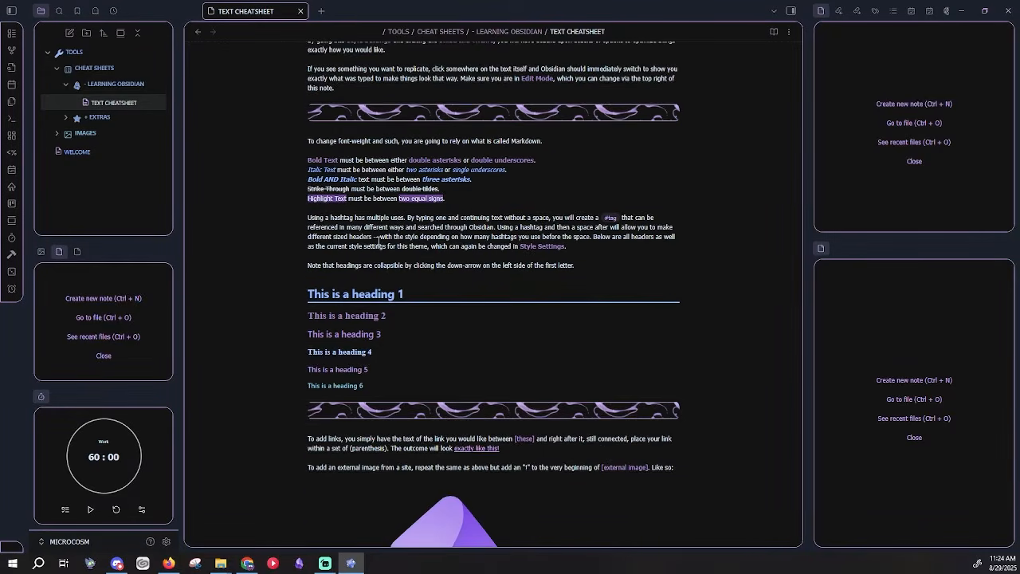
{"action": "scroll", "coordinate": [319, 284], "scroll_direction": "down", "scroll_amount": 3}
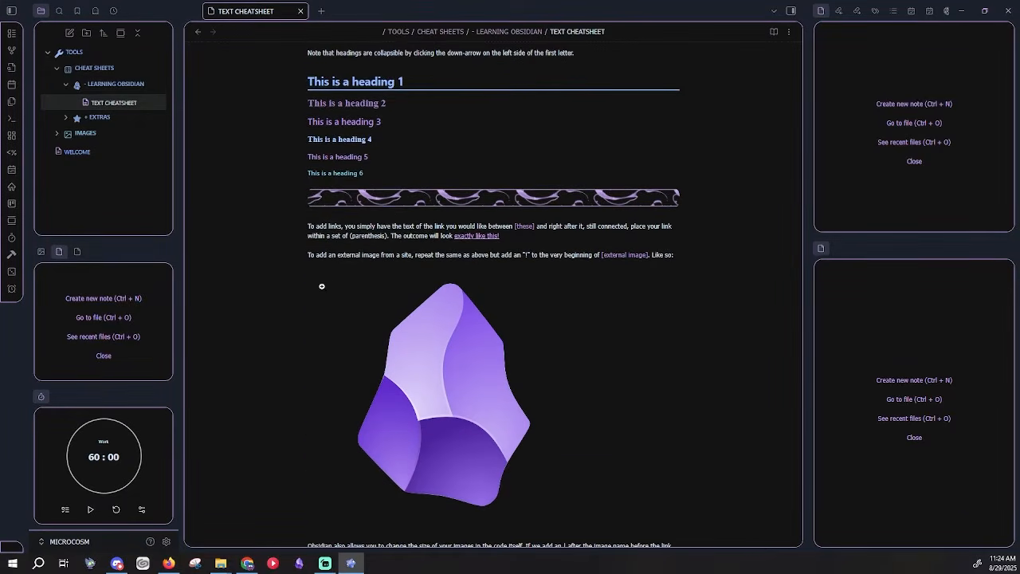
{"action": "scroll", "coordinate": [419, 233], "scroll_direction": "down", "scroll_amount": 1}
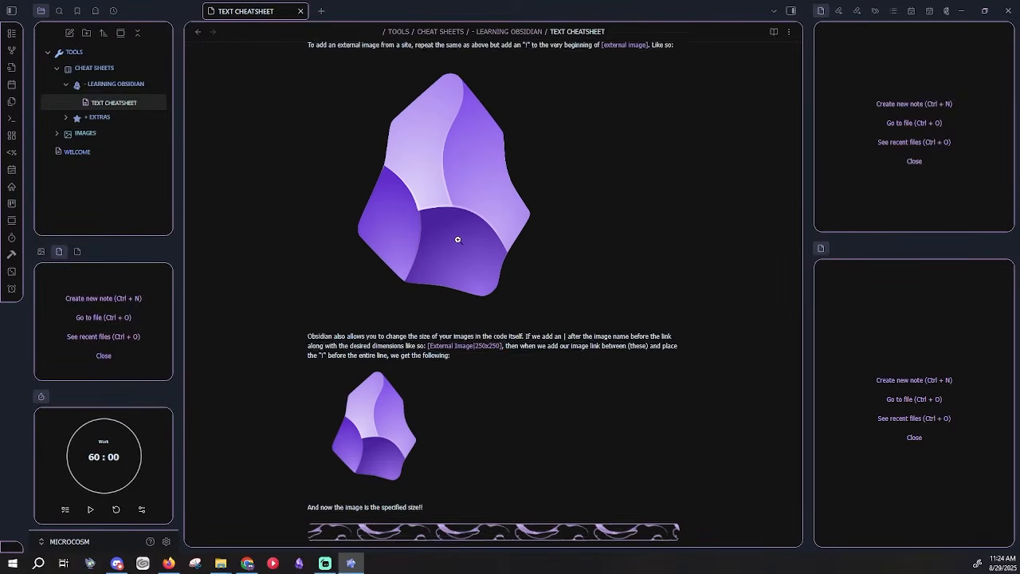
{"action": "scroll", "coordinate": [533, 314], "scroll_direction": "down", "scroll_amount": 1}
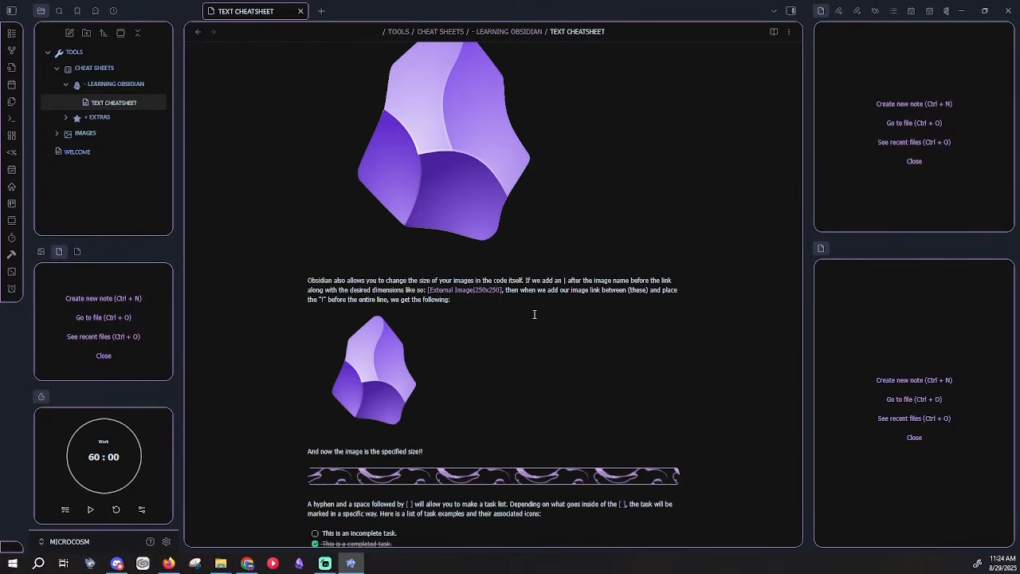
{"action": "scroll", "coordinate": [574, 368], "scroll_direction": "down", "scroll_amount": 5}
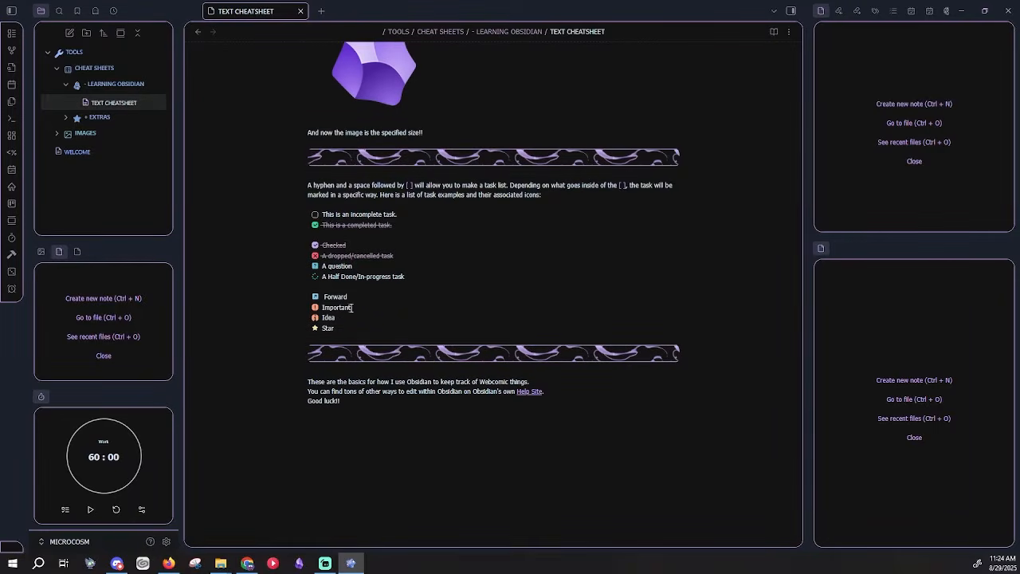
{"action": "scroll", "coordinate": [450, 444], "scroll_direction": "up", "scroll_amount": 10}
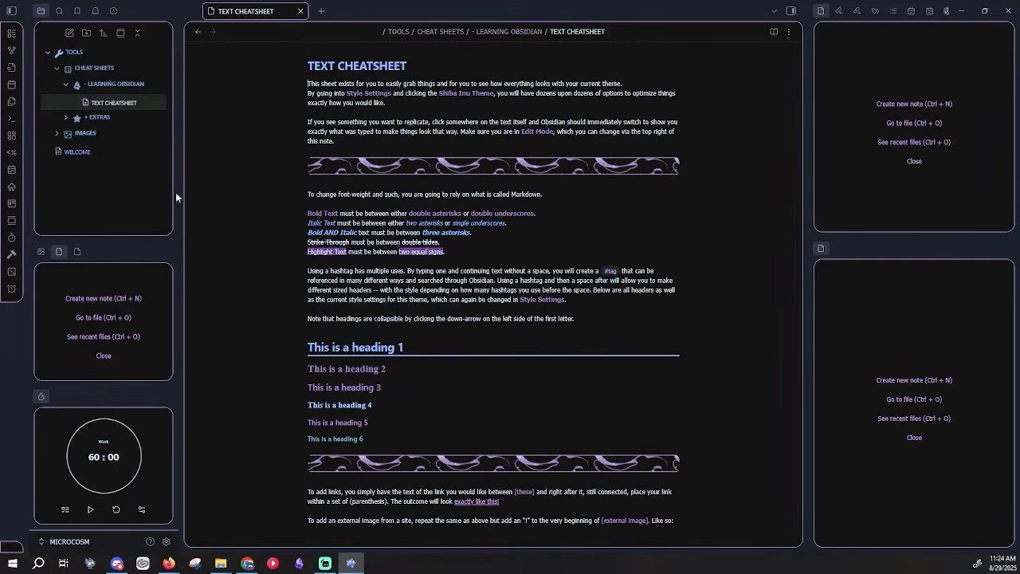
Open the DIVIDER MASTERLIST note in the + EXTRAS folder to view all dividers, and collapse the CHEAT SHEETS folder.
{"action": "left_click", "coordinate": [66, 84]}
{"action": "left_click", "coordinate": [67, 99]}
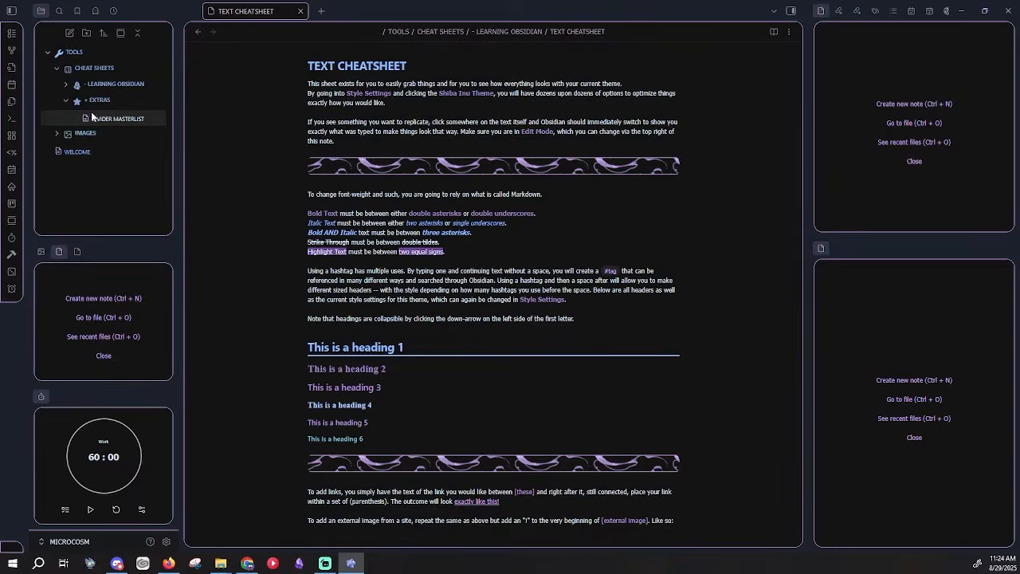
{"action": "left_click", "coordinate": [99, 119]}
{"action": "scroll", "coordinate": [693, 178], "scroll_direction": "down", "scroll_amount": 3}
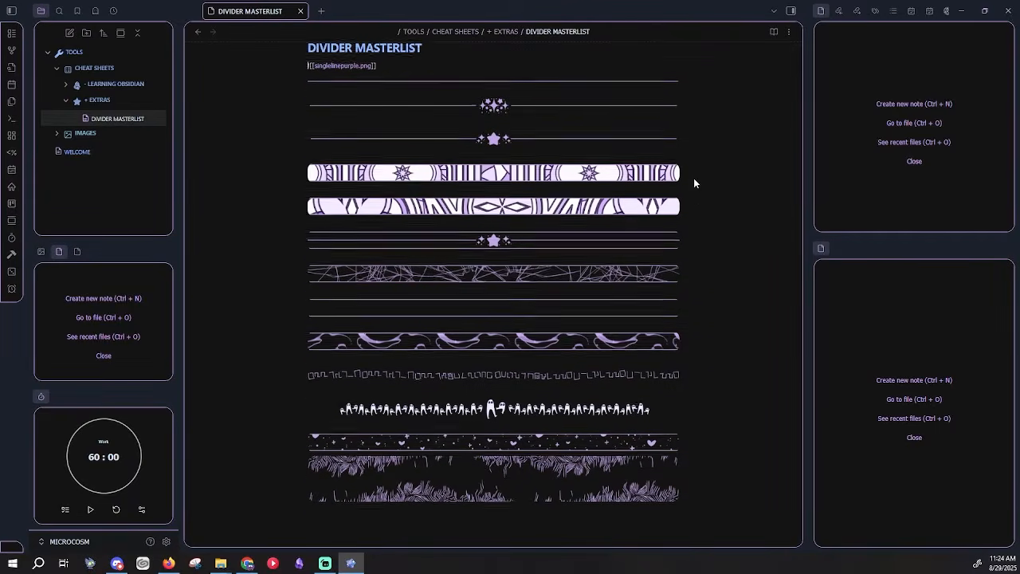
{"action": "left_click", "coordinate": [692, 409]}
{"action": "scroll", "coordinate": [692, 402], "scroll_direction": "up", "scroll_amount": 3}
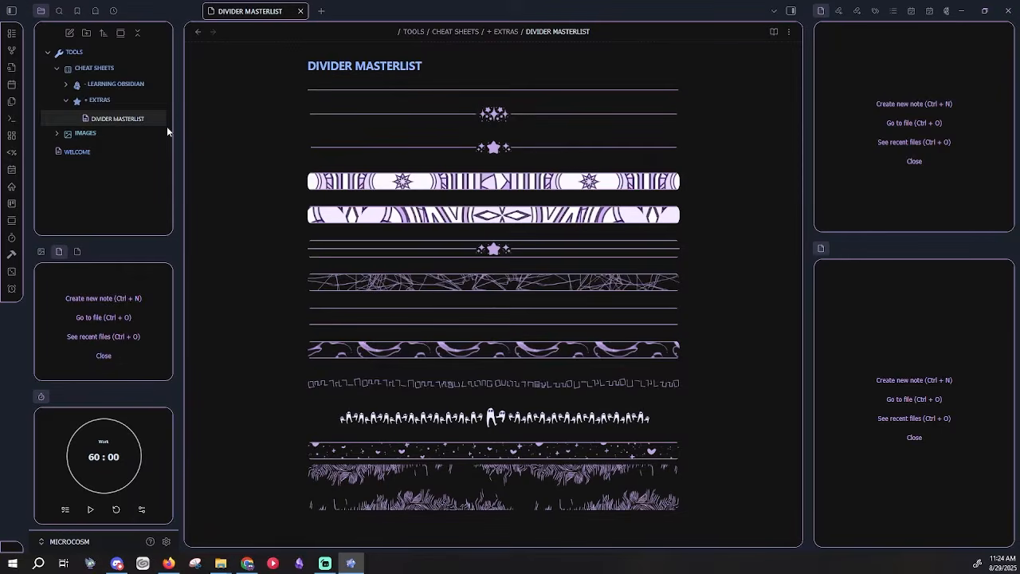
{"action": "left_click", "coordinate": [55, 70]}
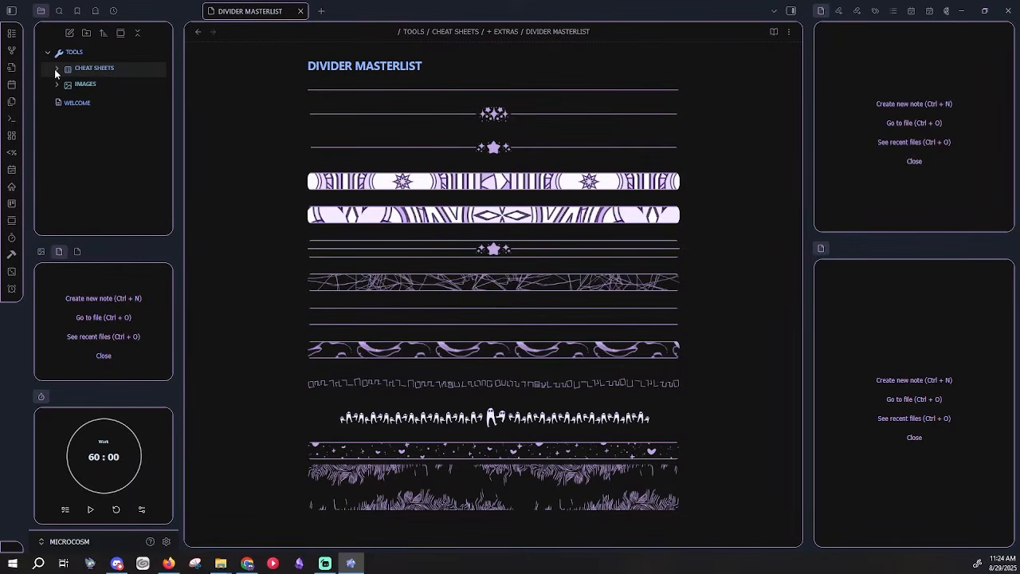
Collapse the TOOLS folder and read the WELCOME note through to its end.
{"action": "left_click", "coordinate": [46, 53]}
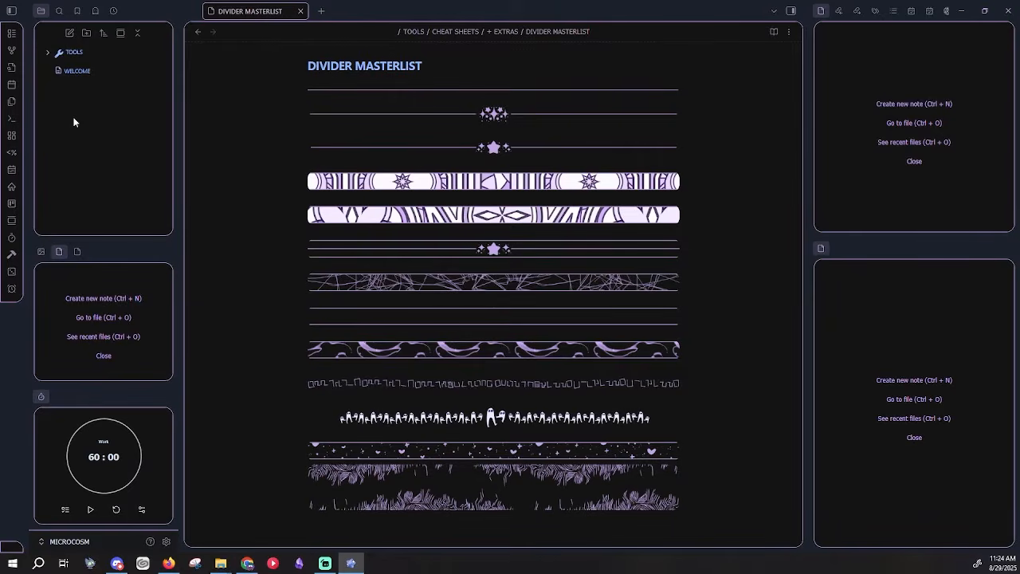
{"action": "left_click", "coordinate": [80, 72]}
{"action": "scroll", "coordinate": [305, 365], "scroll_direction": "down", "scroll_amount": 5}
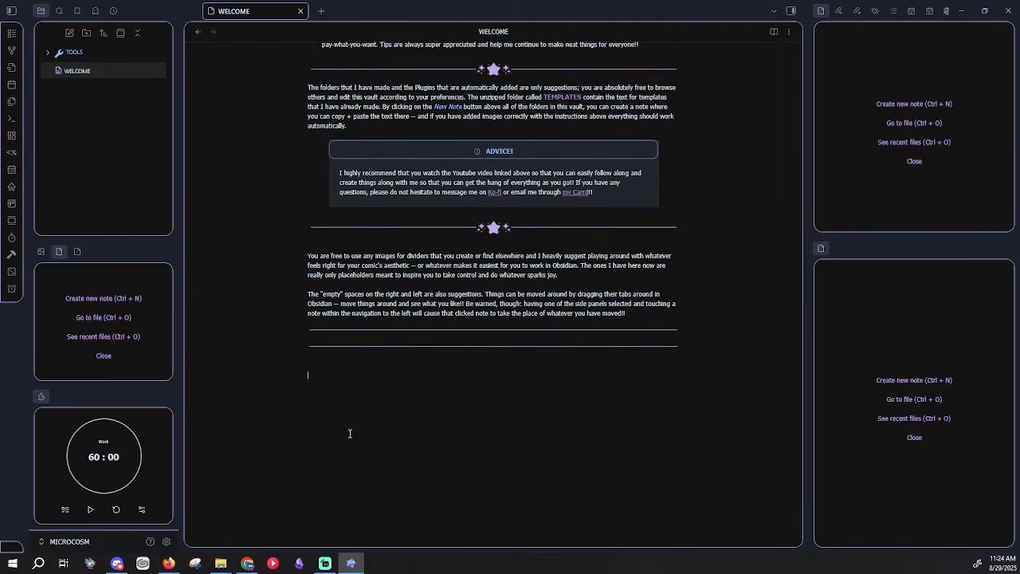
{"action": "scroll", "coordinate": [349, 433], "scroll_direction": "up", "scroll_amount": 3}
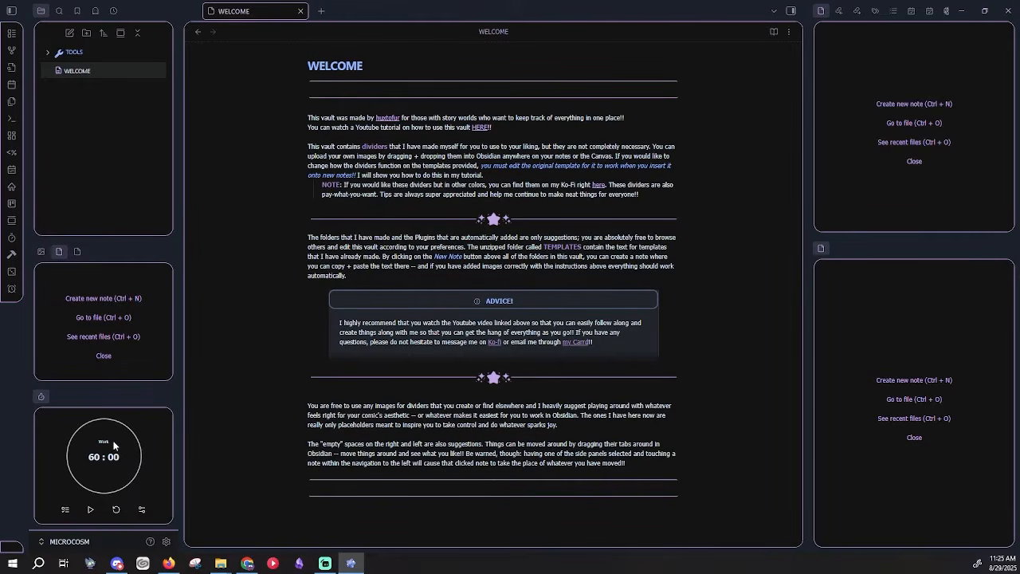
Switch the Pomodoro timer to Break with a break length of 15 minutes and start the countdown.
{"action": "left_click", "coordinate": [90, 450]}
{"action": "scroll", "coordinate": [151, 475], "scroll_direction": "down", "scroll_amount": 1}
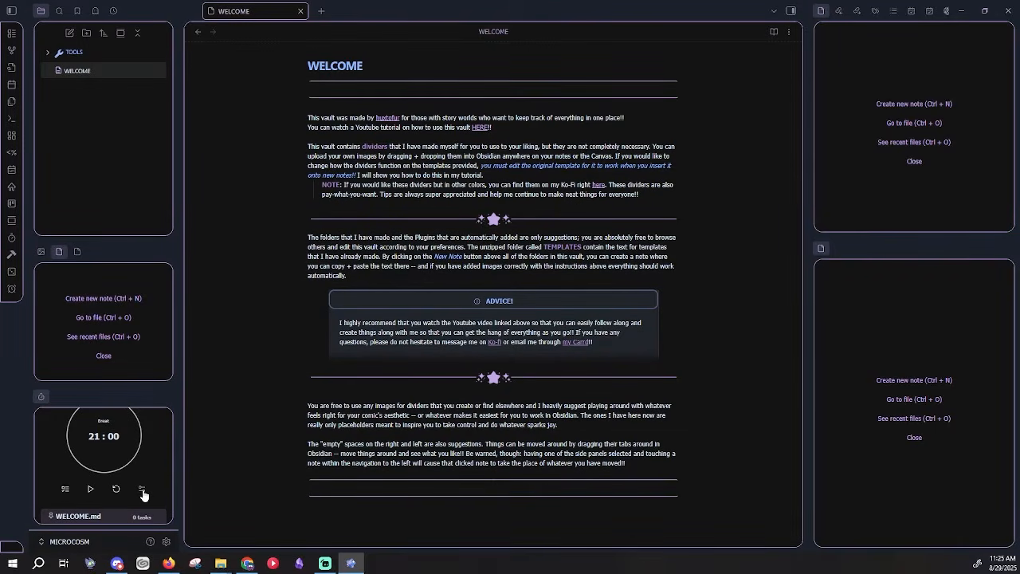
{"action": "left_click", "coordinate": [142, 492]}
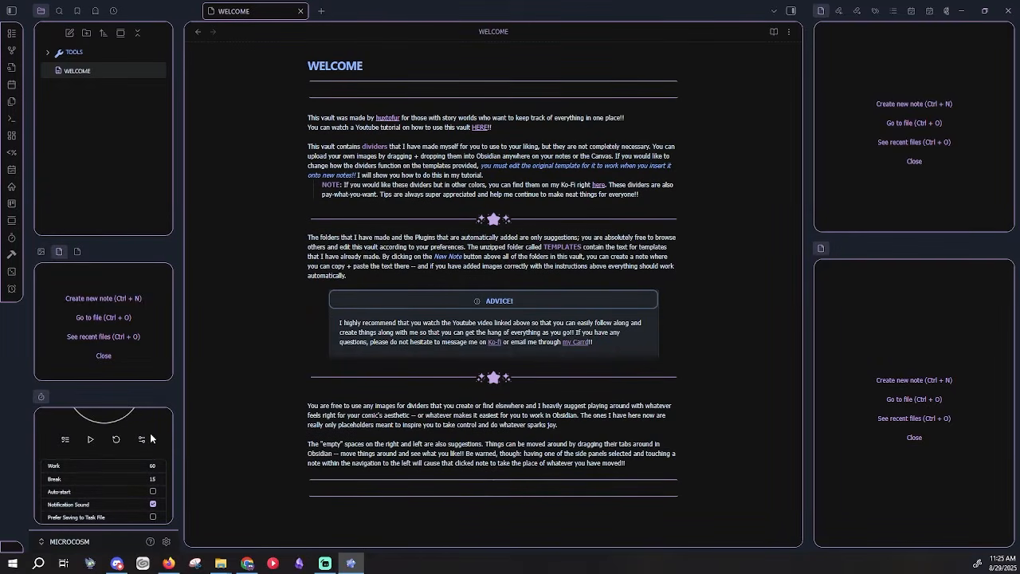
{"action": "scroll", "coordinate": [154, 440], "scroll_direction": "up", "scroll_amount": 2}
{"action": "left_click", "coordinate": [112, 462]}
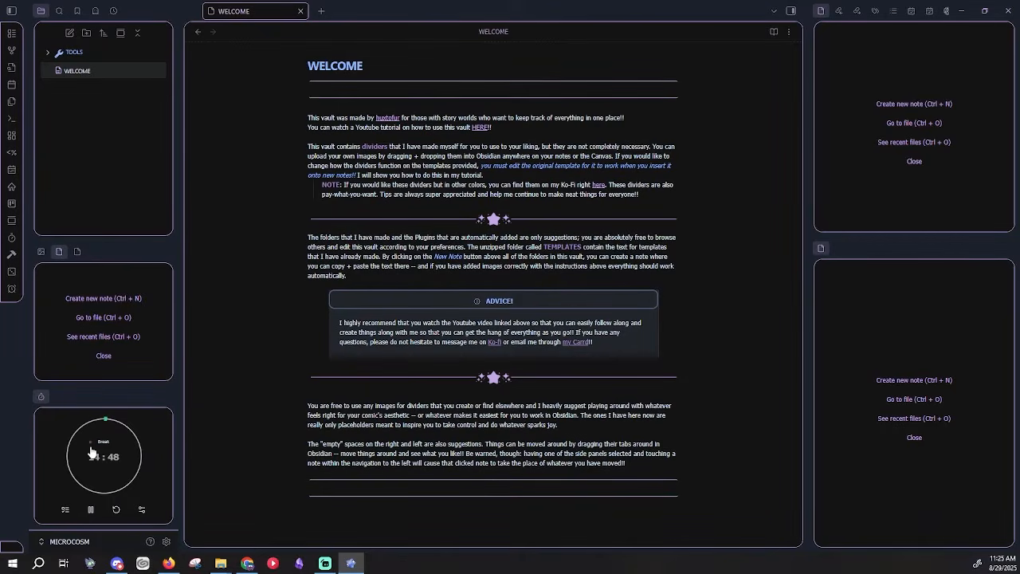
Check the Pomodoro Timer plugin's notification settings, including its custom notification audio, and pause the running break timer.
{"action": "left_click", "coordinate": [166, 542]}
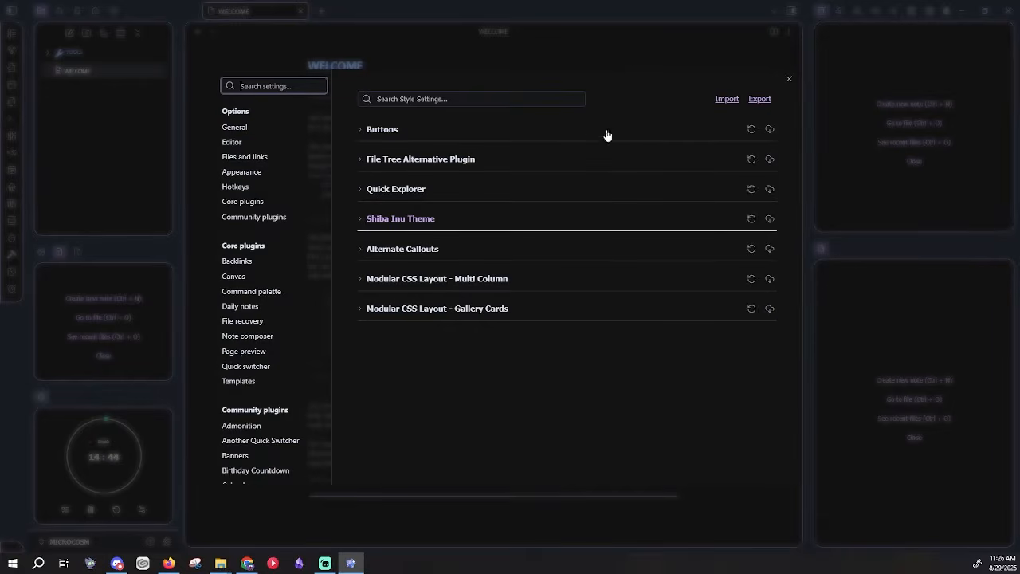
{"action": "left_click", "coordinate": [789, 78]}
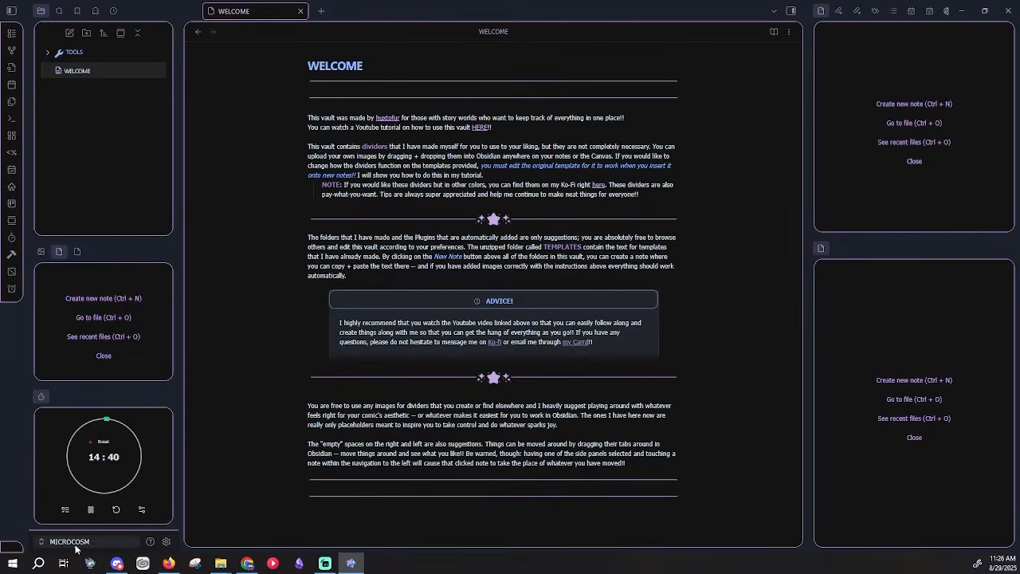
{"action": "left_click", "coordinate": [167, 546]}
{"action": "scroll", "coordinate": [274, 301], "scroll_direction": "down", "scroll_amount": 5}
{"action": "left_click", "coordinate": [271, 471]}
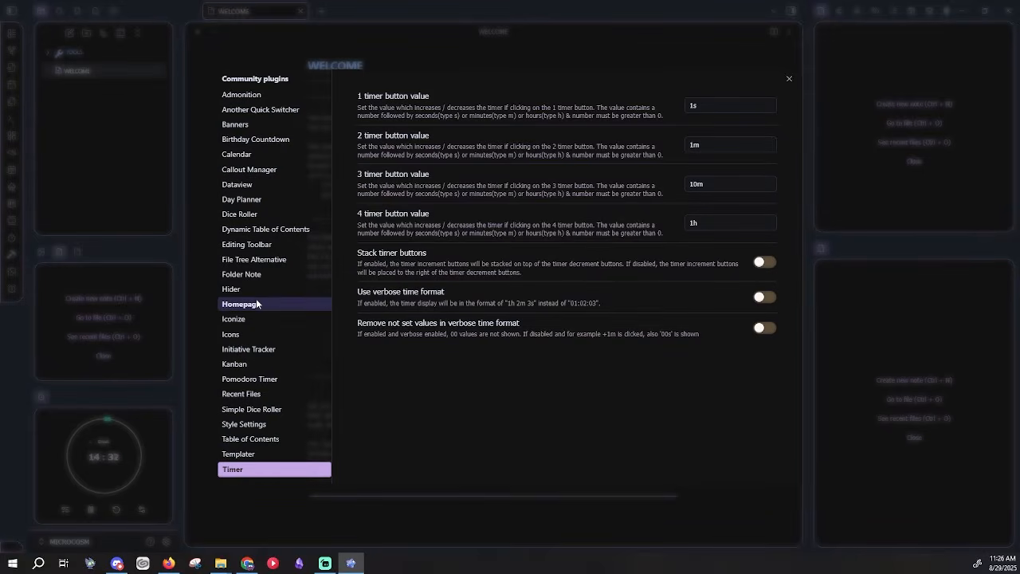
{"action": "left_click", "coordinate": [262, 379]}
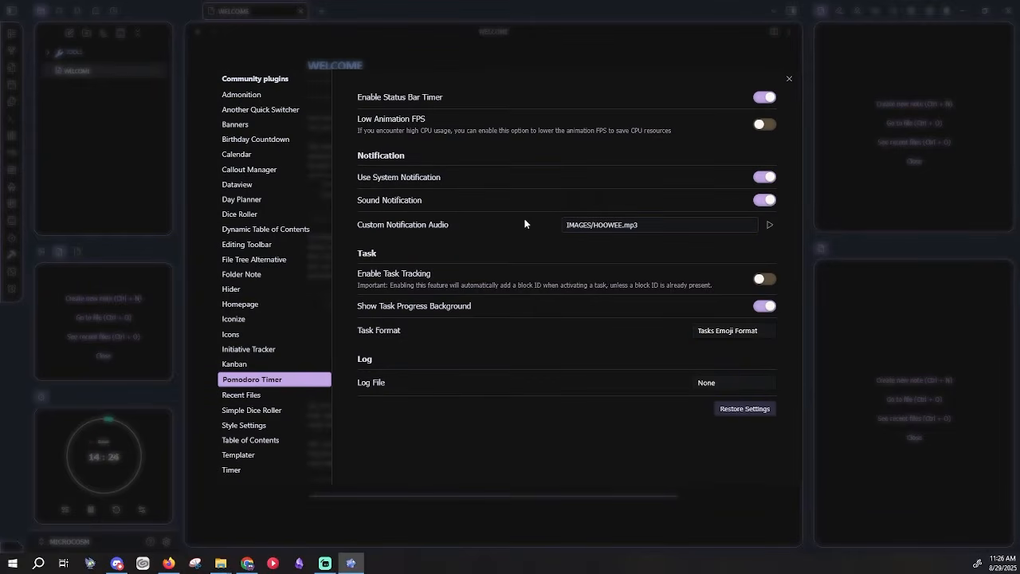
{"action": "left_click", "coordinate": [788, 78]}
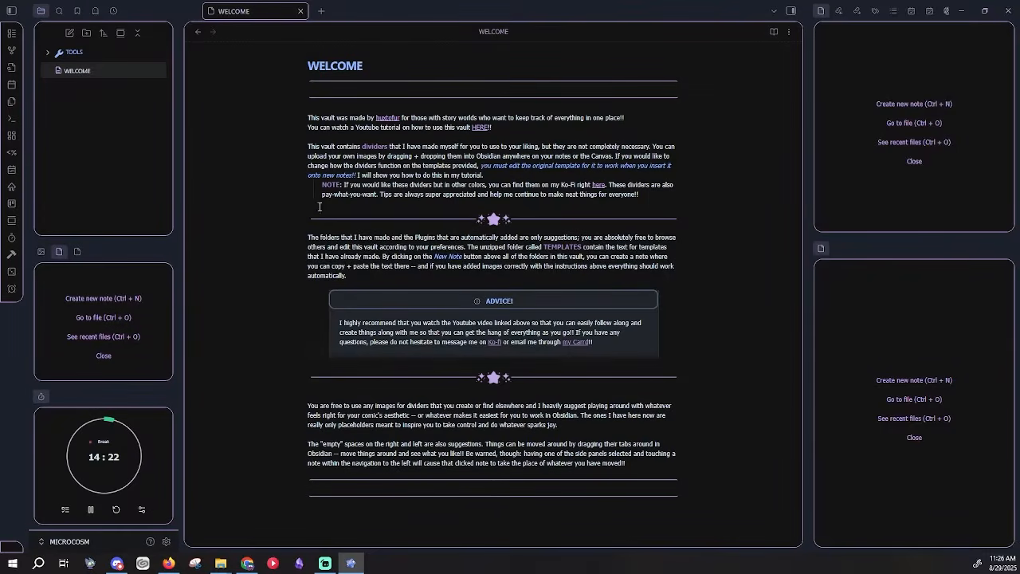
{"action": "left_click", "coordinate": [112, 463]}
Create a new vault folder named TEMPLATES.
{"action": "left_click", "coordinate": [86, 36]}
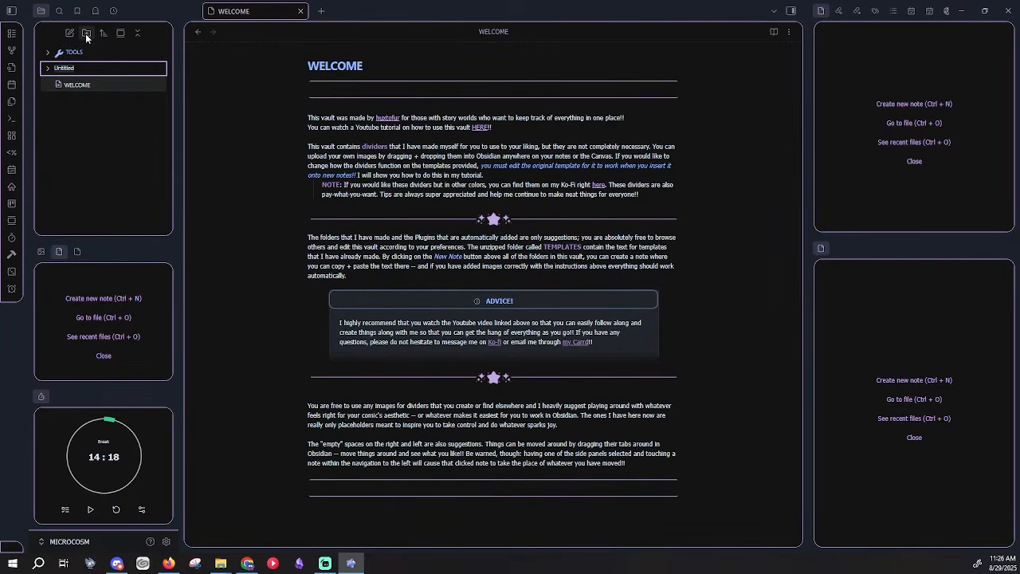
{"action": "key", "text": "BackSpace"}
{"action": "type", "text": "TEMPLATES"}
{"action": "key", "text": "Return"}
Give the TEMPLATES folder the LayoutTemplate icon, found by searching the icon list for TEMPLATE.
{"action": "right_click", "coordinate": [81, 51]}
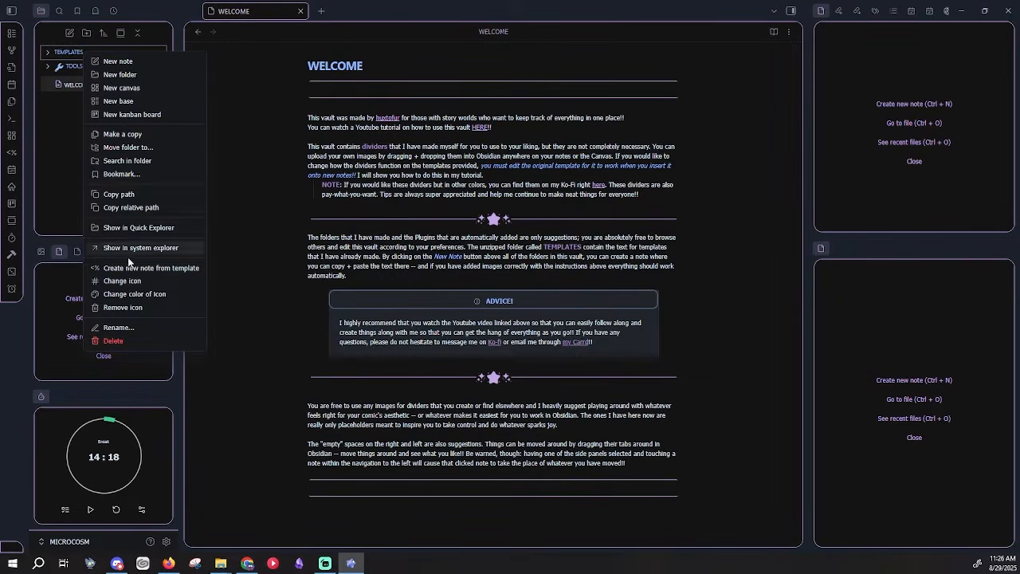
{"action": "left_click", "coordinate": [60, 116]}
{"action": "right_click", "coordinate": [77, 52]}
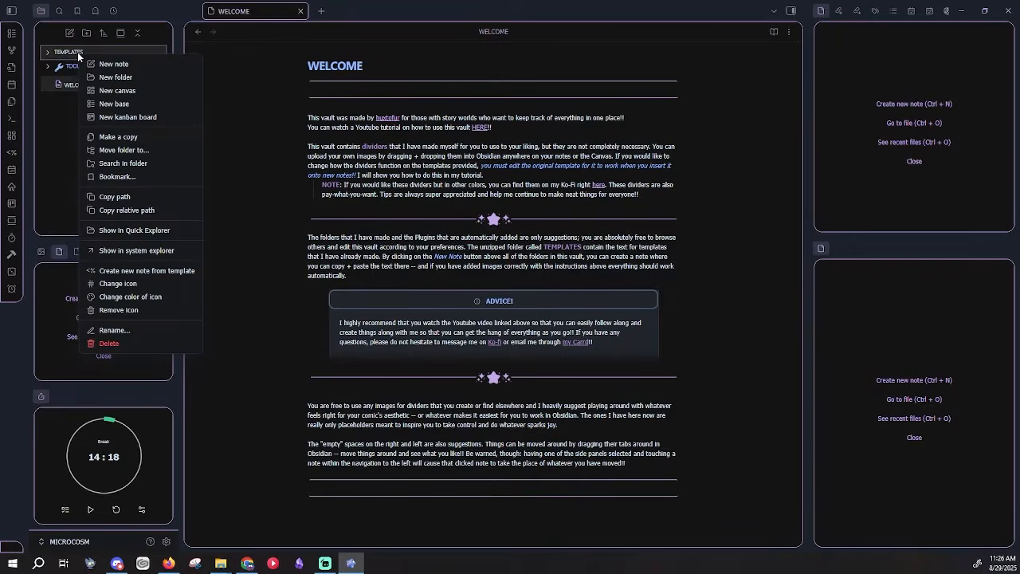
{"action": "left_click", "coordinate": [120, 285]}
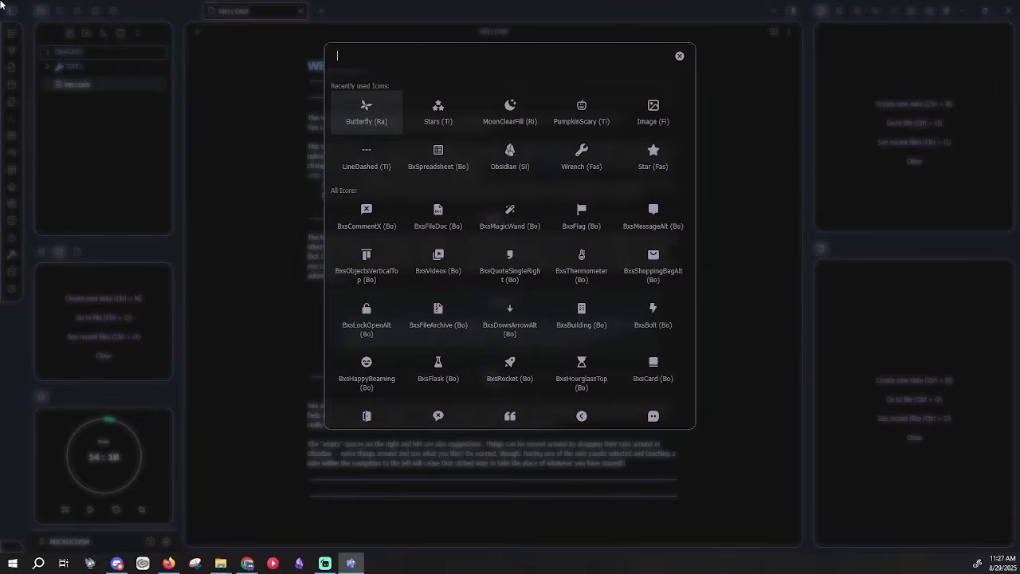
{"action": "type", "text": "TEMPLATE"}
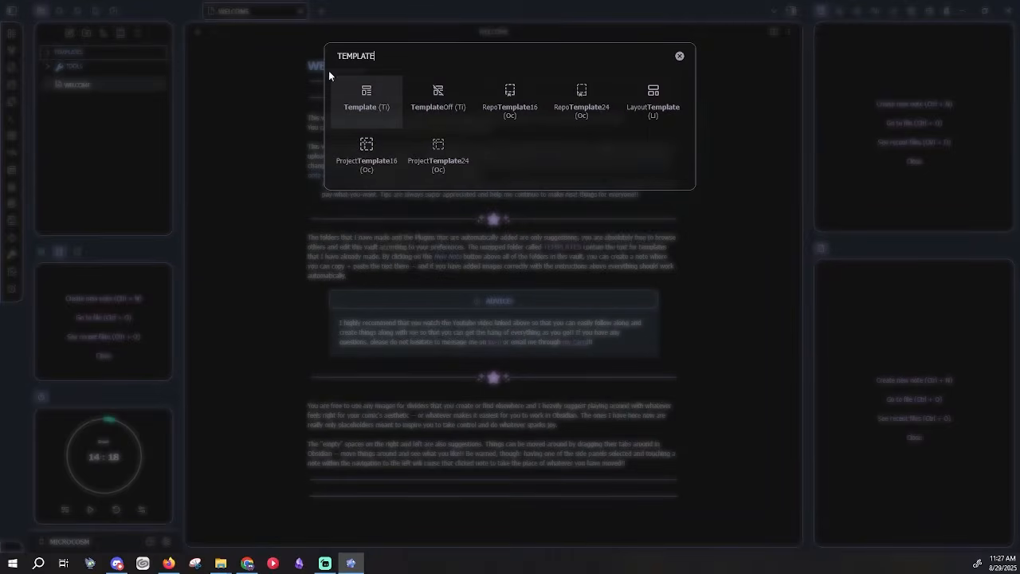
{"action": "left_click", "coordinate": [650, 99]}
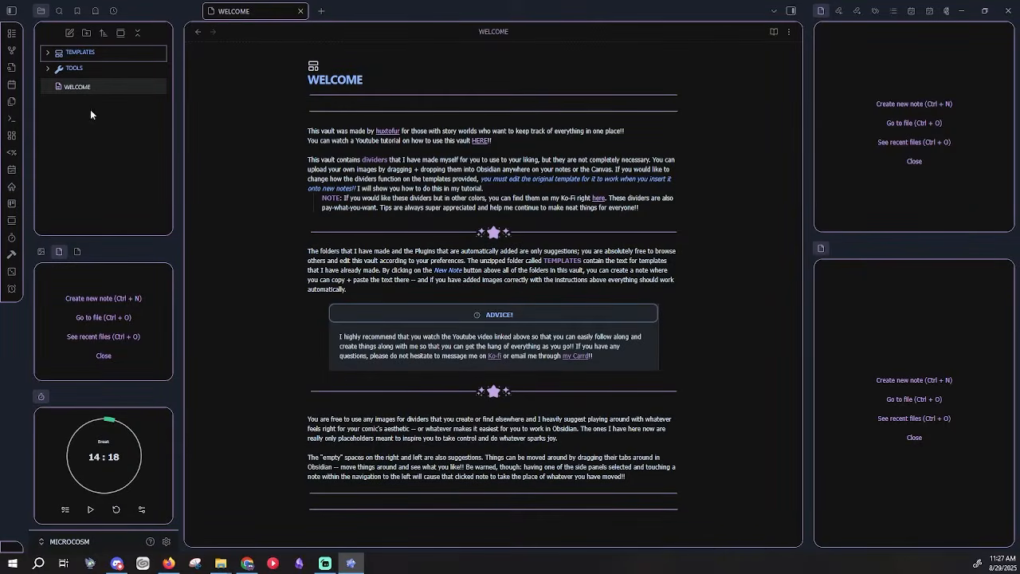
{"action": "right_click", "coordinate": [85, 53]}
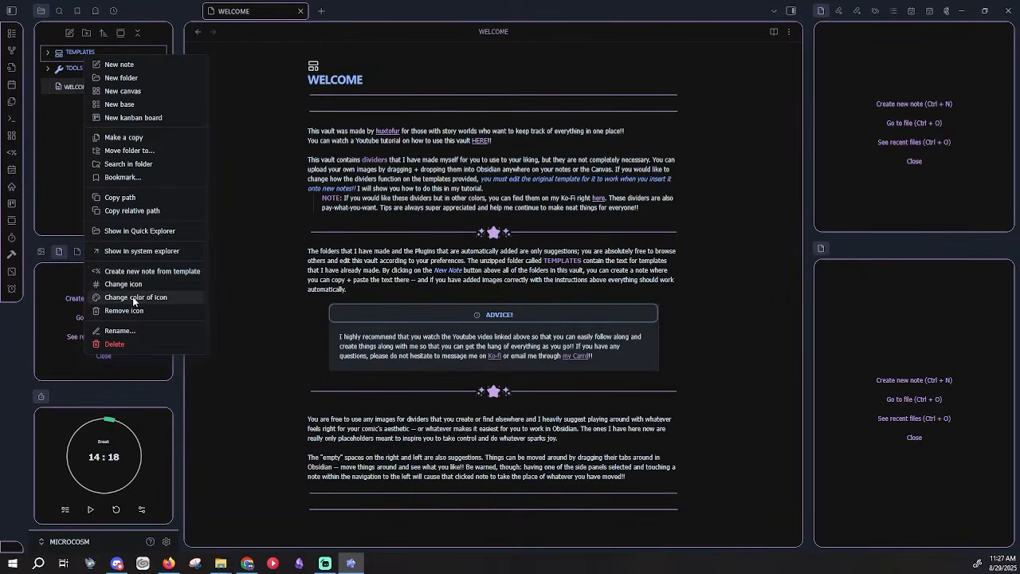
{"action": "left_click", "coordinate": [133, 296]}
{"action": "left_click", "coordinate": [557, 287]}
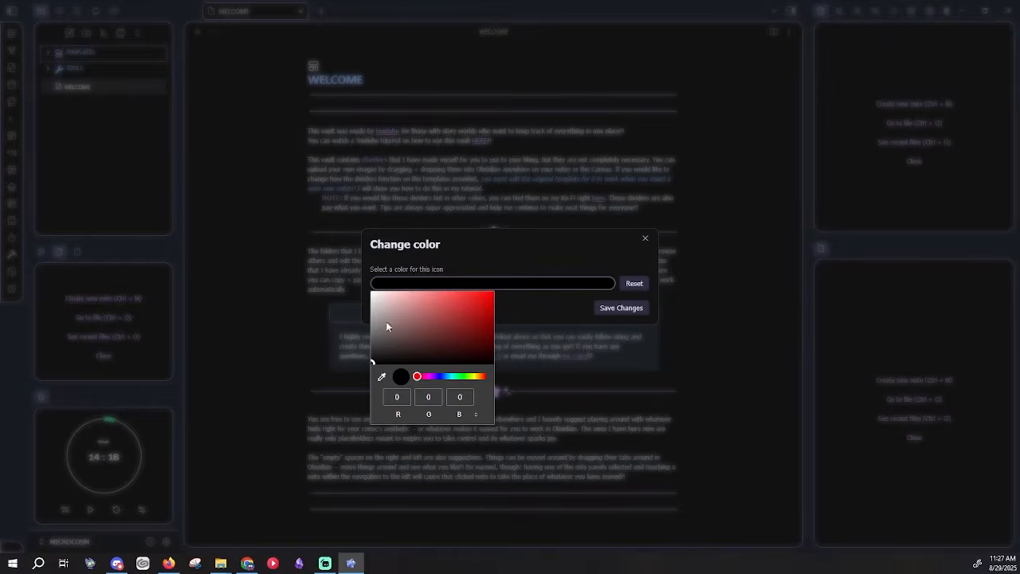
{"action": "left_click", "coordinate": [585, 260]}
{"action": "left_click", "coordinate": [644, 238]}
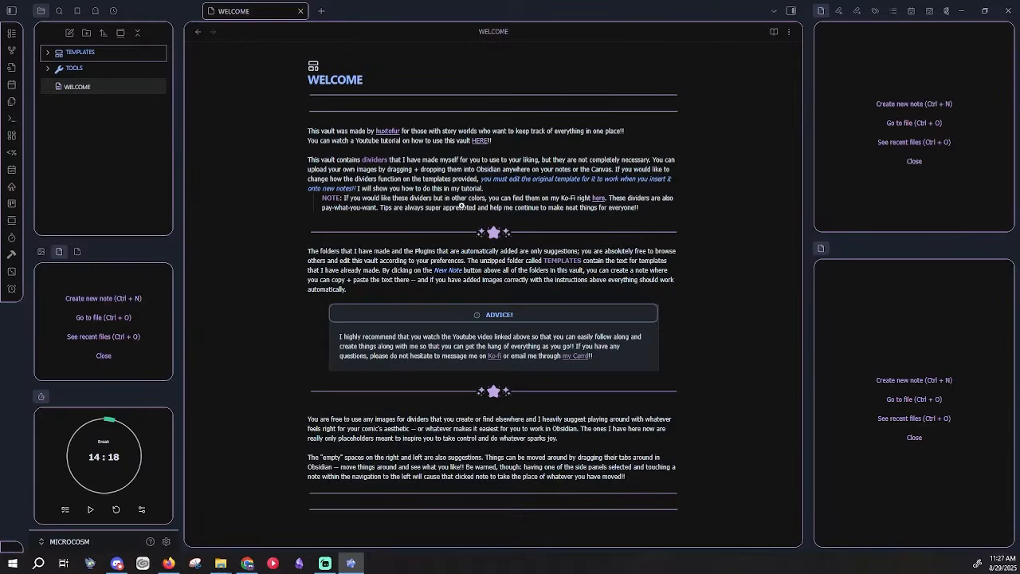
{"action": "left_click", "coordinate": [79, 54]}
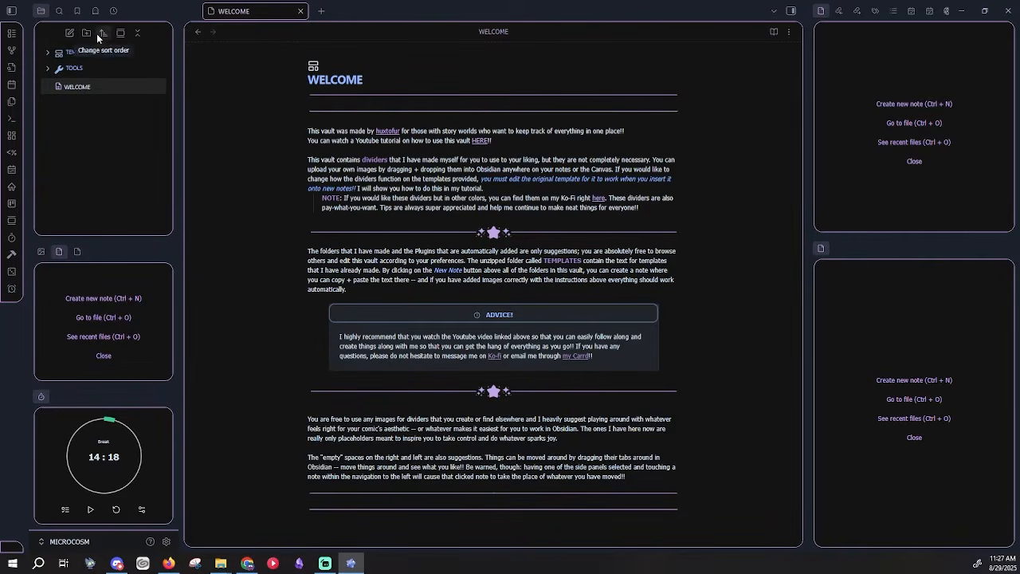
Create a new note titled CHARACTER TEMPLATE.
{"action": "left_click", "coordinate": [69, 34]}
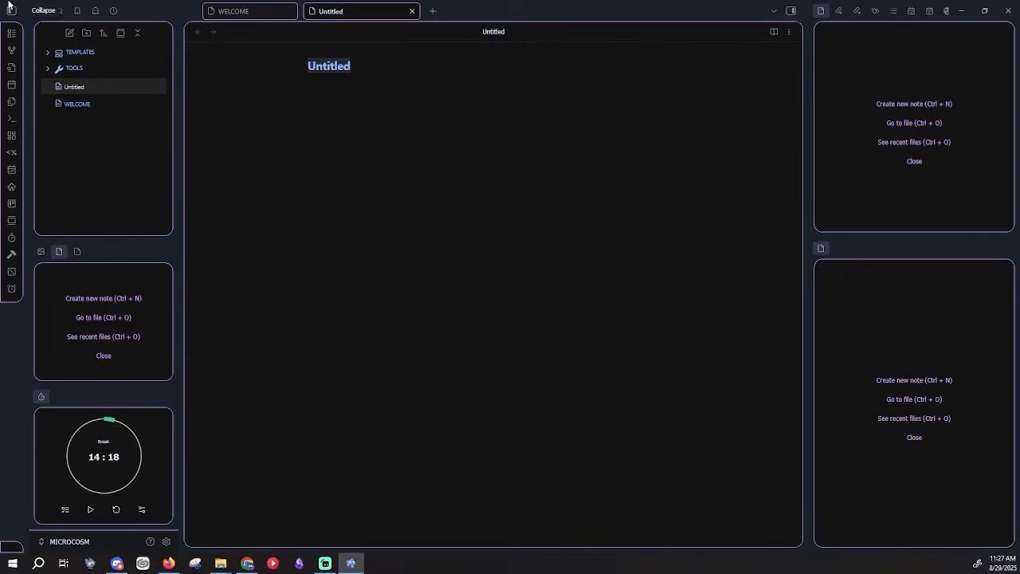
{"action": "type", "text": "ch"}
{"action": "key", "text": "BackSpace"}
{"action": "key", "text": "BackSpace"}
{"action": "type", "text": "CHARACTER TEMPLATE"}
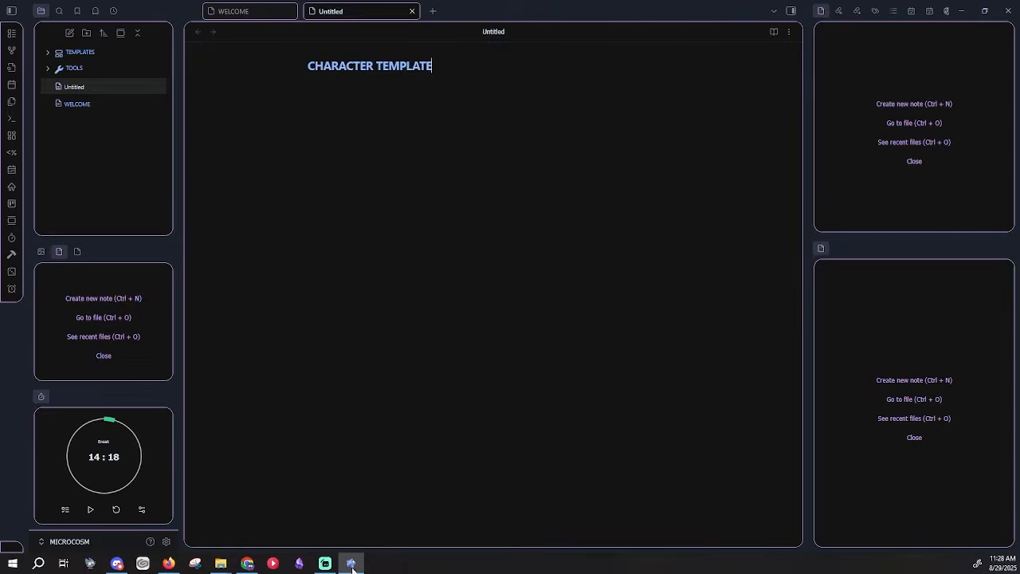
{"action": "key", "text": "Return"}
Switch to File Explorer, open CHARACTER PROFILE.txt from WORLD OBSIDIAN AND EXTRAS > TEMPLATES in Notepad, and copy its entire text.
{"action": "mouse_move", "coordinate": [221, 562]}
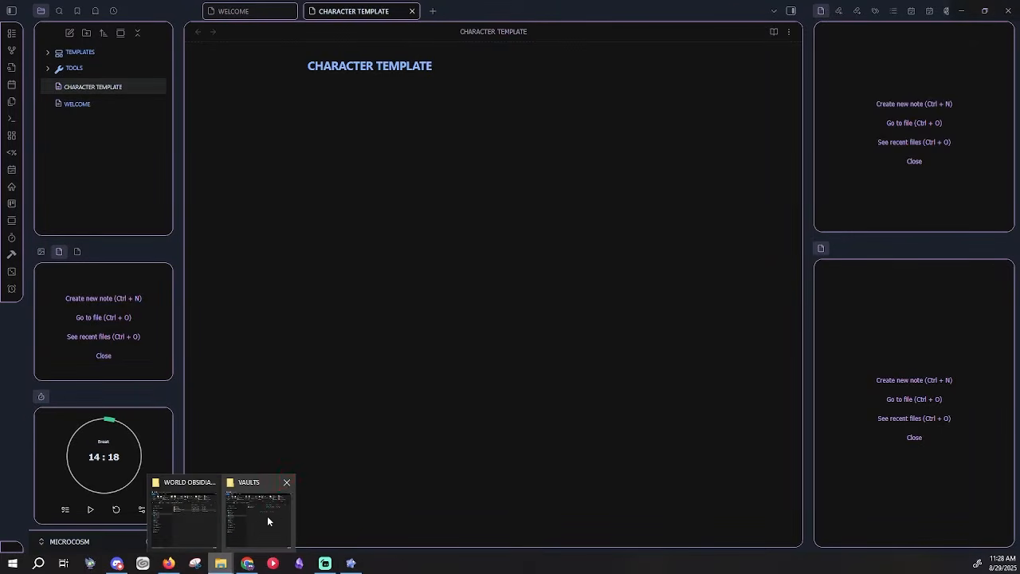
{"action": "left_click", "coordinate": [190, 516]}
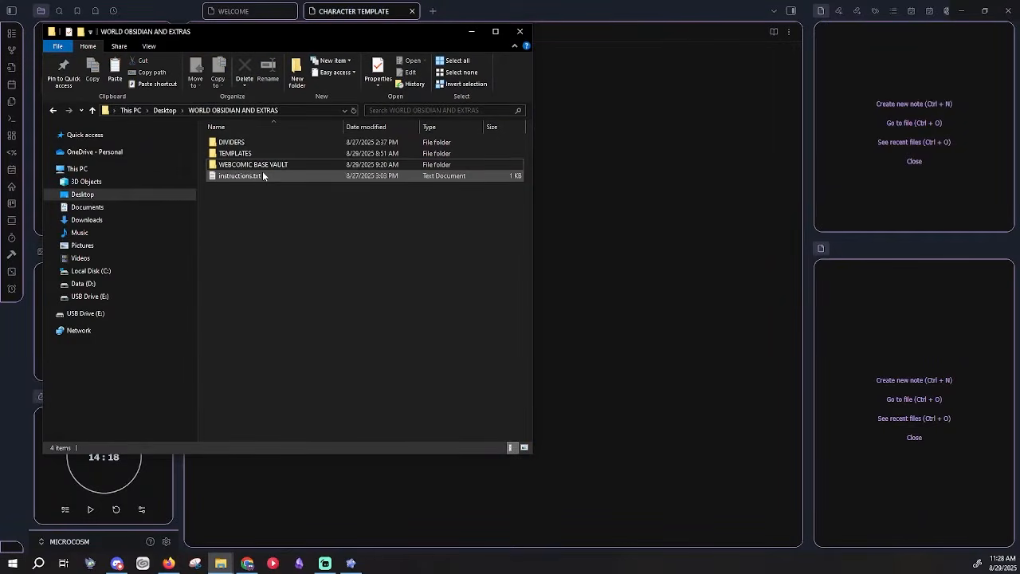
{"action": "double_click", "coordinate": [247, 153]}
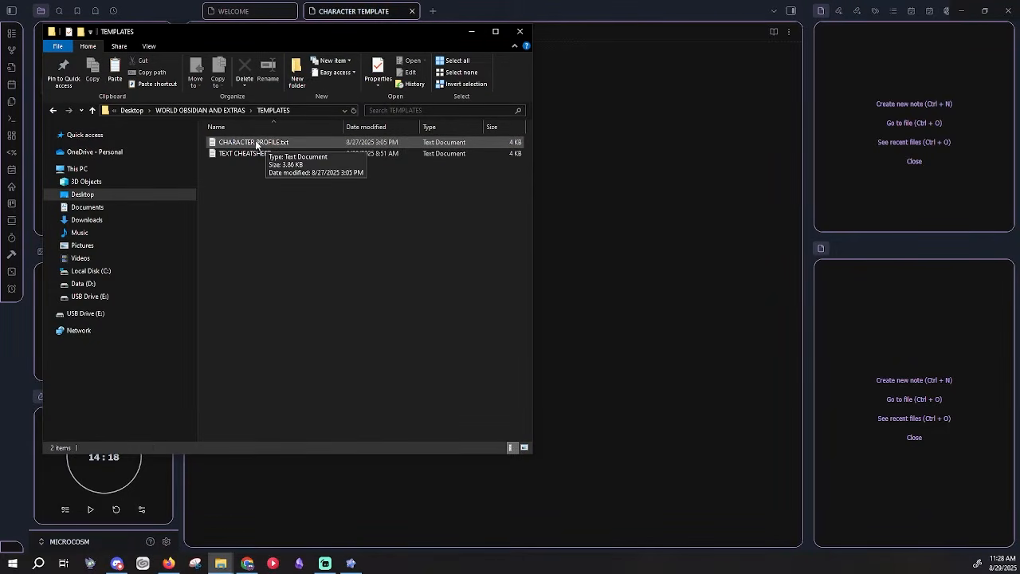
{"action": "double_click", "coordinate": [257, 143]}
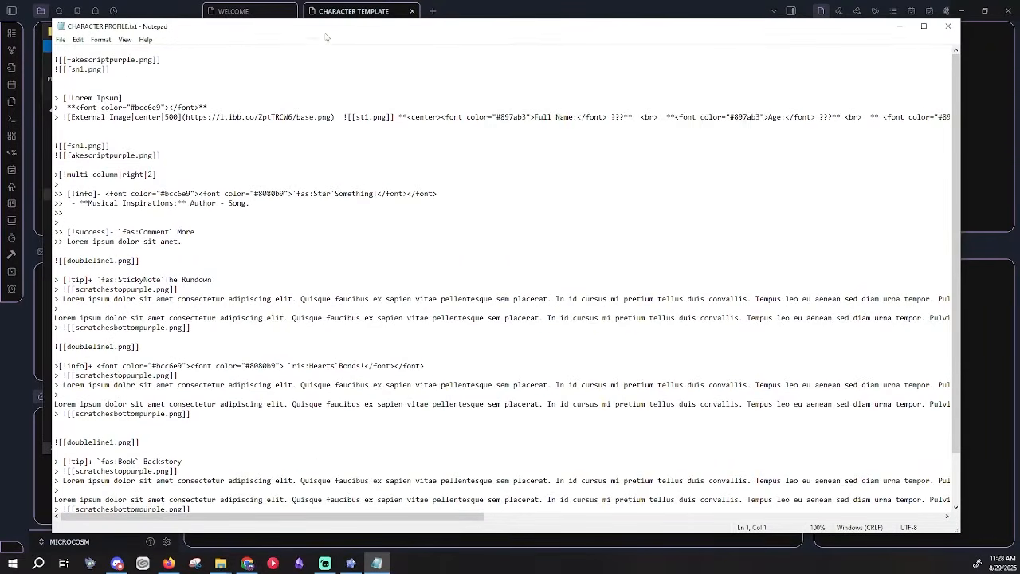
{"action": "right_click", "coordinate": [433, 171]}
{"action": "left_click", "coordinate": [483, 238]}
{"action": "right_click", "coordinate": [408, 195]}
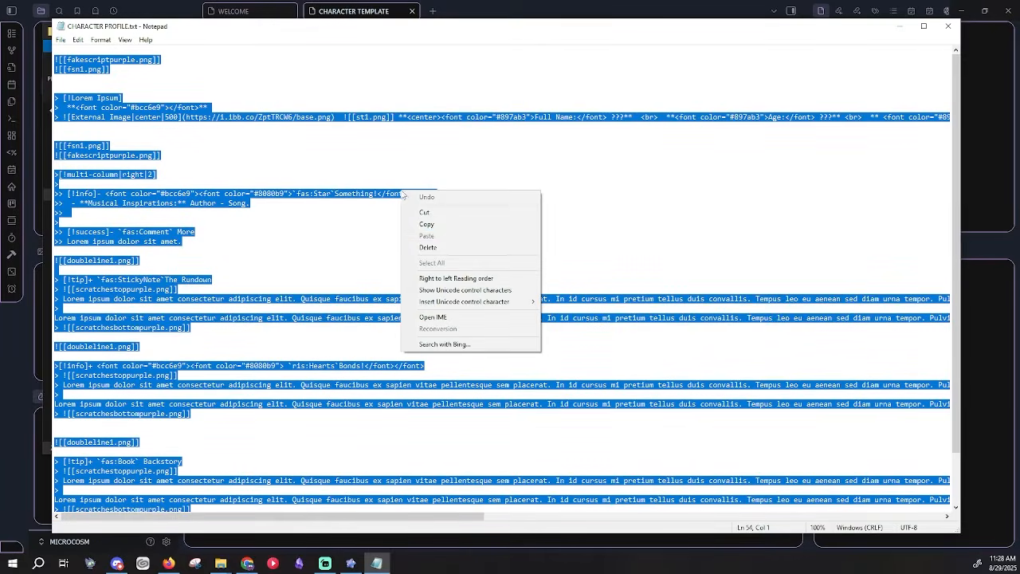
{"action": "left_click", "coordinate": [427, 224]}
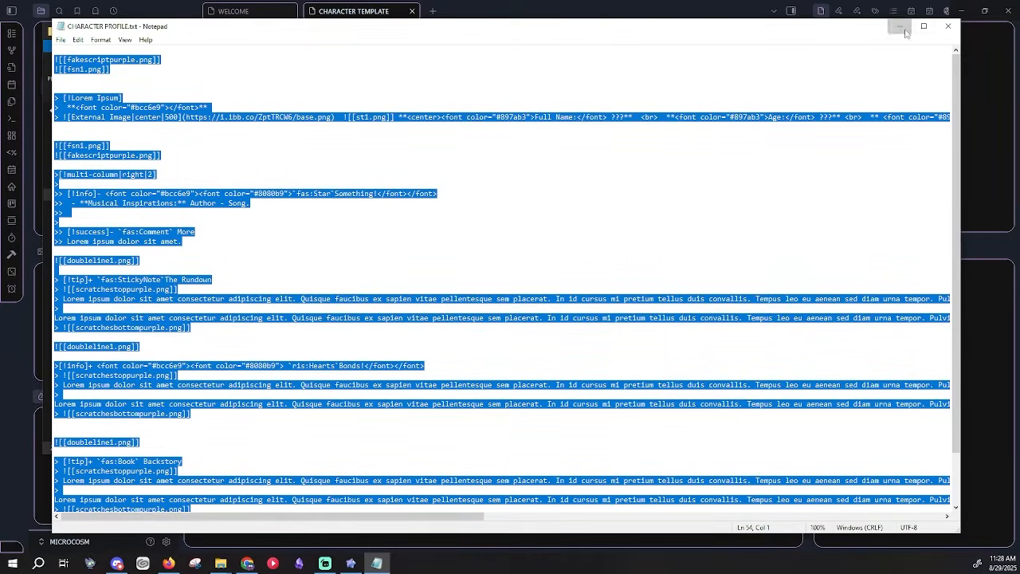
Return to Obsidian and paste the copied character profile text into the body of the CHARACTER TEMPLATE note.
{"action": "left_click", "coordinate": [947, 26]}
{"action": "left_click", "coordinate": [568, 90]}
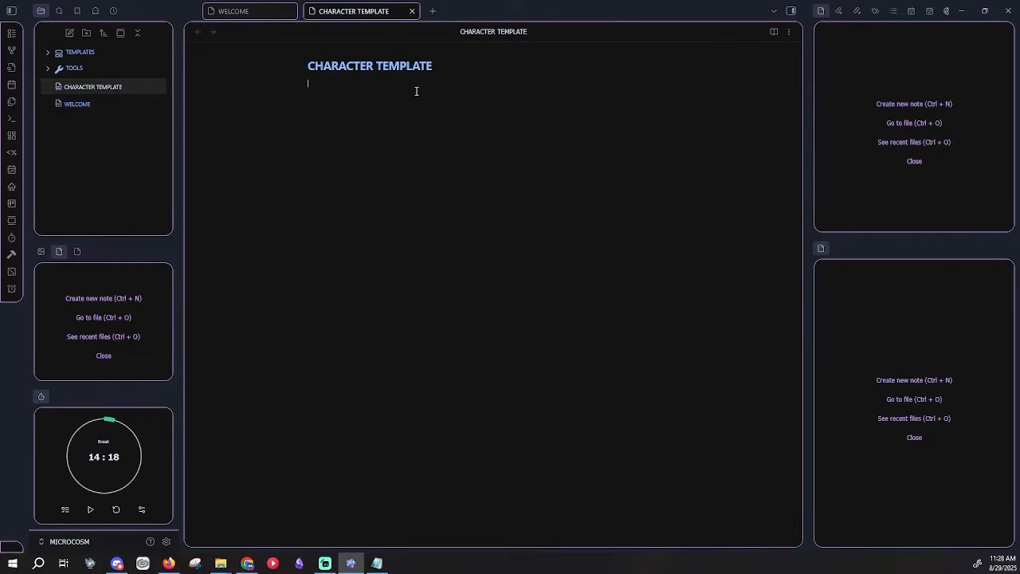
{"action": "key", "text": "ctrl+v"}
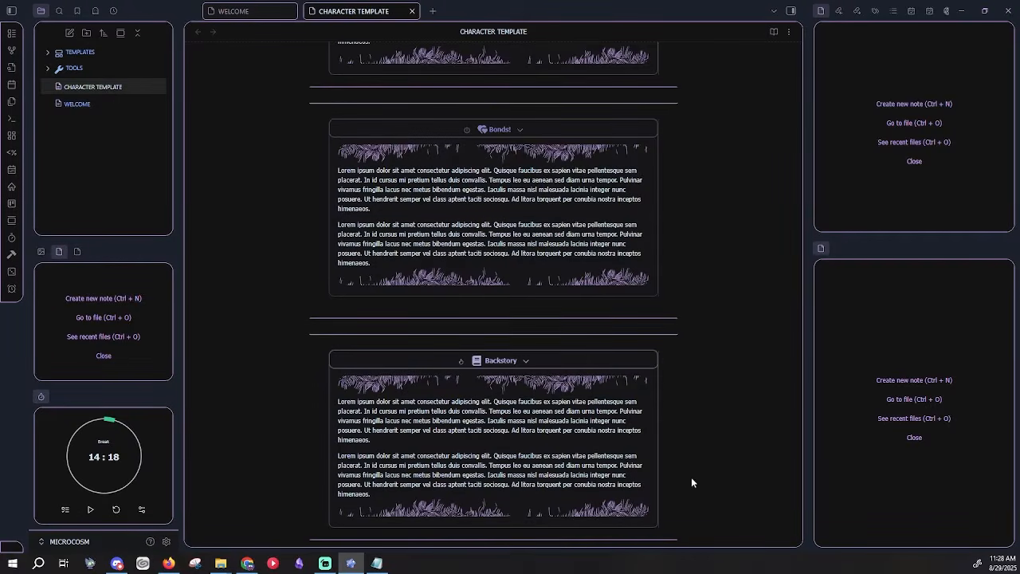
Look over the rendered CHARACTER TEMPLATE note from the profile card down to the tags, and return to its beginning.
{"action": "scroll", "coordinate": [705, 440], "scroll_direction": "down", "scroll_amount": 1}
{"action": "scroll", "coordinate": [699, 441], "scroll_direction": "down", "scroll_amount": 3}
{"action": "scroll", "coordinate": [692, 426], "scroll_direction": "up", "scroll_amount": 7}
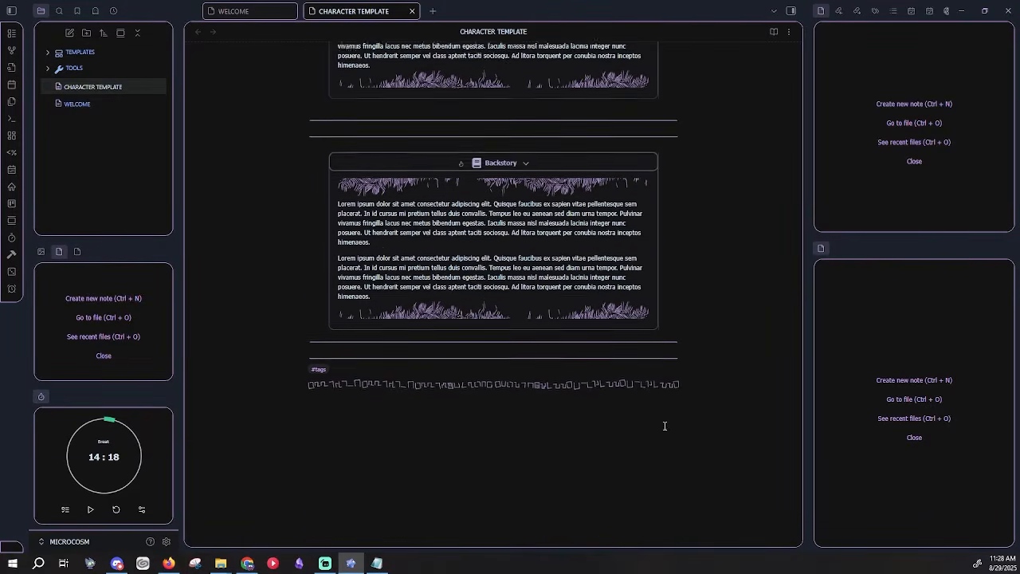
{"action": "scroll", "coordinate": [693, 426], "scroll_direction": "up", "scroll_amount": 5}
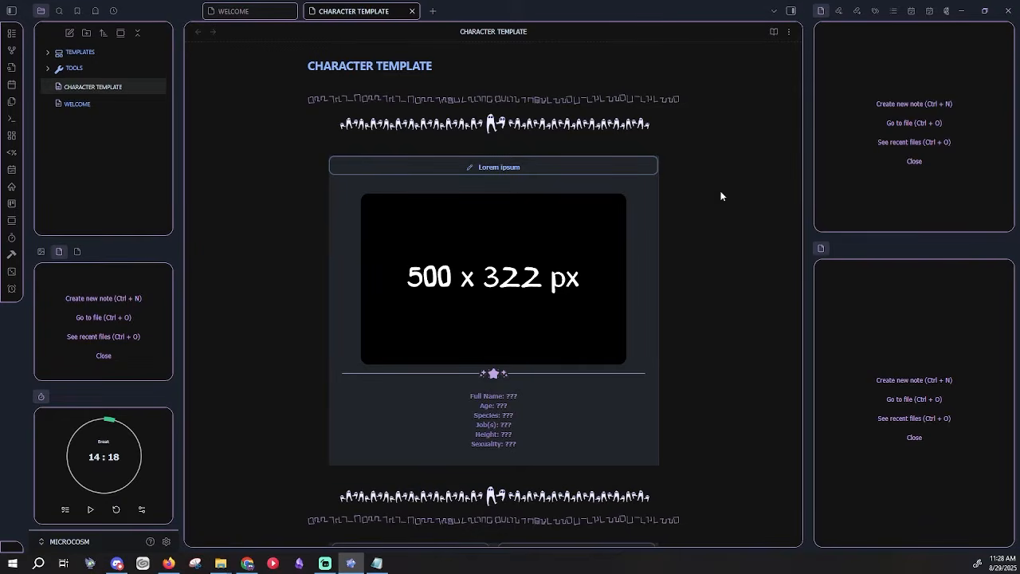
{"action": "scroll", "coordinate": [721, 196], "scroll_direction": "down", "scroll_amount": 5}
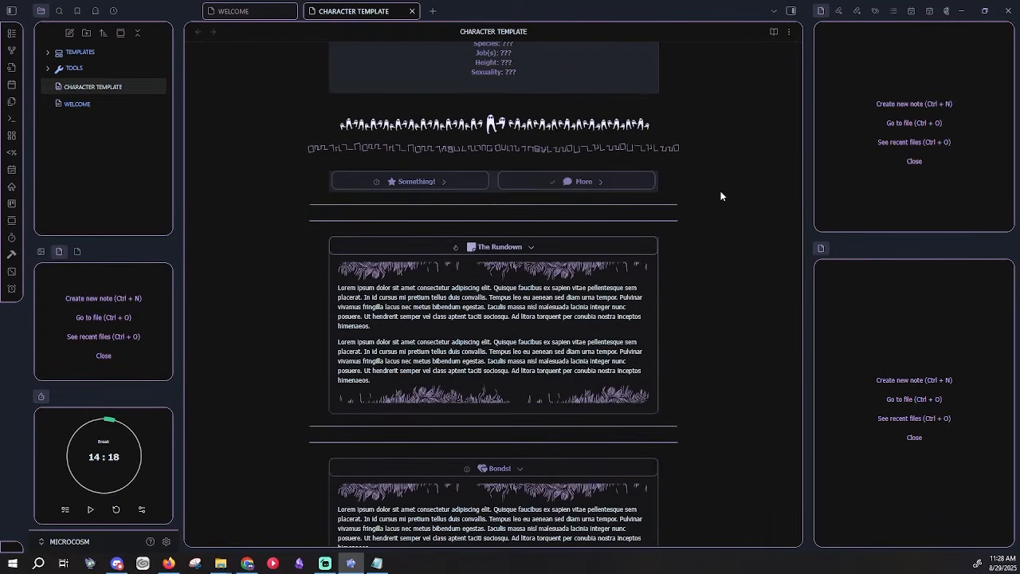
{"action": "scroll", "coordinate": [674, 337], "scroll_direction": "down", "scroll_amount": 1}
{"action": "scroll", "coordinate": [672, 338], "scroll_direction": "up", "scroll_amount": 3}
{"action": "scroll", "coordinate": [672, 338], "scroll_direction": "up", "scroll_amount": 4}
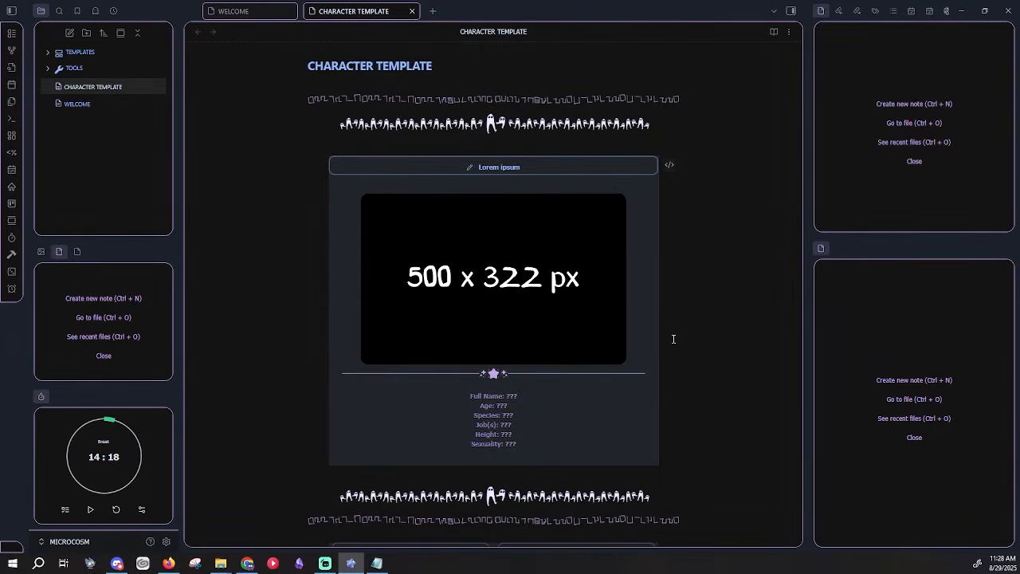
Move the CHARACTER TEMPLATE note into the TEMPLATES folder.
{"action": "left_click", "coordinate": [83, 86]}
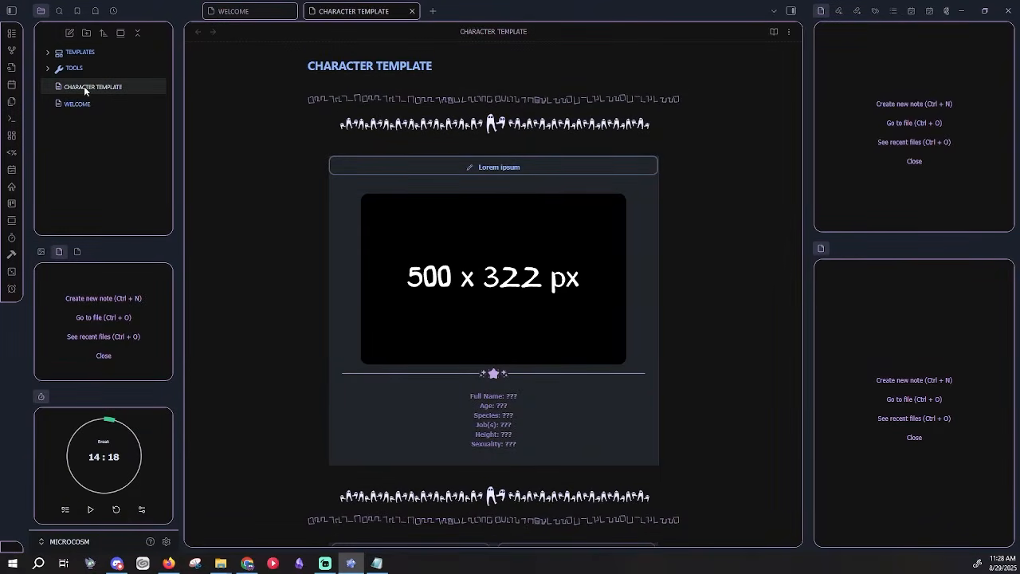
{"action": "left_click_drag", "start_coordinate": [85, 71], "coordinate": [84, 56]}
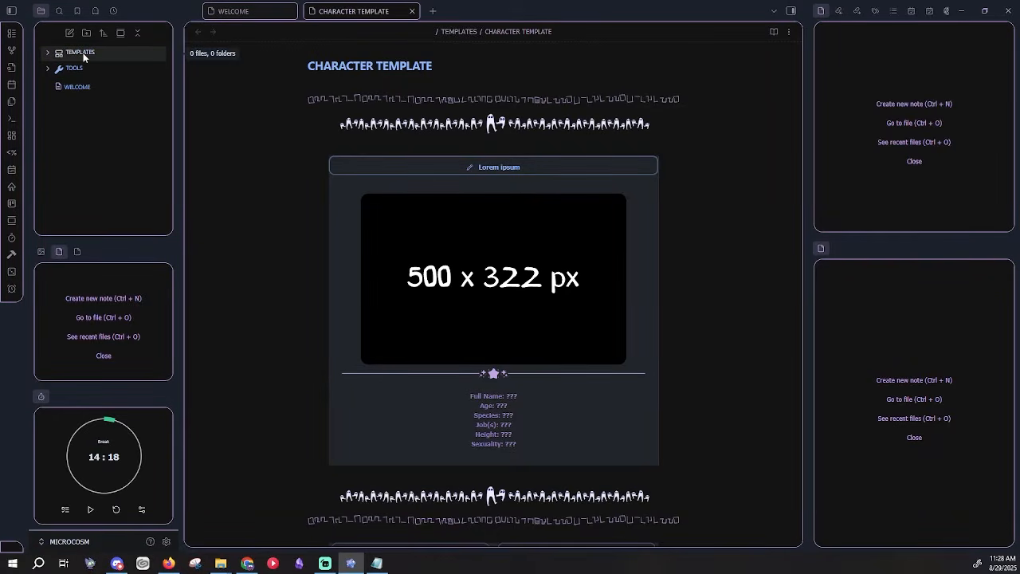
Check the template folder location in the settings of the Templates core plugin, and close the settings.
{"action": "left_click", "coordinate": [166, 542]}
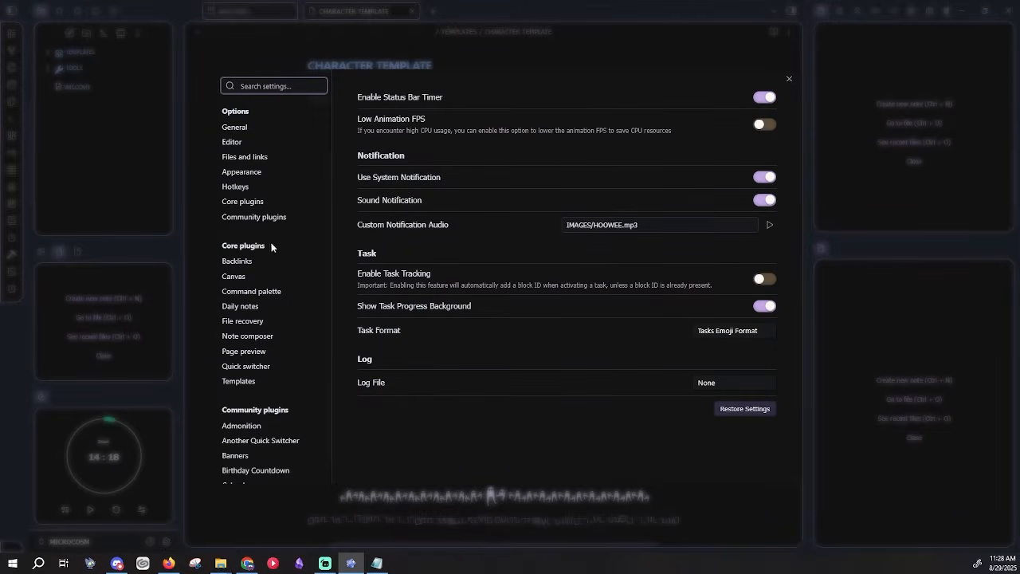
{"action": "left_click", "coordinate": [262, 382]}
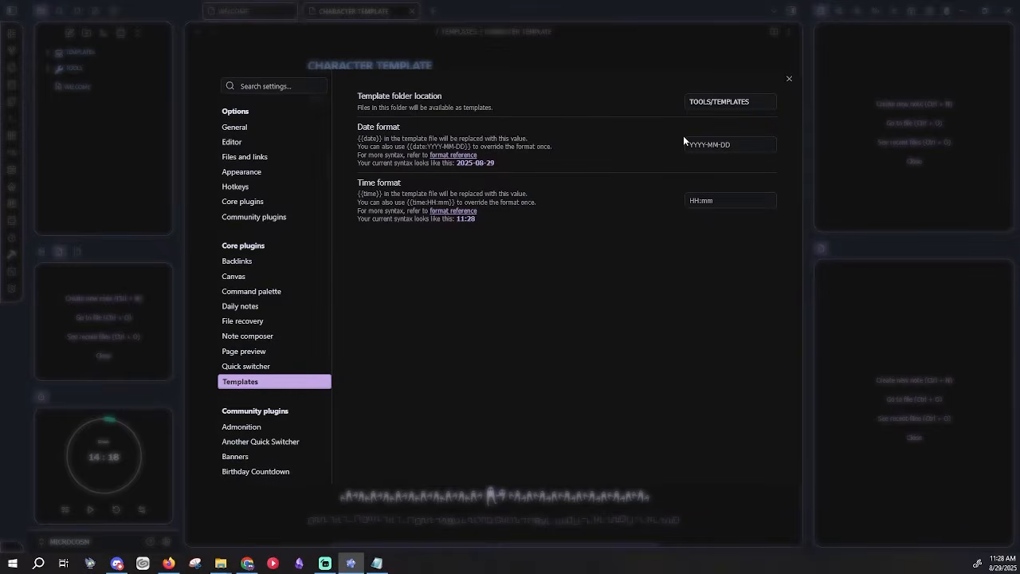
{"action": "left_click", "coordinate": [728, 102]}
{"action": "left_click", "coordinate": [789, 79]}
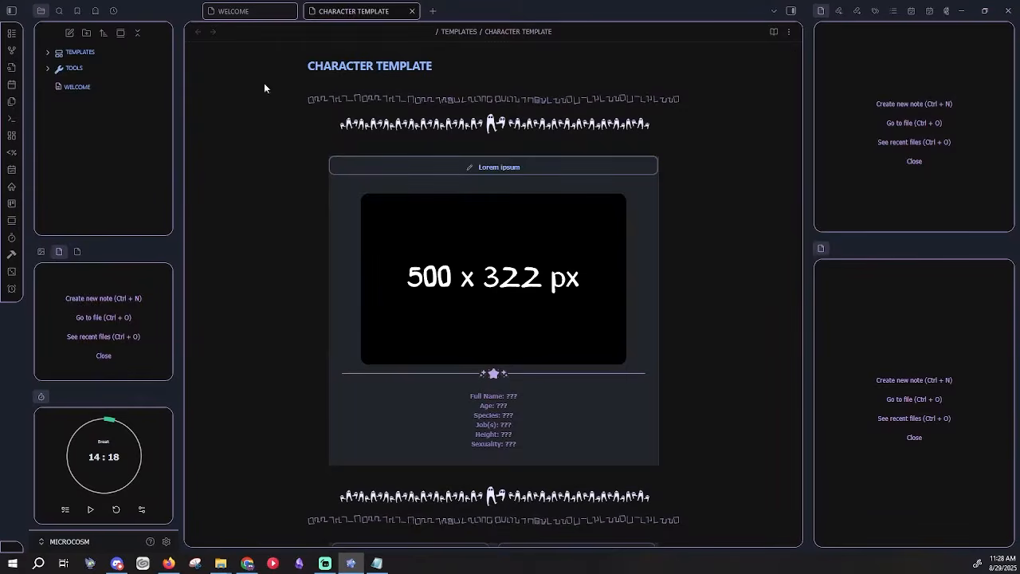
Move the TEMPLATES folder into the TOOLS folder and set the Templates plugin's template folder location to TOOLS/TEMPLATES.
{"action": "left_click_drag", "start_coordinate": [94, 51], "coordinate": [95, 69]}
{"action": "left_click", "coordinate": [87, 54]}
{"action": "left_click", "coordinate": [167, 542]}
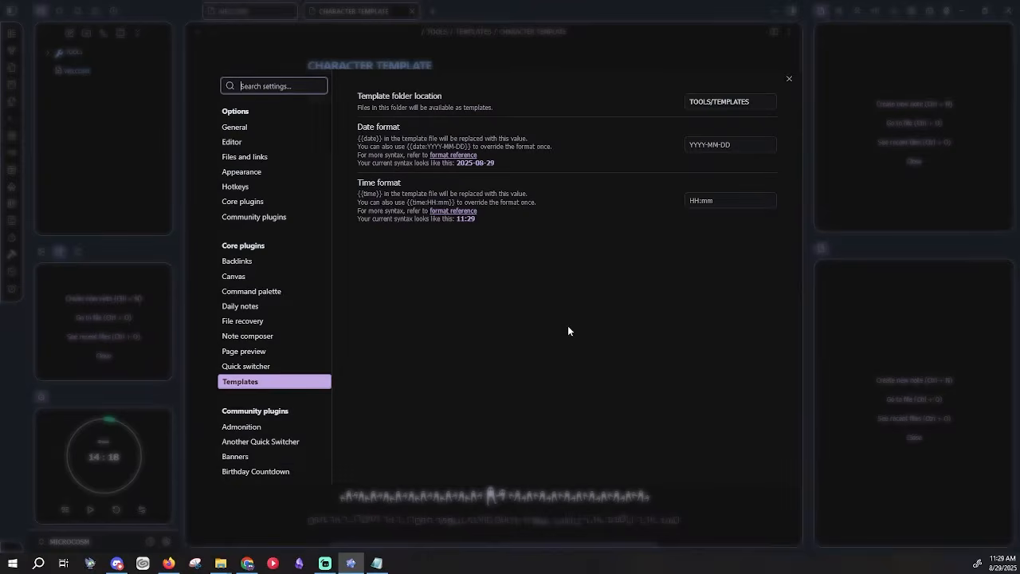
{"action": "left_click", "coordinate": [702, 102]}
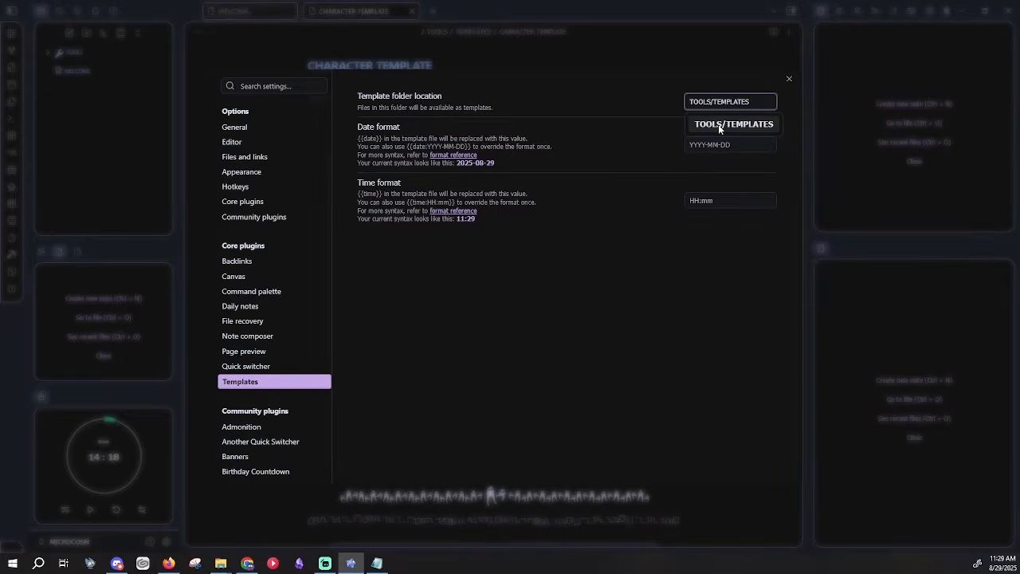
{"action": "left_click", "coordinate": [718, 124]}
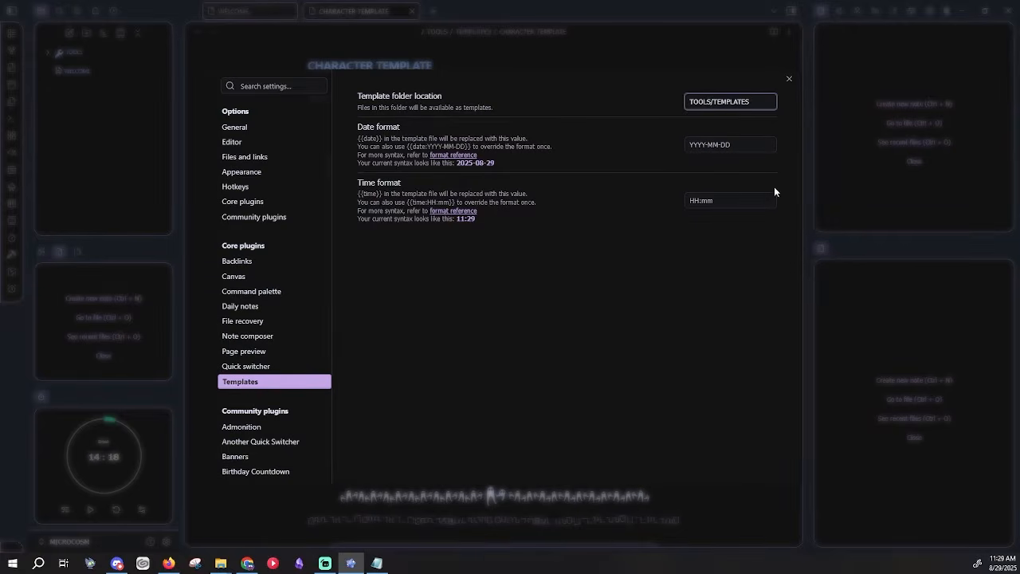
{"action": "left_click", "coordinate": [789, 79]}
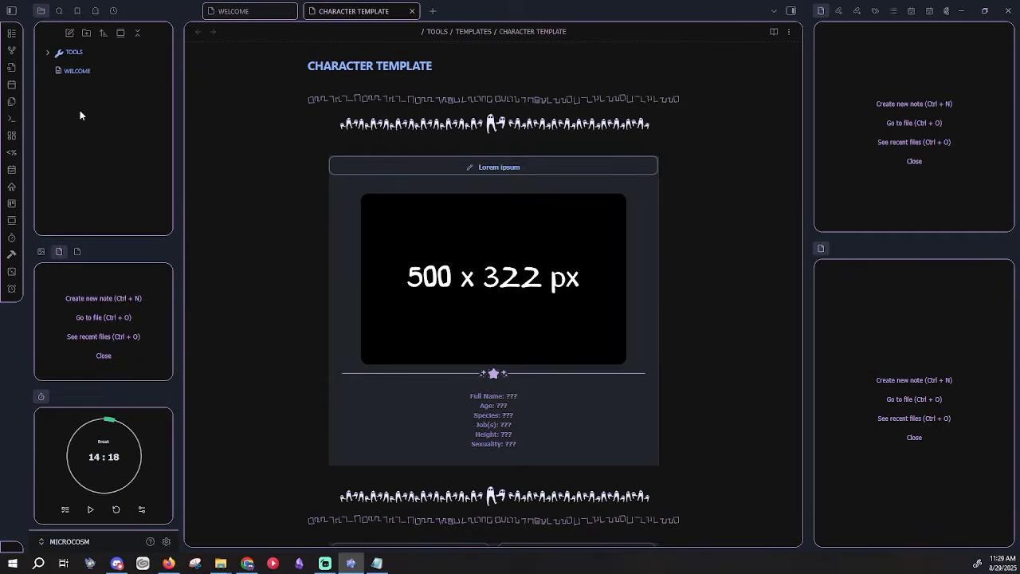
Examine the CHARACTER TEMPLATE note's overall layout, its title, the image placeholder and the profile details.
{"action": "scroll", "coordinate": [544, 236], "scroll_direction": "down", "scroll_amount": 3}
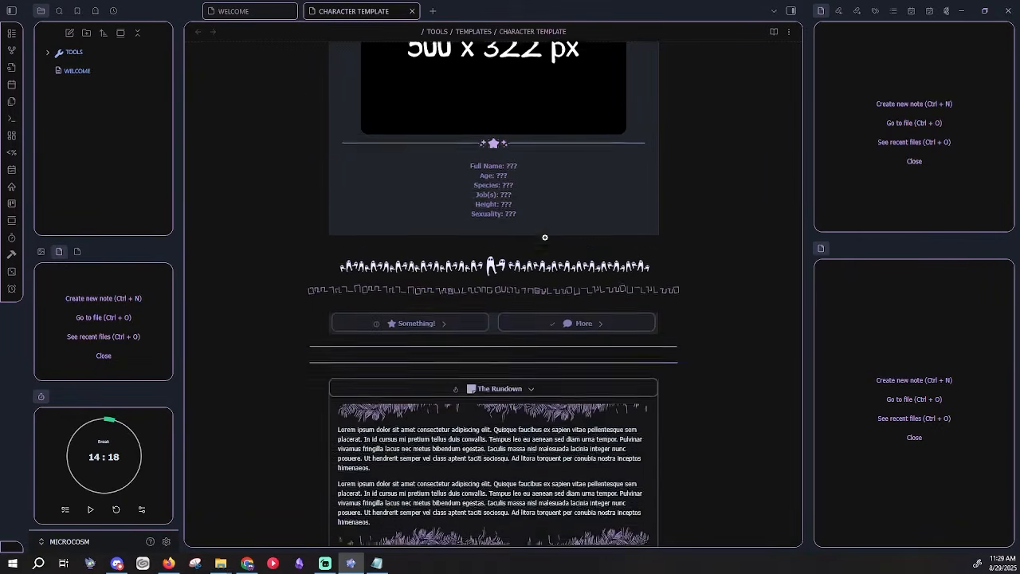
{"action": "scroll", "coordinate": [545, 237], "scroll_direction": "down", "scroll_amount": 8}
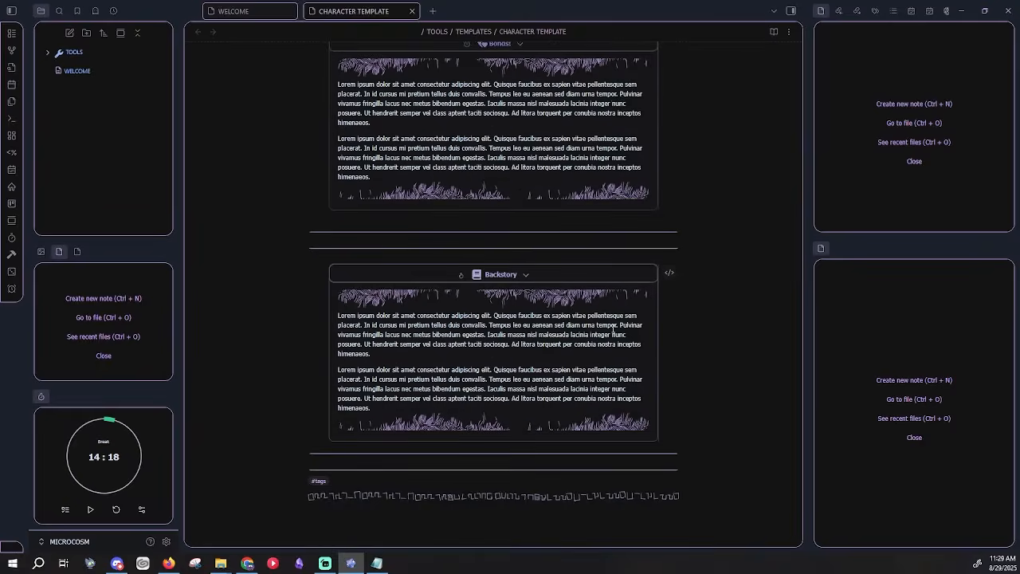
{"action": "scroll", "coordinate": [613, 328], "scroll_direction": "up", "scroll_amount": 11}
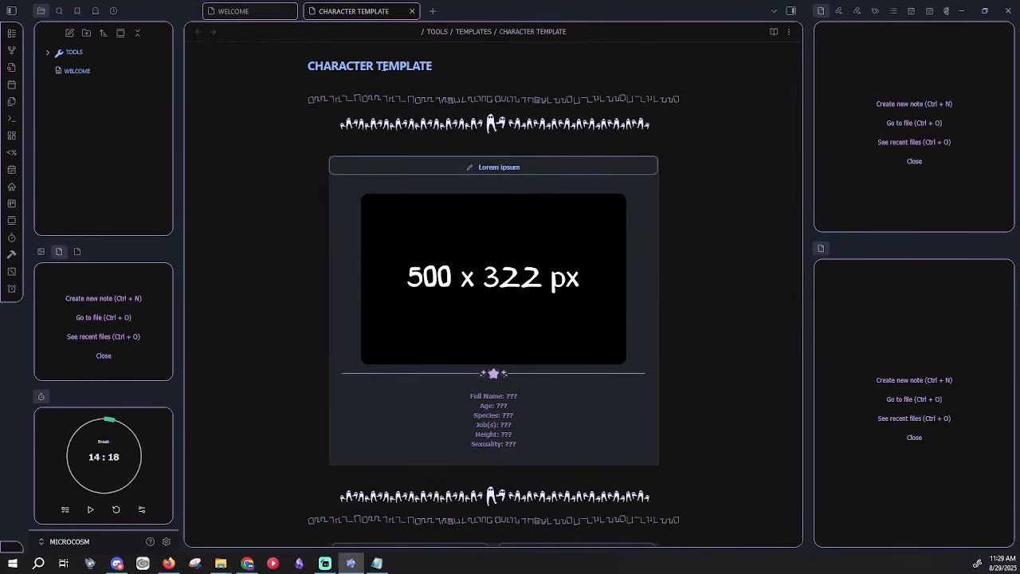
{"action": "left_click", "coordinate": [358, 67]}
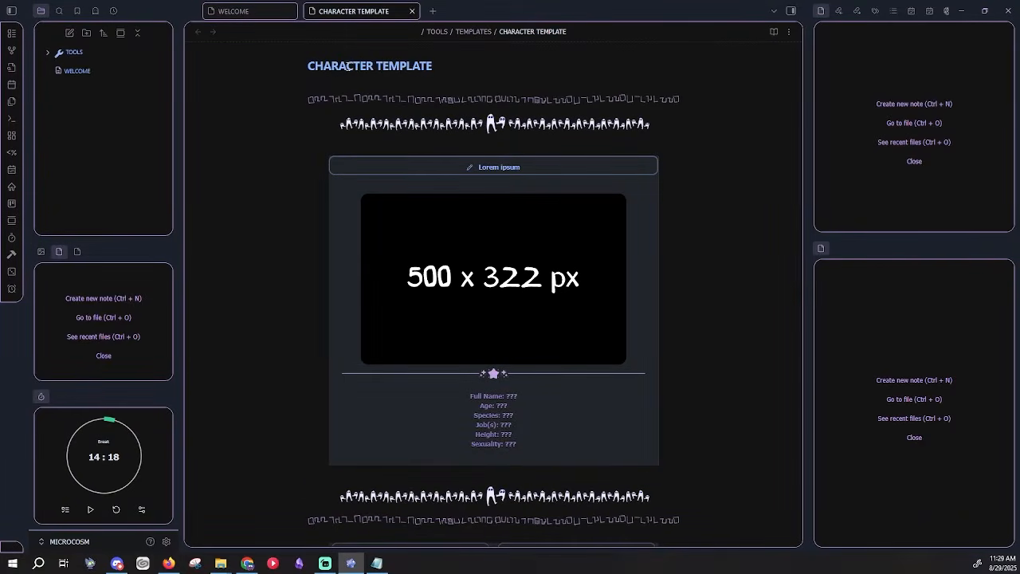
{"action": "left_click", "coordinate": [439, 68]}
{"action": "scroll", "coordinate": [373, 104], "scroll_direction": "down", "scroll_amount": 1}
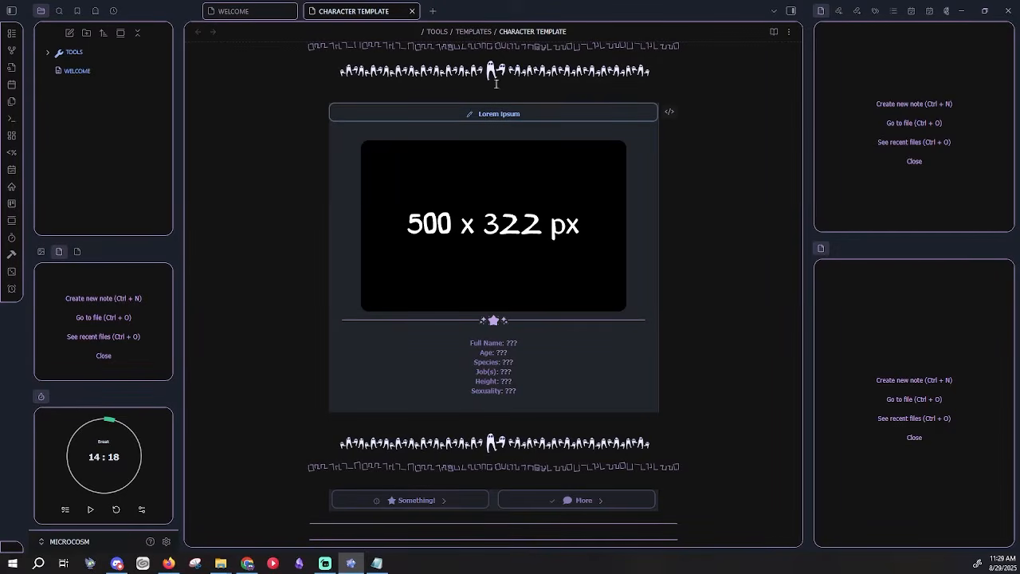
{"action": "scroll", "coordinate": [532, 204], "scroll_direction": "down", "scroll_amount": 2}
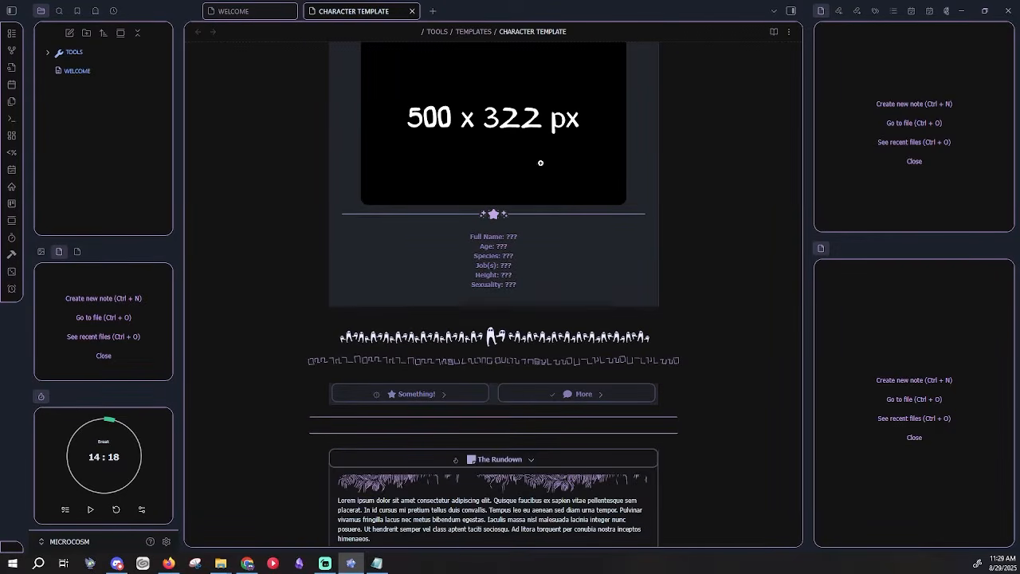
{"action": "scroll", "coordinate": [505, 146], "scroll_direction": "up", "scroll_amount": 1}
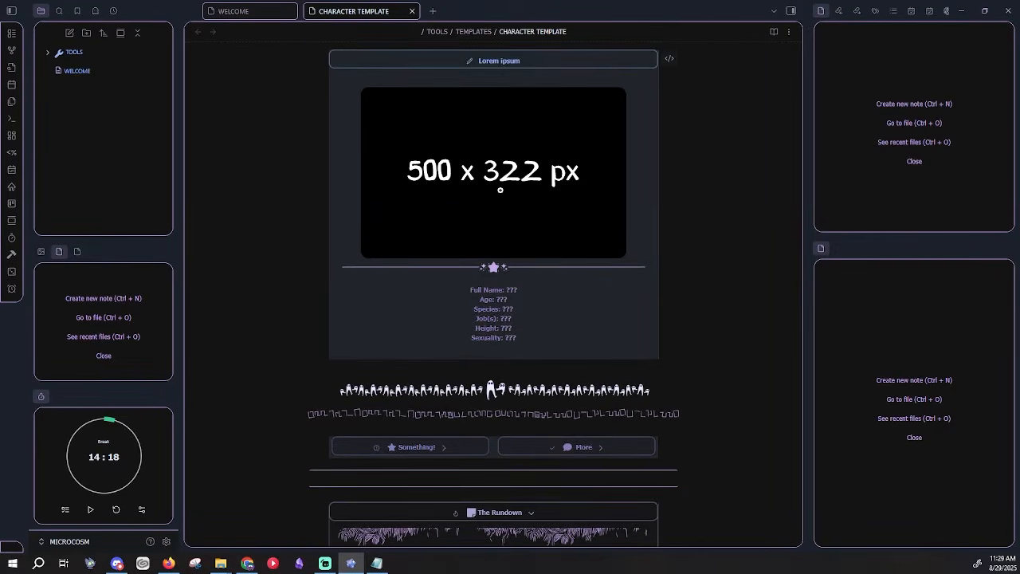
{"action": "scroll", "coordinate": [488, 224], "scroll_direction": "down", "scroll_amount": 2}
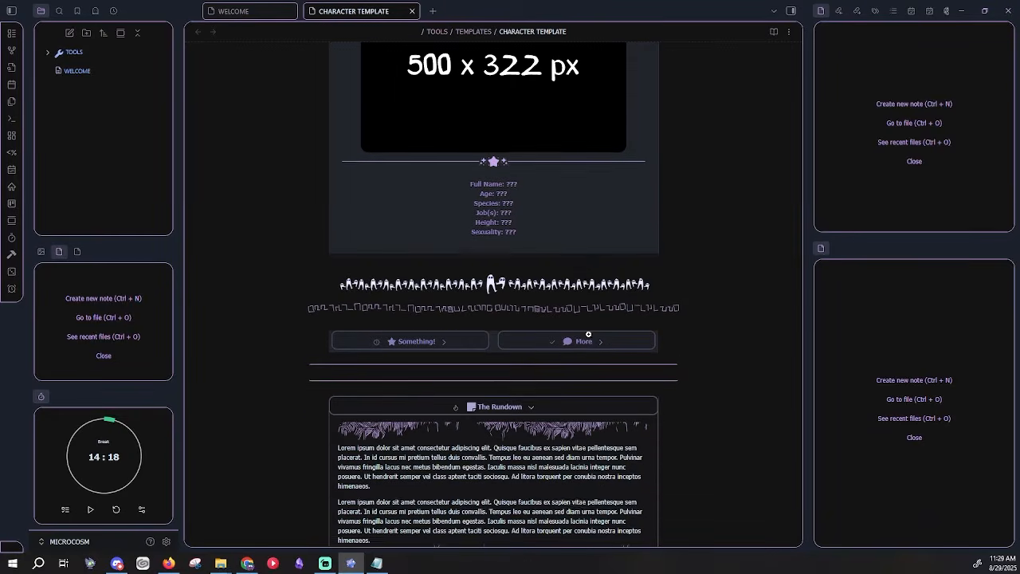
{"action": "scroll", "coordinate": [588, 335], "scroll_direction": "down", "scroll_amount": 2}
Expand and collapse the Something! and More callouts in the CHARACTER TEMPLATE note to view their contents.
{"action": "left_click", "coordinate": [443, 236]}
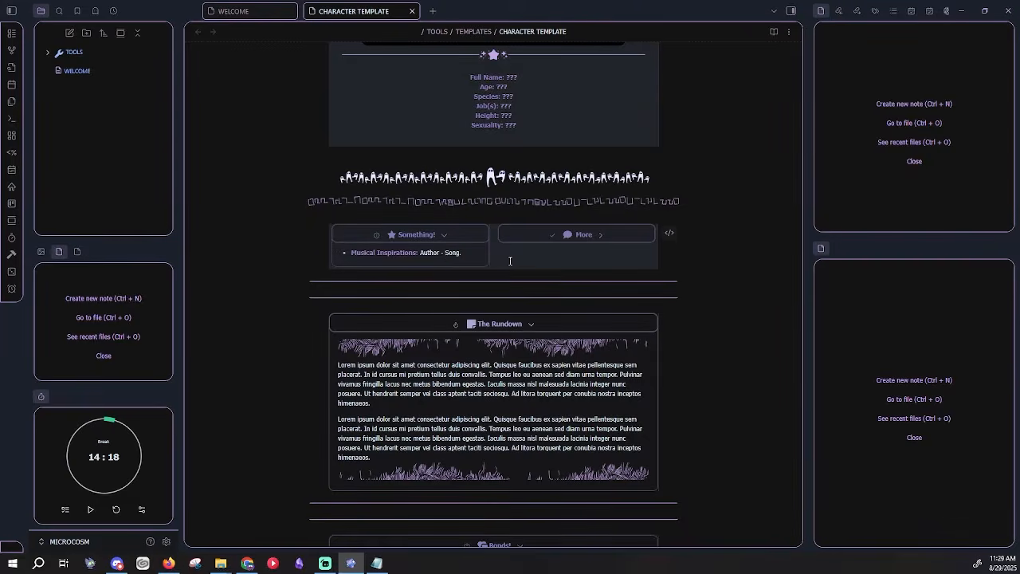
{"action": "left_click", "coordinate": [444, 236]}
{"action": "left_click", "coordinate": [600, 236]}
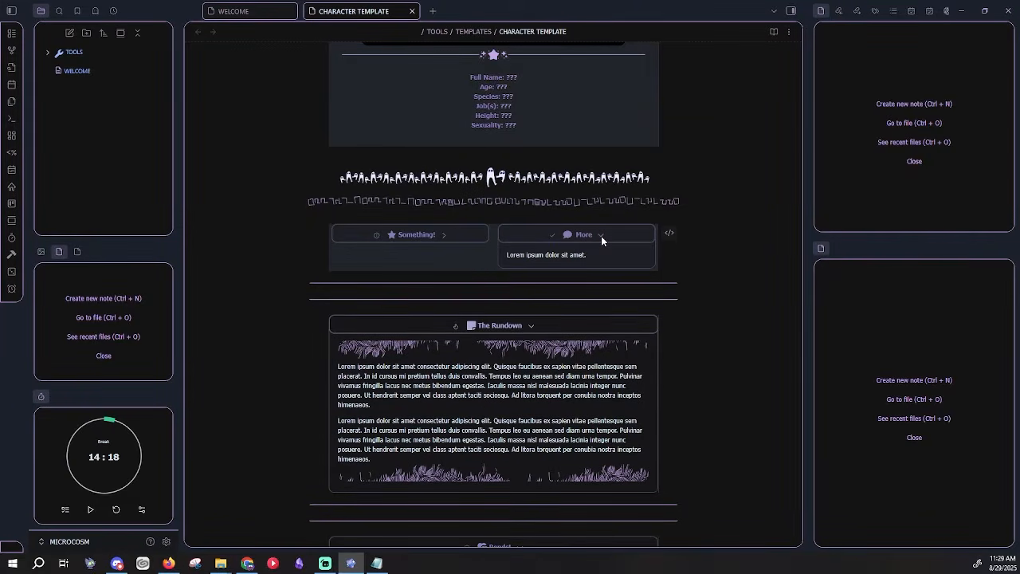
{"action": "left_click", "coordinate": [601, 236]}
Look through The Rundown, Bonds! and Backstory sections down to the tags, and check which folders TOOLS contains.
{"action": "scroll", "coordinate": [722, 337], "scroll_direction": "down", "scroll_amount": 5}
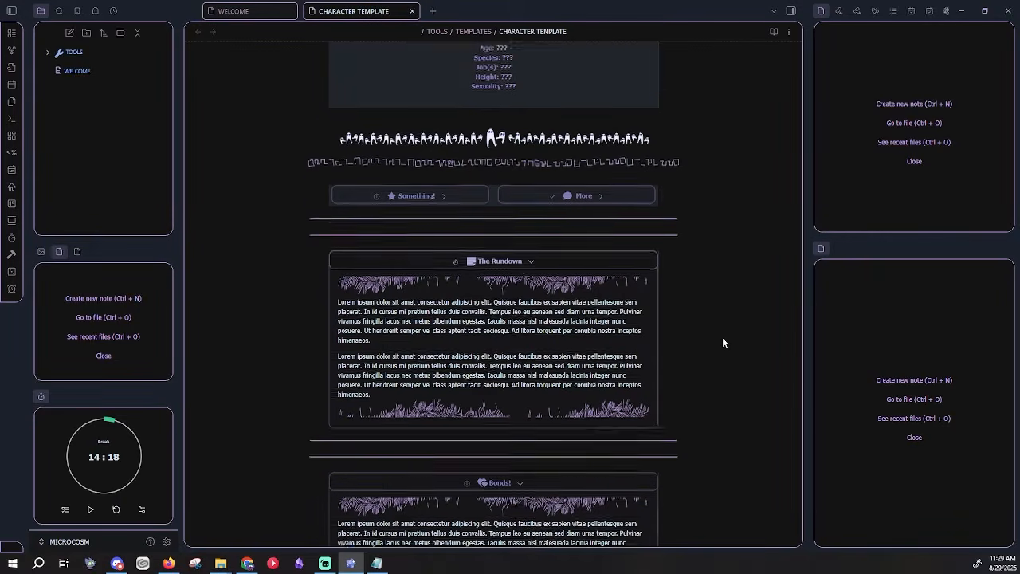
{"action": "scroll", "coordinate": [536, 164], "scroll_direction": "up", "scroll_amount": 1}
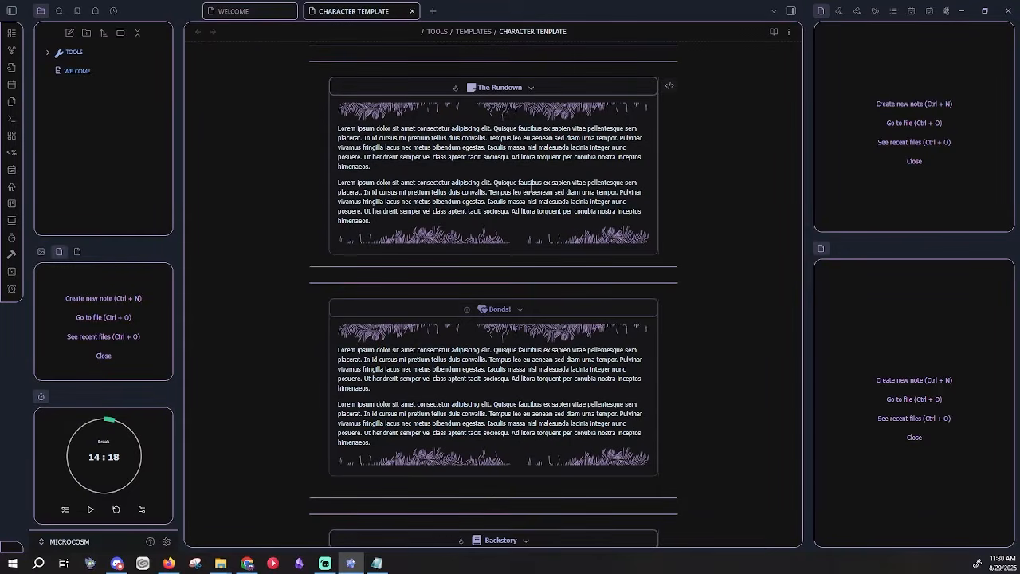
{"action": "scroll", "coordinate": [598, 188], "scroll_direction": "down", "scroll_amount": 3}
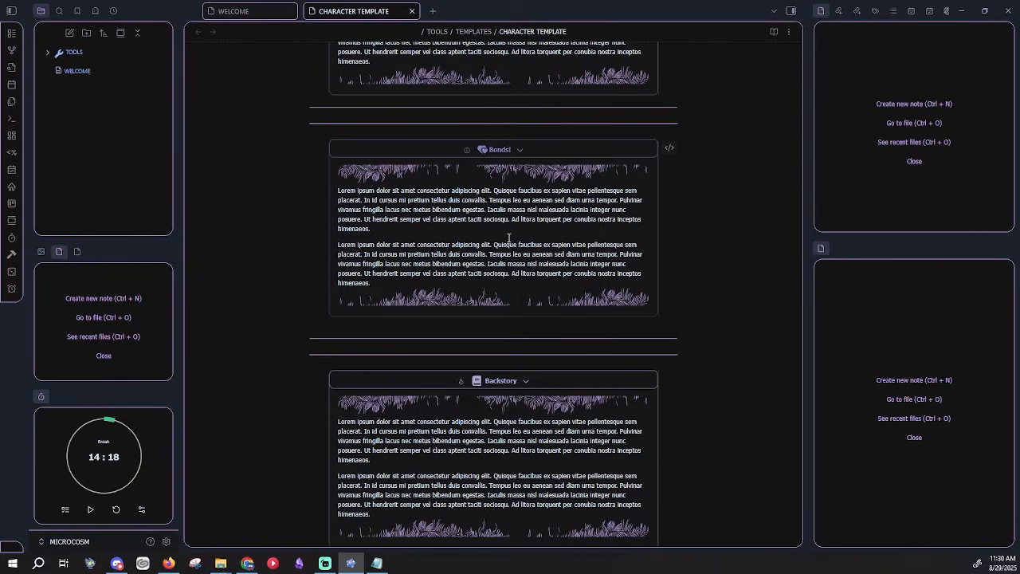
{"action": "scroll", "coordinate": [508, 238], "scroll_direction": "down", "scroll_amount": 3}
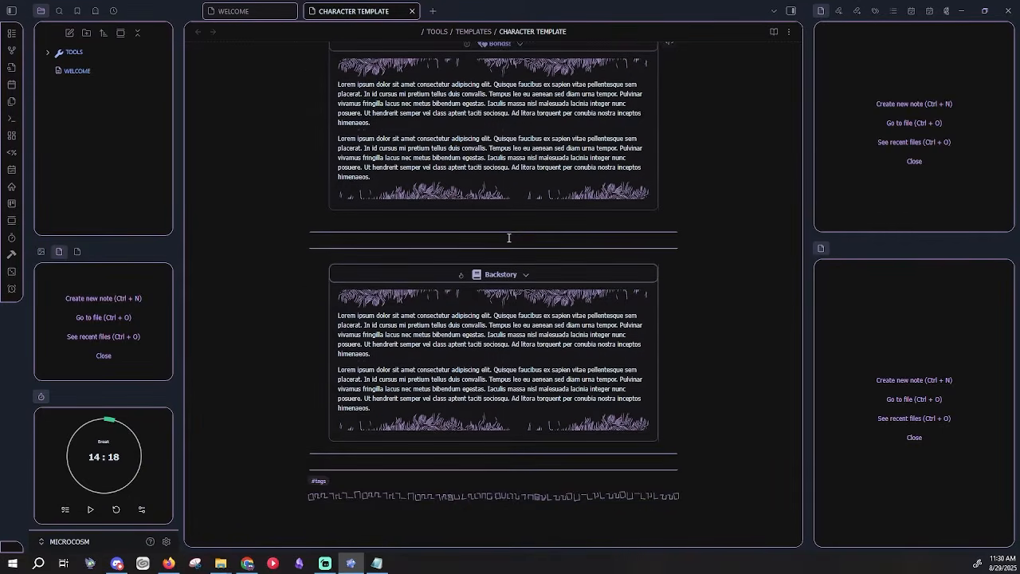
{"action": "scroll", "coordinate": [517, 304], "scroll_direction": "down", "scroll_amount": 1}
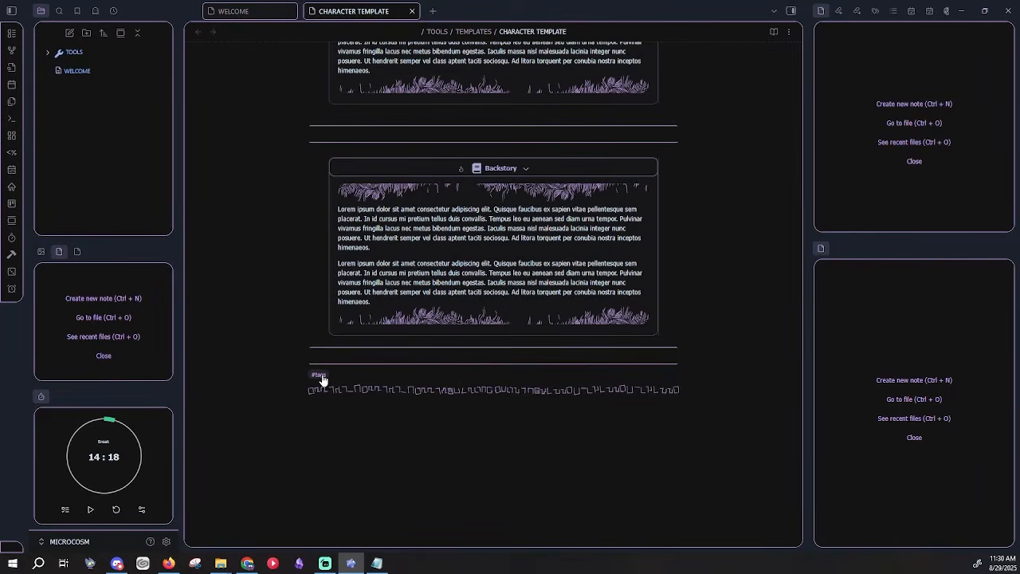
{"action": "scroll", "coordinate": [323, 380], "scroll_direction": "up", "scroll_amount": 15}
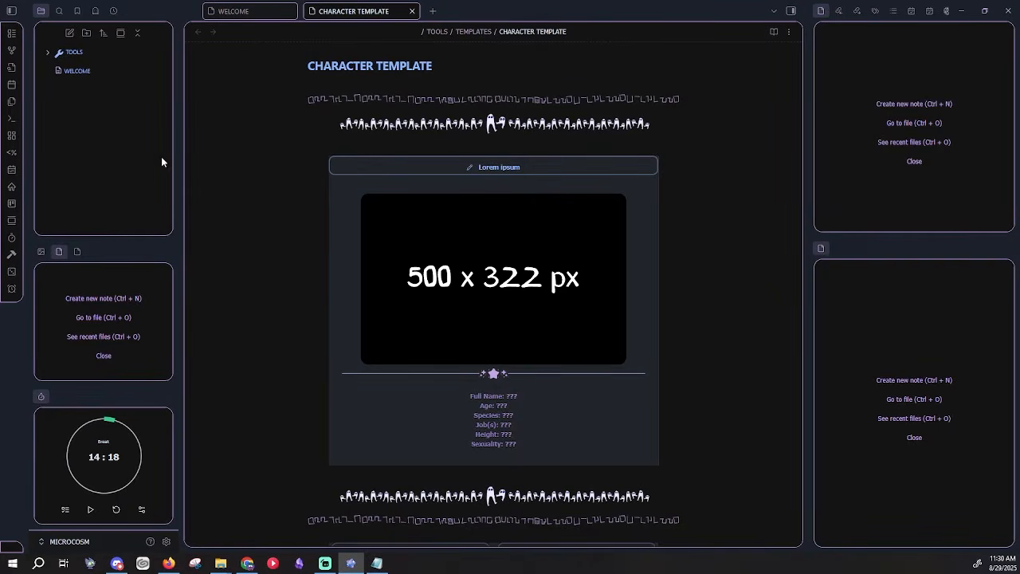
{"action": "left_click", "coordinate": [118, 58]}
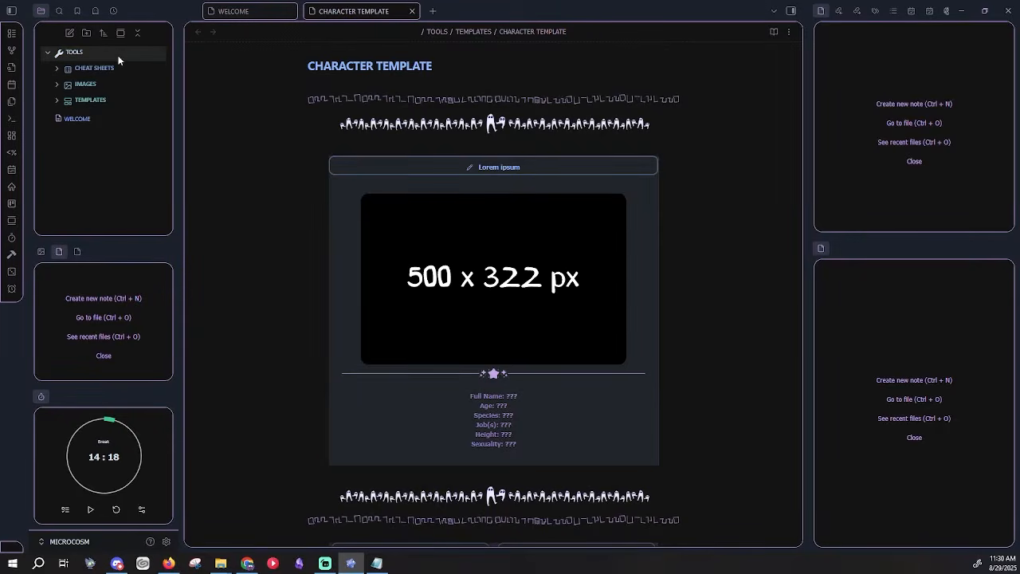
{"action": "left_click", "coordinate": [118, 57]}
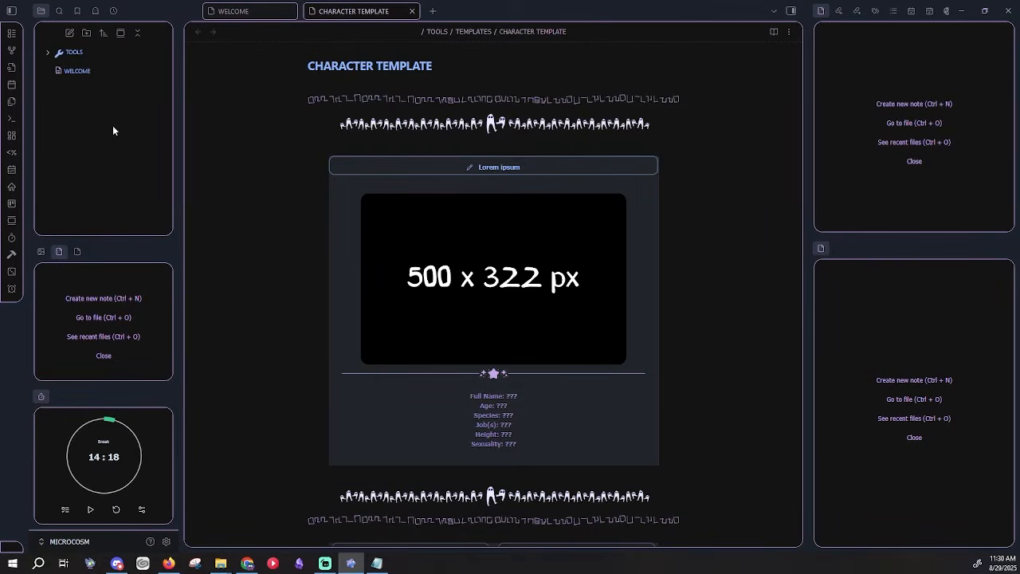
Browse the list of commands in the command palette, view the Encounter Builder, and close both.
{"action": "left_click", "coordinate": [12, 119]}
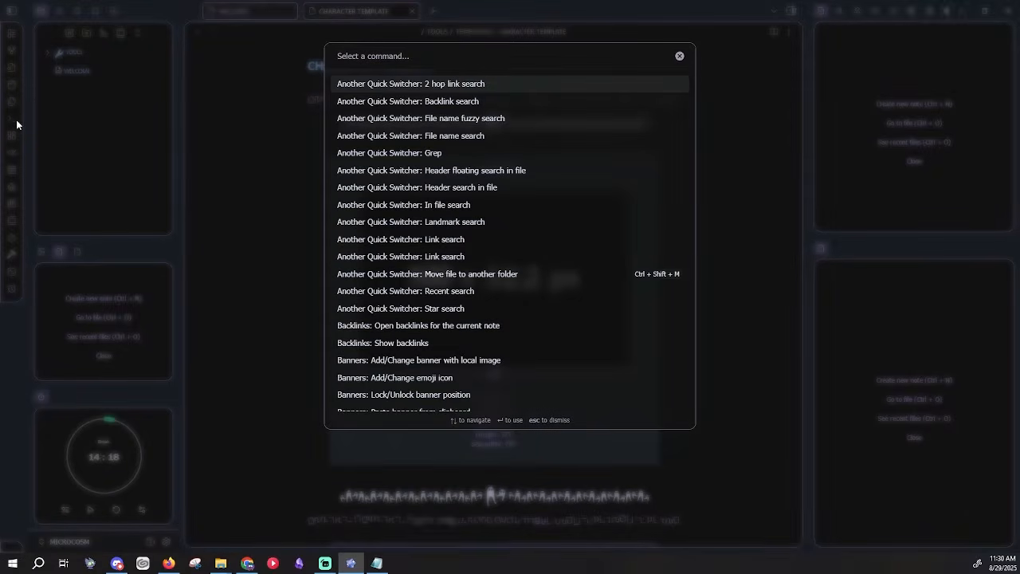
{"action": "scroll", "coordinate": [508, 200], "scroll_direction": "down", "scroll_amount": 10}
{"action": "scroll", "coordinate": [508, 201], "scroll_direction": "down", "scroll_amount": 10}
{"action": "scroll", "coordinate": [509, 201], "scroll_direction": "up", "scroll_amount": 9}
{"action": "scroll", "coordinate": [508, 201], "scroll_direction": "up", "scroll_amount": 10}
{"action": "left_click", "coordinate": [680, 56]}
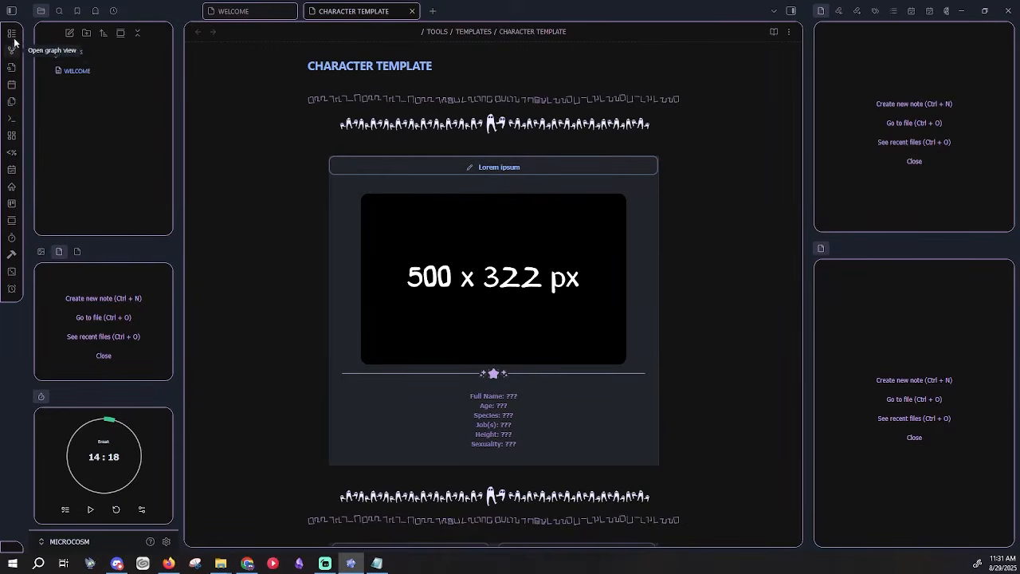
{"action": "left_click", "coordinate": [10, 256]}
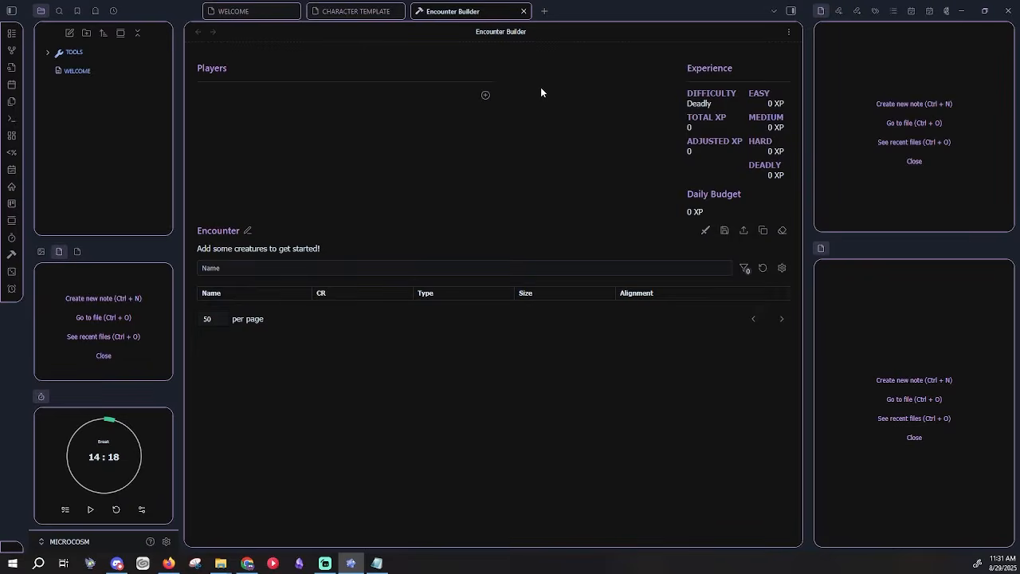
{"action": "left_click", "coordinate": [524, 12]}
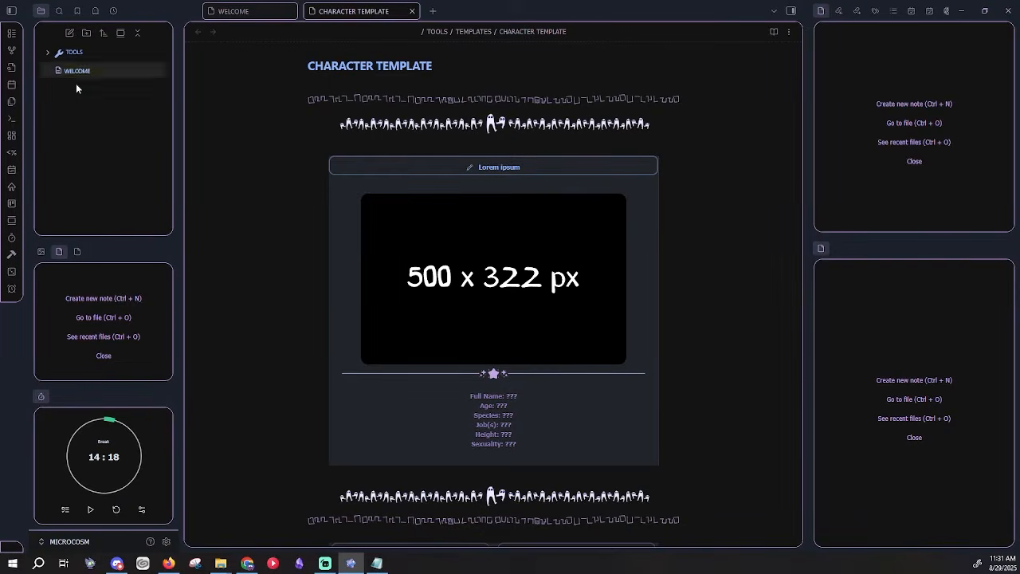
Create a new folder named MAIN CAST at the vault's root level.
{"action": "left_click", "coordinate": [90, 33]}
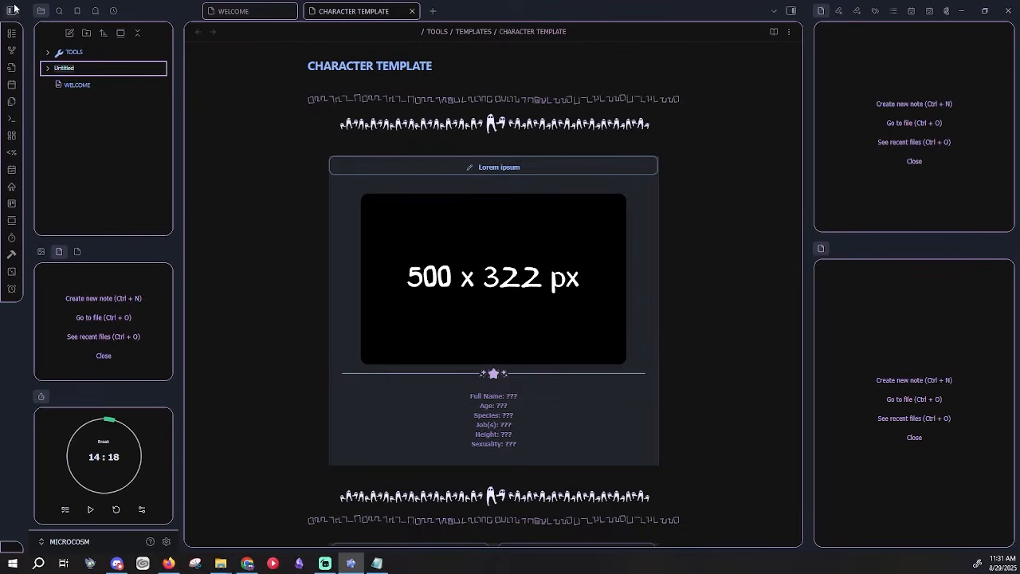
{"action": "type", "text": "characte"}
{"action": "key", "text": "BackSpace"}
{"action": "key", "text": "BackSpace"}
{"action": "key", "text": "BackSpace"}
{"action": "key", "text": "BackSpace"}
{"action": "key", "text": "BackSpace"}
{"action": "key", "text": "BackSpace"}
{"action": "key", "text": "BackSpace"}
{"action": "key", "text": "BackSpace"}
{"action": "type", "text": "MAIN CAST"}
{"action": "key", "text": "Return"}
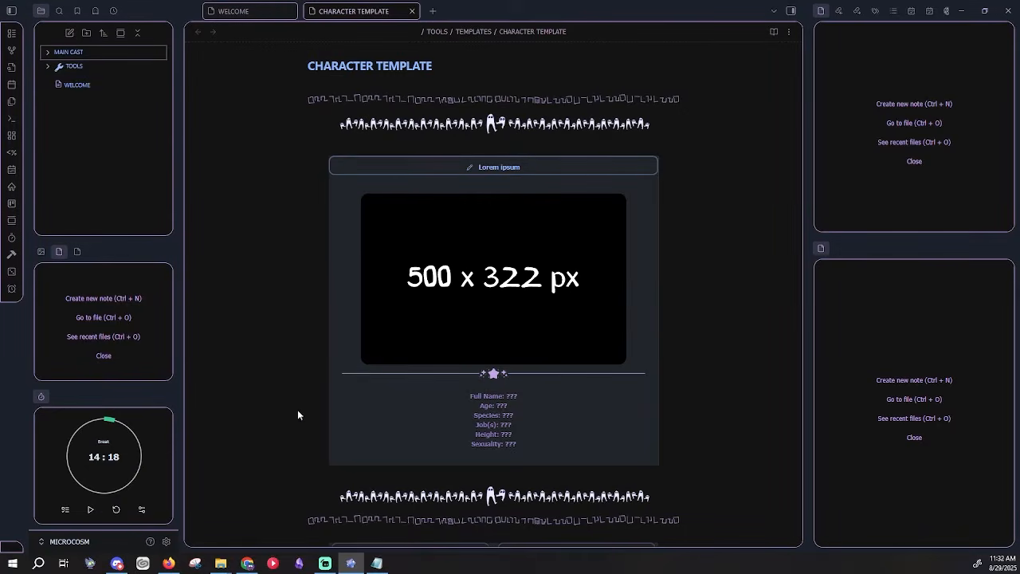
Change the MAIN CAST folder's icon to Stars (Ti).
{"action": "right_click", "coordinate": [83, 53]}
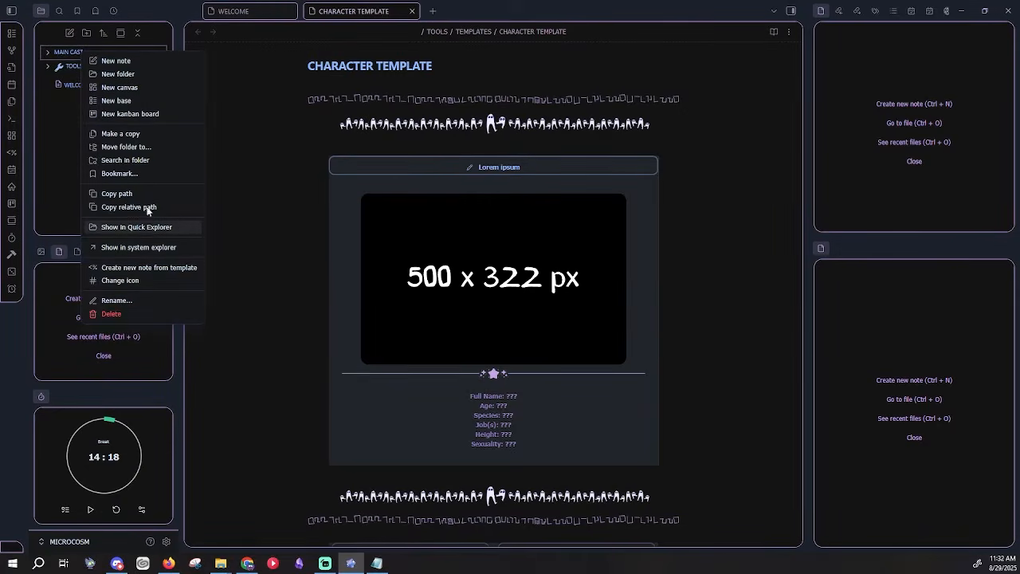
{"action": "left_click", "coordinate": [142, 280]}
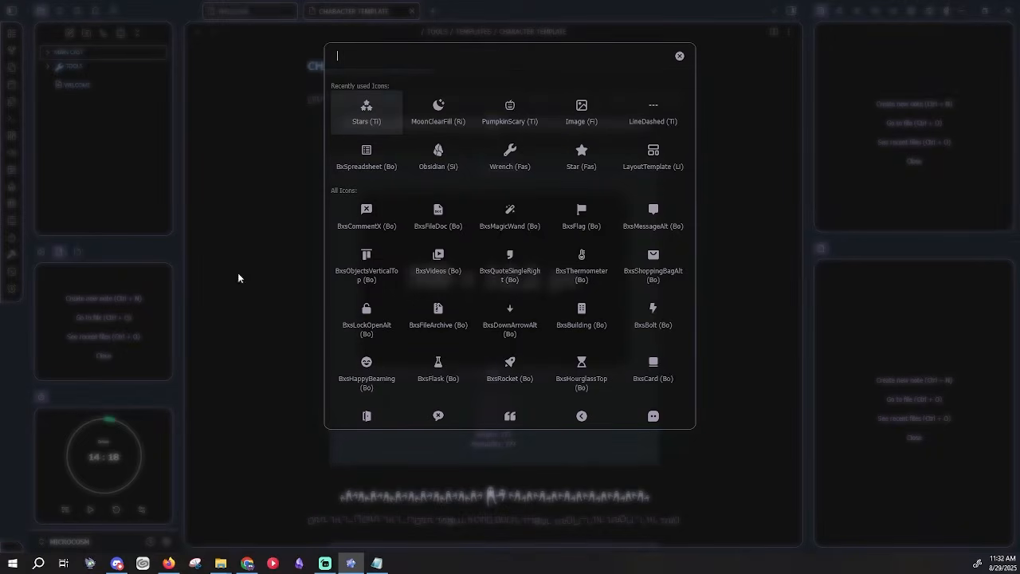
{"action": "left_click", "coordinate": [359, 126]}
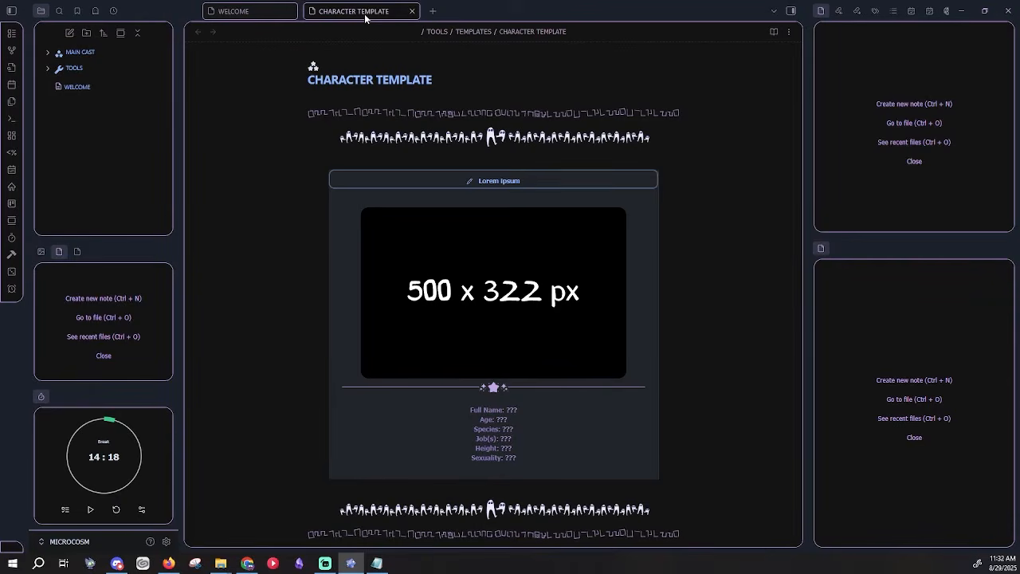
Close the CHARACTER TEMPLATE and WELCOME notes and create a new root-level note titled with the character's full name.
{"action": "left_click", "coordinate": [411, 12]}
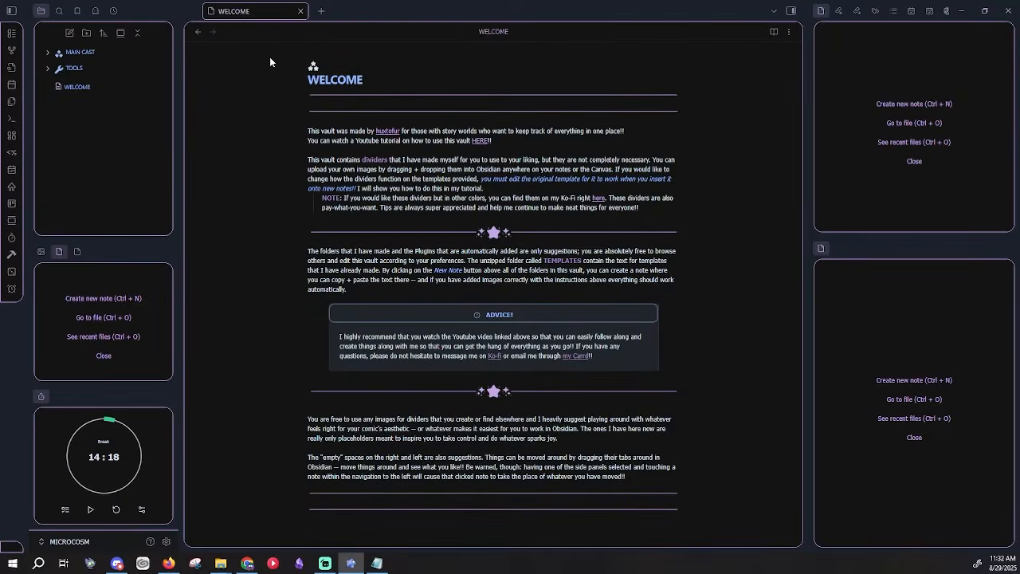
{"action": "left_click", "coordinate": [300, 11]}
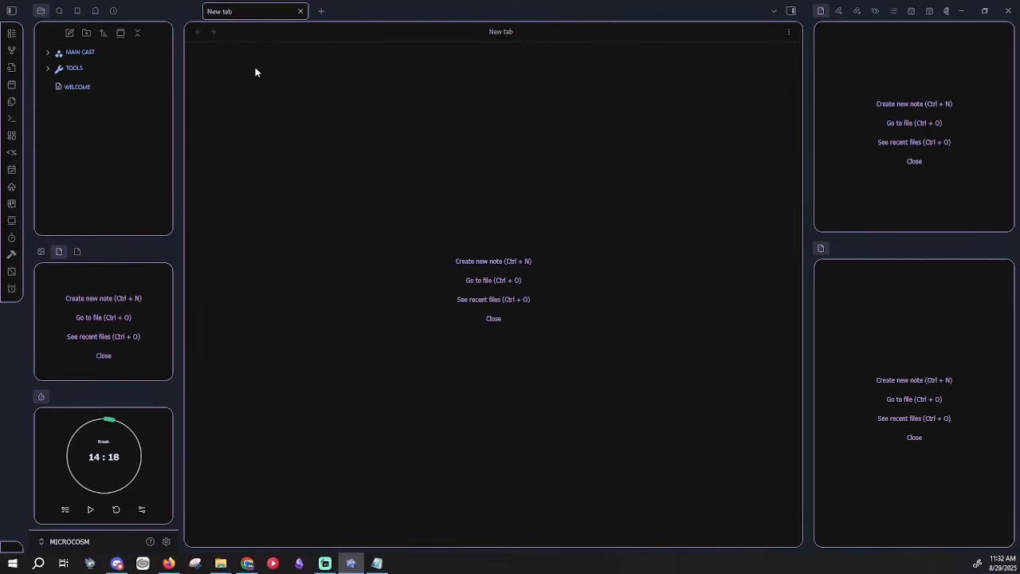
{"action": "left_click", "coordinate": [71, 33]}
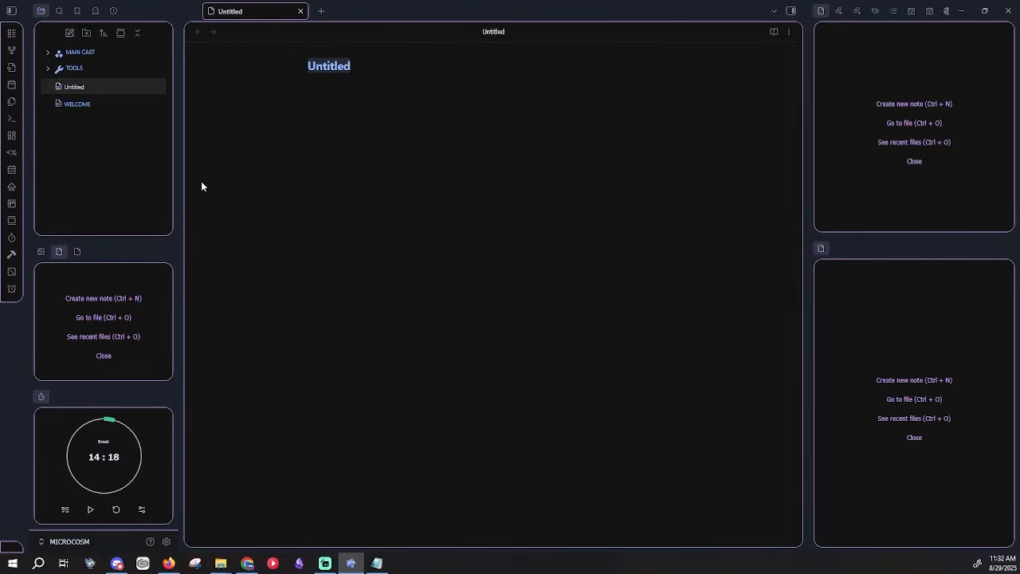
{"action": "type", "text": "JEFFENORTE DAVIS"}
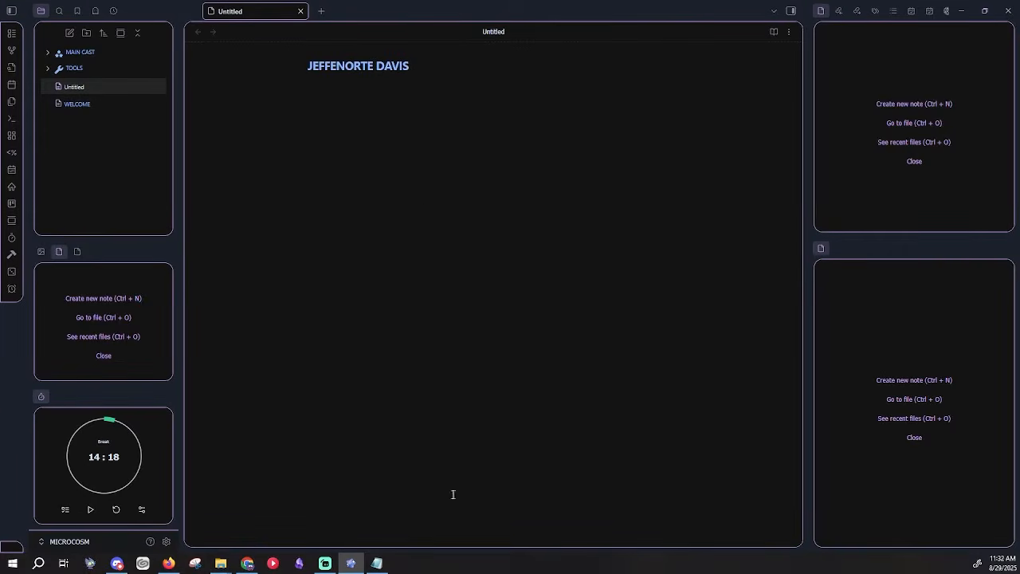
{"action": "key", "text": "Return"}
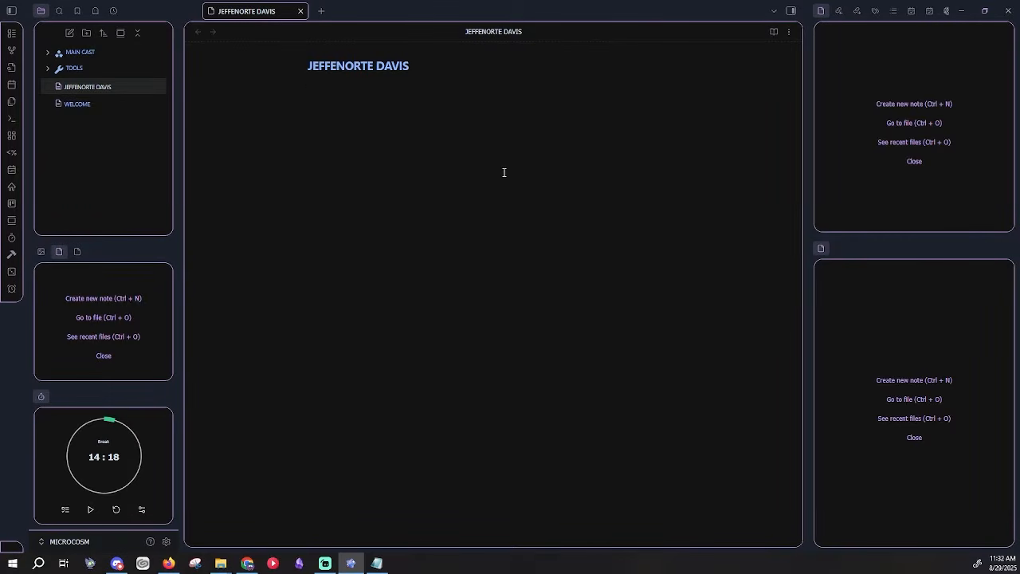
Insert the CHARACTER TEMPLATE into the new character note using the Templates: Insert template command.
{"action": "left_click", "coordinate": [12, 120]}
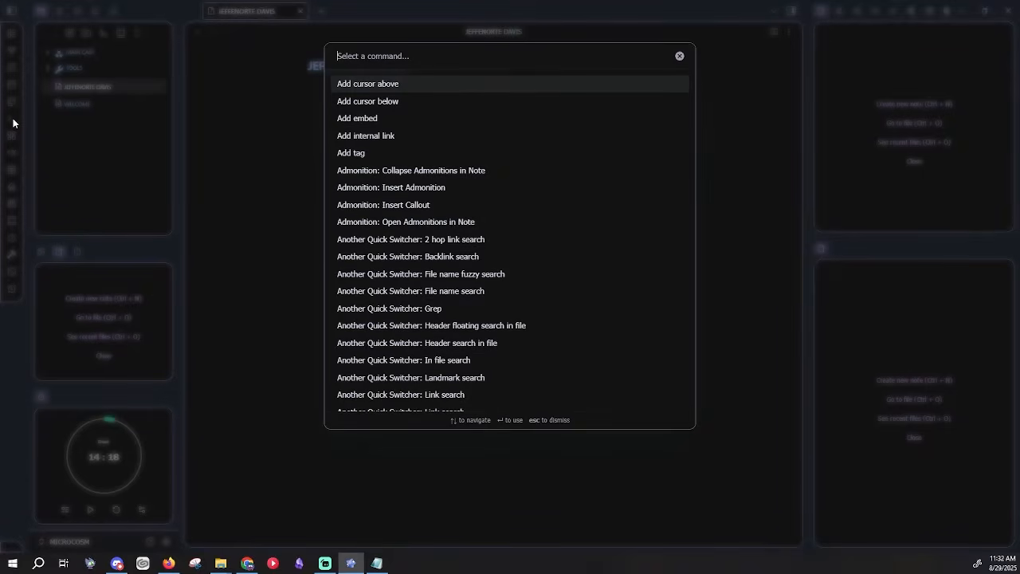
{"action": "type", "text": "TEMPLATE"}
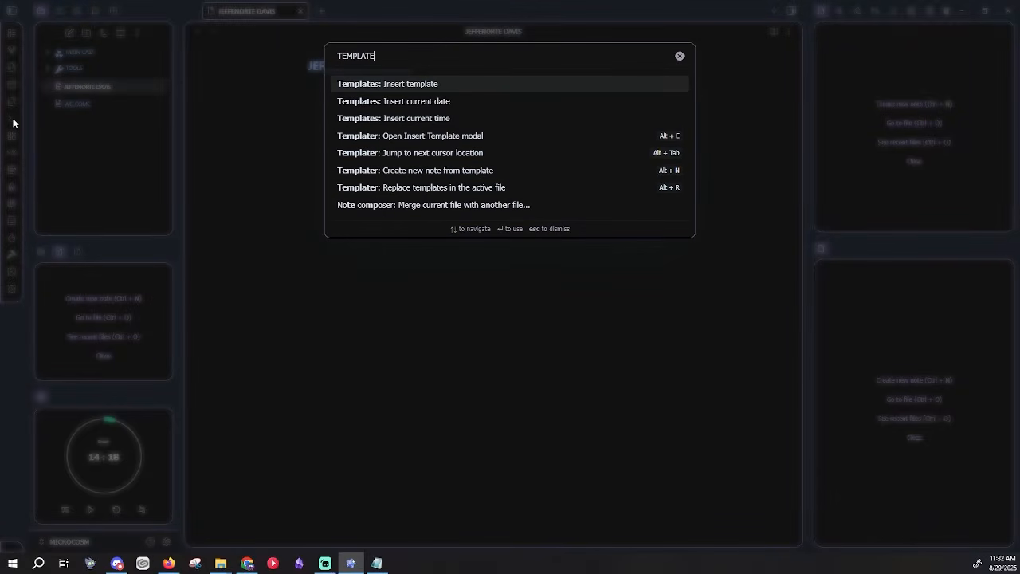
{"action": "left_click", "coordinate": [394, 86]}
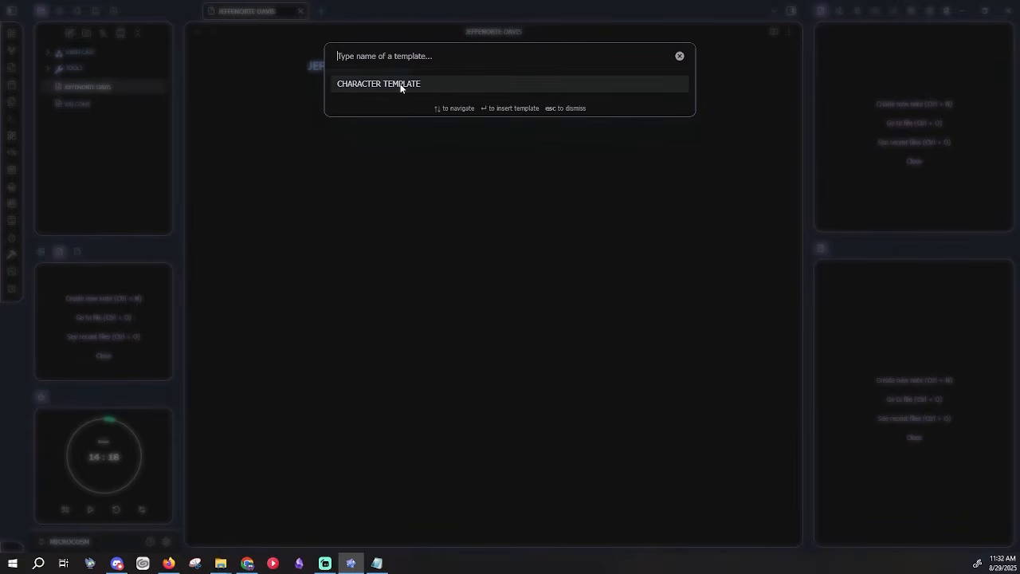
{"action": "left_click", "coordinate": [401, 85]}
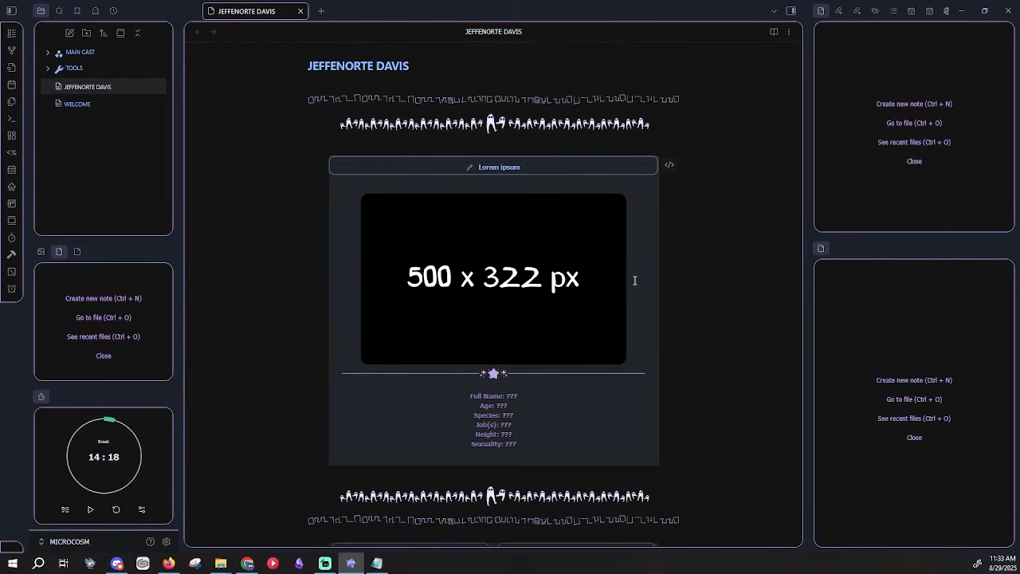
Replace the placeholder image URL in the Lorem Ipsum callout with the copied link to you-know-his-name.png.
{"action": "left_click", "coordinate": [529, 164]}
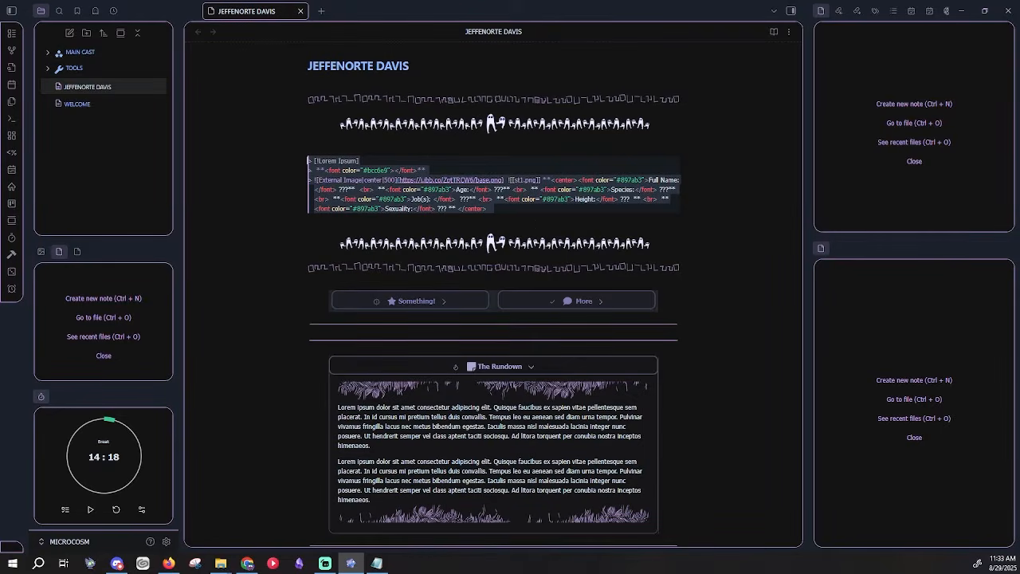
{"action": "key", "text": "alt+Tab"}
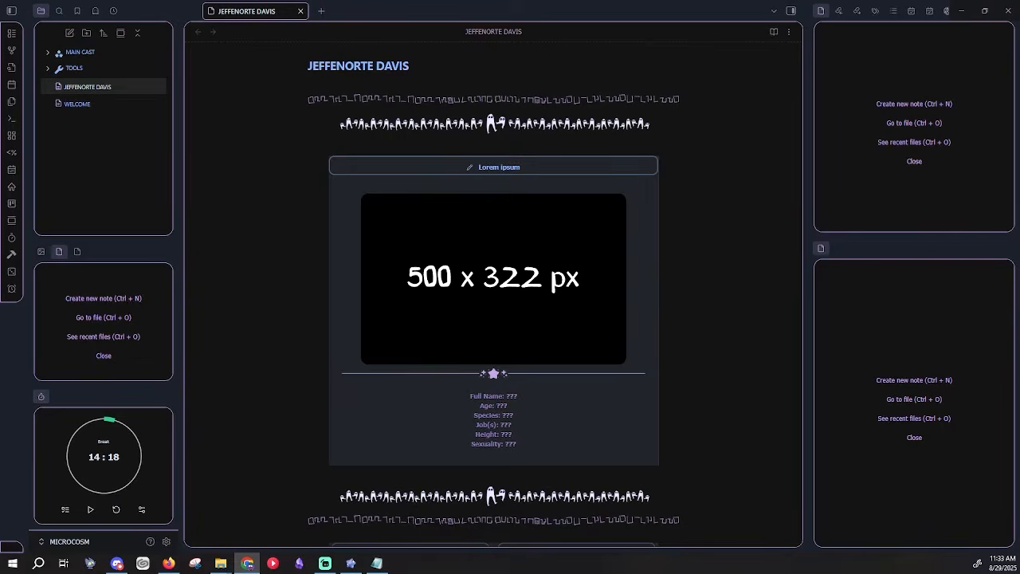
{"action": "left_click", "coordinate": [519, 237]}
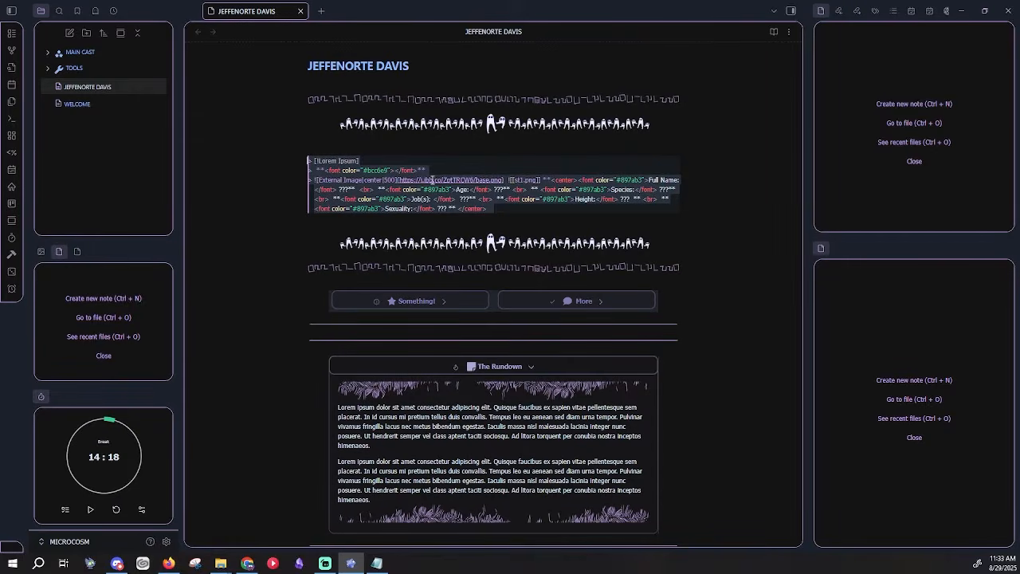
{"action": "left_click", "coordinate": [435, 179]}
{"action": "left_click_drag", "start_coordinate": [399, 179], "coordinate": [500, 180]}
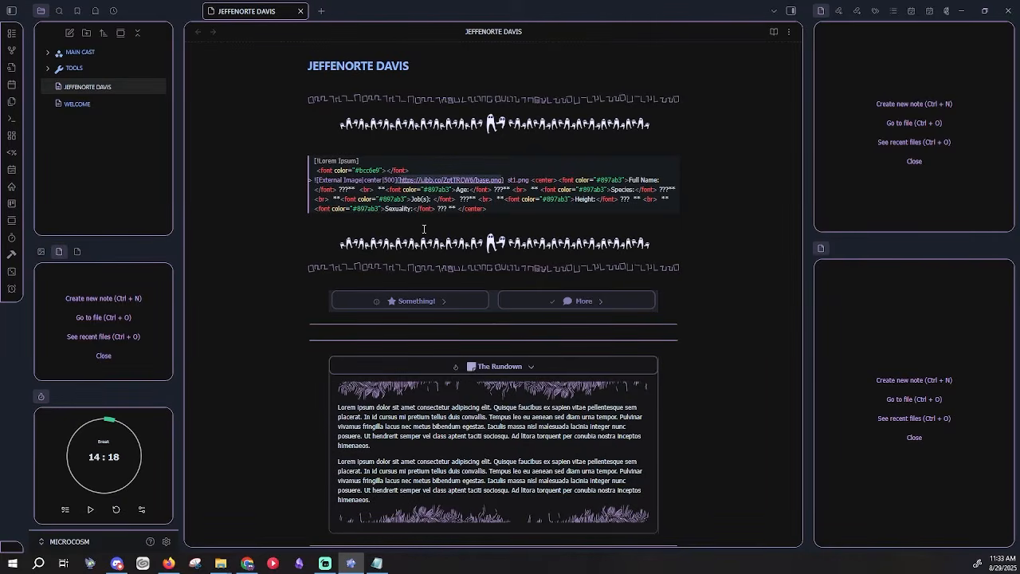
{"action": "key", "text": "ctrl+v"}
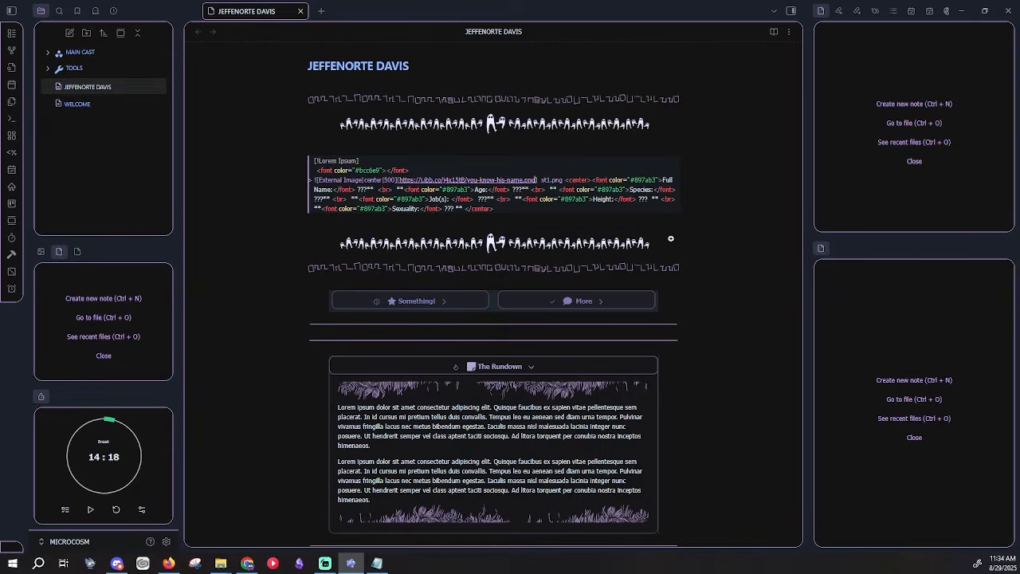
Preview the character note in reading view, look through its sections, and return to editing mode.
{"action": "left_click", "coordinate": [773, 37]}
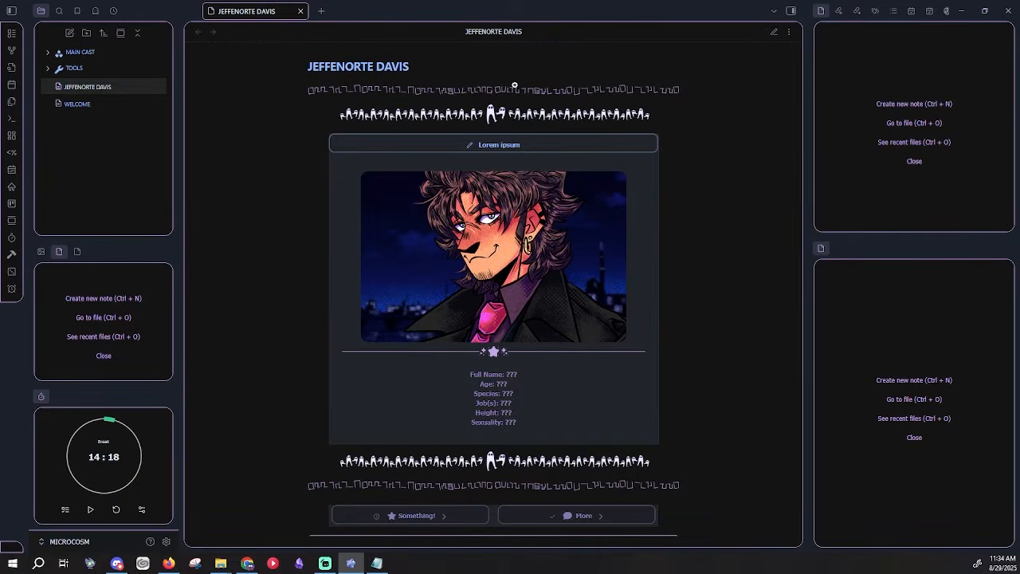
{"action": "scroll", "coordinate": [516, 144], "scroll_direction": "down", "scroll_amount": 3}
{"action": "scroll", "coordinate": [517, 145], "scroll_direction": "down", "scroll_amount": 3}
{"action": "left_click_drag", "start_coordinate": [580, 483], "coordinate": [430, 139]}
{"action": "left_click", "coordinate": [675, 279]}
{"action": "scroll", "coordinate": [677, 249], "scroll_direction": "up", "scroll_amount": 6}
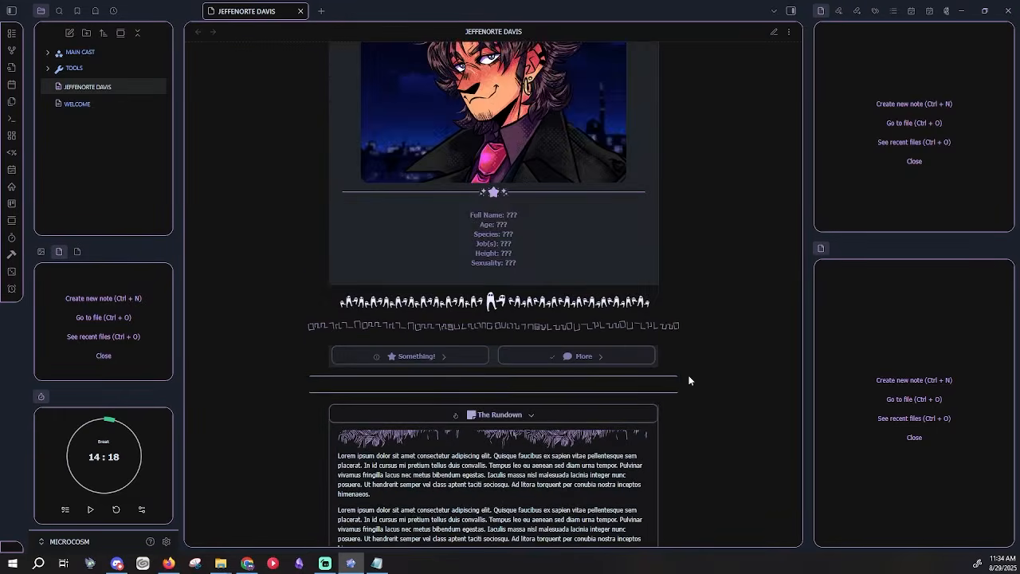
{"action": "left_click", "coordinate": [773, 32]}
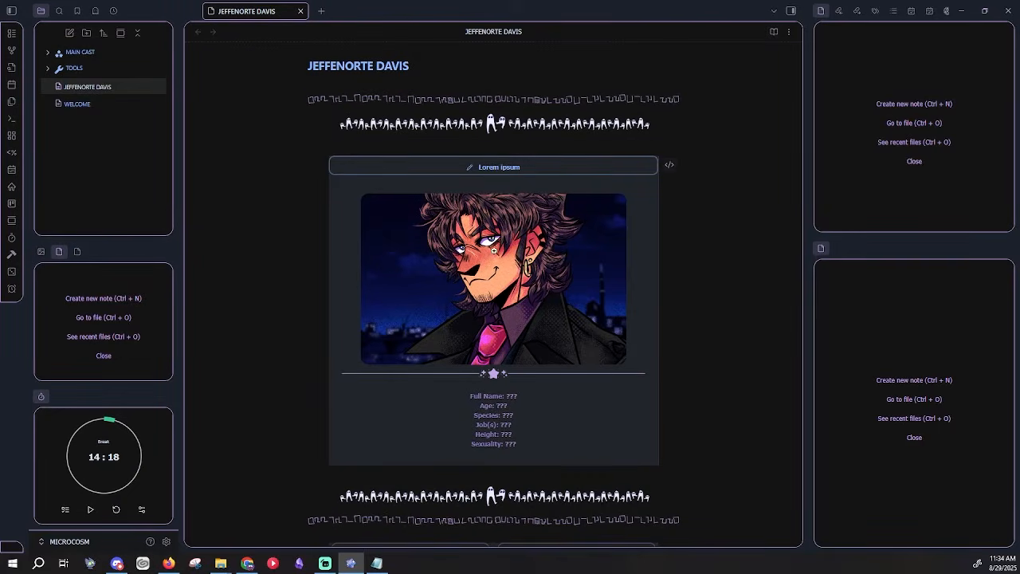
Replace the Lorem Ipsum title of the portrait callout with the character's short name in title case.
{"action": "left_click", "coordinate": [523, 164]}
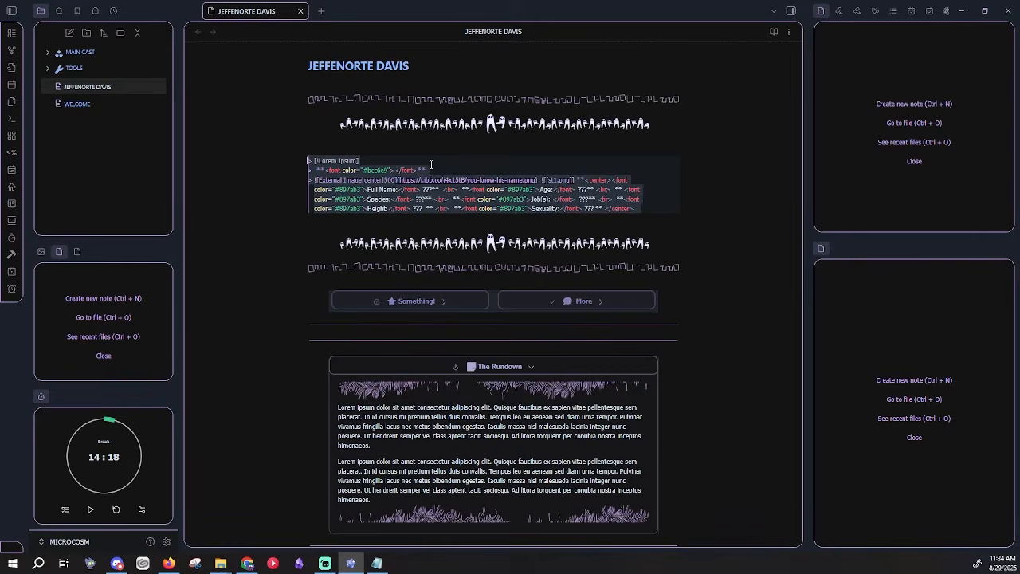
{"action": "left_click", "coordinate": [350, 161]}
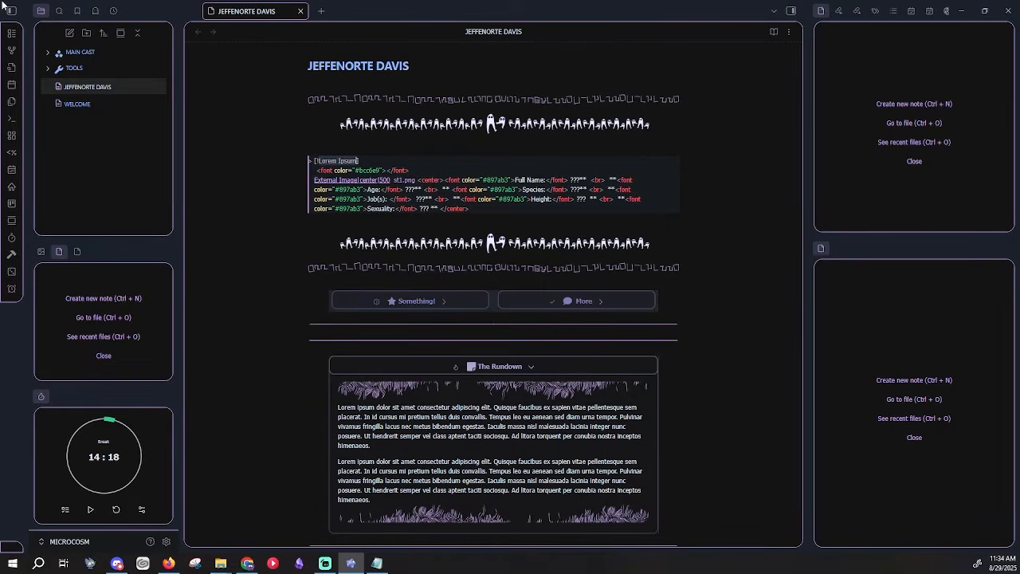
{"action": "type", "text": "JEFF"}
{"action": "key", "text": "BackSpace"}
{"action": "key", "text": "BackSpace"}
{"action": "key", "text": "BackSpace"}
{"action": "key", "text": "BackSpace"}
{"action": "key", "text": "Escape"}
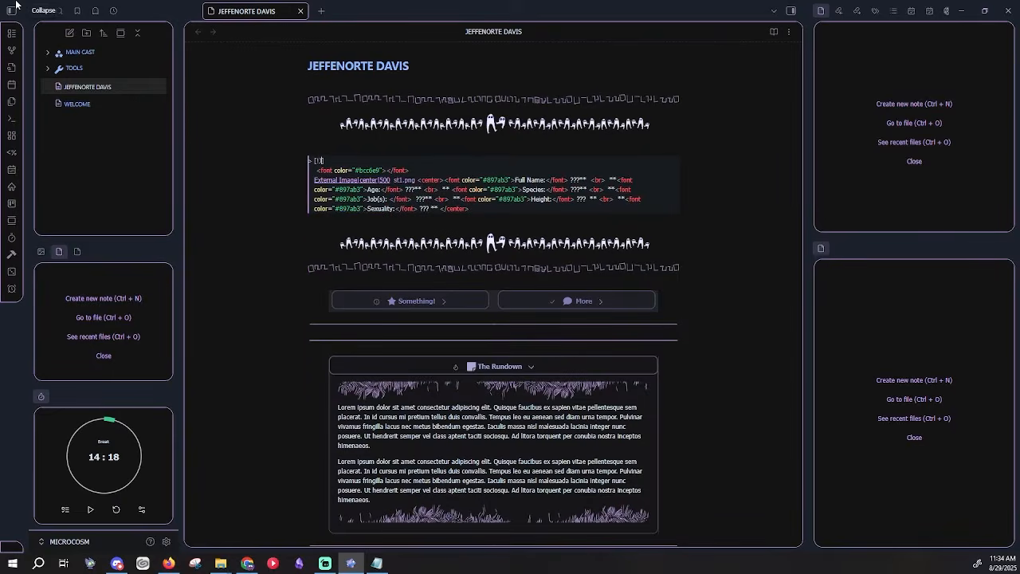
{"action": "type", "text": "Jeff"}
{"action": "left_click", "coordinate": [669, 235]}
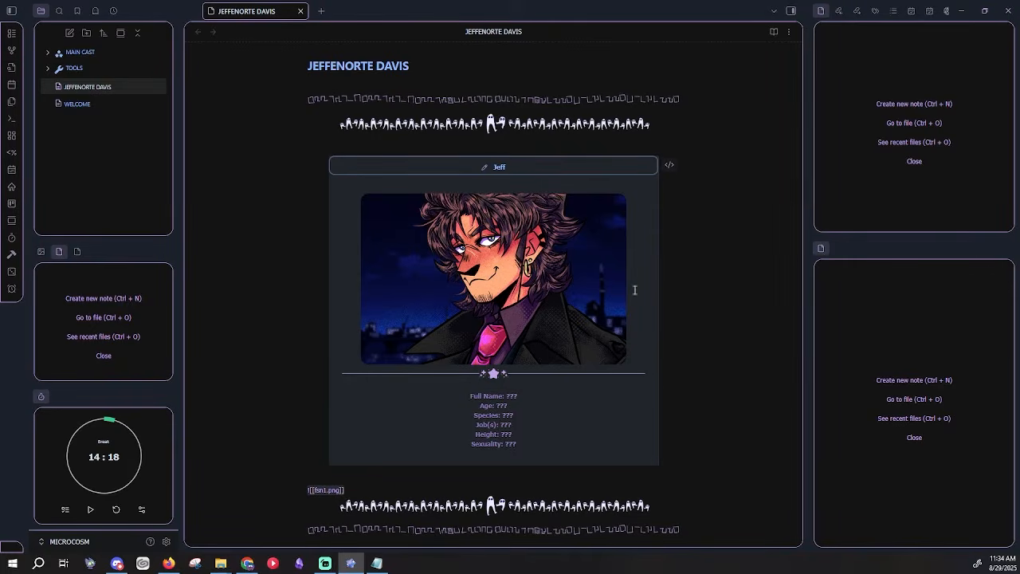
Set the portrait image's width to 250 in the callout's source and check the rendered size.
{"action": "scroll", "coordinate": [608, 304], "scroll_direction": "down", "scroll_amount": 2}
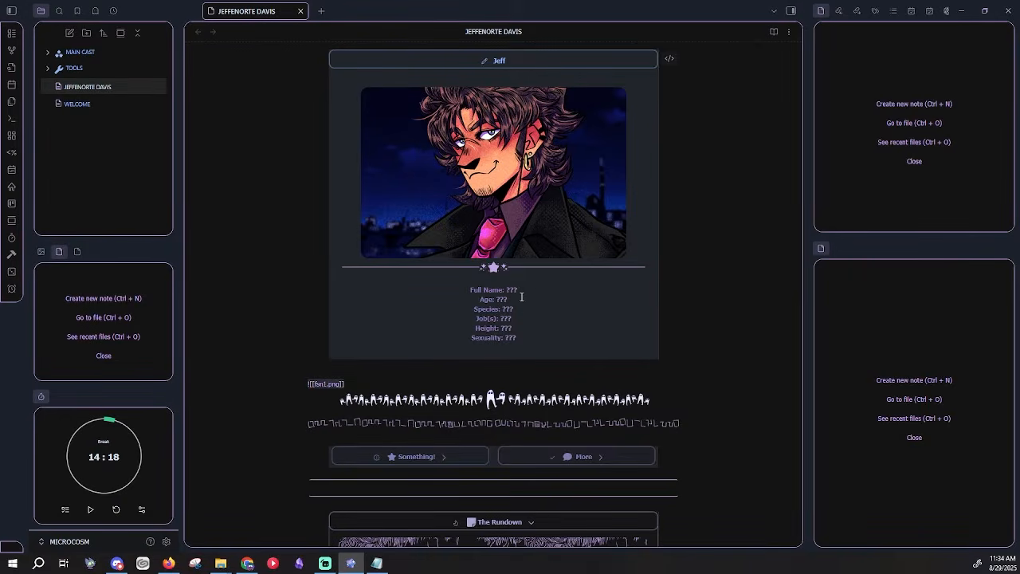
{"action": "left_click", "coordinate": [512, 331]}
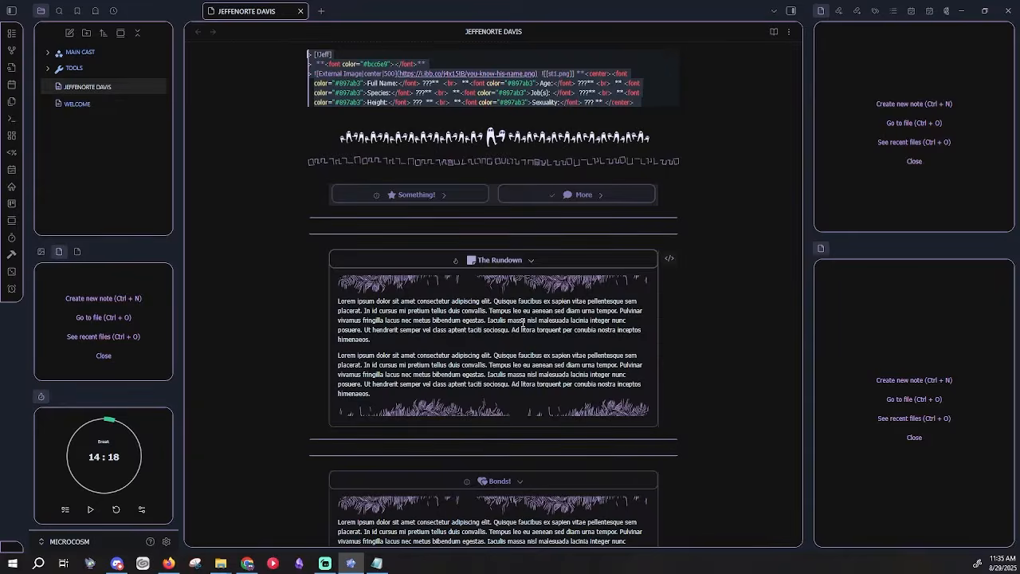
{"action": "scroll", "coordinate": [387, 231], "scroll_direction": "up", "scroll_amount": 2}
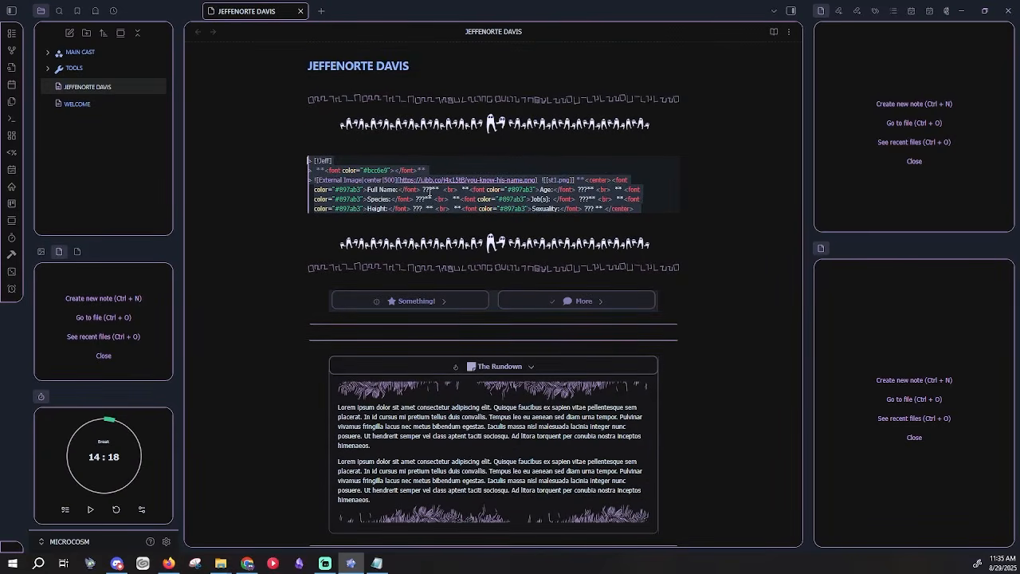
{"action": "left_click", "coordinate": [431, 194]}
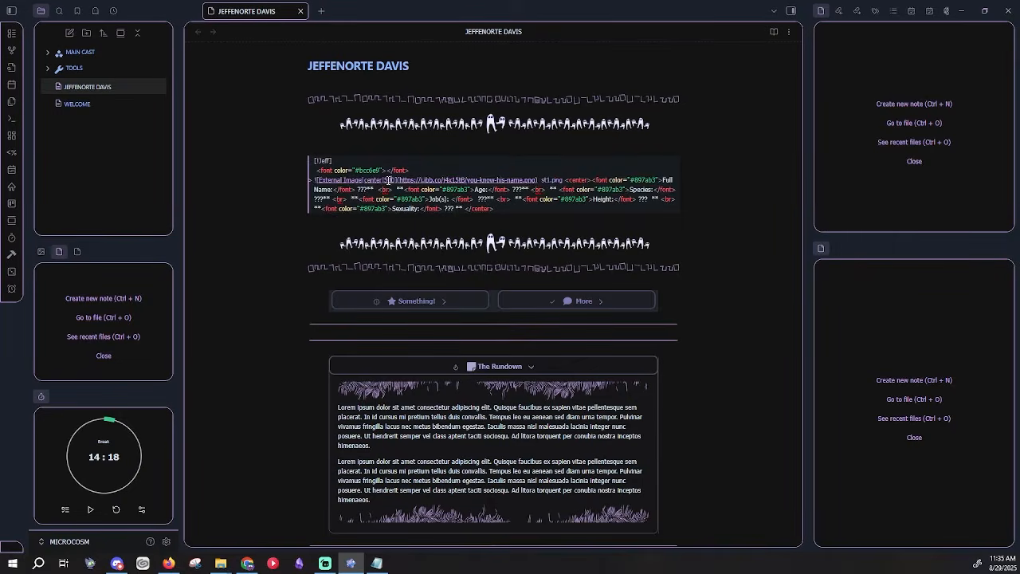
{"action": "left_click", "coordinate": [388, 182]}
{"action": "left_click", "coordinate": [504, 229]}
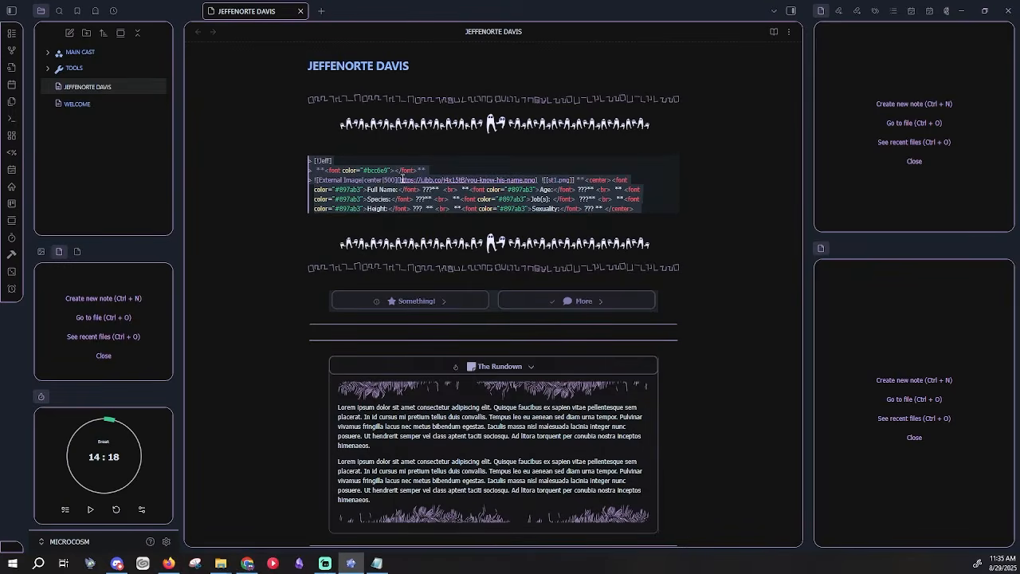
{"action": "left_click", "coordinate": [394, 179]}
{"action": "key", "text": "BackSpace"}
{"action": "key", "text": "BackSpace"}
{"action": "key", "text": "BackSpace"}
{"action": "type", "text": "250"}
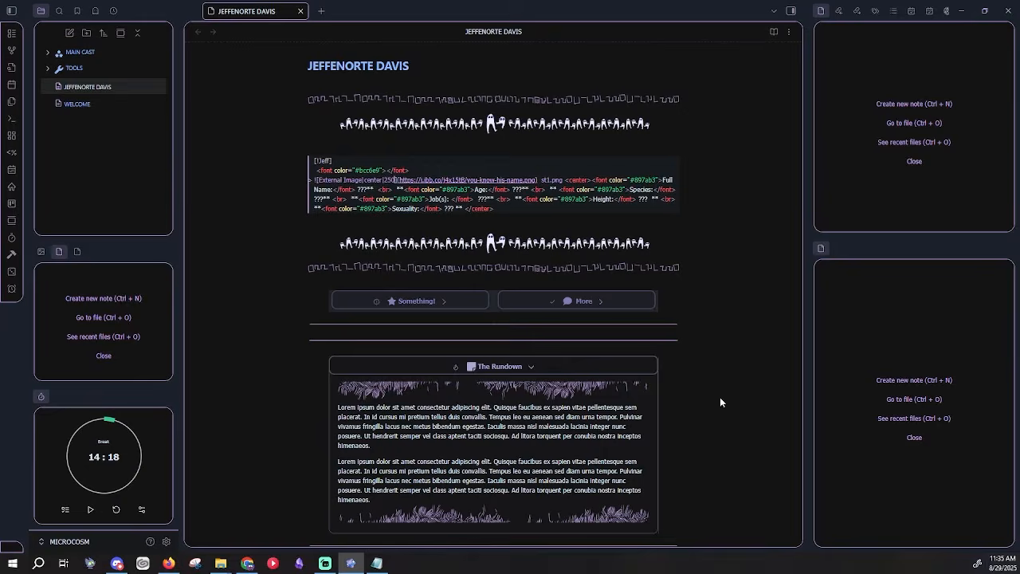
{"action": "left_click", "coordinate": [670, 364]}
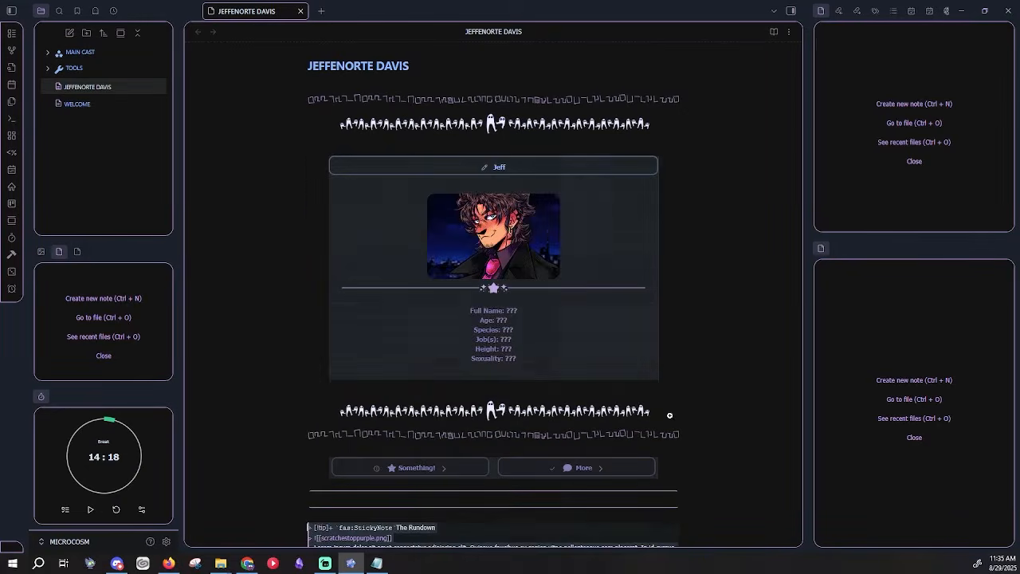
Set the portrait image's width back to 500 in the callout's source.
{"action": "left_click", "coordinate": [530, 247]}
{"action": "left_click", "coordinate": [389, 177]}
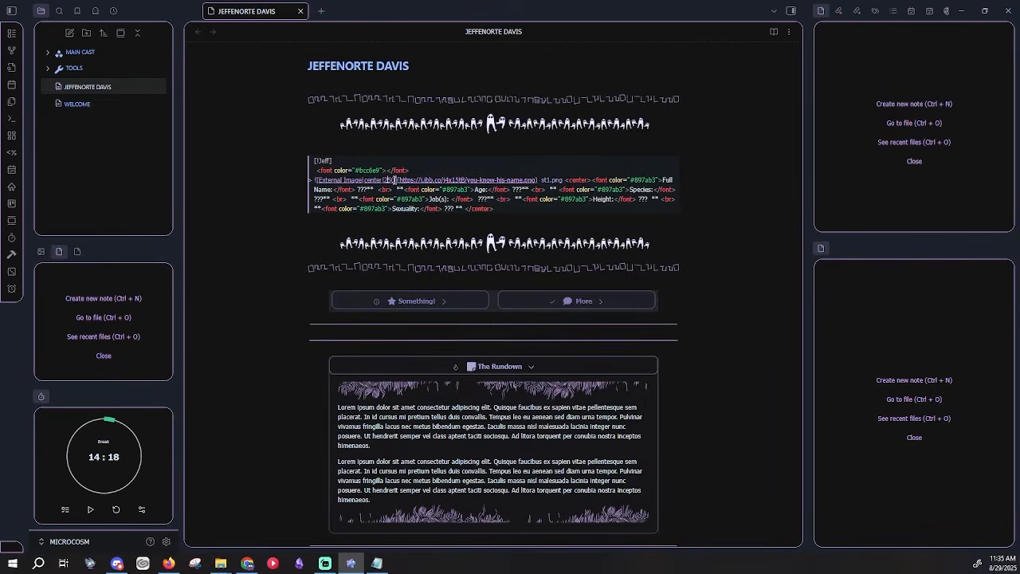
{"action": "type", "text": "500"}
Review the character note in reading view, from the portrait callout down through the sections and back to the title.
{"action": "left_click", "coordinate": [773, 32]}
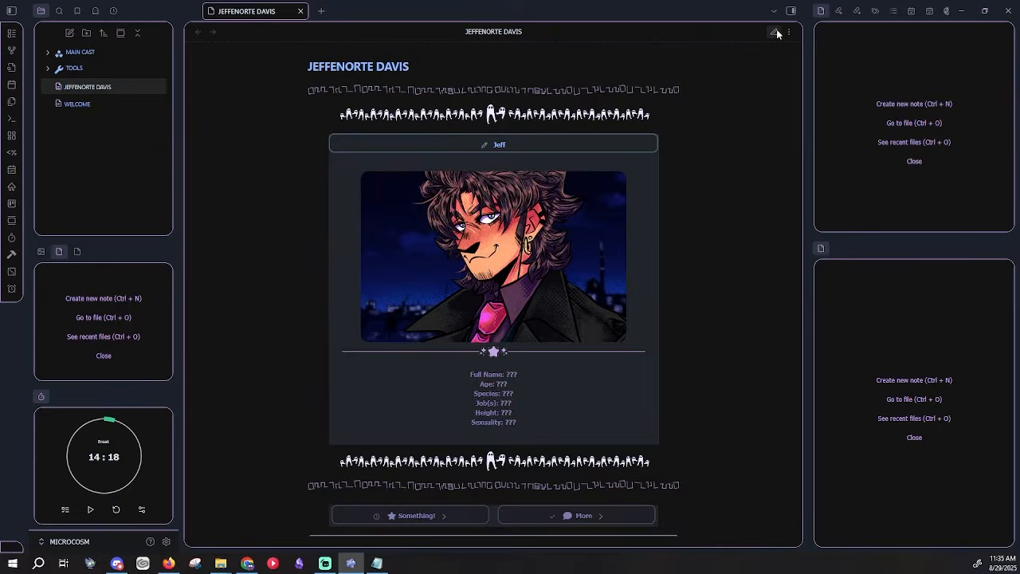
{"action": "scroll", "coordinate": [689, 262], "scroll_direction": "down", "scroll_amount": 3}
{"action": "scroll", "coordinate": [689, 245], "scroll_direction": "down", "scroll_amount": 3}
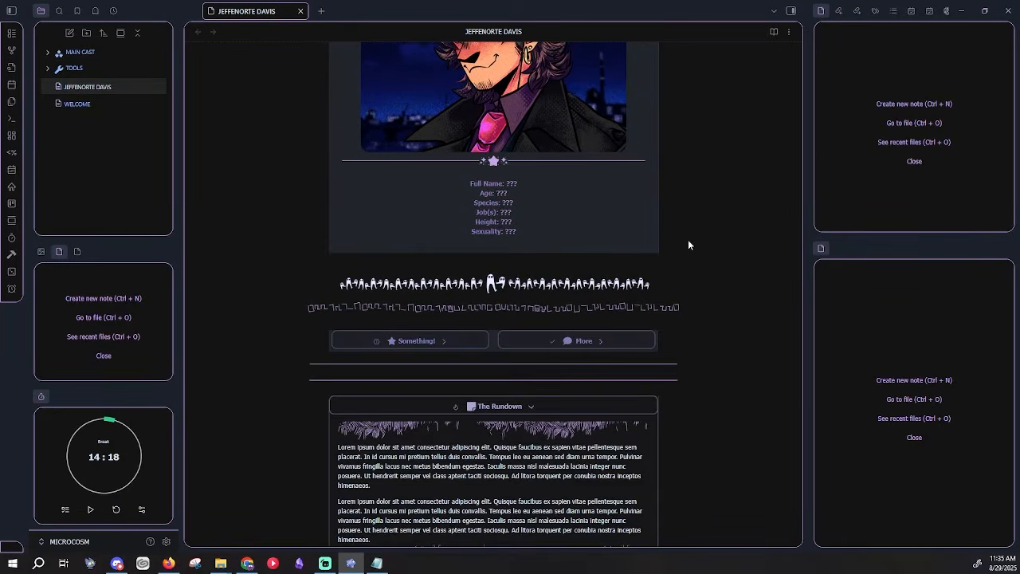
{"action": "scroll", "coordinate": [572, 236], "scroll_direction": "down", "scroll_amount": 1}
{"action": "scroll", "coordinate": [573, 237], "scroll_direction": "down", "scroll_amount": 4}
{"action": "scroll", "coordinate": [539, 237], "scroll_direction": "up", "scroll_amount": 10}
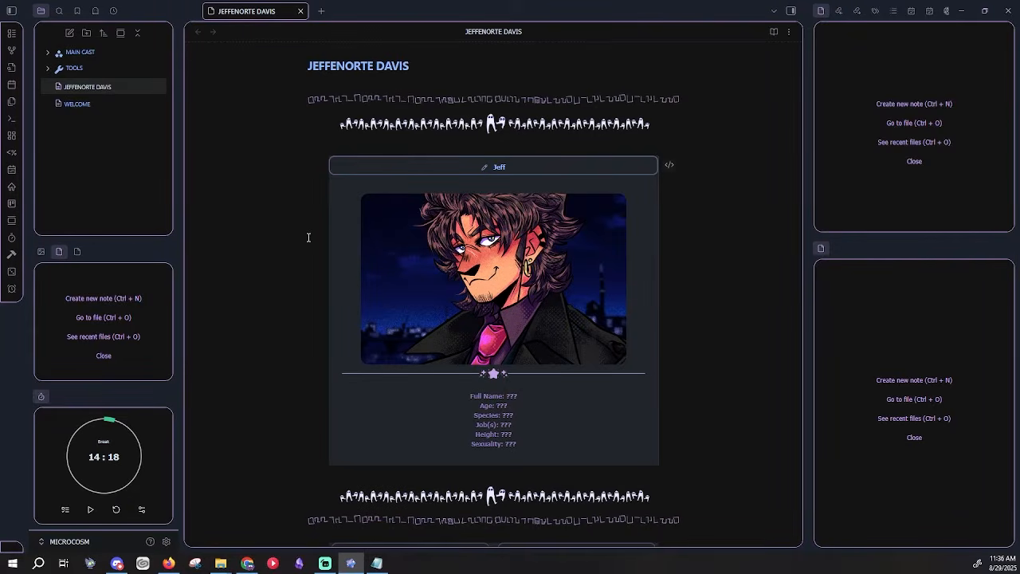
{"action": "scroll", "coordinate": [308, 238], "scroll_direction": "down", "scroll_amount": 5}
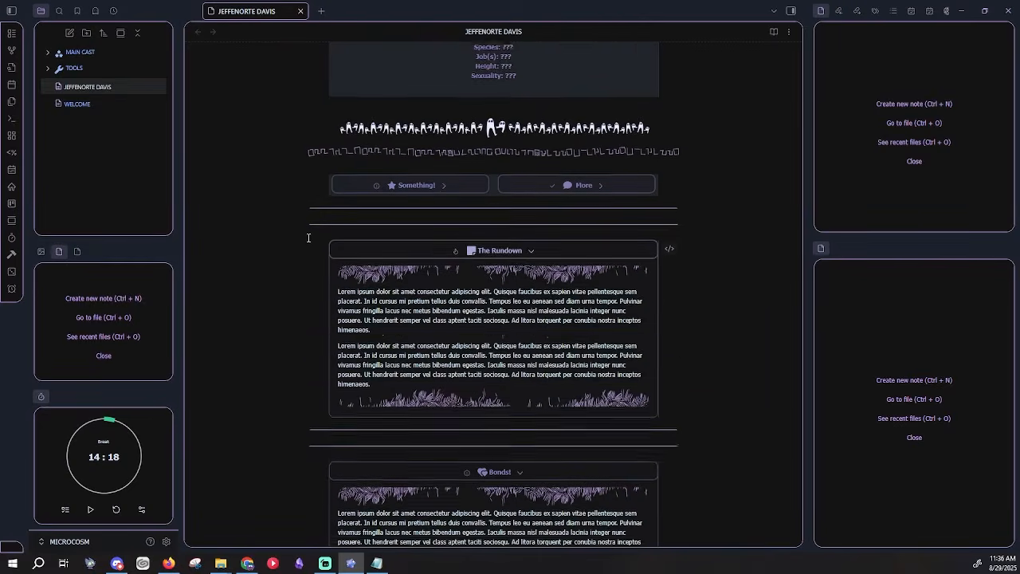
{"action": "scroll", "coordinate": [309, 237], "scroll_direction": "up", "scroll_amount": 4}
{"action": "scroll", "coordinate": [309, 238], "scroll_direction": "up", "scroll_amount": 1}
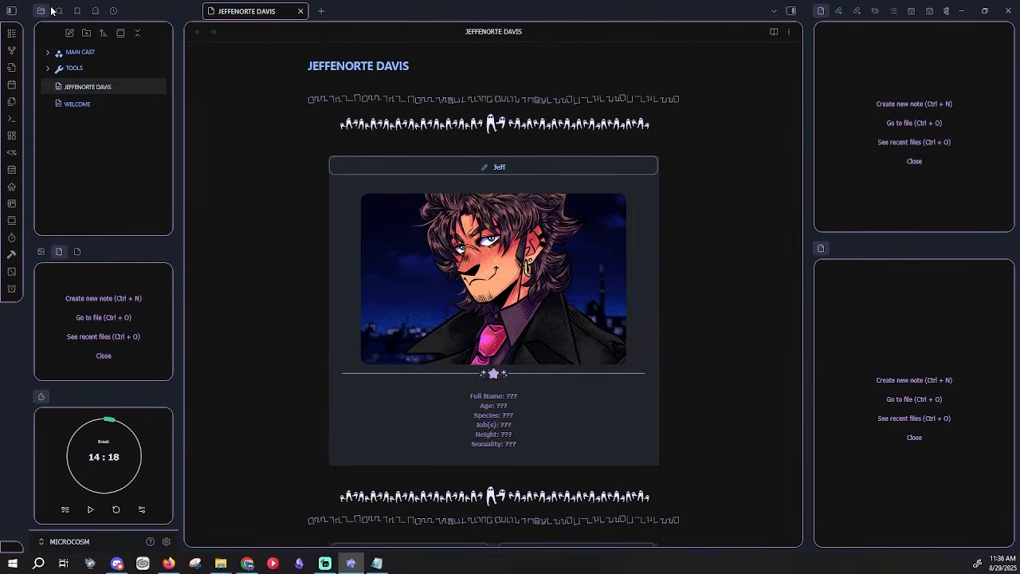
Create a new note titled with the second character's full name in capitals and insert the CHARACTER TEMPLATE into it.
{"action": "left_click", "coordinate": [69, 32]}
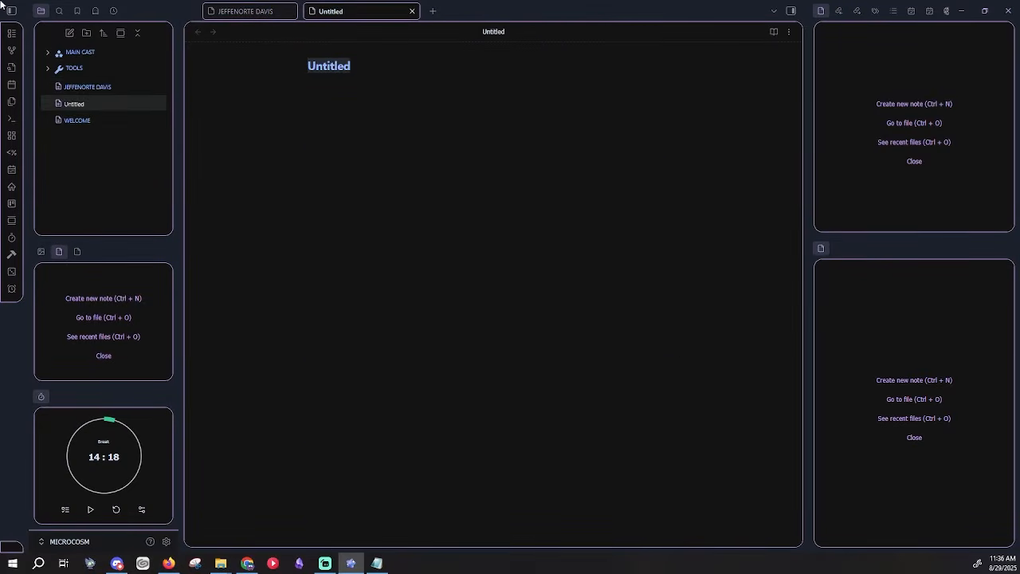
{"action": "type", "text": "TITHE AGON"}
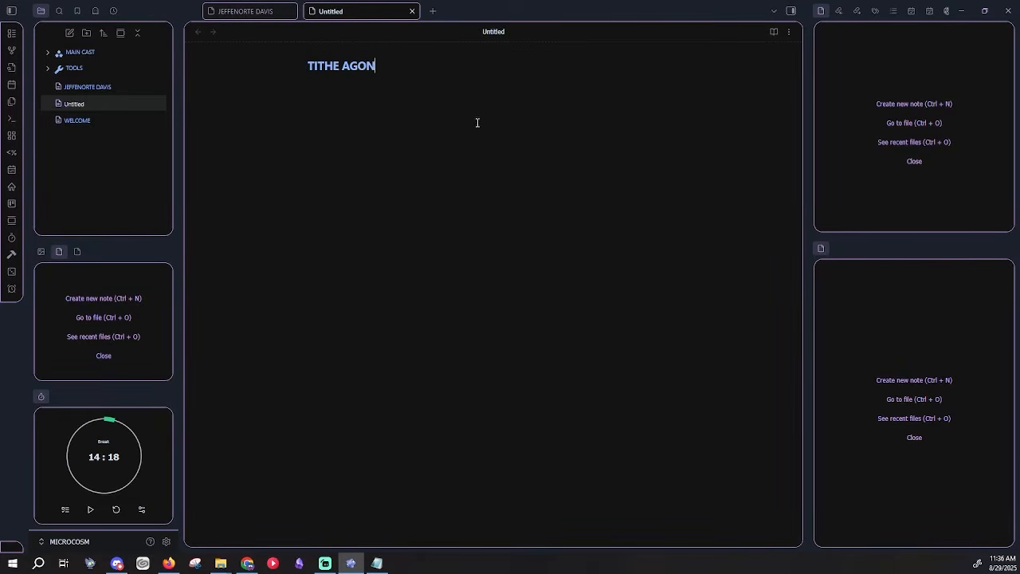
{"action": "key", "text": "Return"}
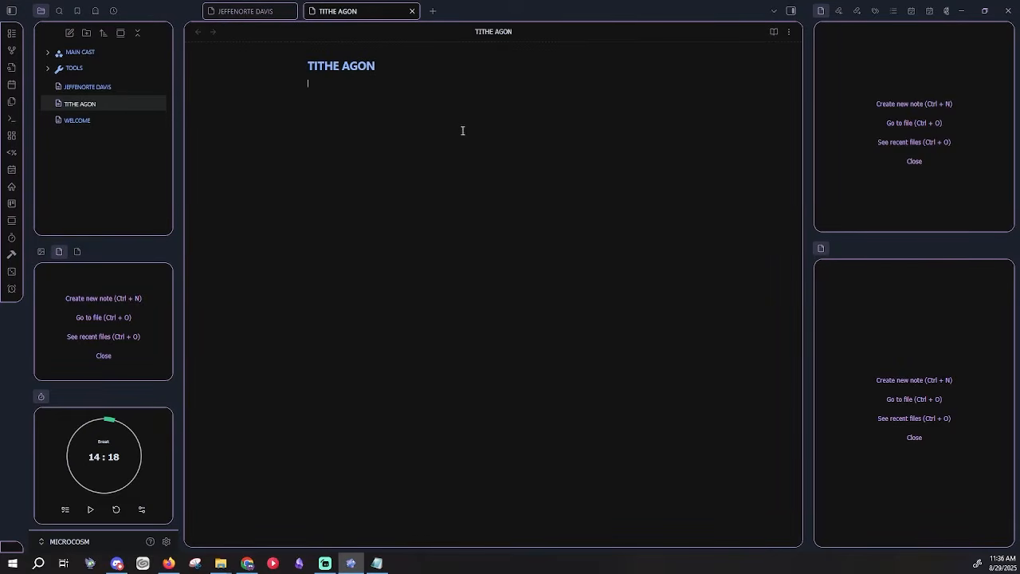
{"action": "left_click", "coordinate": [16, 119]}
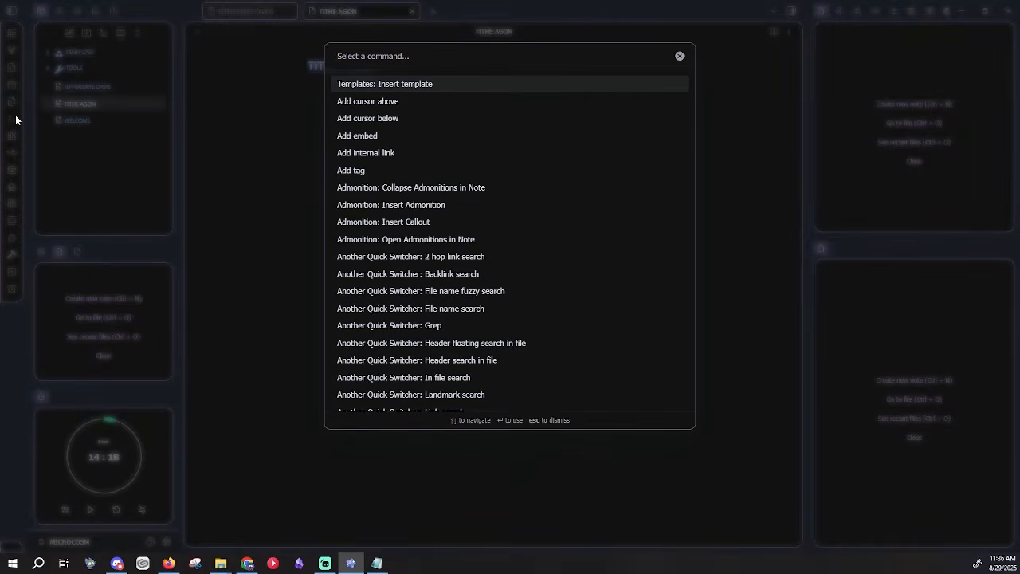
{"action": "left_click", "coordinate": [380, 84]}
{"action": "left_click", "coordinate": [379, 86]}
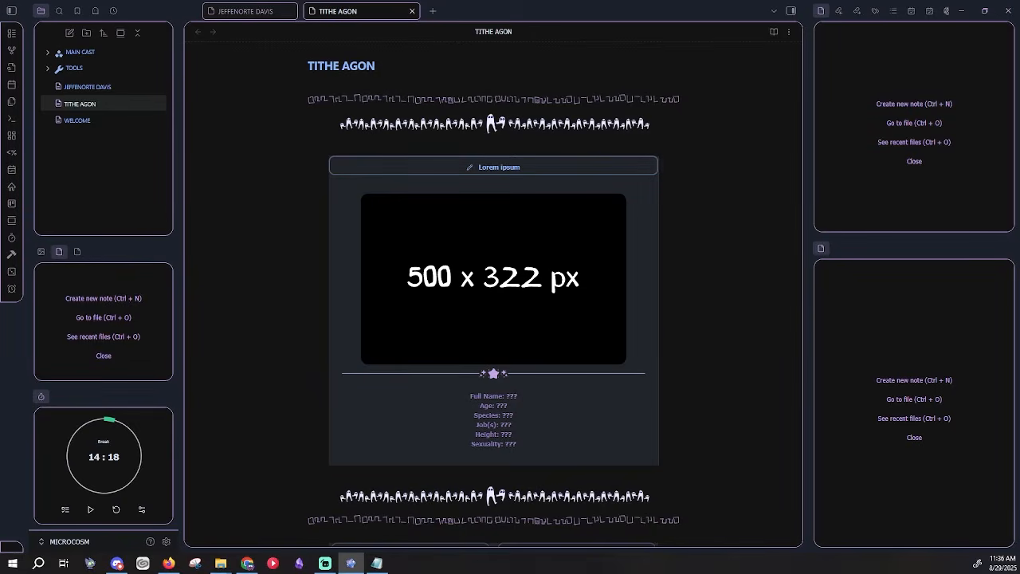
Replace the placeholder portrait link in the new note's callout with the tithe.png image link and show the note in reading view.
{"action": "key", "text": "alt+Tab"}
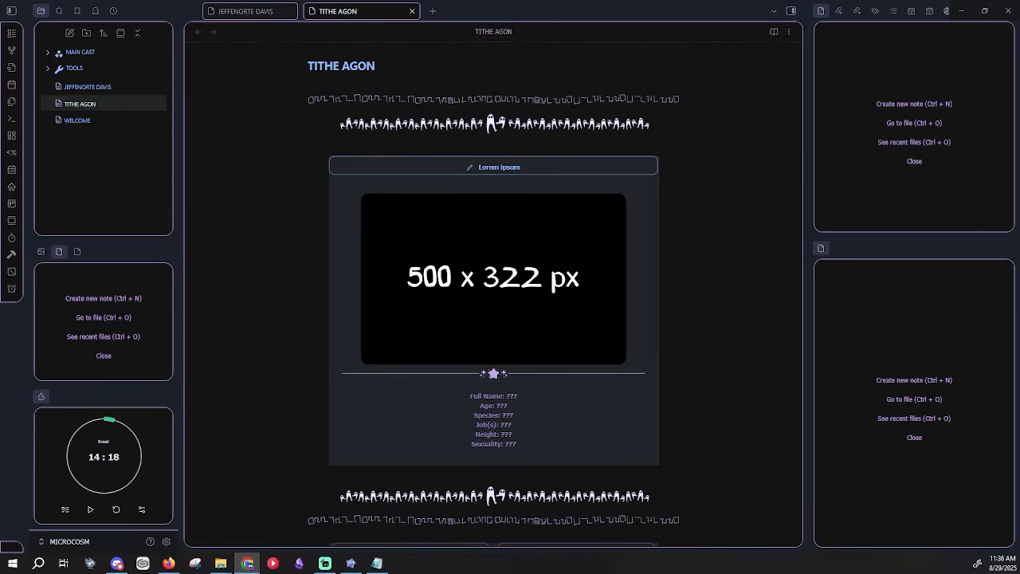
{"action": "left_click", "coordinate": [502, 180]}
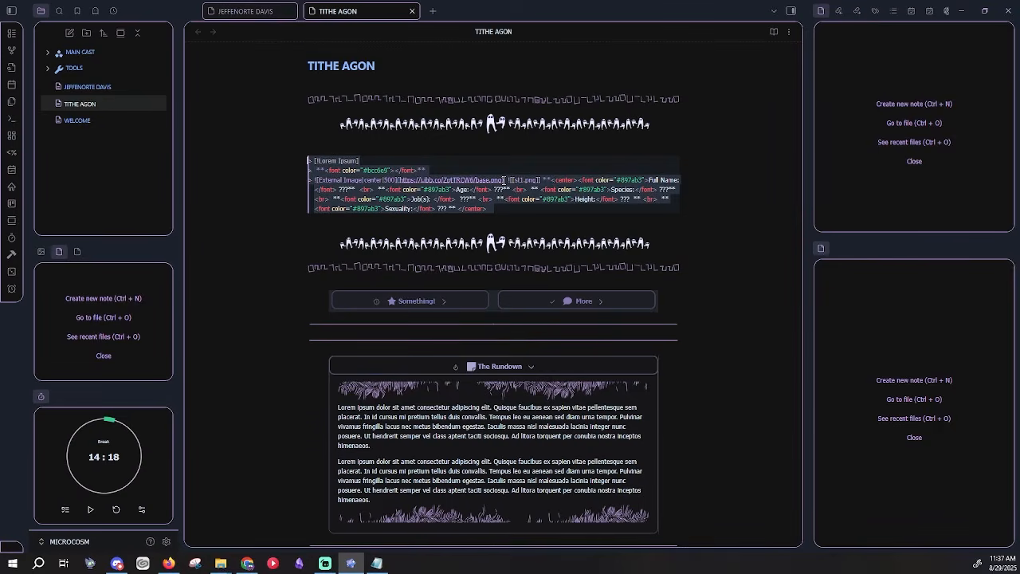
{"action": "left_click_drag", "start_coordinate": [503, 179], "coordinate": [401, 180]}
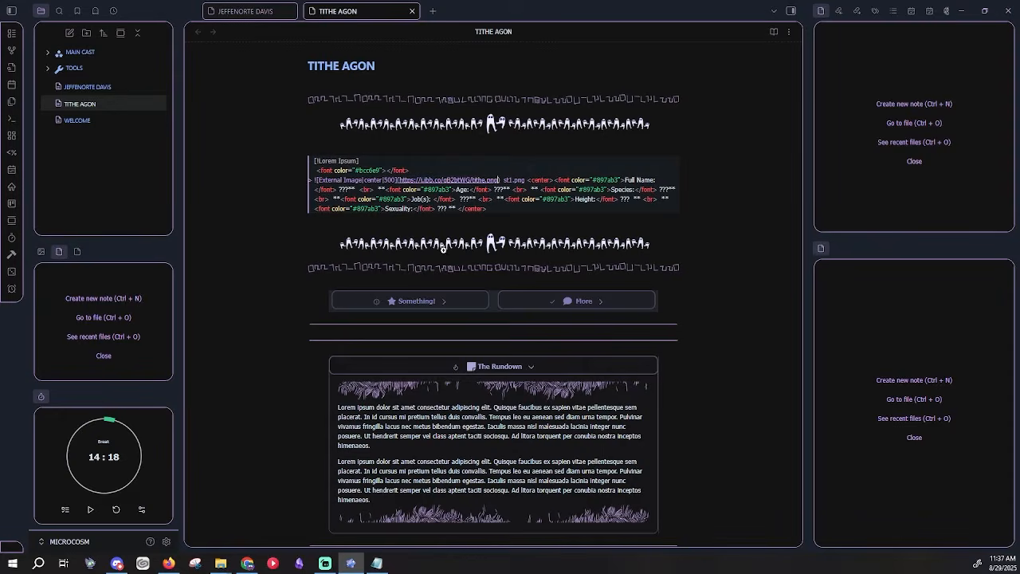
{"action": "type", "text": "https://ibb.co/gB2btWG/tithe.png"}
{"action": "left_click", "coordinate": [771, 32]}
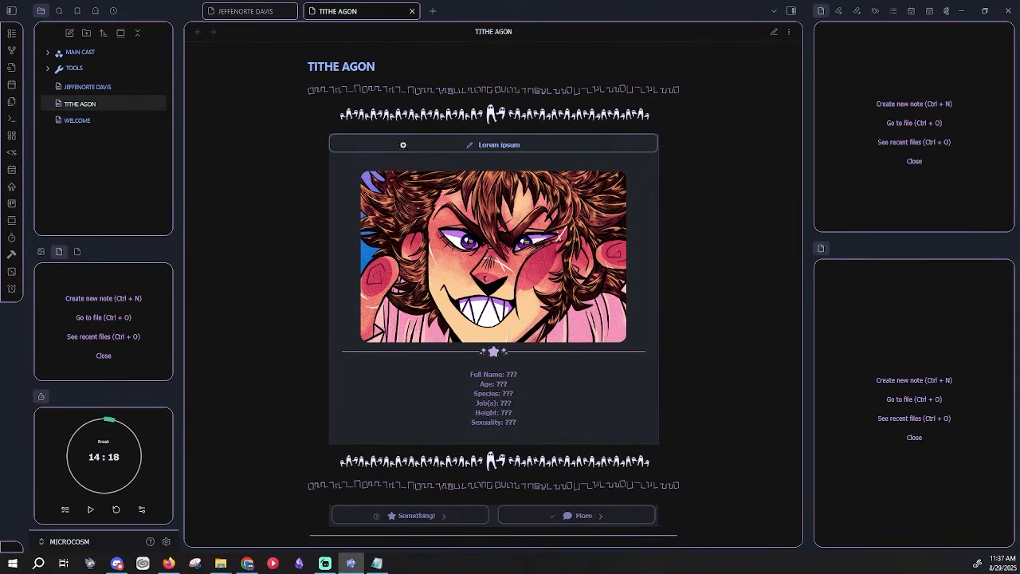
Compare the two character notes' portrait callouts in reading view, ending on the first character's note.
{"action": "left_click", "coordinate": [247, 12]}
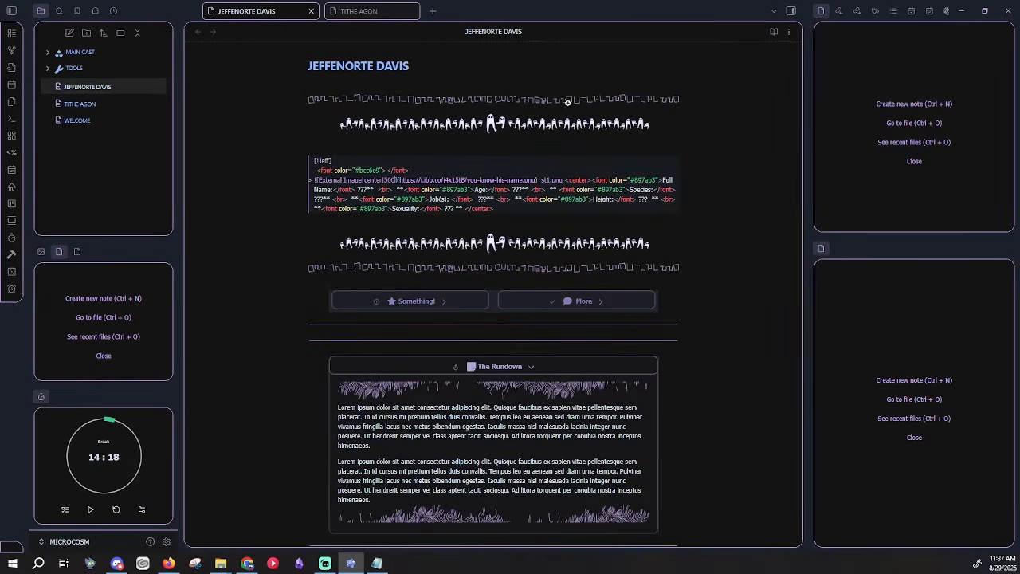
{"action": "left_click", "coordinate": [773, 32]}
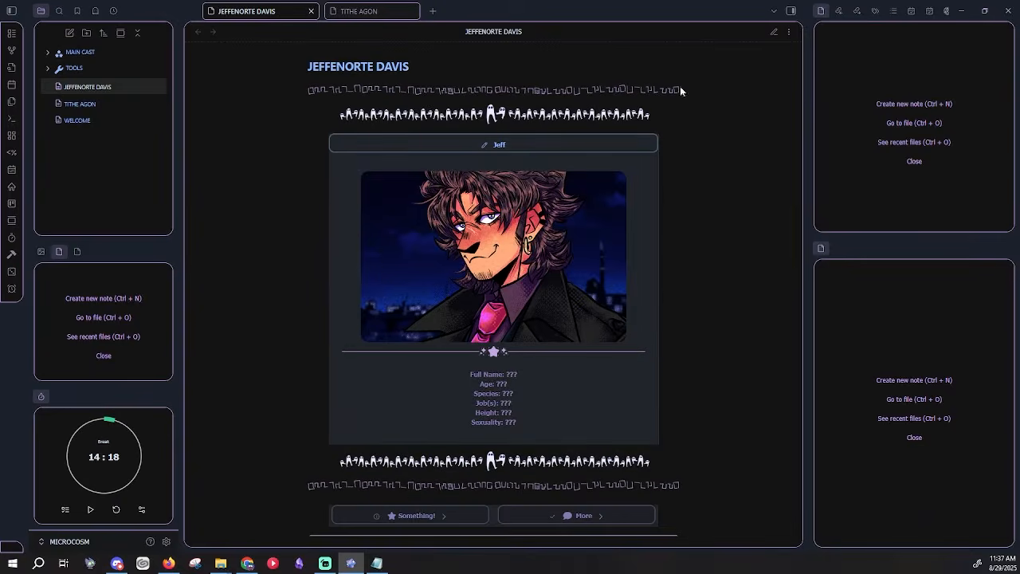
{"action": "left_click", "coordinate": [374, 13]}
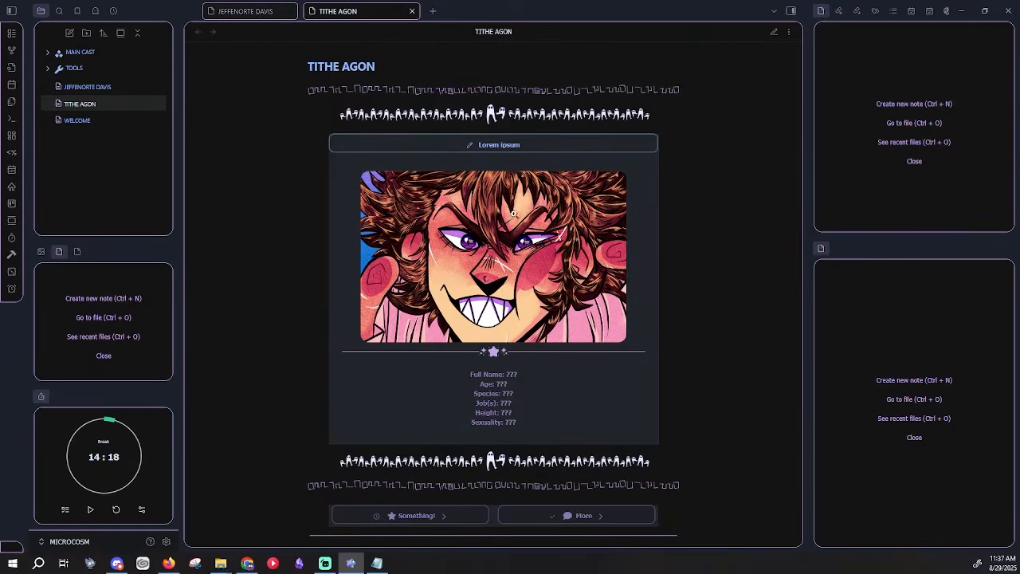
{"action": "left_click", "coordinate": [253, 12]}
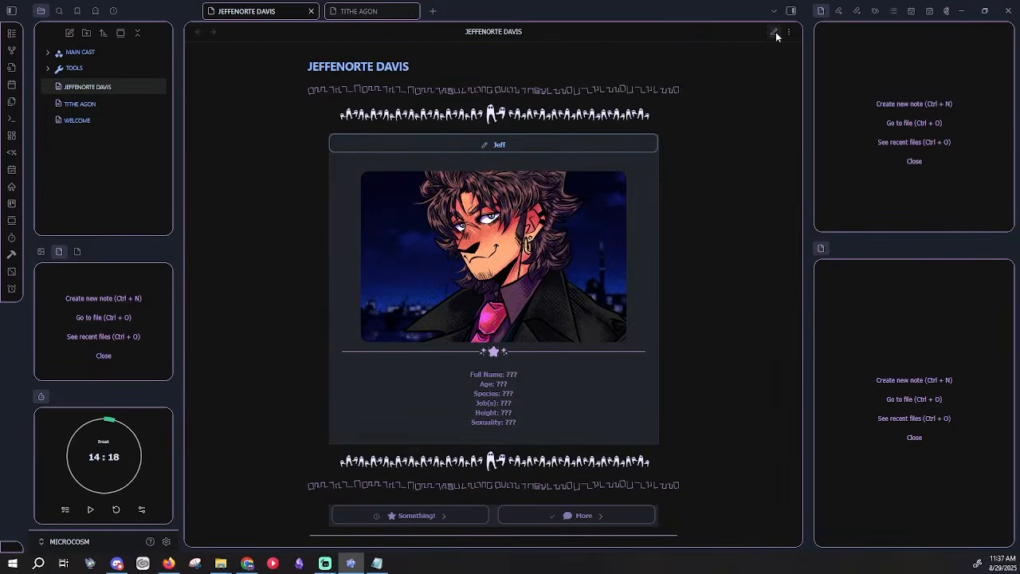
Return the first character's note to editing and delete both Lorem ipsum paragraphs from its Bonds! callout.
{"action": "left_click", "coordinate": [775, 32]}
{"action": "scroll", "coordinate": [765, 189], "scroll_direction": "down", "scroll_amount": 12}
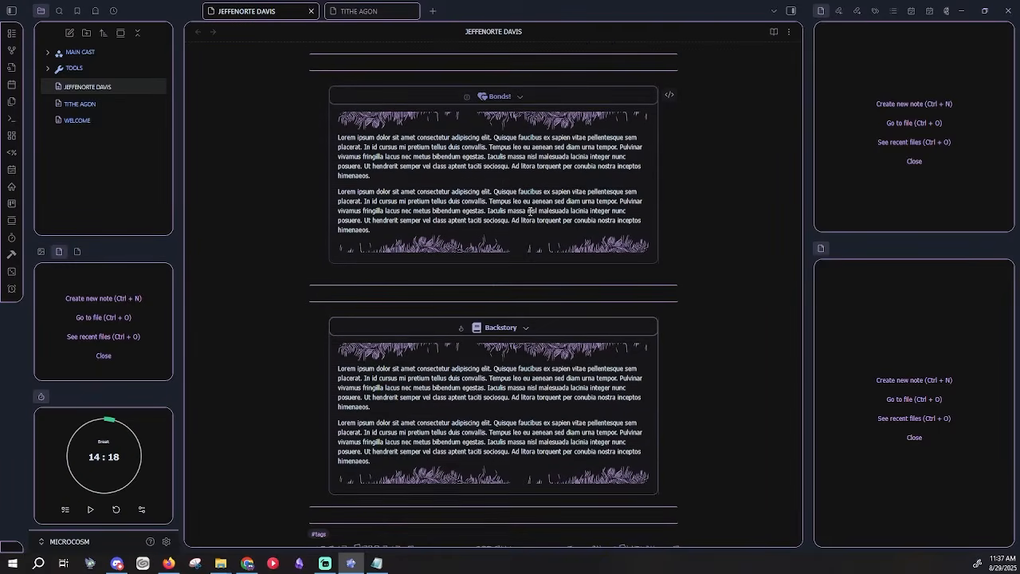
{"action": "left_click", "coordinate": [485, 191]}
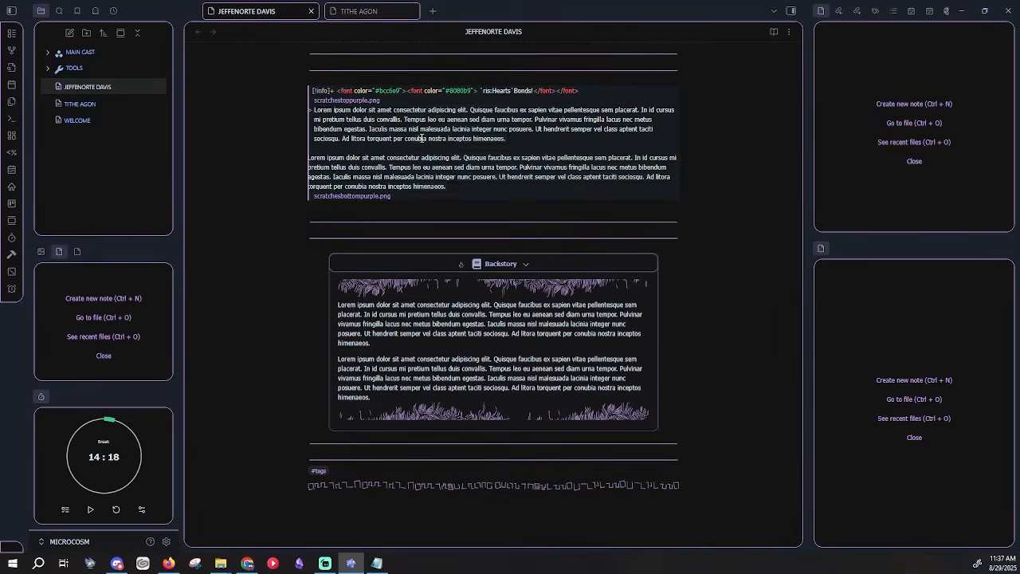
{"action": "left_click_drag", "start_coordinate": [448, 187], "coordinate": [317, 109]}
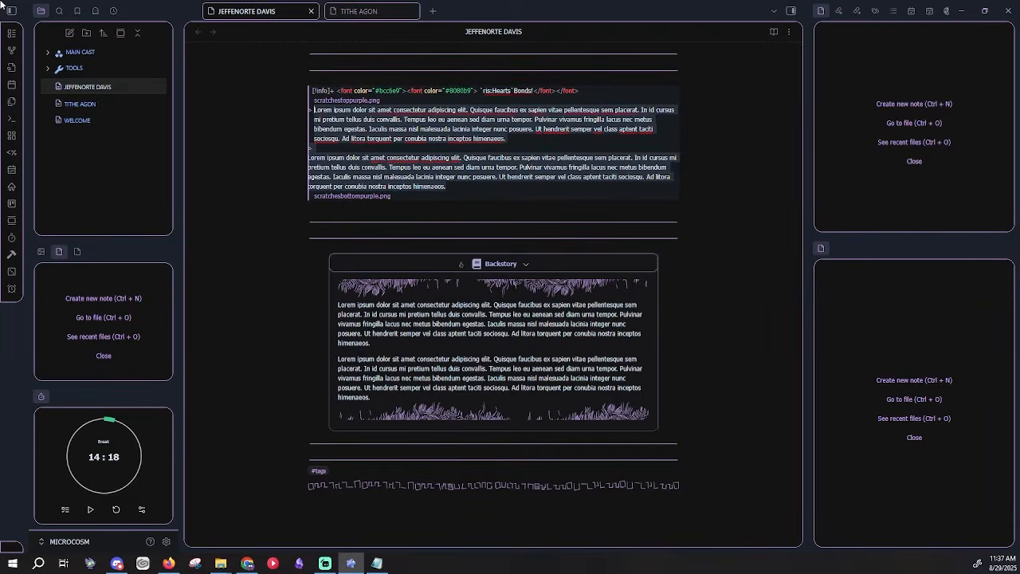
{"action": "key", "text": "BackSpace"}
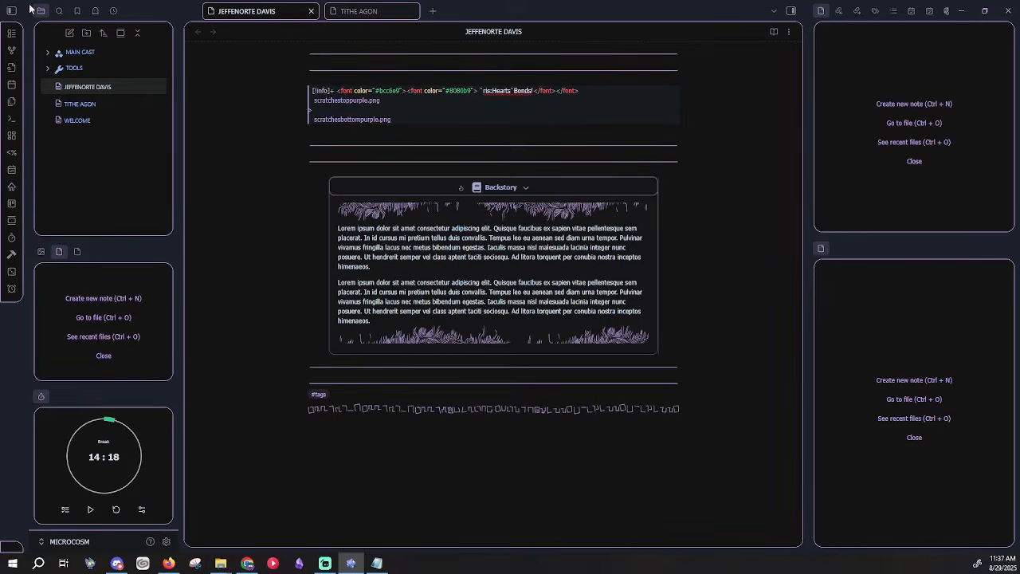
Add an internal link to the second character's note in the Bonds! callout, followed by "- Friend.".
{"action": "type", "text": "[["}
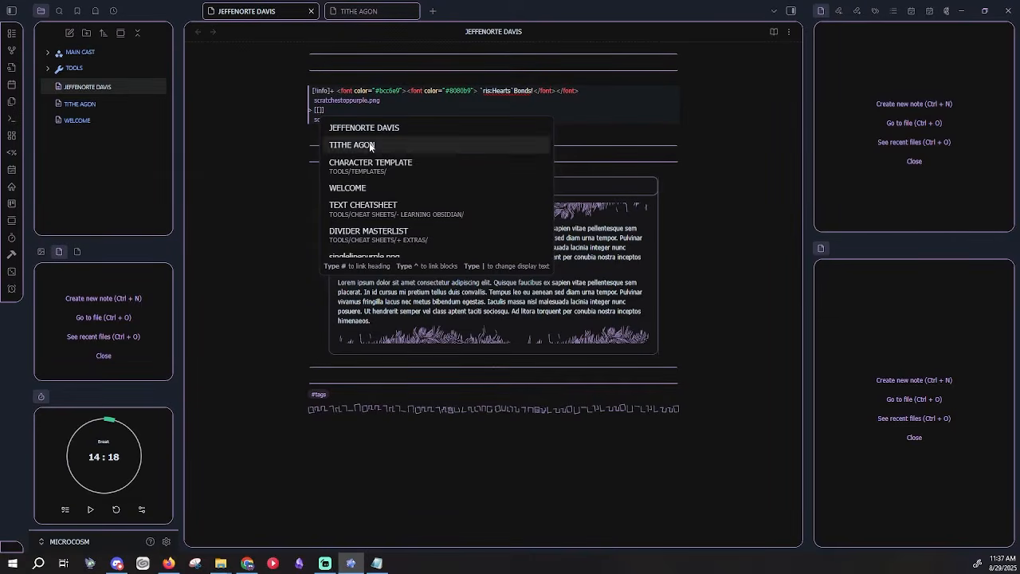
{"action": "left_click", "coordinate": [395, 148]}
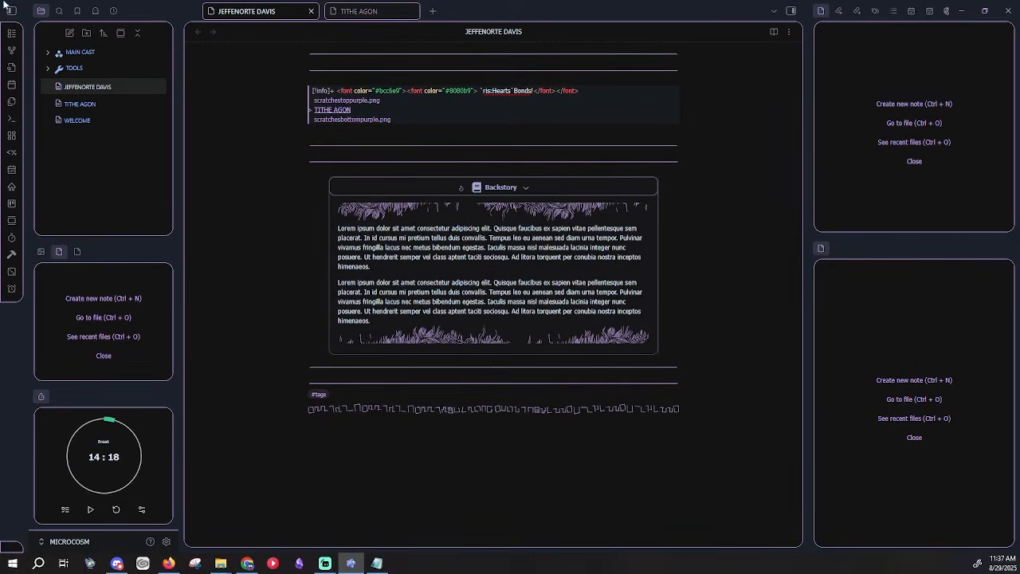
{"action": "type", "text": "- Friend."}
{"action": "left_click", "coordinate": [555, 479]}
{"action": "scroll", "coordinate": [606, 478], "scroll_direction": "up", "scroll_amount": 5}
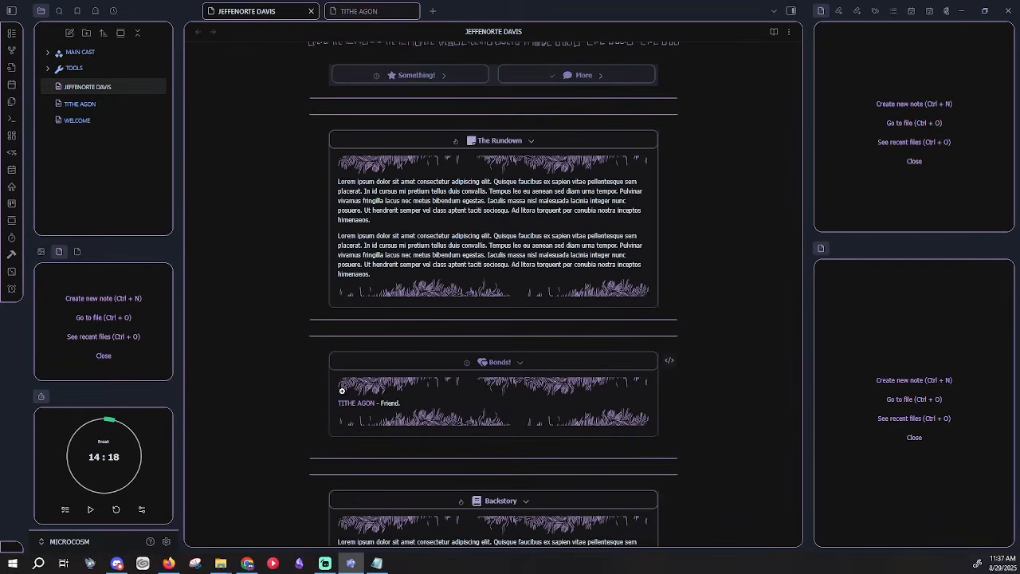
Follow the link to the second character's note and clear the Lorem ipsum paragraphs from its Bonds! callout.
{"action": "mouse_move", "coordinate": [362, 408]}
{"action": "left_click", "coordinate": [355, 404]}
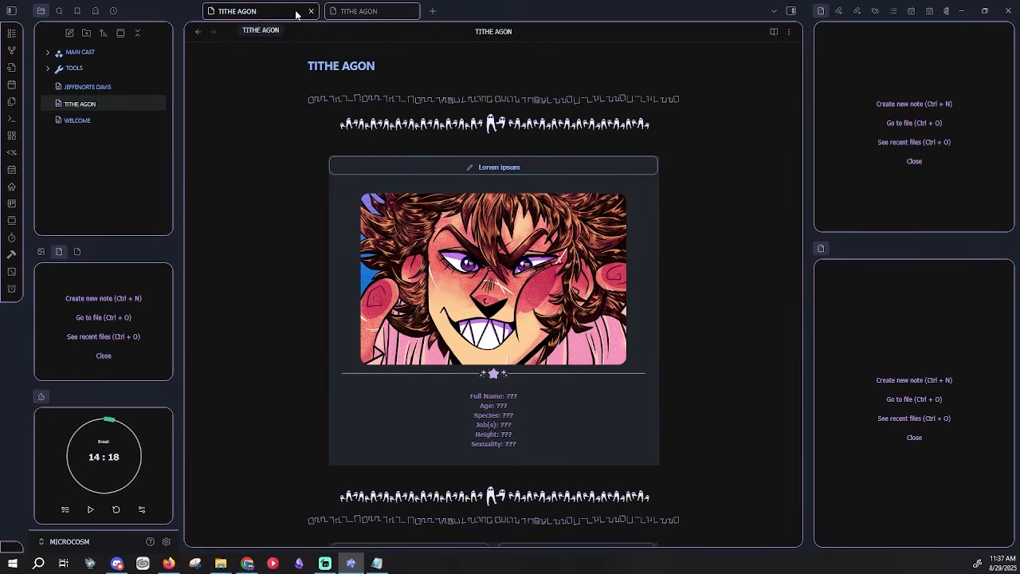
{"action": "scroll", "coordinate": [428, 271], "scroll_direction": "down", "scroll_amount": 5}
{"action": "scroll", "coordinate": [427, 271], "scroll_direction": "down", "scroll_amount": 5}
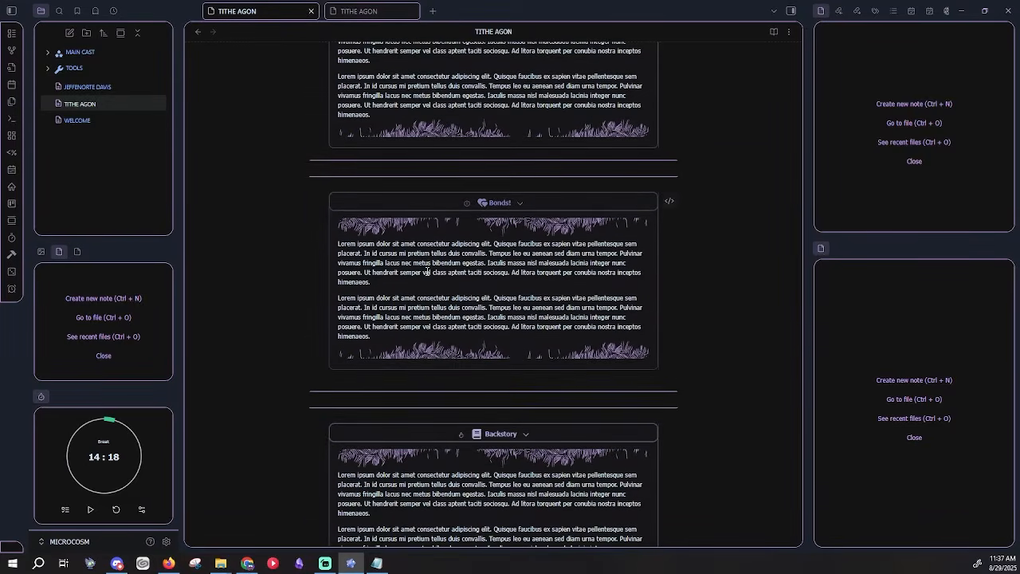
{"action": "left_click", "coordinate": [427, 271]}
{"action": "left_click_drag", "start_coordinate": [447, 293], "coordinate": [313, 216]}
{"action": "key", "text": "ctrl+x"}
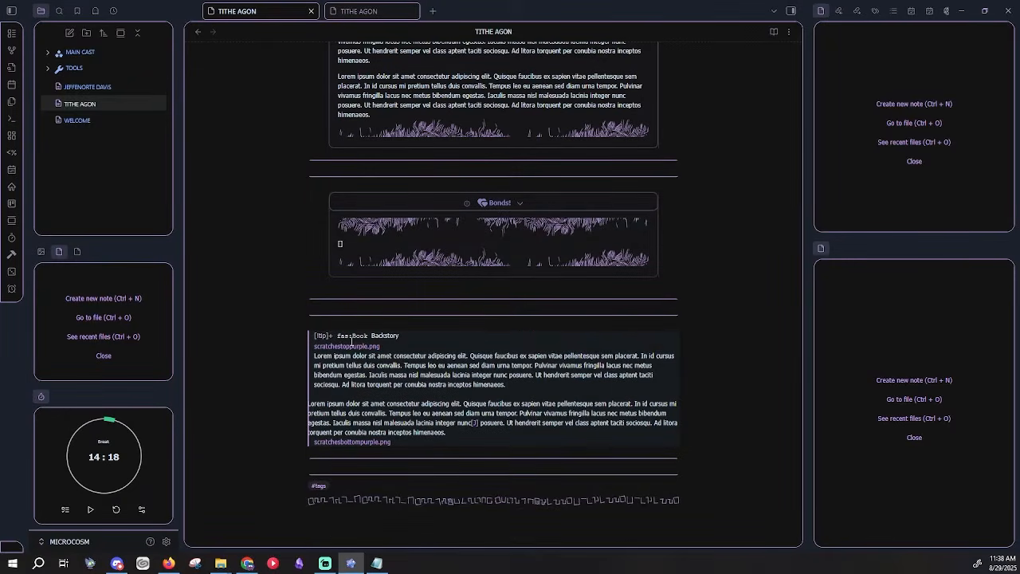
Add an internal link to the first character's note in the second note's Bonds! callout, followed by "- Friend.".
{"action": "left_click", "coordinate": [351, 245]}
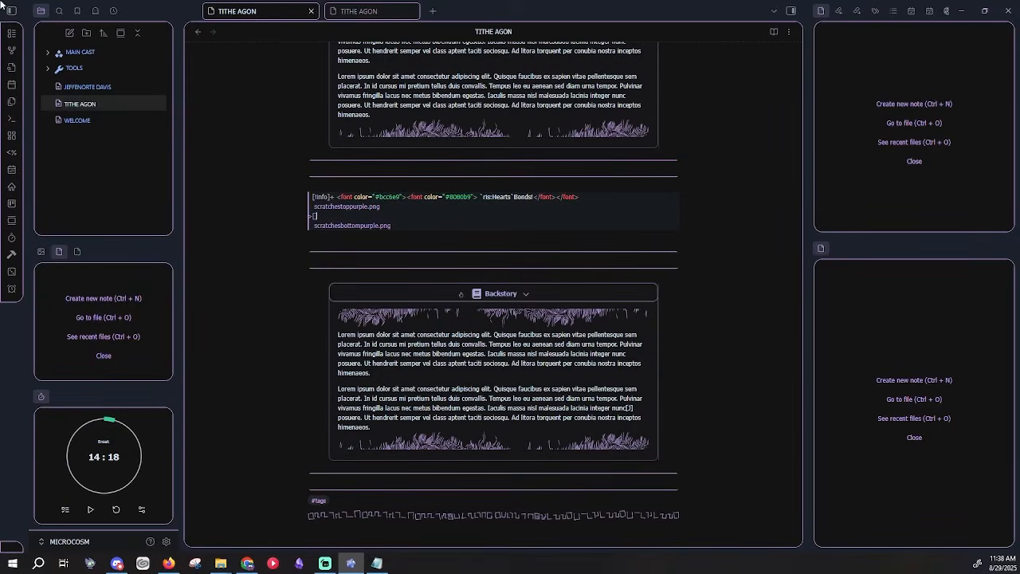
{"action": "type", "text": "["}
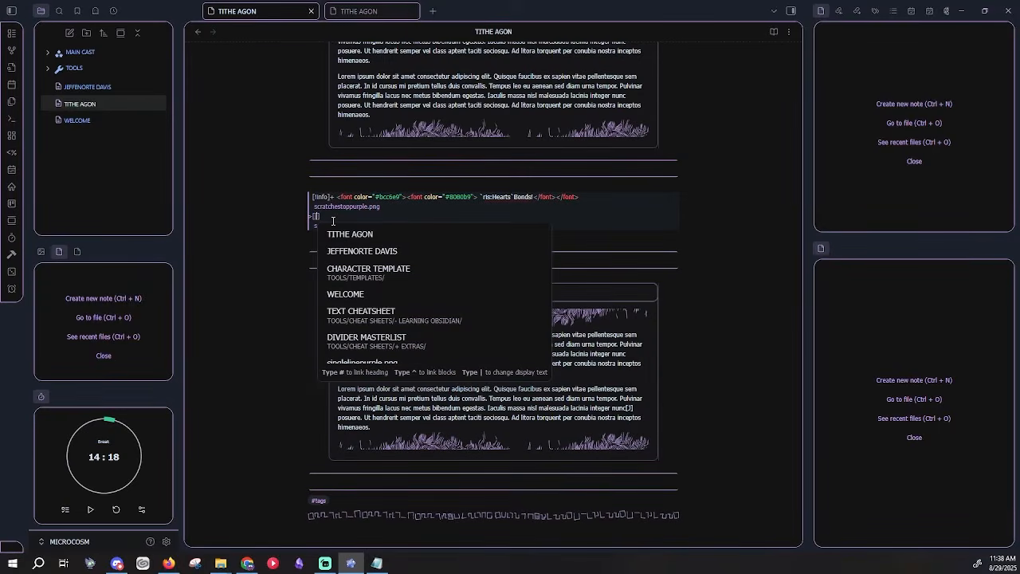
{"action": "left_click", "coordinate": [380, 252]}
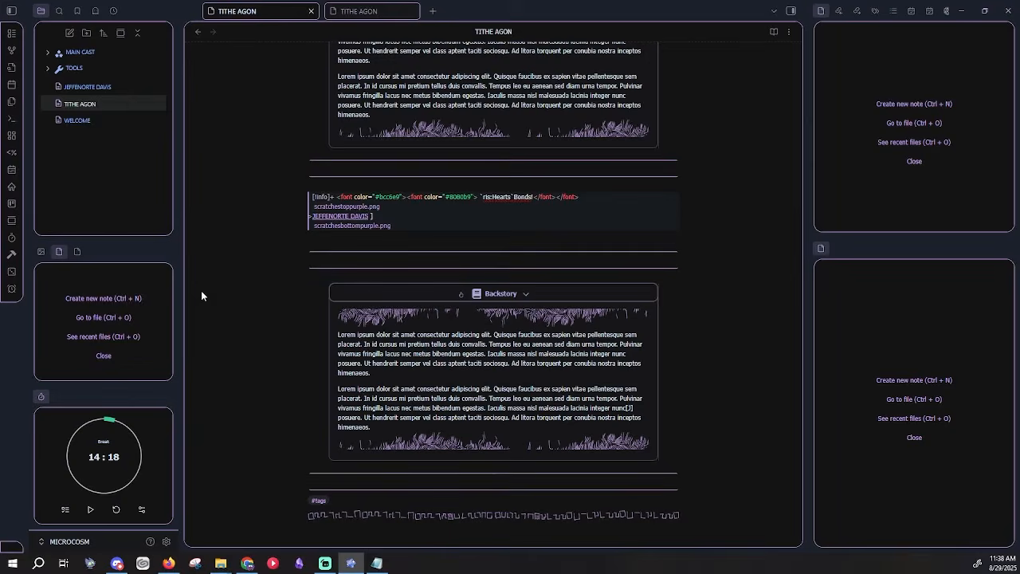
{"action": "key", "text": "BackSpace"}
{"action": "type", "text": "- "}
{"action": "type", "text": "friends"}
{"action": "key", "text": "BackSpace"}
{"action": "key", "text": "BackSpace"}
{"action": "key", "text": "BackSpace"}
{"action": "key", "text": "BackSpace"}
{"action": "key", "text": "BackSpace"}
{"action": "key", "text": "BackSpace"}
{"action": "type", "text": "Friend."}
{"action": "scroll", "coordinate": [725, 432], "scroll_direction": "down", "scroll_amount": 2}
{"action": "left_click", "coordinate": [554, 459]}
Follow the link in the second note's Bonds! callout back to the first character's note.
{"action": "scroll", "coordinate": [696, 402], "scroll_direction": "up", "scroll_amount": 2}
{"action": "scroll", "coordinate": [695, 401], "scroll_direction": "up", "scroll_amount": 3}
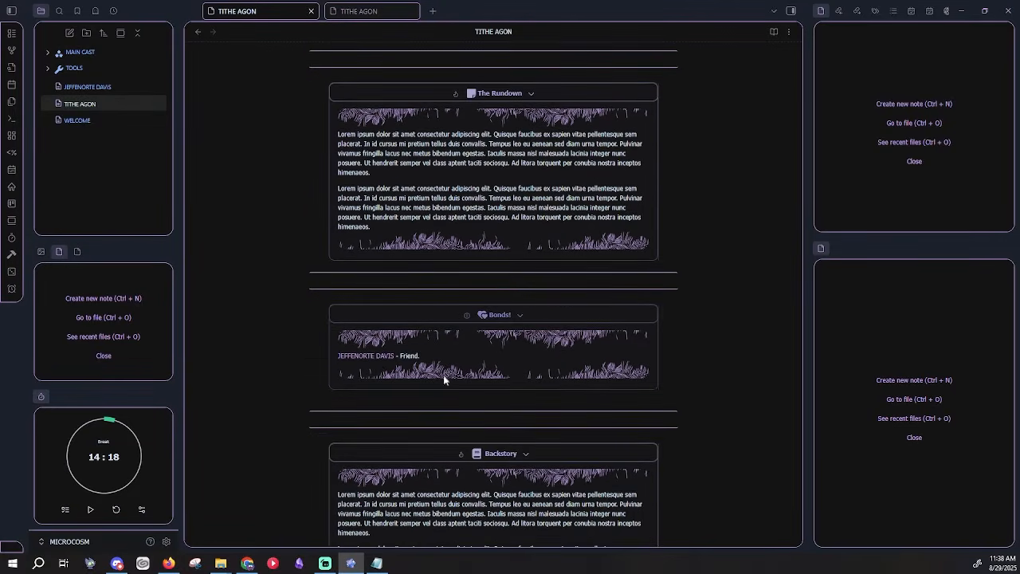
{"action": "left_click", "coordinate": [380, 360]}
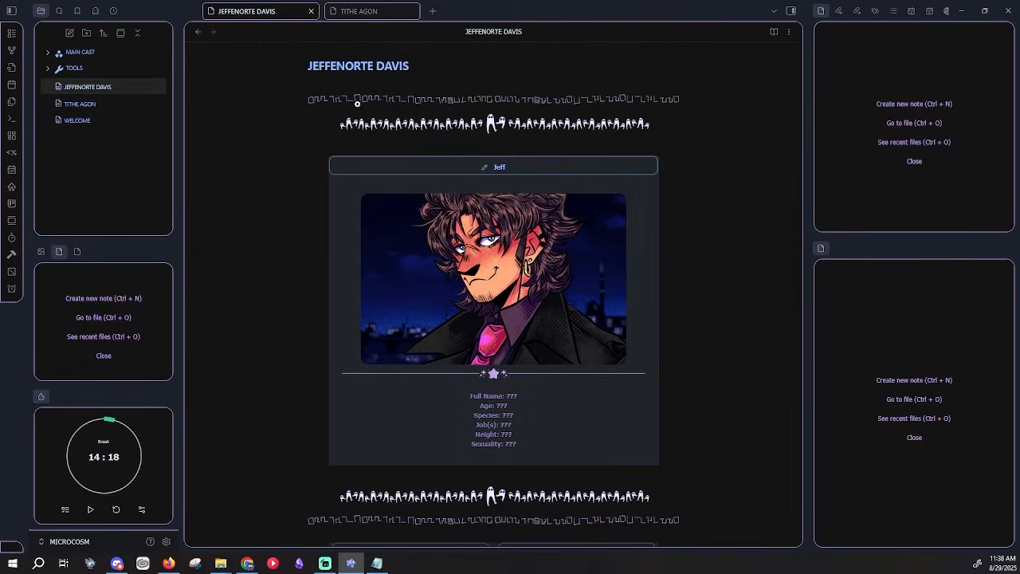
Open the vault's graph view and move the note nodes around to examine the connection between the two character notes.
{"action": "left_click", "coordinate": [12, 50]}
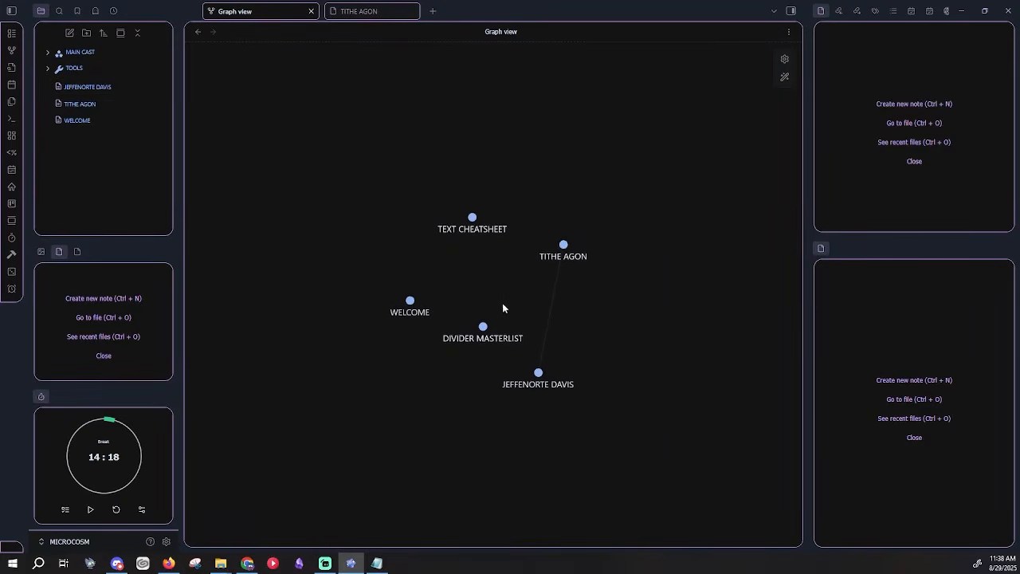
{"action": "left_click_drag", "start_coordinate": [483, 326], "coordinate": [428, 251]}
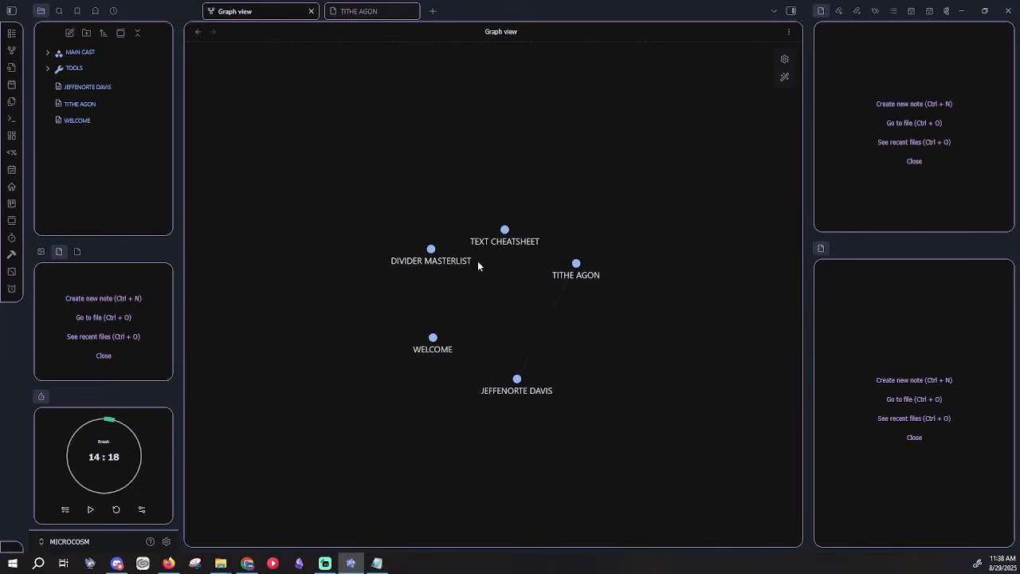
{"action": "scroll", "coordinate": [595, 324], "scroll_direction": "up", "scroll_amount": 4}
{"action": "left_click_drag", "start_coordinate": [591, 319], "coordinate": [615, 276]}
{"action": "scroll", "coordinate": [614, 275], "scroll_direction": "down", "scroll_amount": 2}
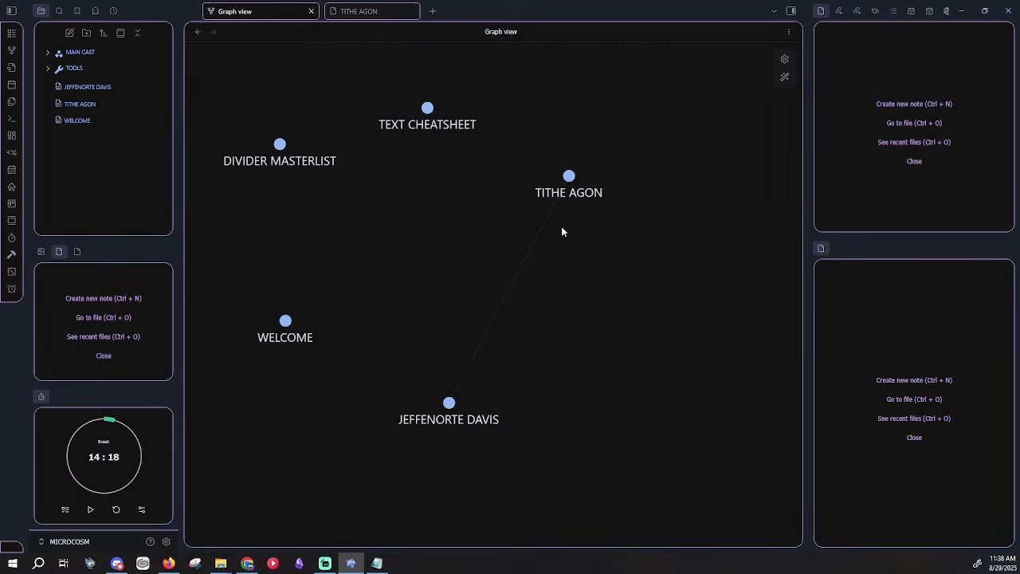
{"action": "left_click_drag", "start_coordinate": [569, 176], "coordinate": [625, 295]}
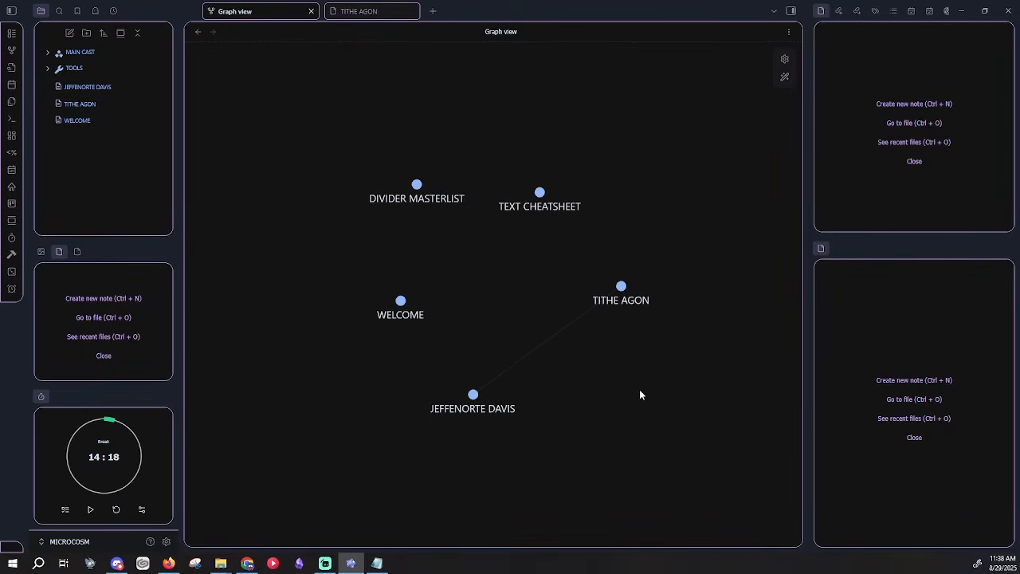
{"action": "scroll", "coordinate": [472, 398], "scroll_direction": "down", "scroll_amount": 1}
{"action": "left_click_drag", "start_coordinate": [525, 393], "coordinate": [520, 392]}
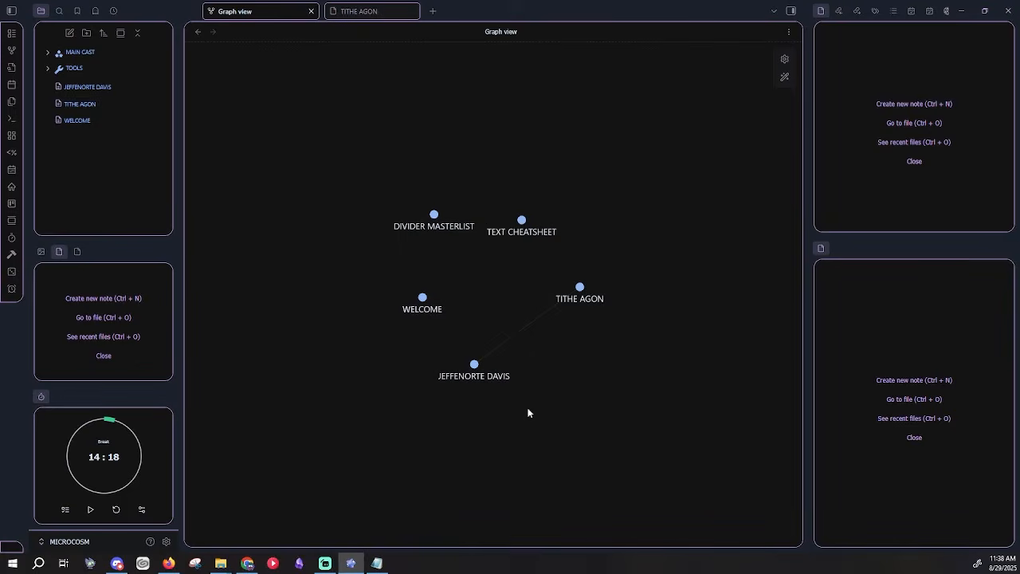
Look over the graph, then view the end of the TITHE AGON note and search the vault for its #tags tag.
{"action": "scroll", "coordinate": [510, 331], "scroll_direction": "down", "scroll_amount": 5}
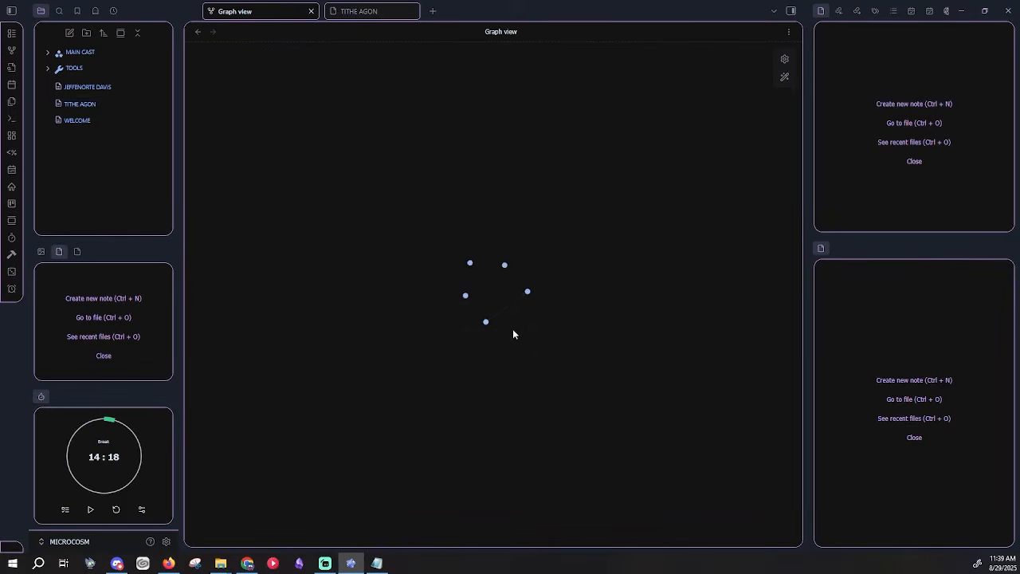
{"action": "scroll", "coordinate": [498, 331], "scroll_direction": "up", "scroll_amount": 5}
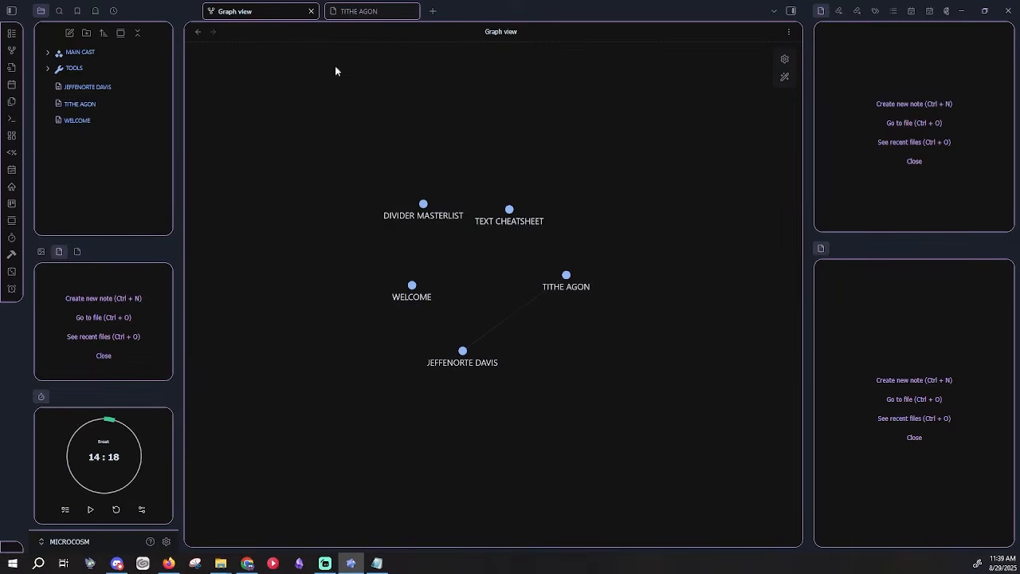
{"action": "left_click", "coordinate": [359, 11]}
{"action": "scroll", "coordinate": [552, 260], "scroll_direction": "down", "scroll_amount": 8}
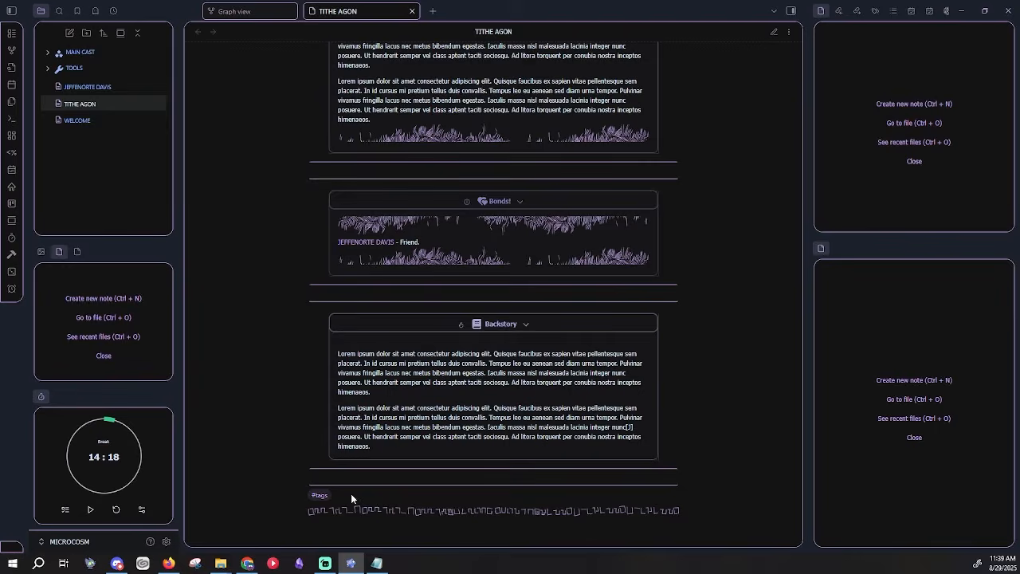
{"action": "left_click", "coordinate": [323, 496]}
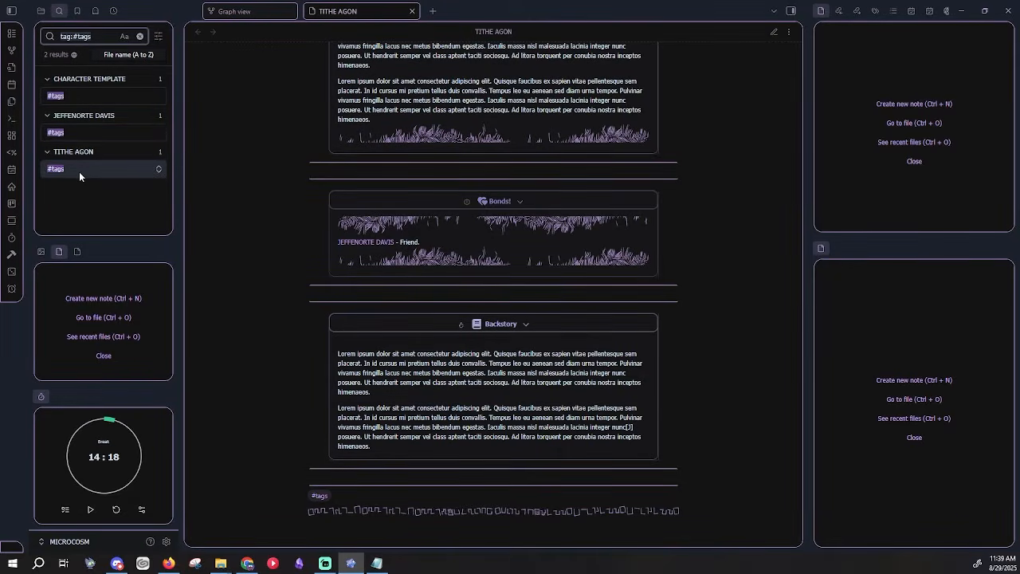
Replace the #tags tag at the end of the TITHE AGON note with #mainboi.
{"action": "left_click", "coordinate": [773, 33]}
{"action": "scroll", "coordinate": [709, 239], "scroll_direction": "down", "scroll_amount": 5}
{"action": "left_click", "coordinate": [342, 241]}
{"action": "key", "text": "BackSpace"}
{"action": "key", "text": "BackSpace"}
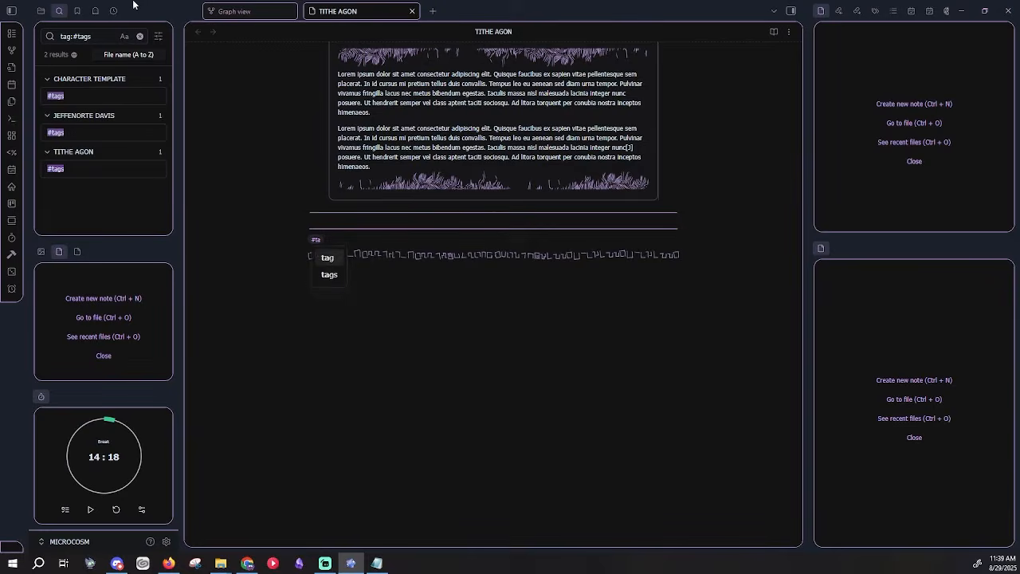
{"action": "key", "text": "BackSpace"}
{"action": "key", "text": "BackSpace"}
{"action": "type", "text": "mainboi"}
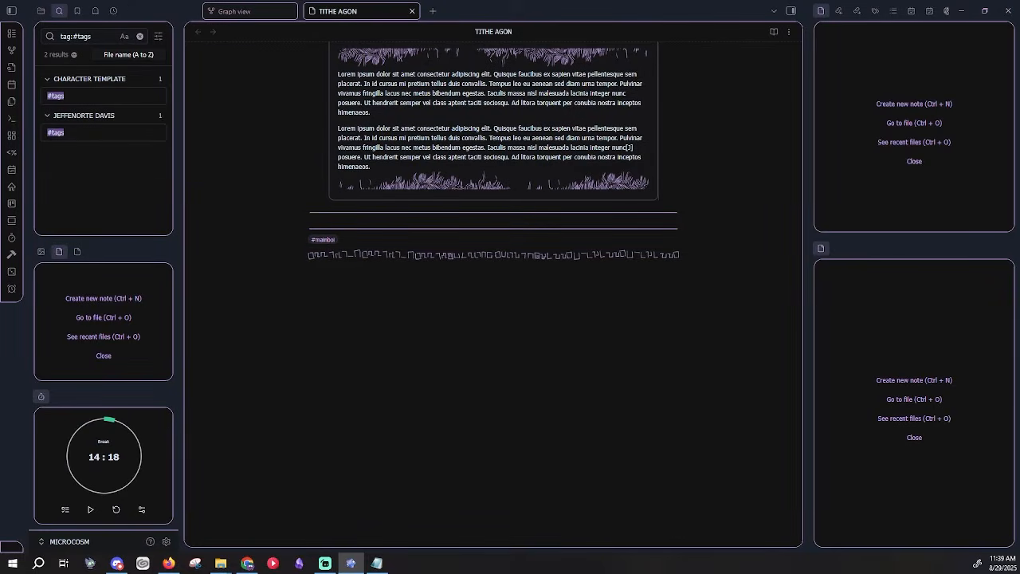
Follow the link in Bonds to the JEFFENORTE DAVIS note and replace its #tags tag with #mainboi.
{"action": "scroll", "coordinate": [427, 251], "scroll_direction": "up", "scroll_amount": 4}
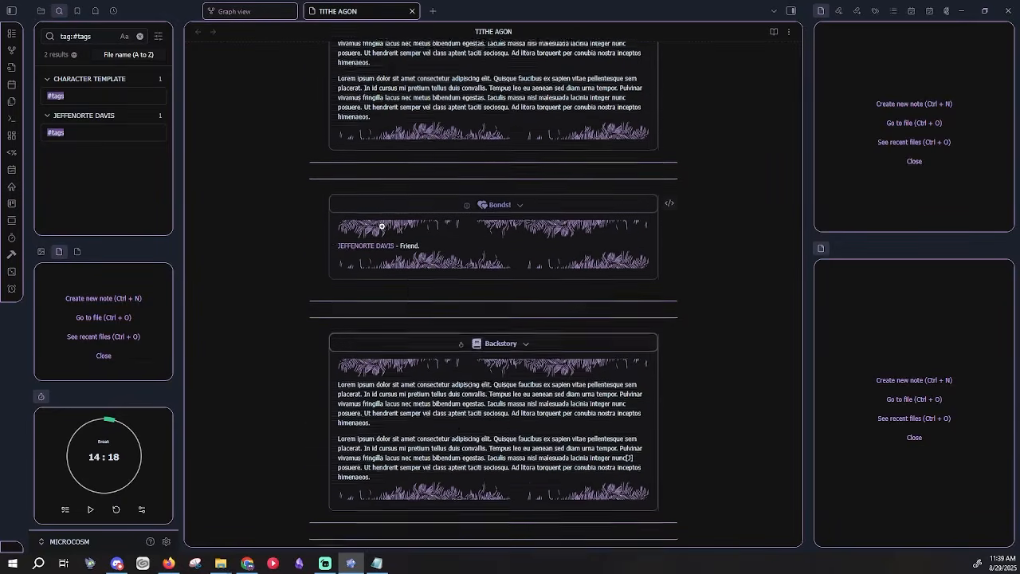
{"action": "left_click", "coordinate": [372, 255]}
{"action": "scroll", "coordinate": [482, 353], "scroll_direction": "down", "scroll_amount": 3}
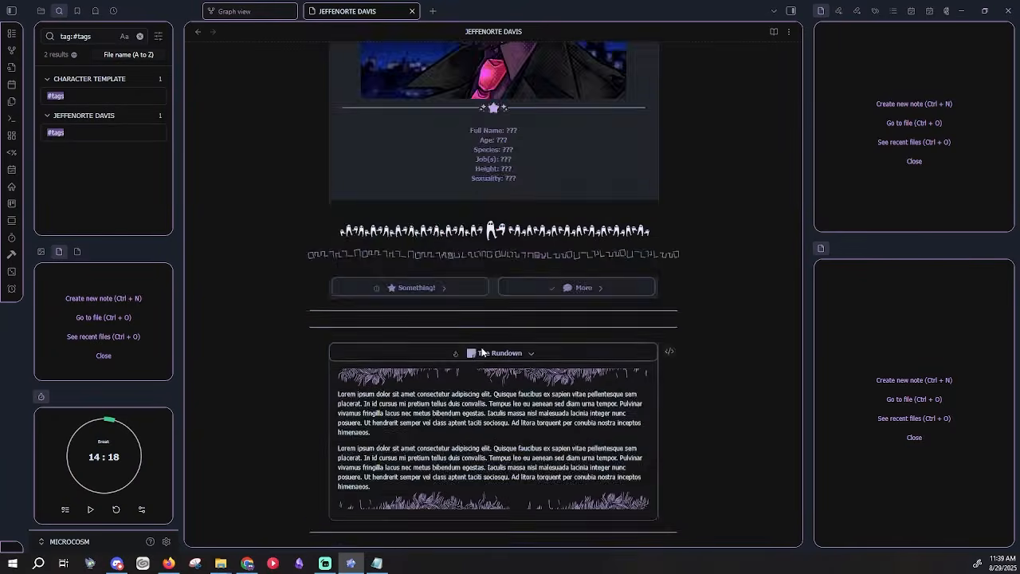
{"action": "scroll", "coordinate": [483, 353], "scroll_direction": "down", "scroll_amount": 8}
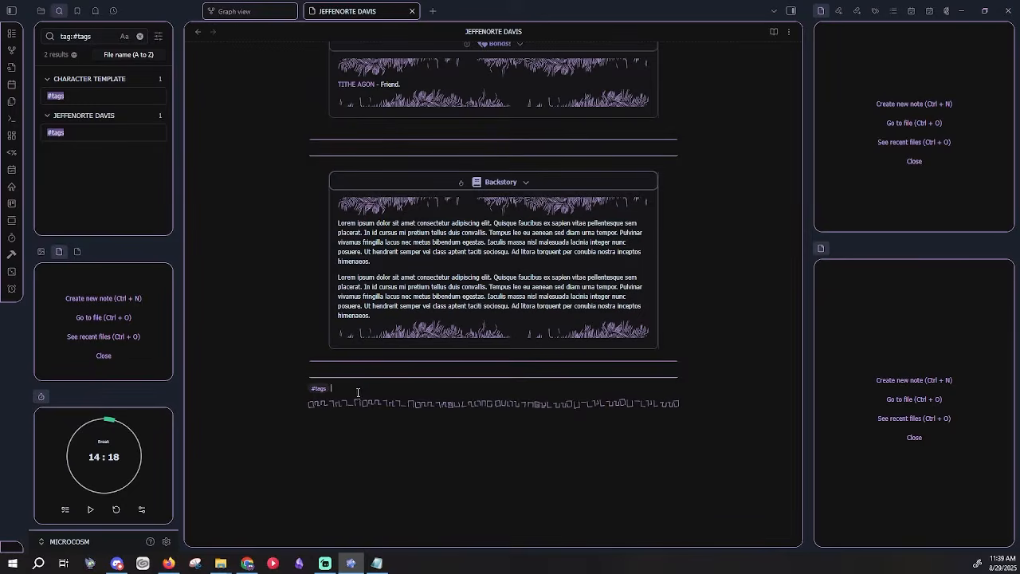
{"action": "key", "text": "BackSpace"}
{"action": "key", "text": "BackSpace"}
{"action": "key", "text": "BackSpace"}
{"action": "key", "text": "BackSpace"}
{"action": "key", "text": "BackSpace"}
{"action": "type", "text": "mainboi"}
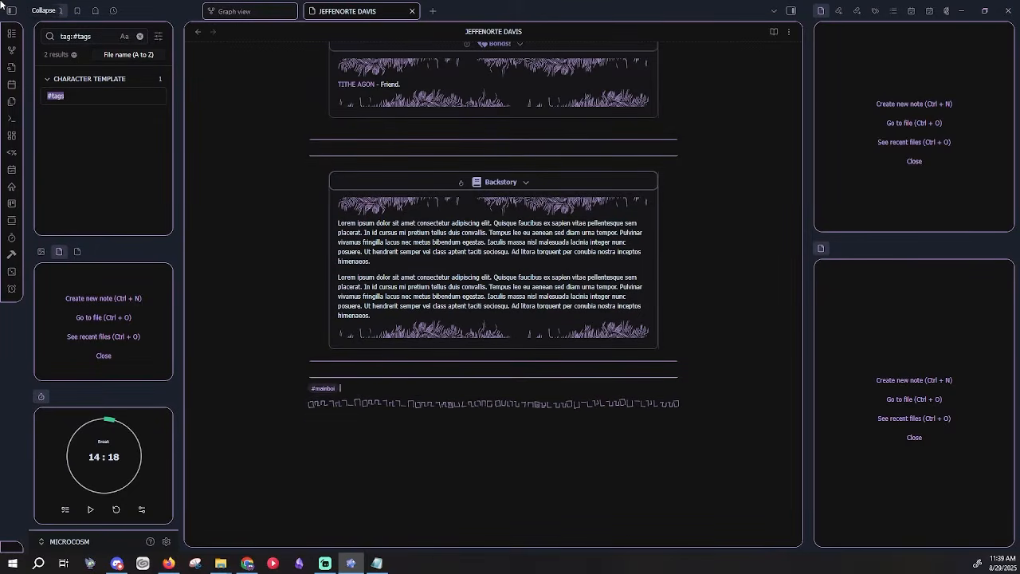
Delete all existing color groups from the graph view's settings.
{"action": "left_click", "coordinate": [239, 11]}
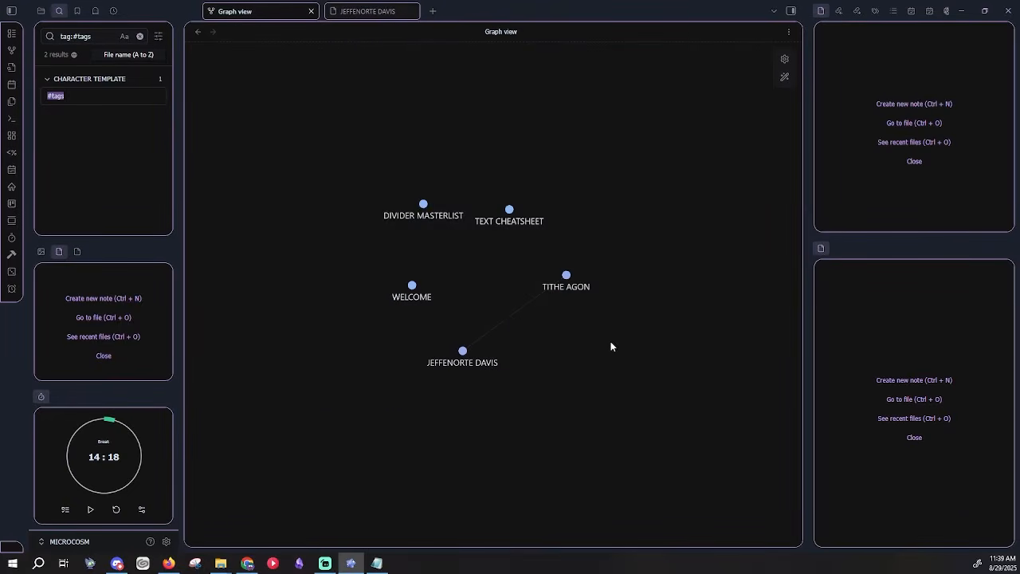
{"action": "scroll", "coordinate": [515, 291], "scroll_direction": "up", "scroll_amount": 3}
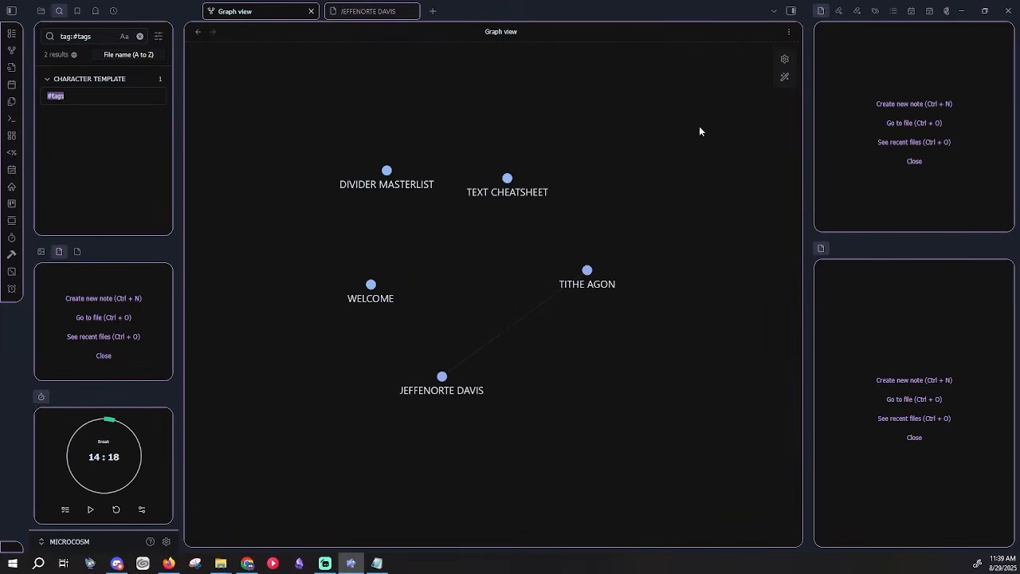
{"action": "left_click", "coordinate": [784, 61]}
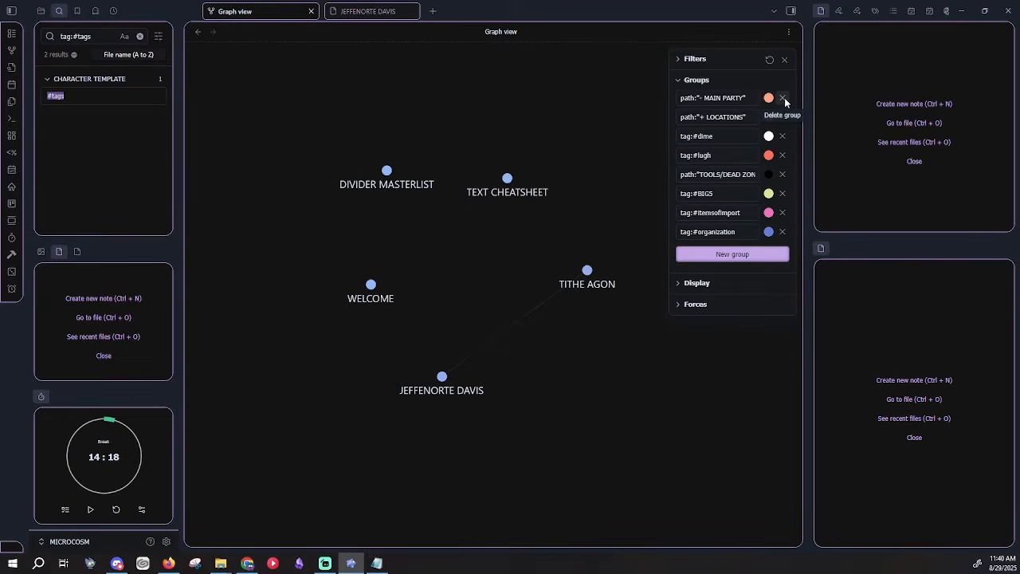
{"action": "left_click", "coordinate": [784, 98]}
{"action": "left_click", "coordinate": [785, 98]}
{"action": "left_click", "coordinate": [784, 98]}
{"action": "left_click", "coordinate": [784, 98]}
{"action": "left_click", "coordinate": [784, 98]}
{"action": "left_click", "coordinate": [784, 98]}
{"action": "left_click", "coordinate": [784, 98]}
{"action": "left_click", "coordinate": [784, 98]}
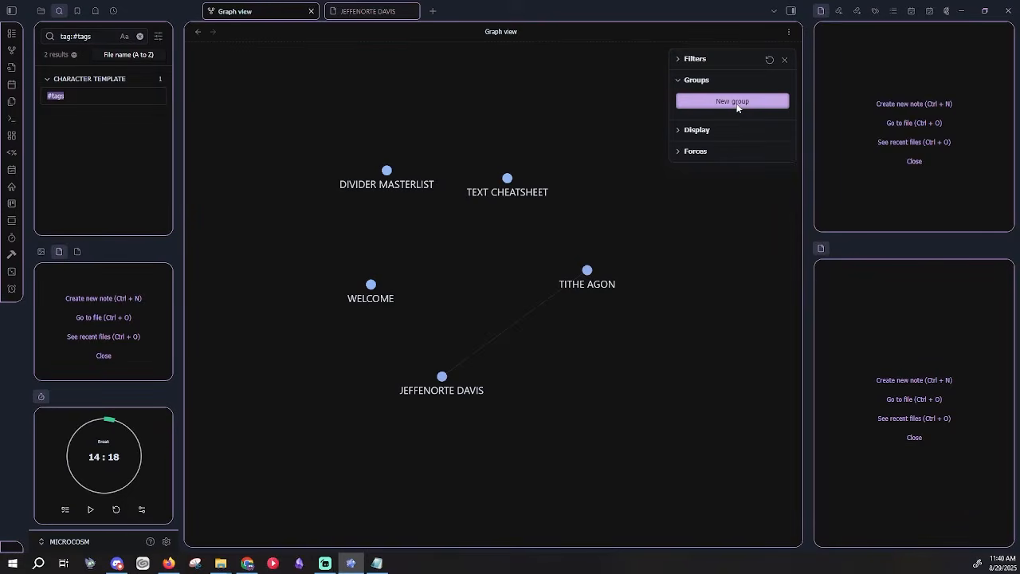
Create a red graph group with the query tag:#mainboi and collapse the group settings.
{"action": "left_click", "coordinate": [737, 105]}
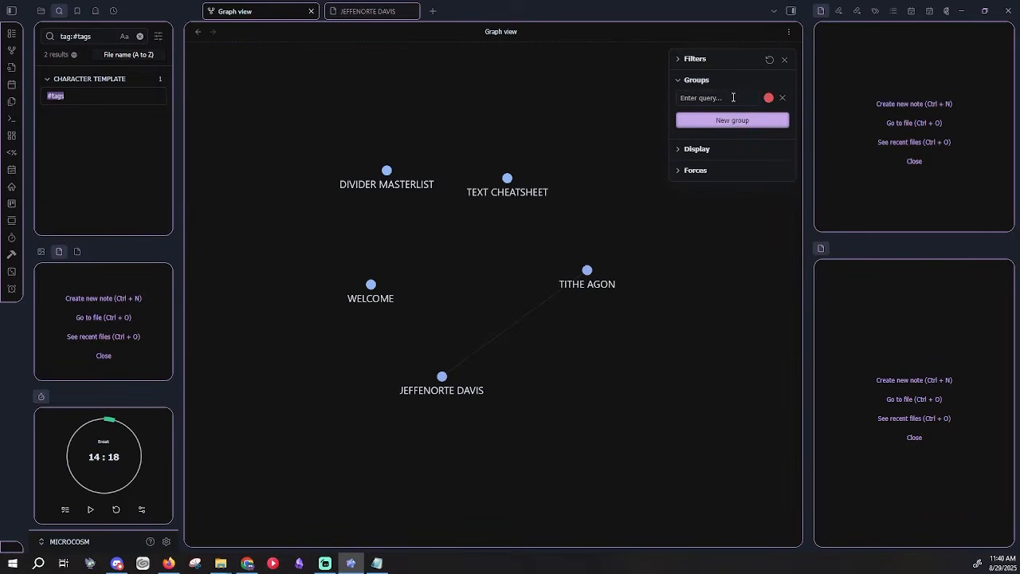
{"action": "left_click", "coordinate": [733, 97]}
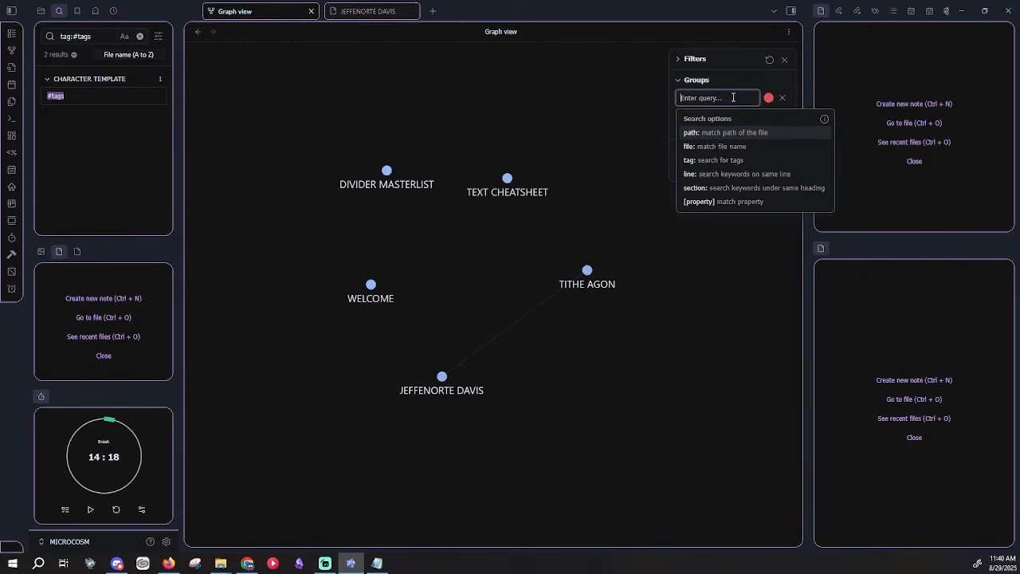
{"action": "left_click", "coordinate": [720, 160]}
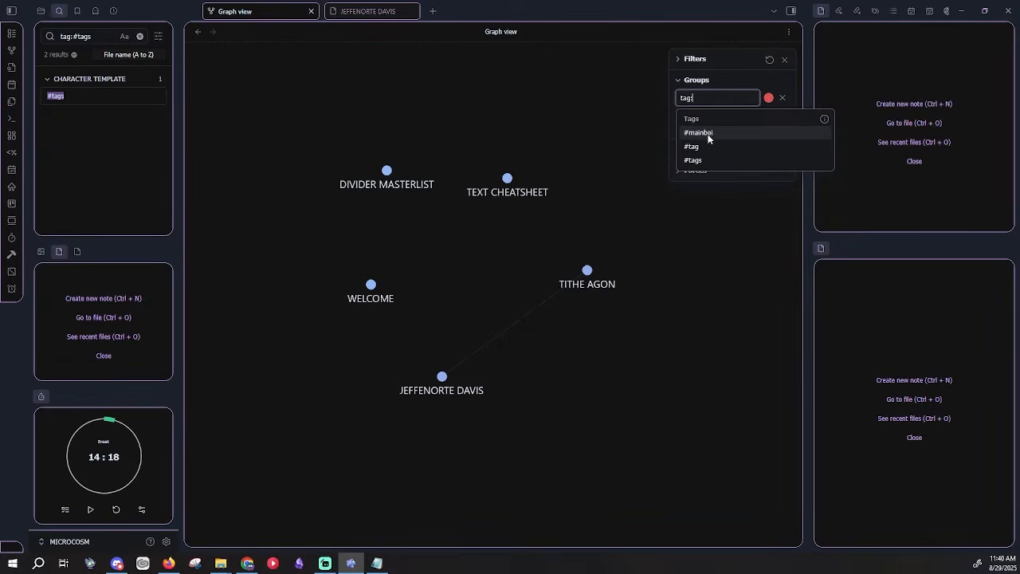
{"action": "left_click", "coordinate": [713, 134]}
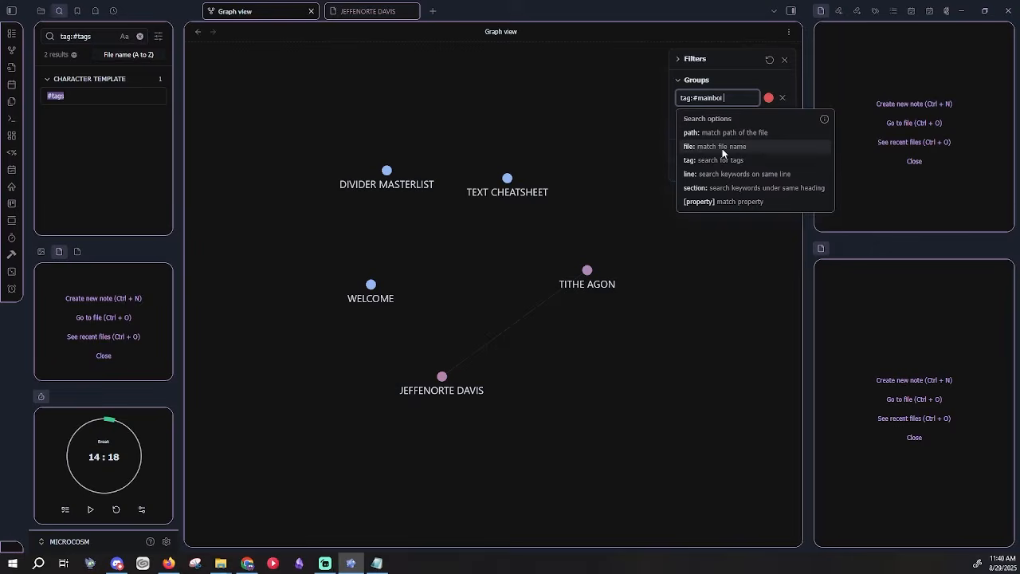
{"action": "left_click", "coordinate": [769, 86]}
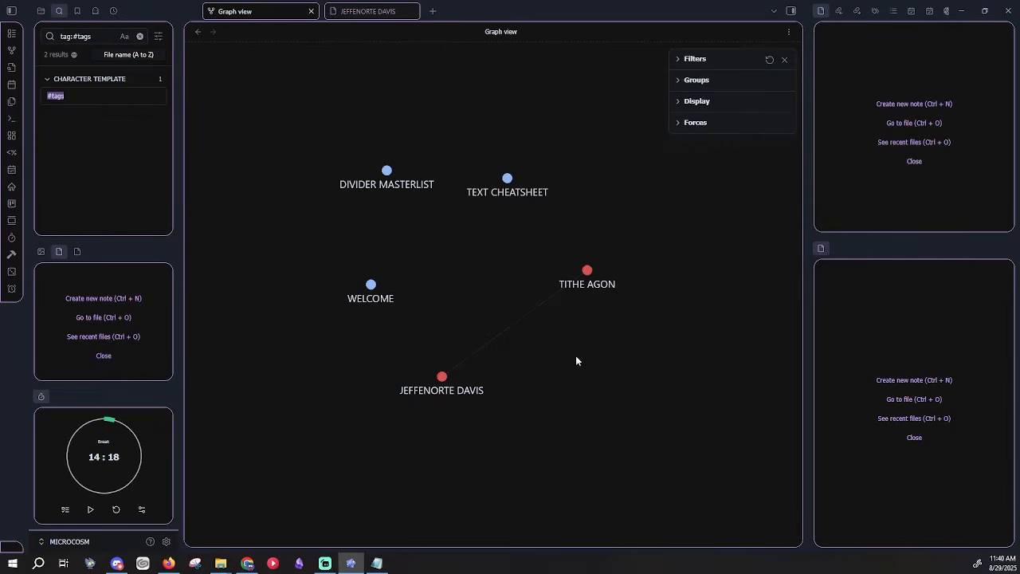
Adjust the graph forces: repel force and link force near mid-range, link distance 270, and close the graph settings.
{"action": "scroll", "coordinate": [524, 390], "scroll_direction": "down", "scroll_amount": 3}
{"action": "scroll", "coordinate": [514, 303], "scroll_direction": "up", "scroll_amount": 3}
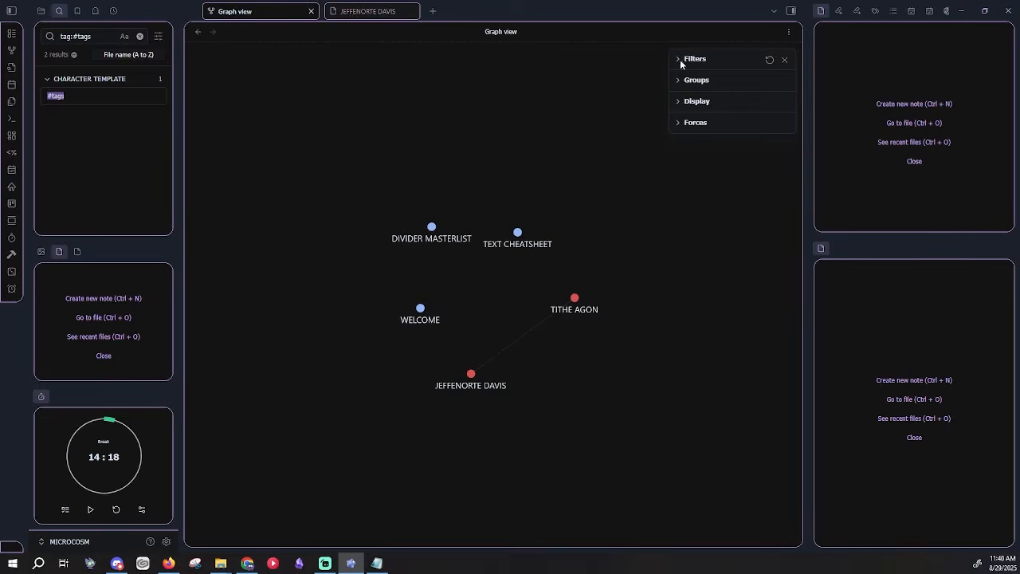
{"action": "left_click", "coordinate": [682, 123]}
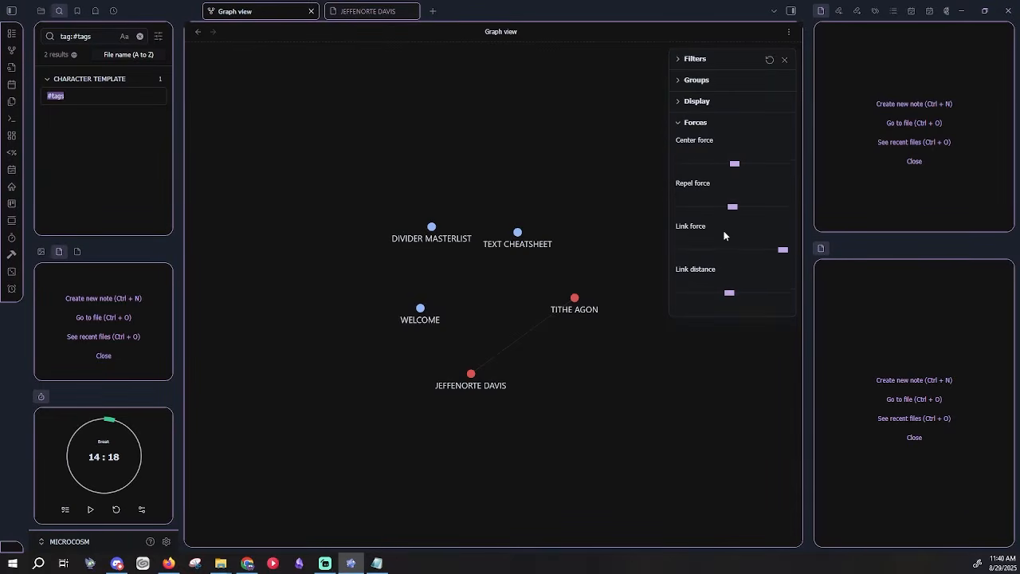
{"action": "mouse_move", "coordinate": [733, 208]}
{"action": "left_mouse_down"}
{"action": "mouse_move", "coordinate": [756, 214]}
{"action": "mouse_move", "coordinate": [692, 210]}
{"action": "mouse_move", "coordinate": [742, 210]}
{"action": "mouse_move", "coordinate": [737, 220]}
{"action": "mouse_move", "coordinate": [720, 206]}
{"action": "left_mouse_up"}
{"action": "mouse_move", "coordinate": [783, 253]}
{"action": "left_mouse_down"}
{"action": "mouse_move", "coordinate": [672, 252]}
{"action": "mouse_move", "coordinate": [792, 260]}
{"action": "left_mouse_up"}
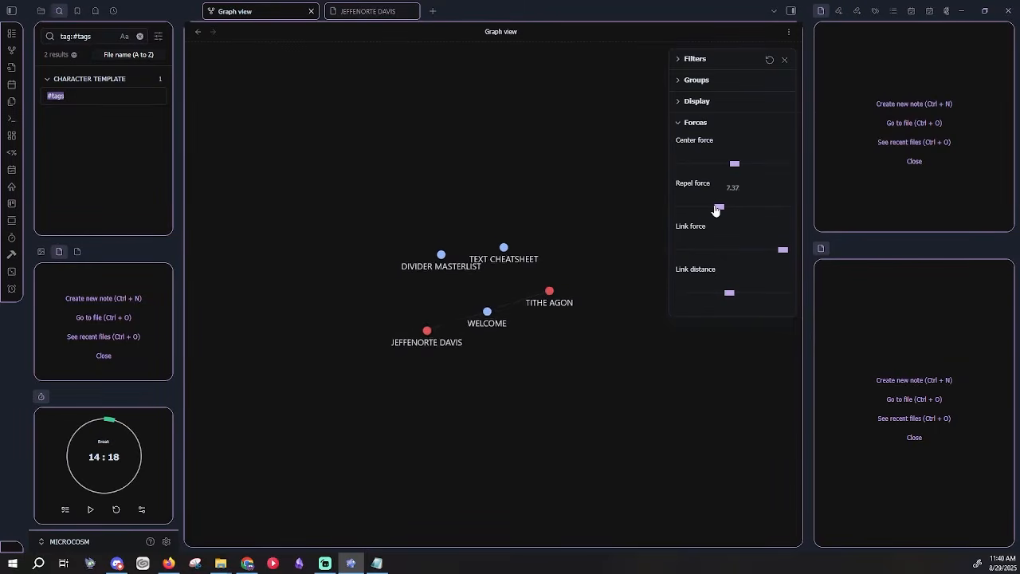
{"action": "mouse_move", "coordinate": [729, 298]}
{"action": "left_mouse_down"}
{"action": "mouse_move", "coordinate": [670, 295]}
{"action": "mouse_move", "coordinate": [718, 293]}
{"action": "left_mouse_up"}
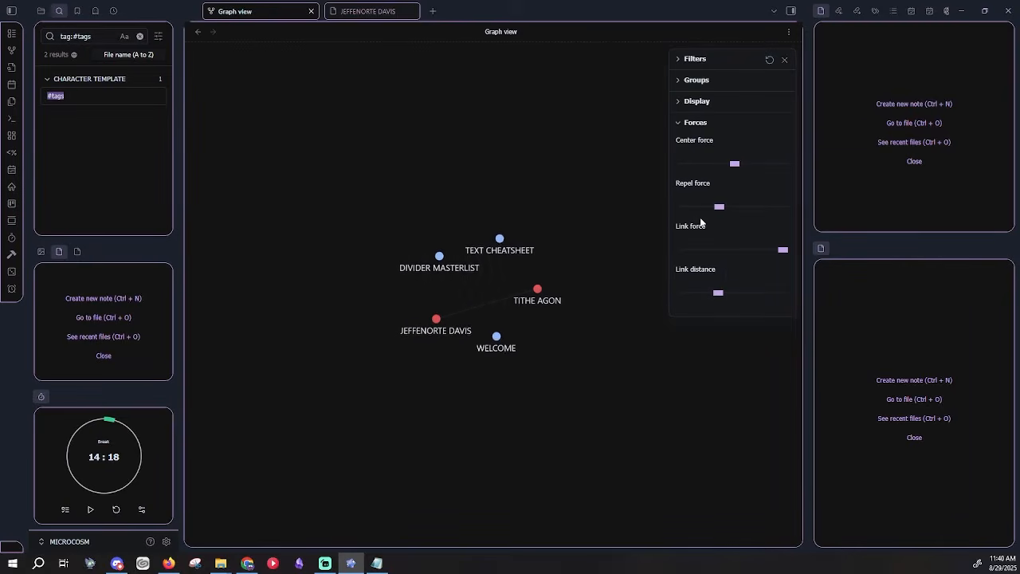
{"action": "left_click_drag", "start_coordinate": [718, 211], "coordinate": [734, 209]}
{"action": "left_click_drag", "start_coordinate": [781, 250], "coordinate": [740, 250]}
{"action": "left_click_drag", "start_coordinate": [720, 293], "coordinate": [733, 293]}
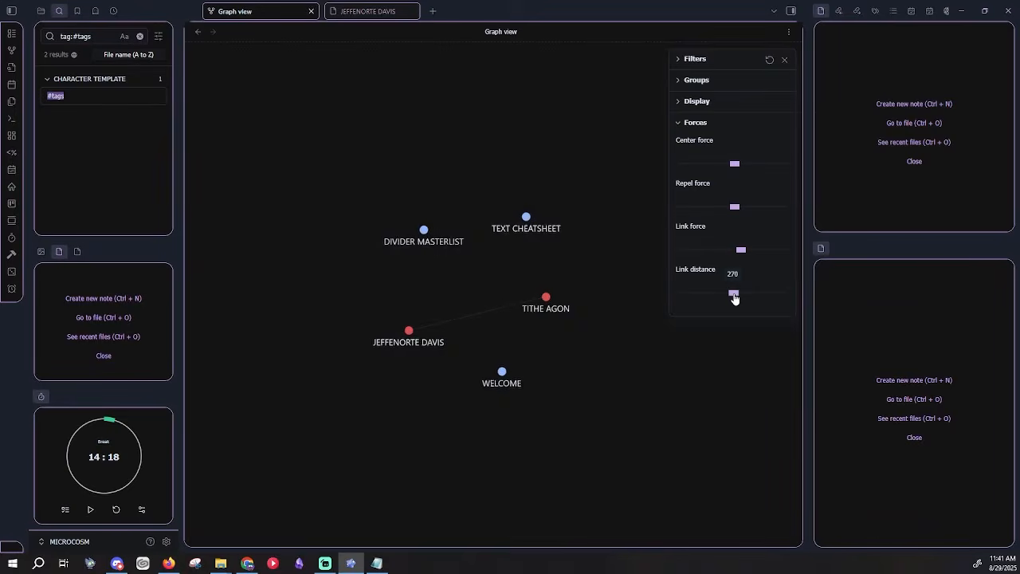
{"action": "left_click", "coordinate": [784, 59]}
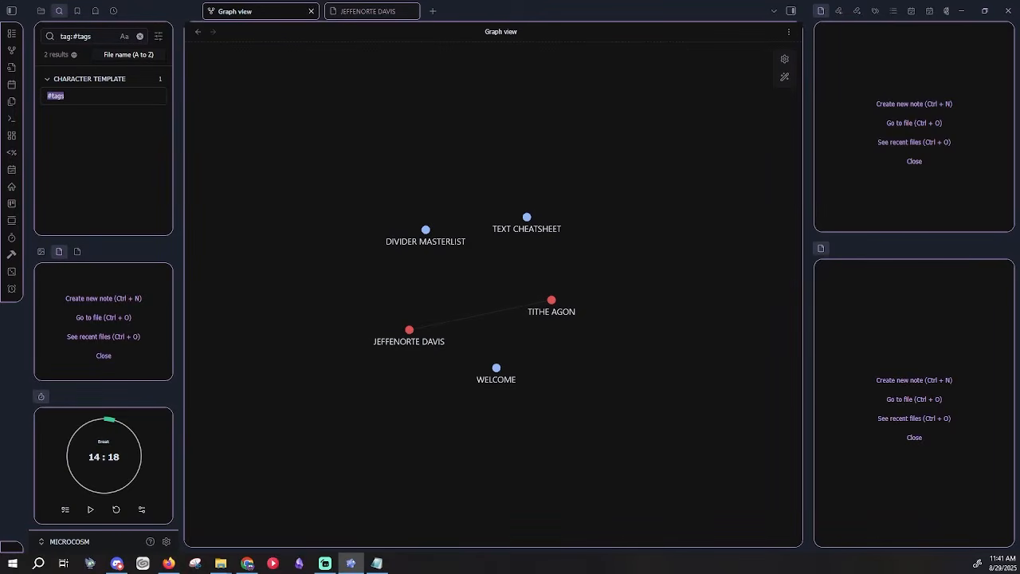
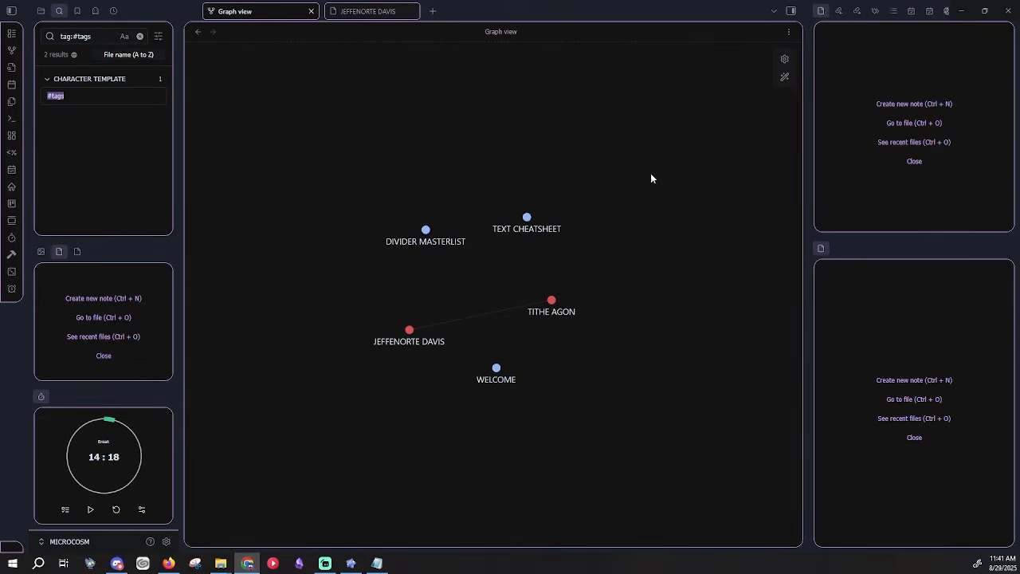
Move the JEFFENORTE DAVIS and TITHE AGON notes into the MAIN CAST folder and collapse it.
{"action": "left_click", "coordinate": [41, 11]}
{"action": "left_click_drag", "start_coordinate": [100, 88], "coordinate": [93, 58]}
{"action": "left_click_drag", "start_coordinate": [85, 104], "coordinate": [83, 59]}
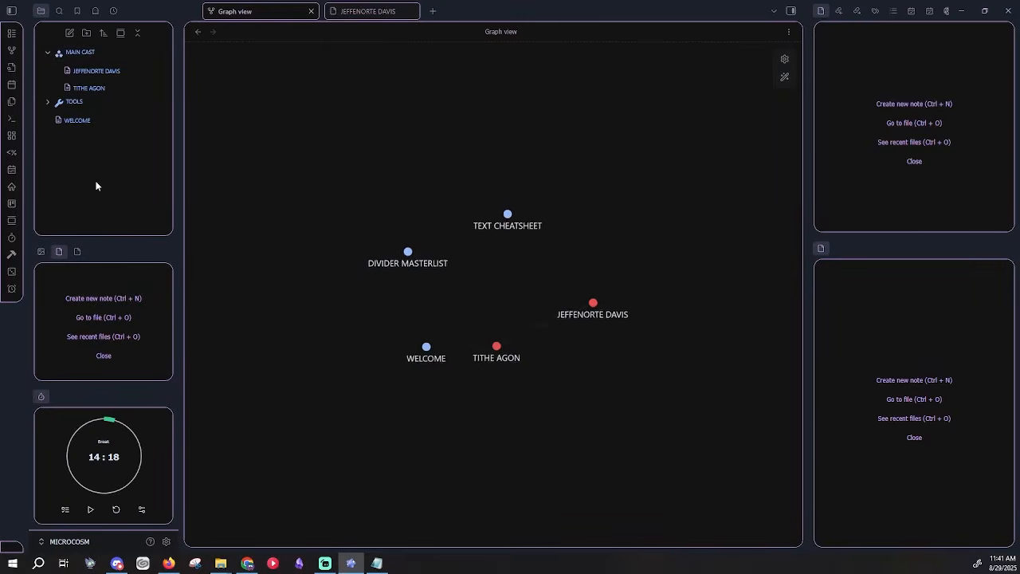
{"action": "left_click", "coordinate": [49, 53]}
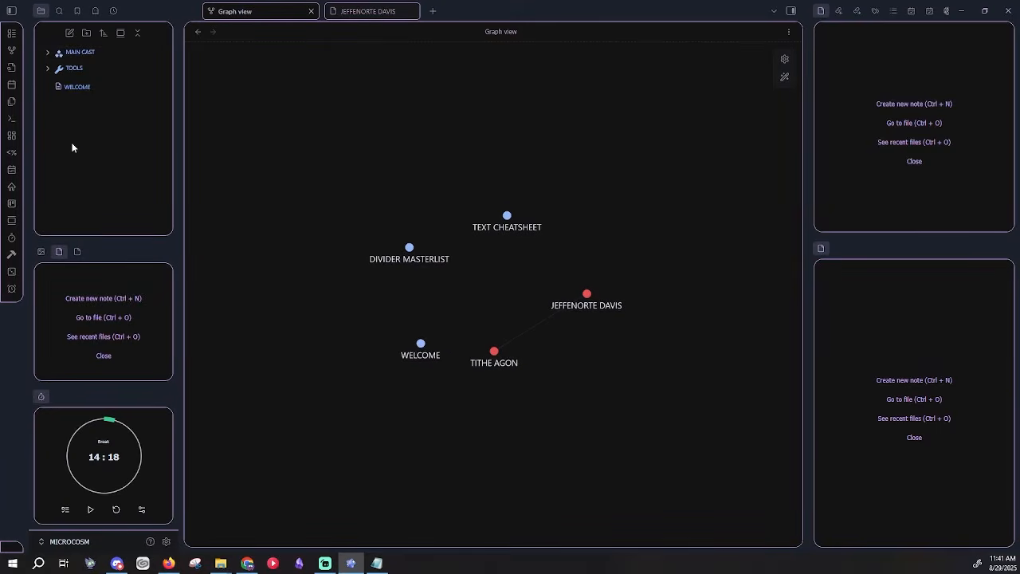
Look through the TOOLS folder's IMAGES subfolder and examine the image files in DIVIDERS.
{"action": "left_click", "coordinate": [72, 68]}
{"action": "left_click", "coordinate": [95, 103]}
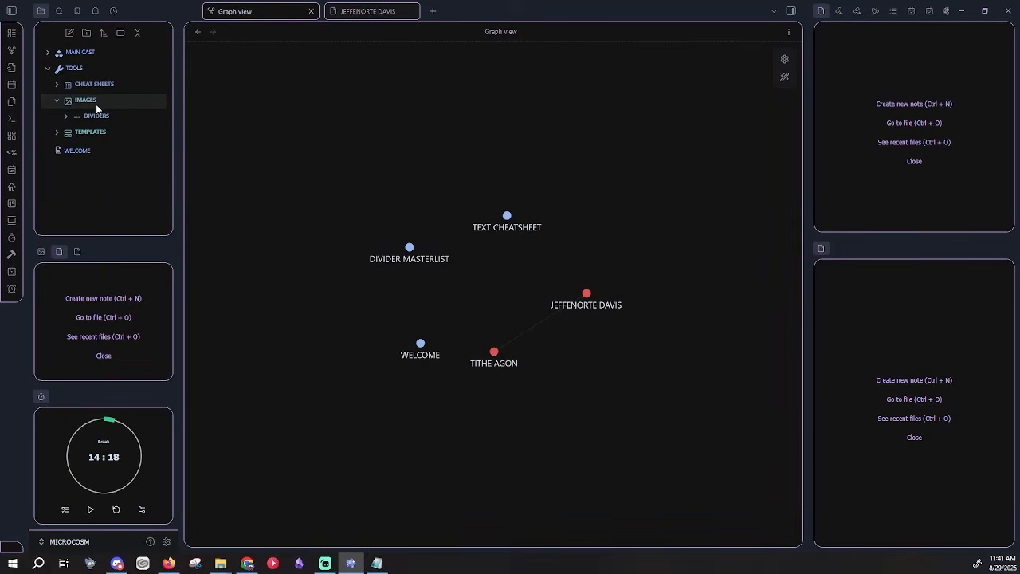
{"action": "left_click", "coordinate": [96, 117]}
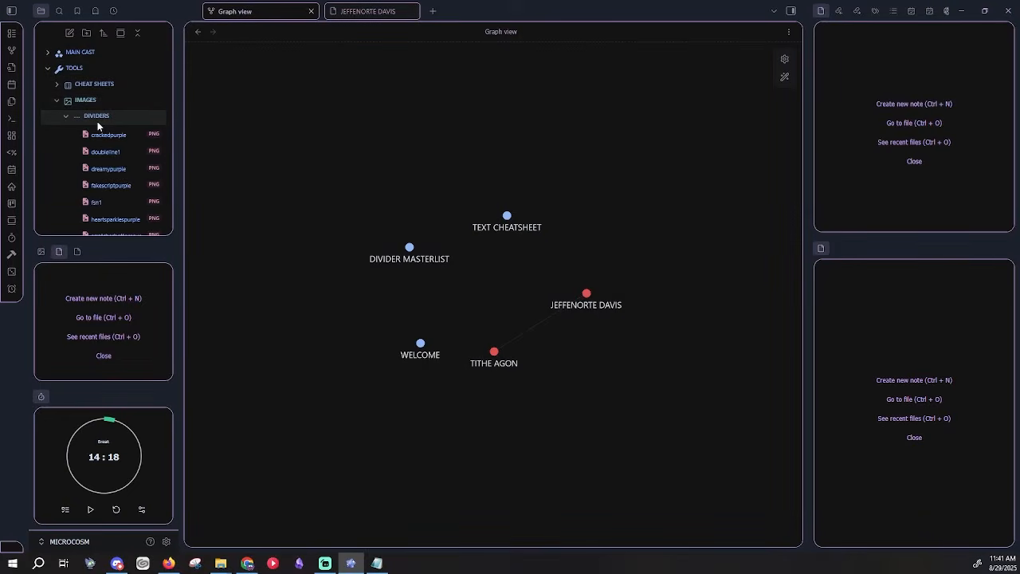
{"action": "left_click", "coordinate": [98, 119]}
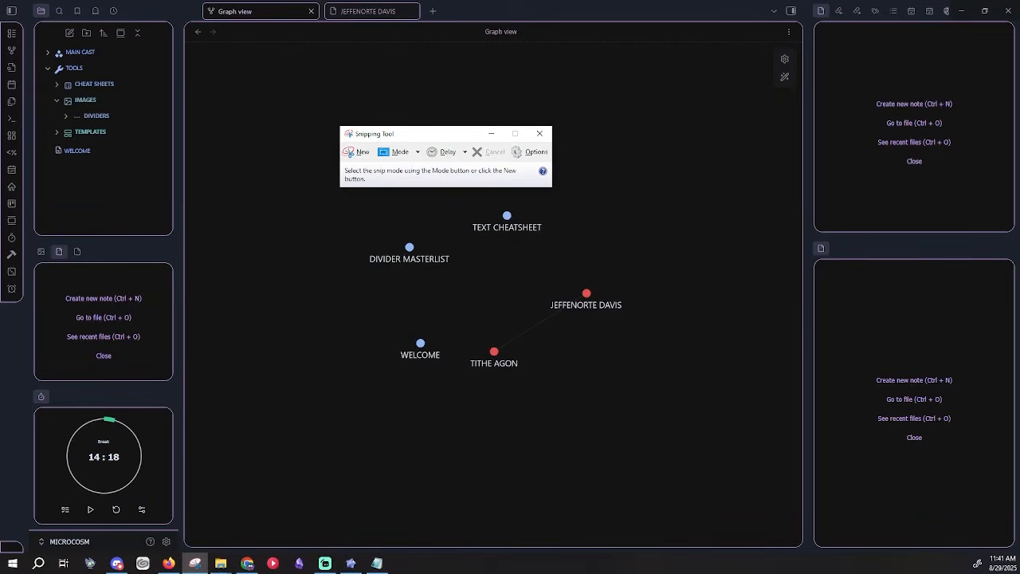
Close the Snipping Tool, switch to the TEMPLATES folder in File Explorer, and move that window off this screen.
{"action": "left_click", "coordinate": [537, 131]}
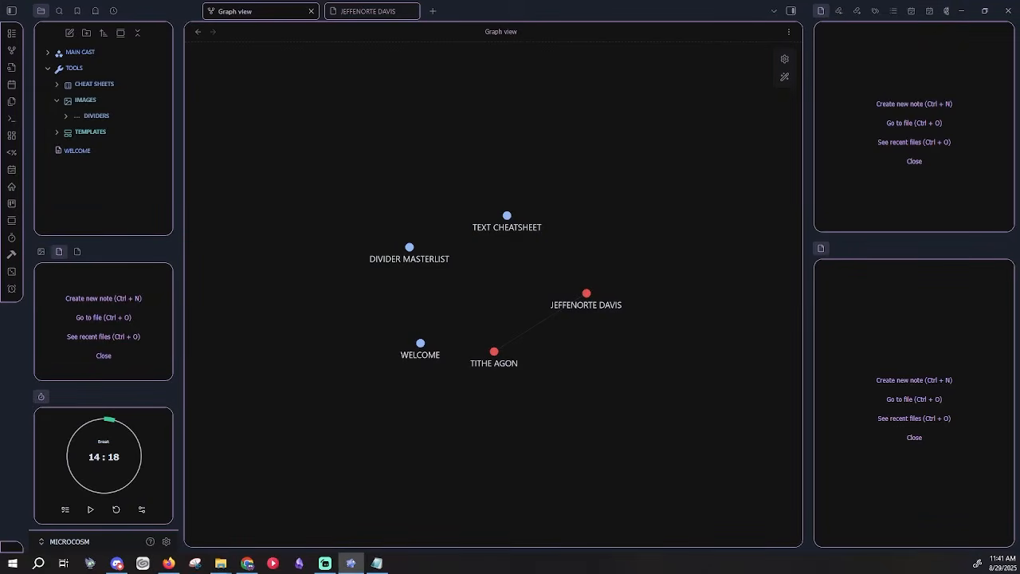
{"action": "key", "text": "alt+Tab"}
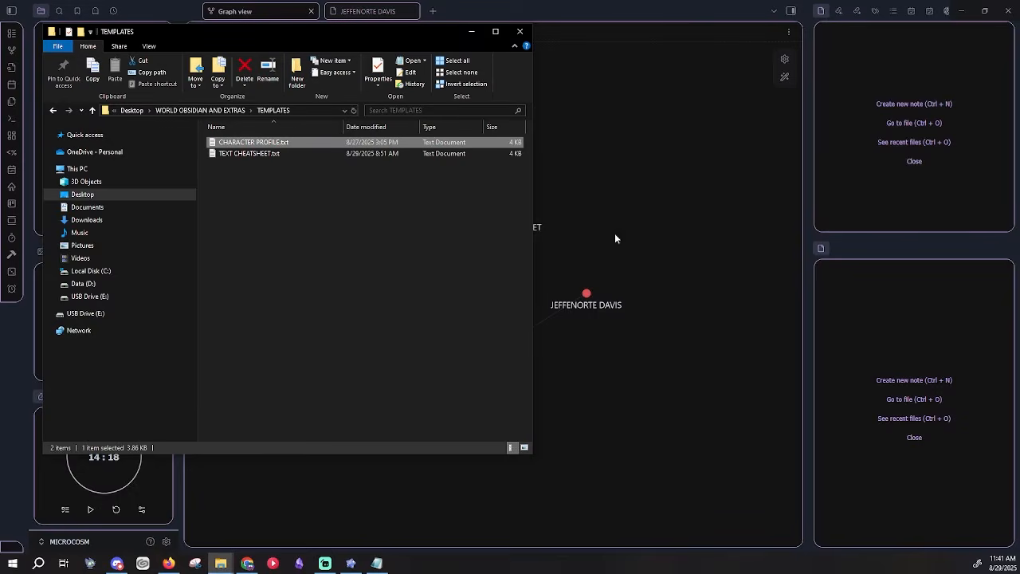
{"action": "left_click_drag", "start_coordinate": [305, 40], "coordinate": [1019, 127]}
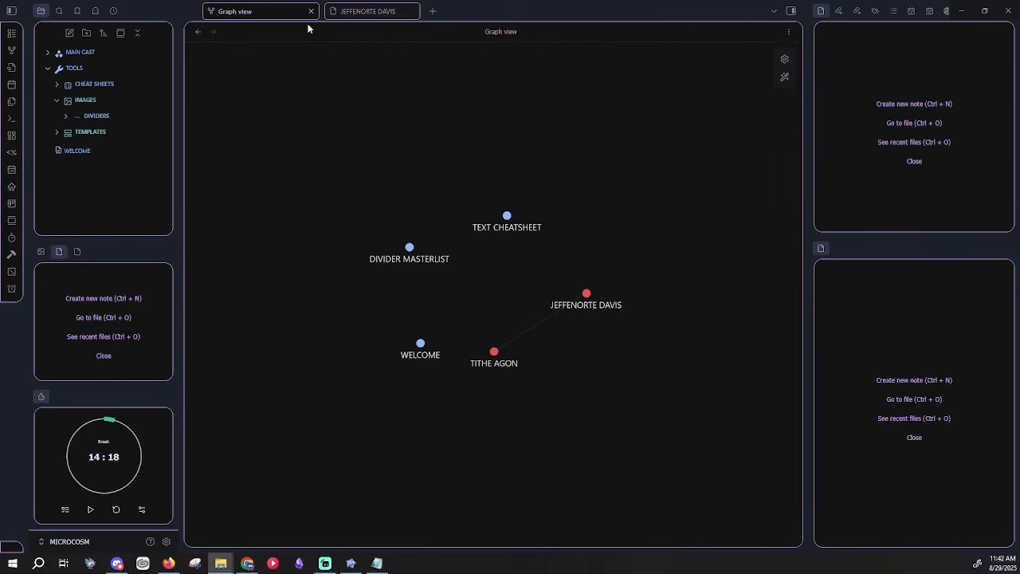
Create a new note in the vault root and title it IMAGE BULK.
{"action": "left_click", "coordinate": [432, 11]}
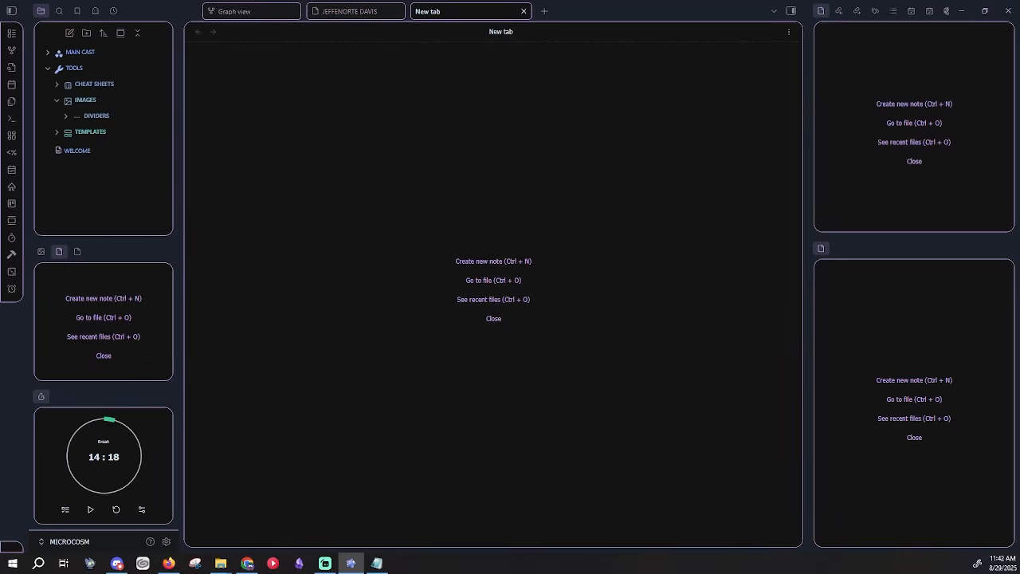
{"action": "key", "text": "alt+Tab"}
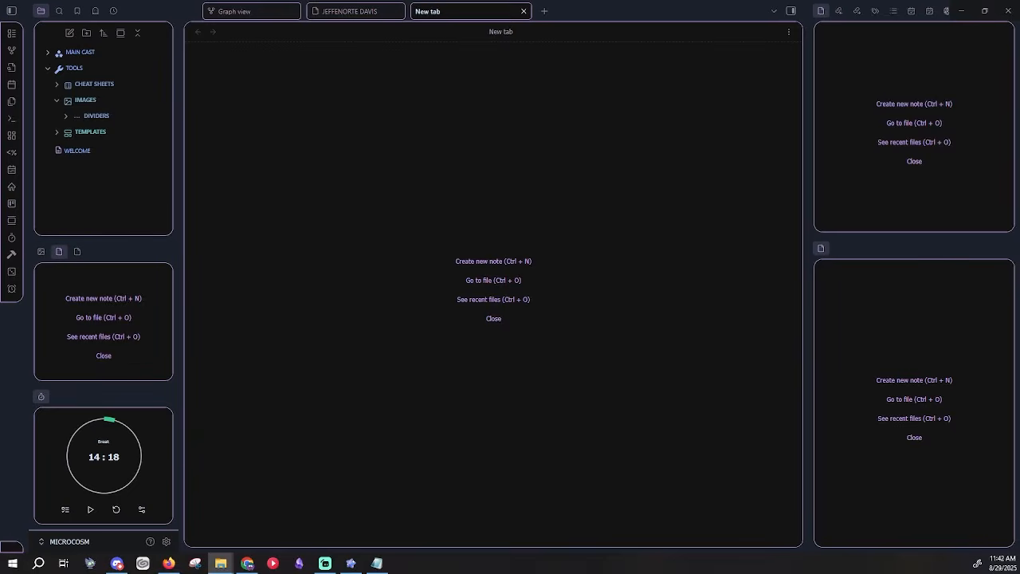
{"action": "left_click_drag", "start_coordinate": [832, 350], "coordinate": [562, 249]}
{"action": "left_click", "coordinate": [70, 32]}
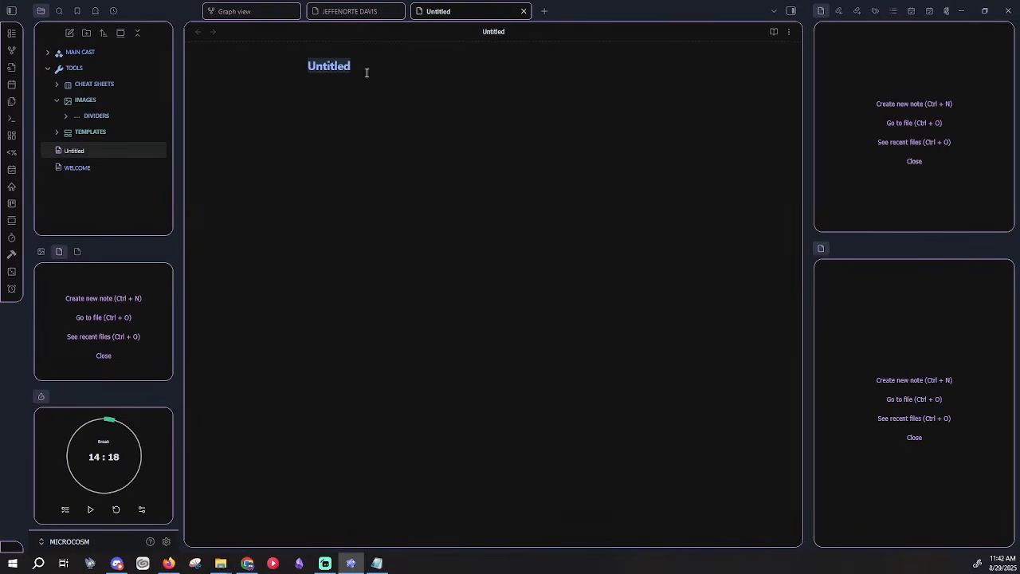
{"action": "left_click", "coordinate": [548, 169]}
{"action": "double_click", "coordinate": [381, 62]}
{"action": "type", "text": "IMAGE BULK"}
{"action": "key", "text": "Return"}
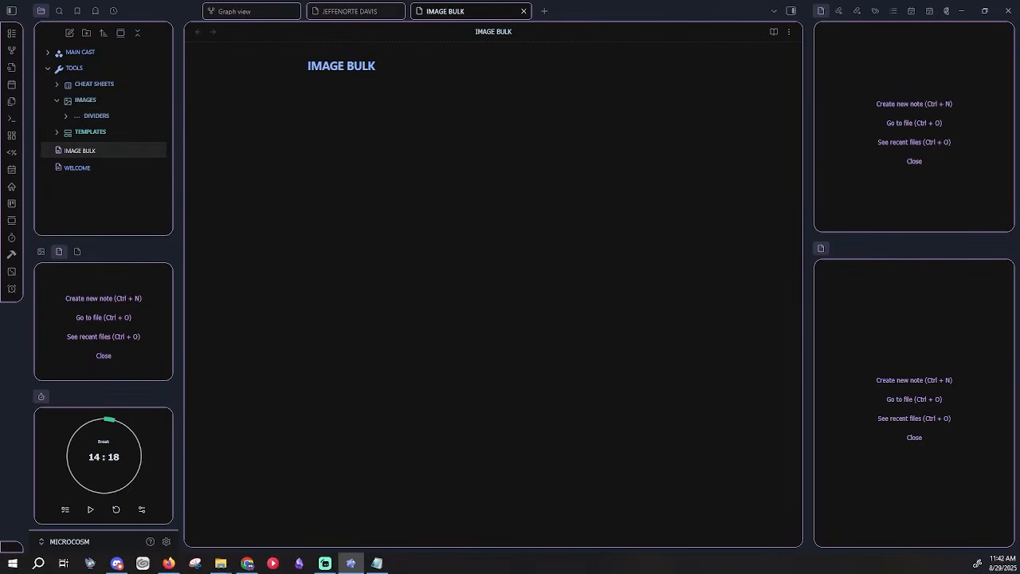
Embed the cover650.png image in the IMAGE BULK note, look it over, and open the image file itself.
{"action": "left_click_drag", "start_coordinate": [605, 351], "coordinate": [395, 203]}
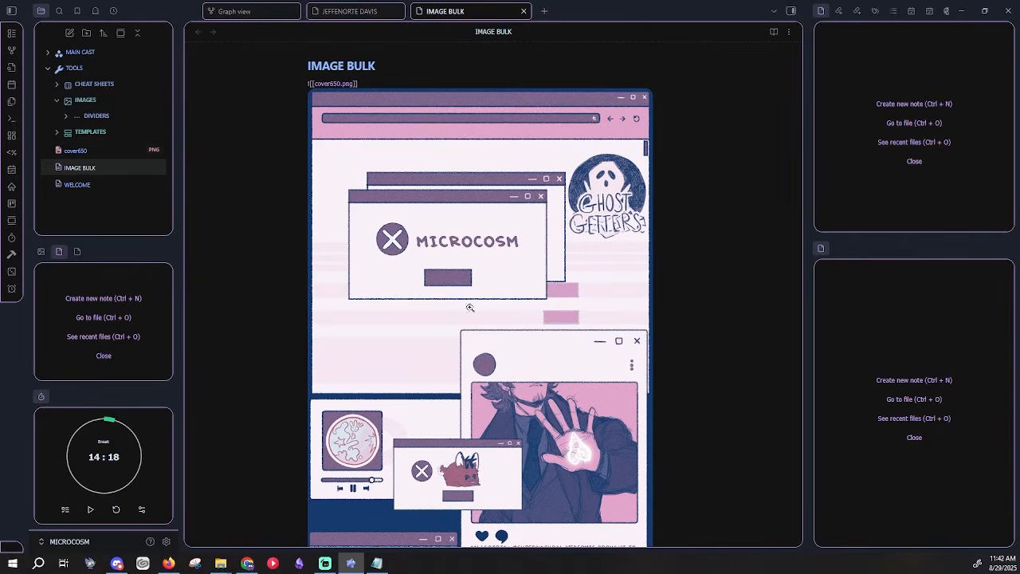
{"action": "scroll", "coordinate": [503, 318], "scroll_direction": "down", "scroll_amount": 1}
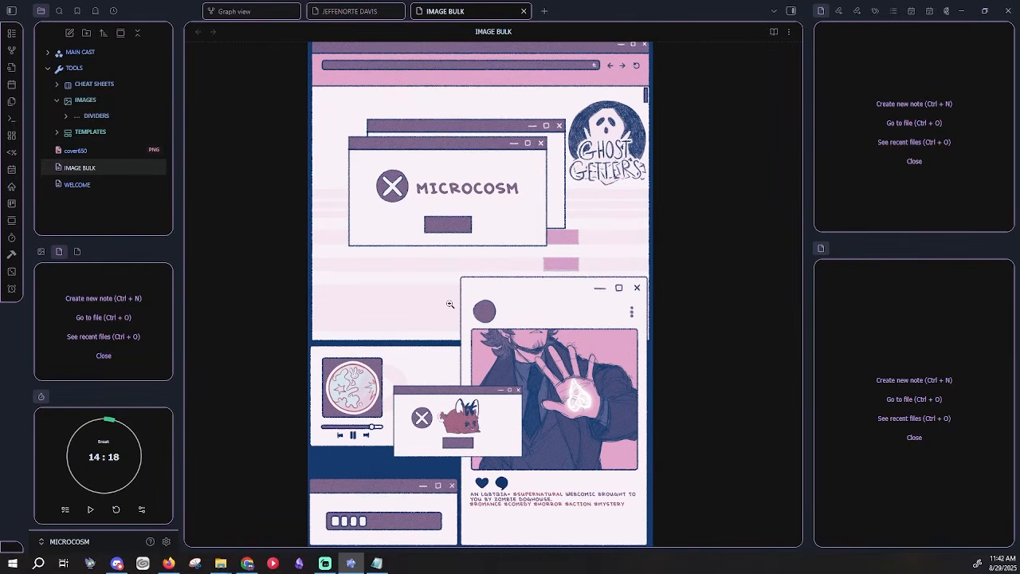
{"action": "scroll", "coordinate": [667, 335], "scroll_direction": "up", "scroll_amount": 1}
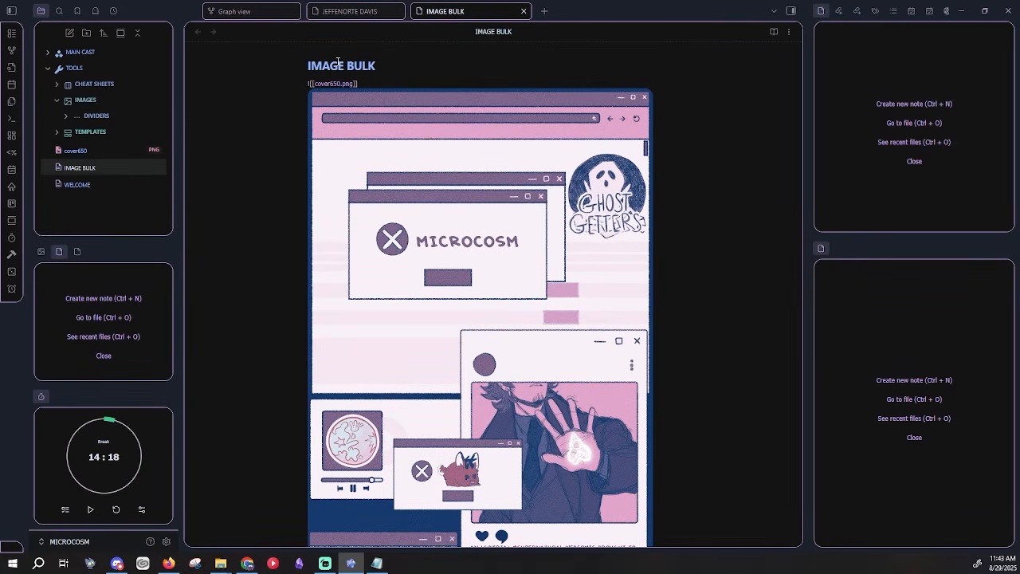
{"action": "scroll", "coordinate": [383, 79], "scroll_direction": "down", "scroll_amount": 5}
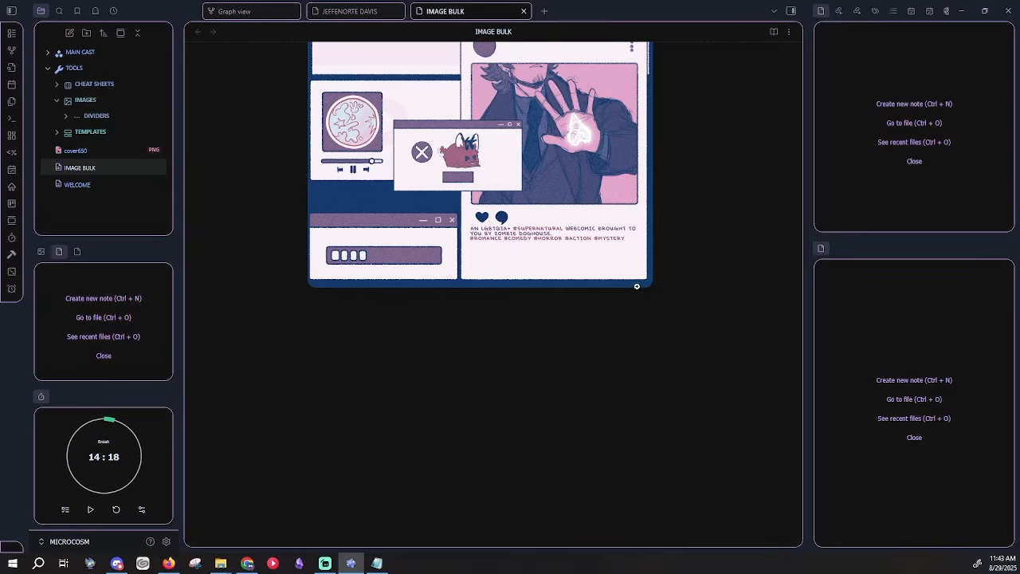
{"action": "scroll", "coordinate": [684, 303], "scroll_direction": "up", "scroll_amount": 5}
{"action": "scroll", "coordinate": [684, 305], "scroll_direction": "down", "scroll_amount": 1}
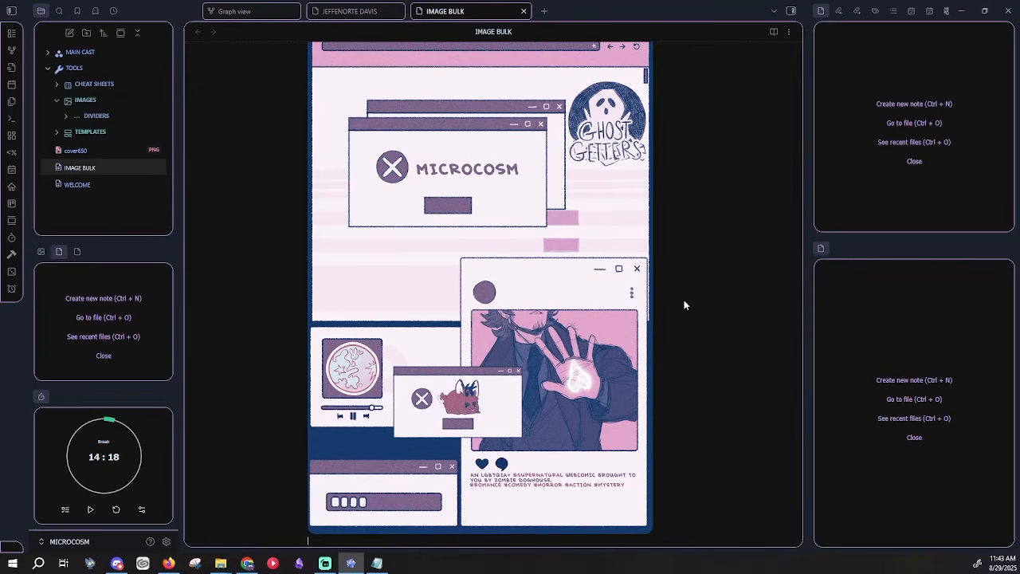
{"action": "scroll", "coordinate": [684, 299], "scroll_direction": "down", "scroll_amount": 4}
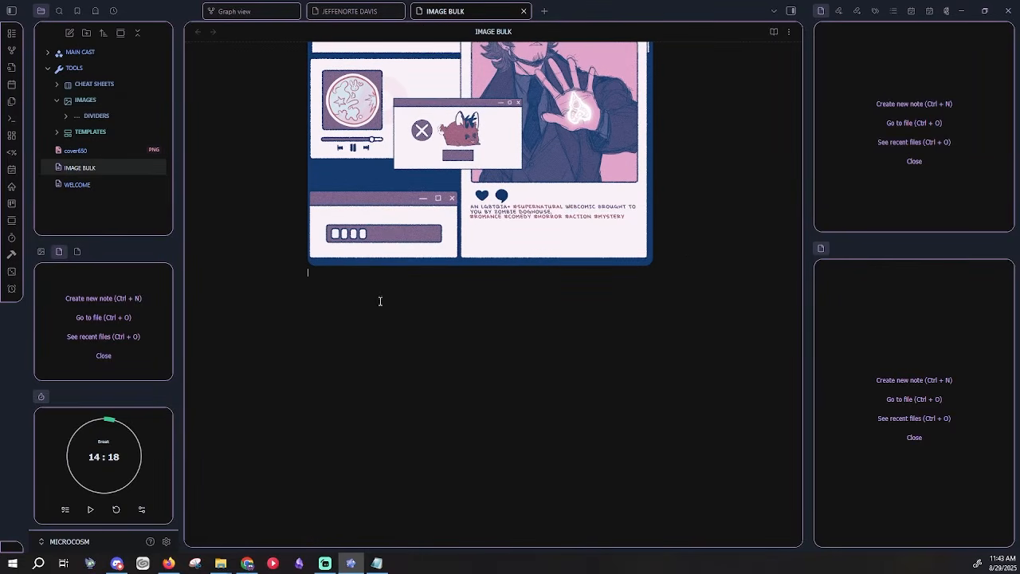
{"action": "left_click", "coordinate": [97, 151]}
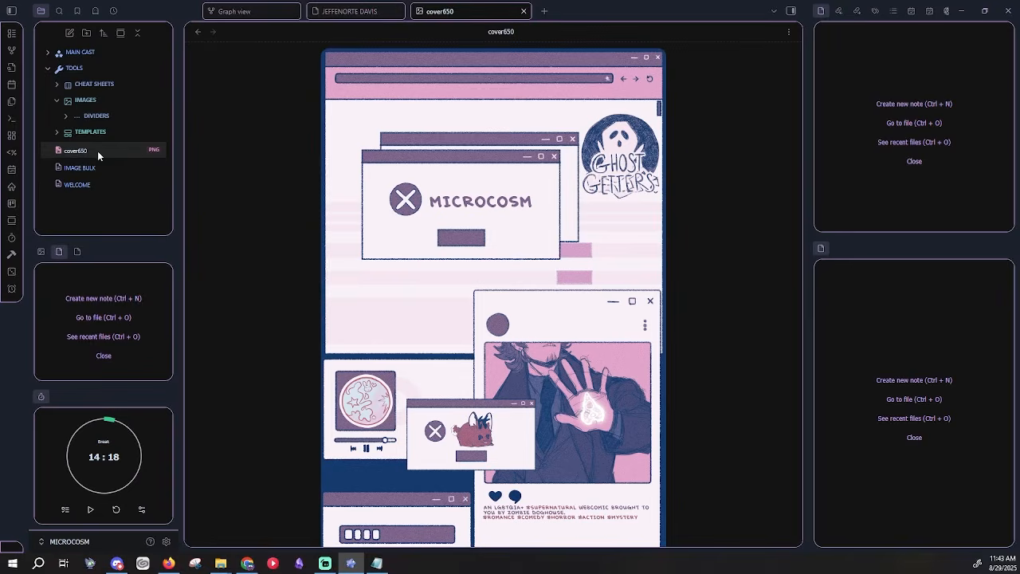
Create a folder named AESTHETIC and move it into the IMAGES folder.
{"action": "left_click", "coordinate": [84, 32]}
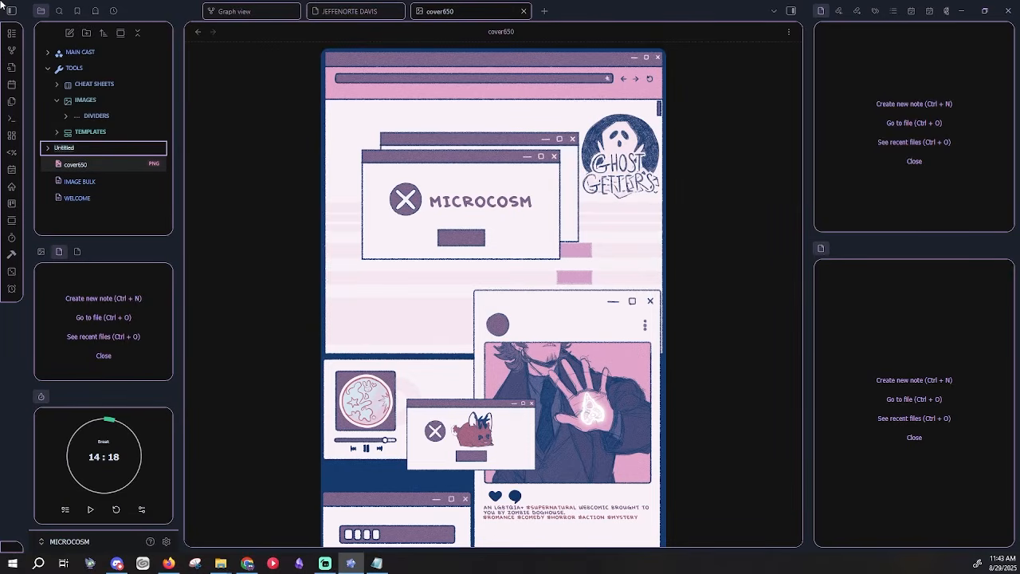
{"action": "type", "text": "AESTHETIC"}
{"action": "key", "text": "Return"}
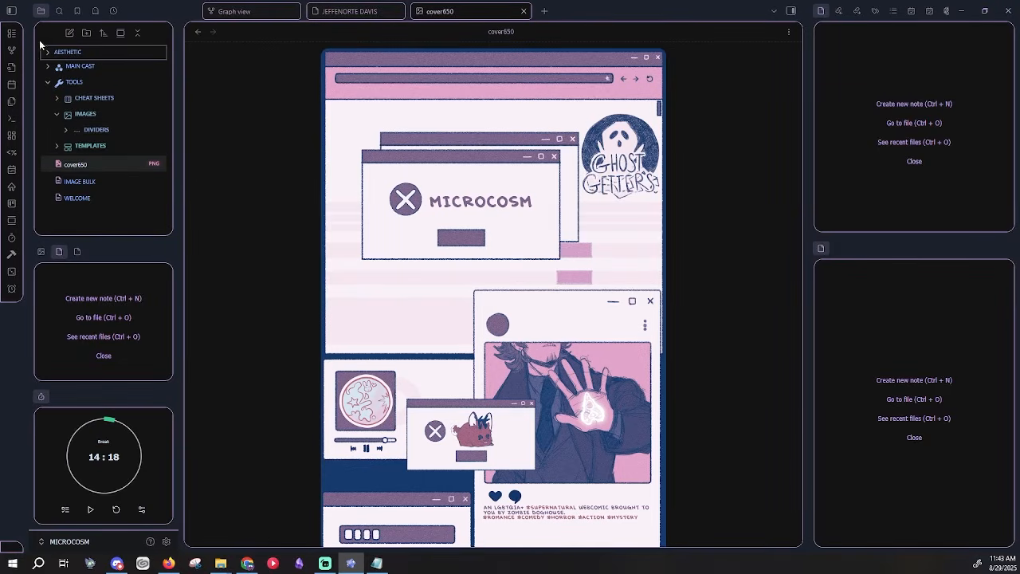
{"action": "left_click_drag", "start_coordinate": [91, 55], "coordinate": [122, 115]}
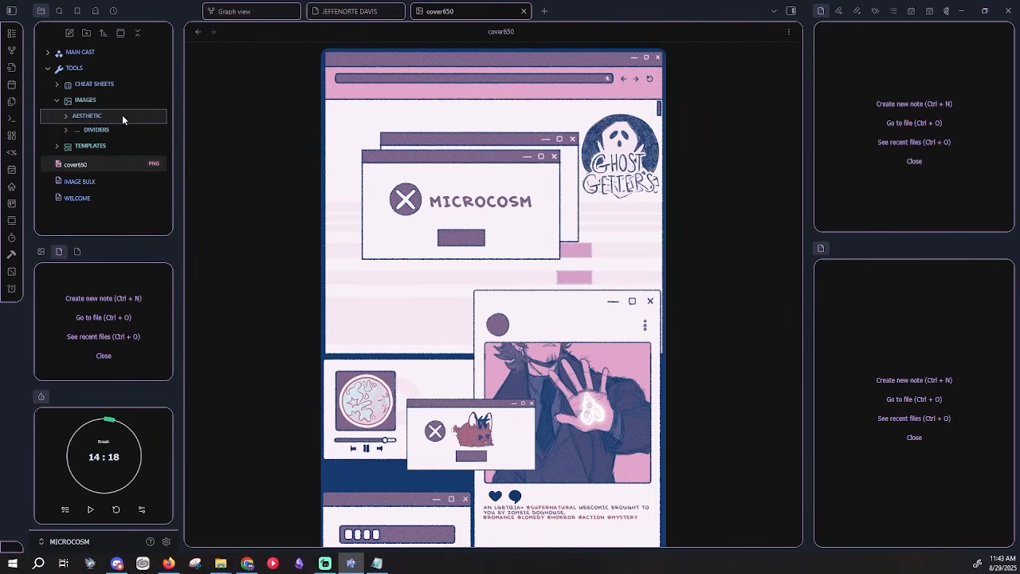
Give the AESTHETIC folder the MoonClearFill icon, and move the cover650 image into it.
{"action": "right_click", "coordinate": [103, 114]}
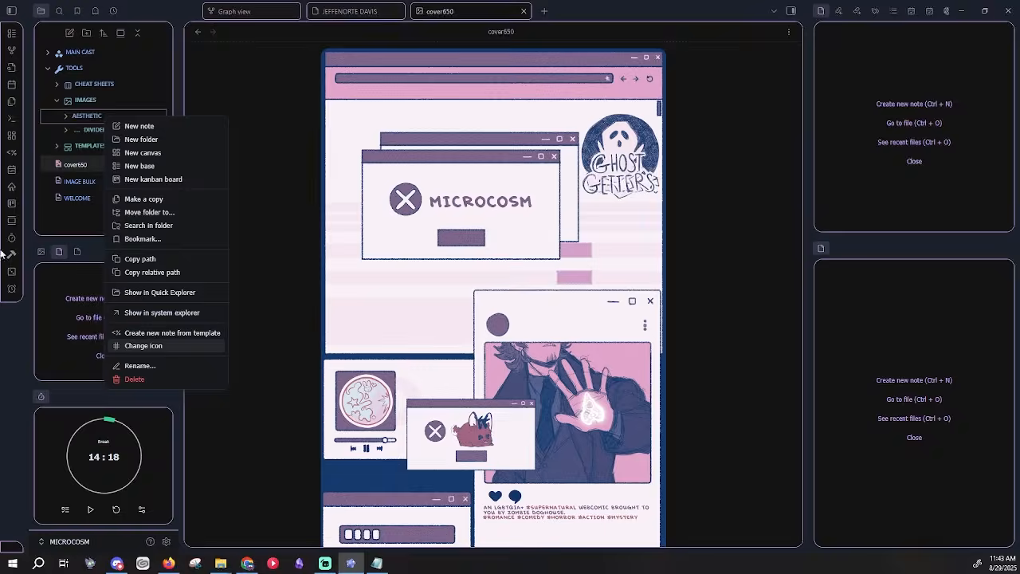
{"action": "left_click", "coordinate": [151, 345]}
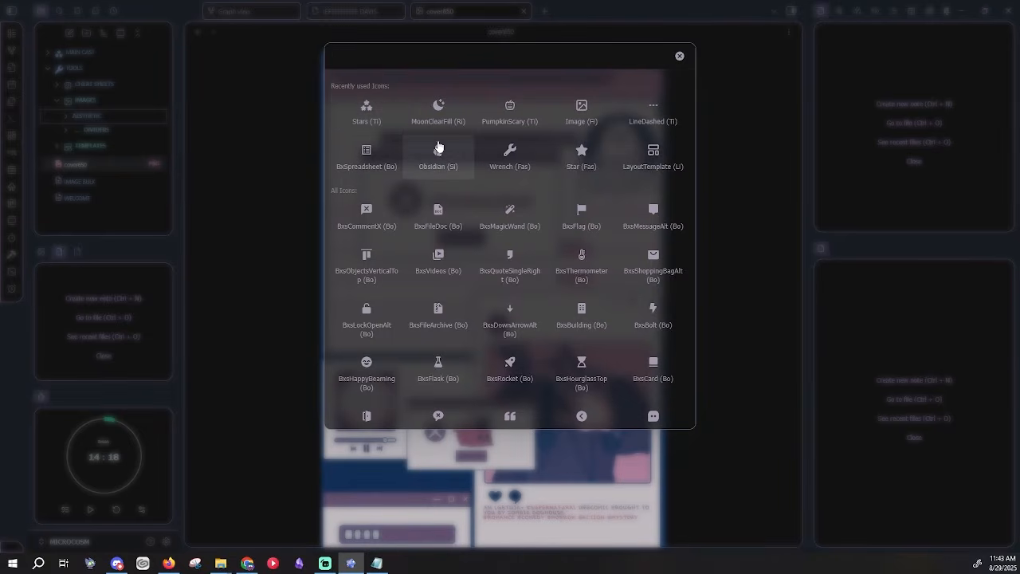
{"action": "left_click", "coordinate": [444, 116]}
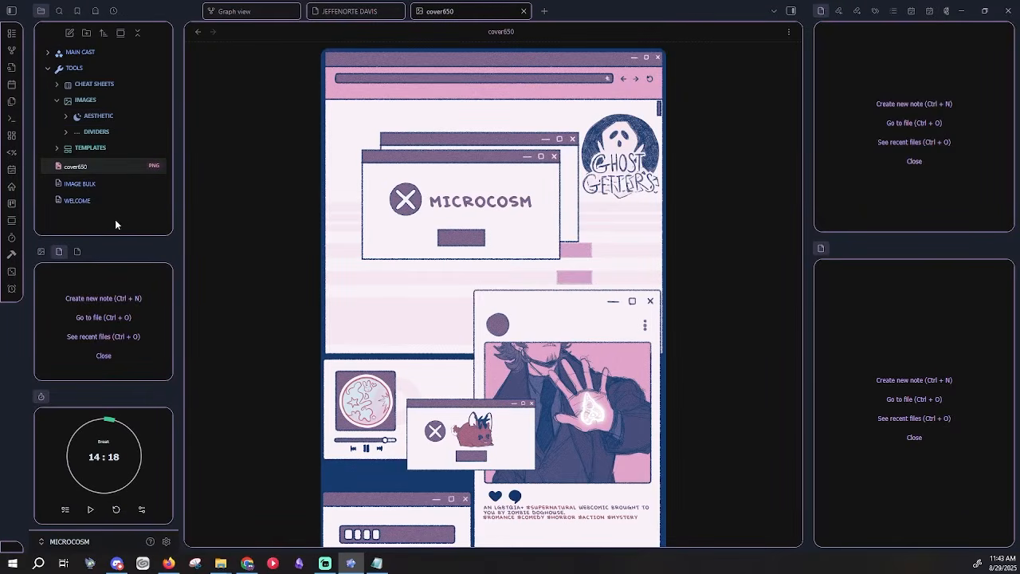
{"action": "left_click_drag", "start_coordinate": [92, 165], "coordinate": [131, 116]}
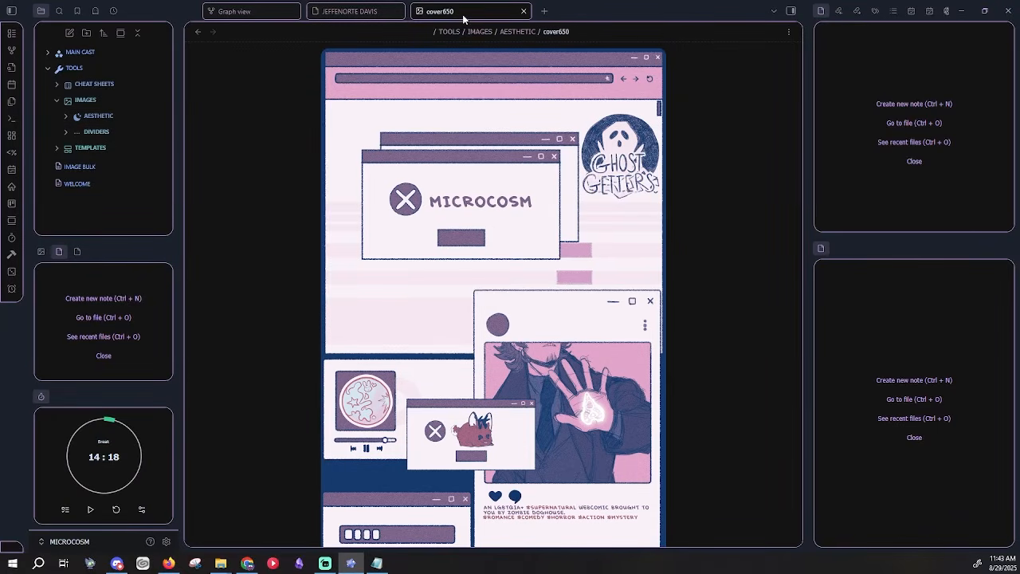
{"action": "left_click", "coordinate": [116, 116]}
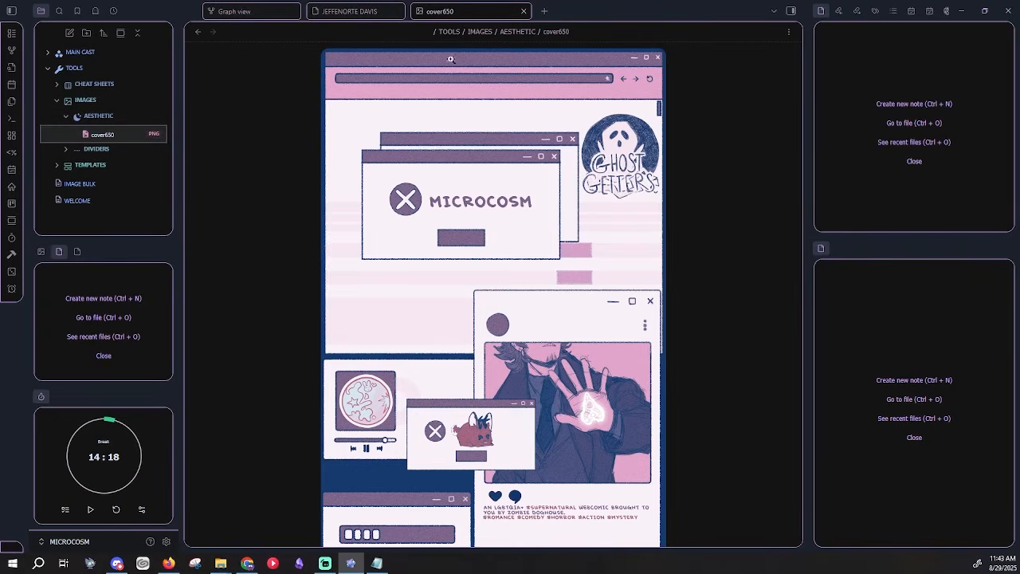
Dock the cover650 image in the right sidebar's upper pane, made taller to show it whole, and the graph view in the left sidebar's middle pane.
{"action": "left_click_drag", "start_coordinate": [434, 16], "coordinate": [829, 41]}
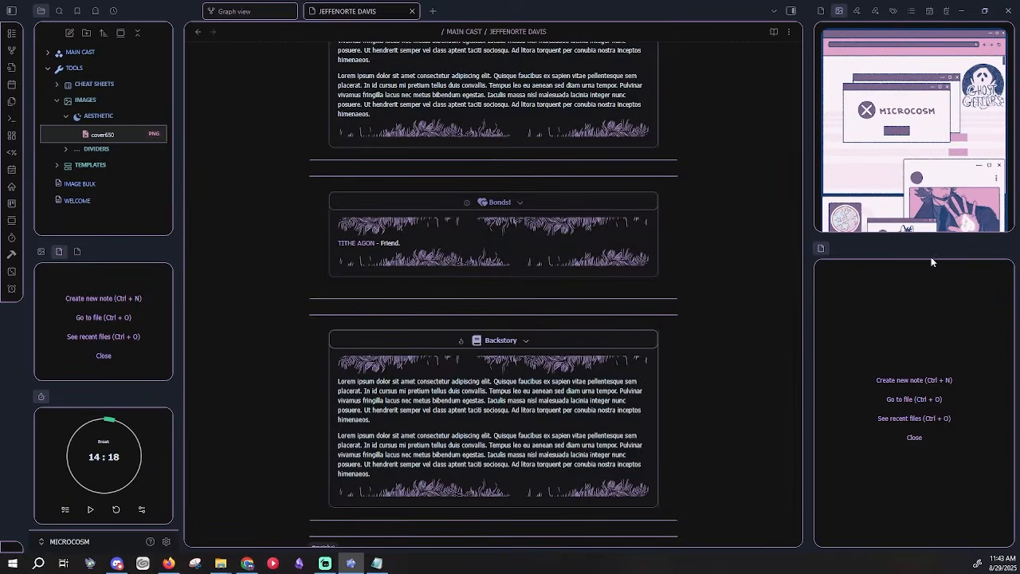
{"action": "left_click_drag", "start_coordinate": [921, 237], "coordinate": [926, 318]}
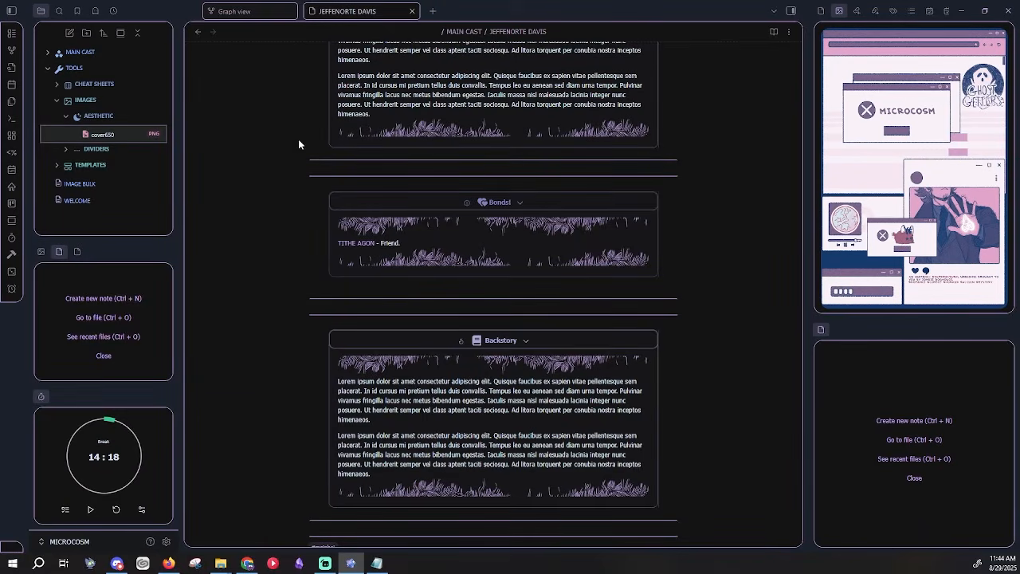
{"action": "left_click", "coordinate": [259, 12]}
{"action": "mouse_move", "coordinate": [251, 12]}
{"action": "left_mouse_down"}
{"action": "mouse_move", "coordinate": [266, 16]}
{"action": "mouse_move", "coordinate": [152, 212]}
{"action": "mouse_move", "coordinate": [92, 255]}
{"action": "left_mouse_up"}
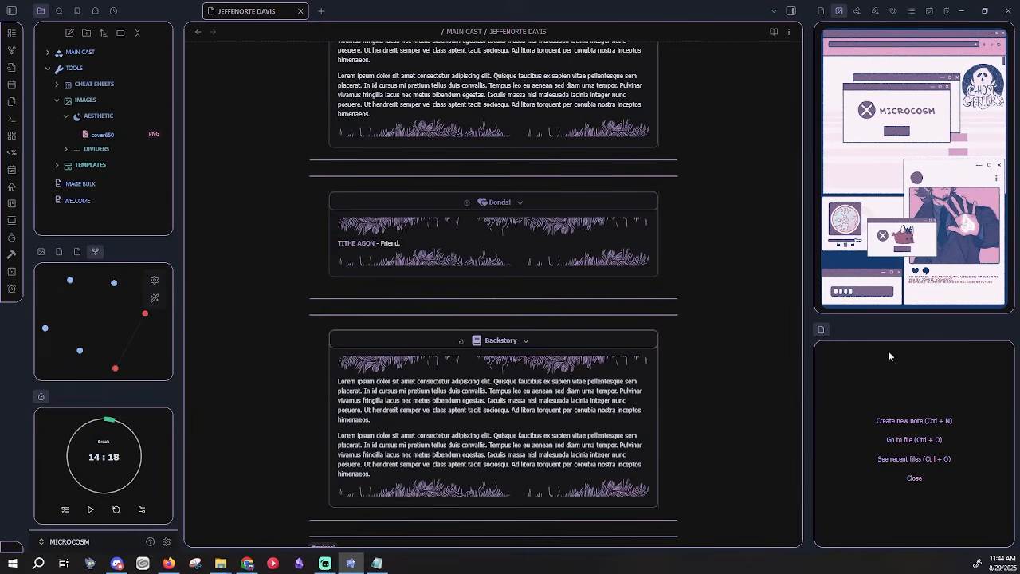
Move the IMAGE BULK note inside the TOOLS folder and collapse that folder.
{"action": "left_click", "coordinate": [80, 68]}
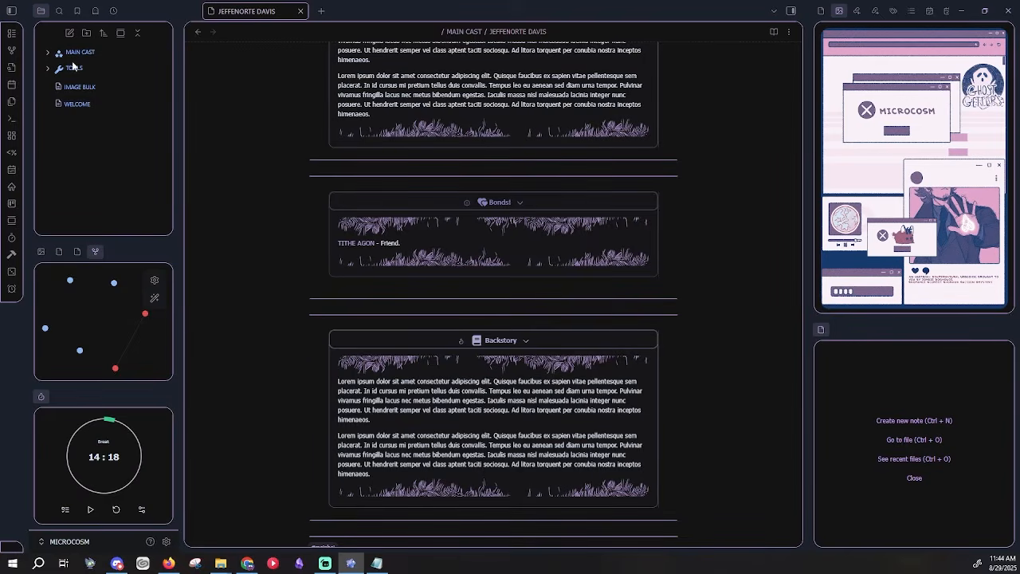
{"action": "left_click", "coordinate": [73, 68]}
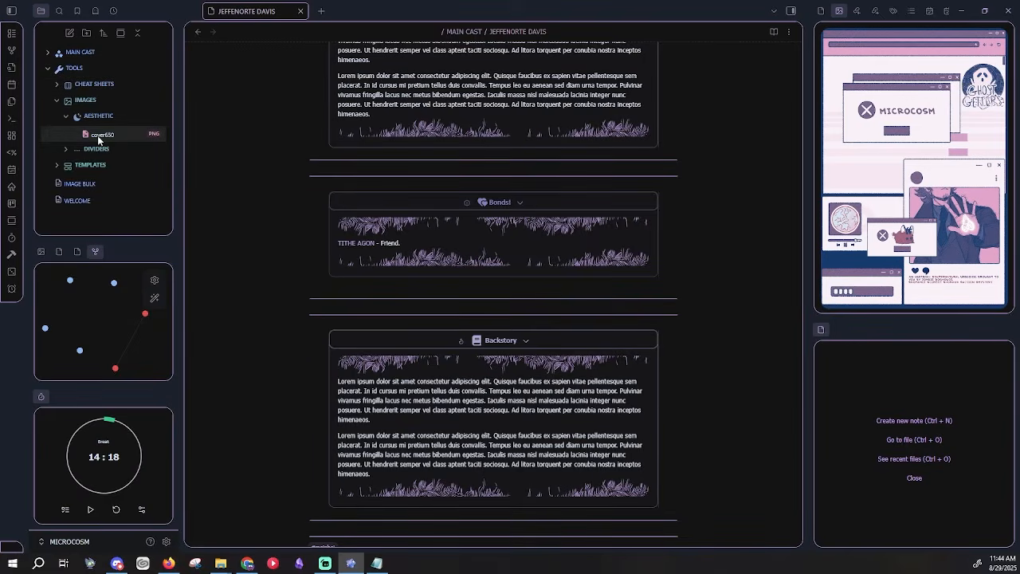
{"action": "left_click_drag", "start_coordinate": [91, 185], "coordinate": [93, 152]}
{"action": "left_click", "coordinate": [58, 68]}
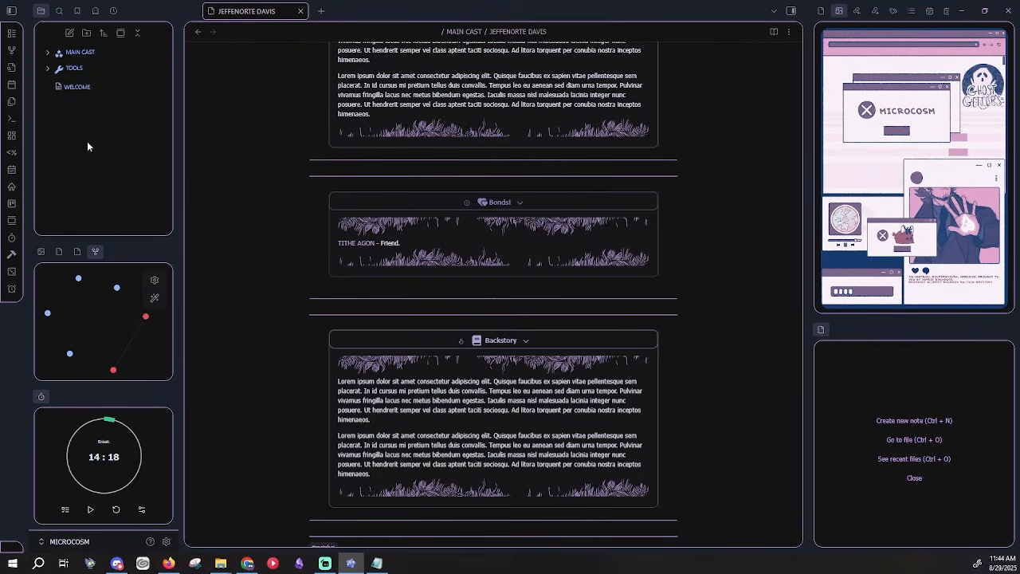
Create a note titled RANDOM THOUGHTS containing "Lorem ipsum." and dock it in the right sidebar's lower pane.
{"action": "left_click", "coordinate": [69, 34]}
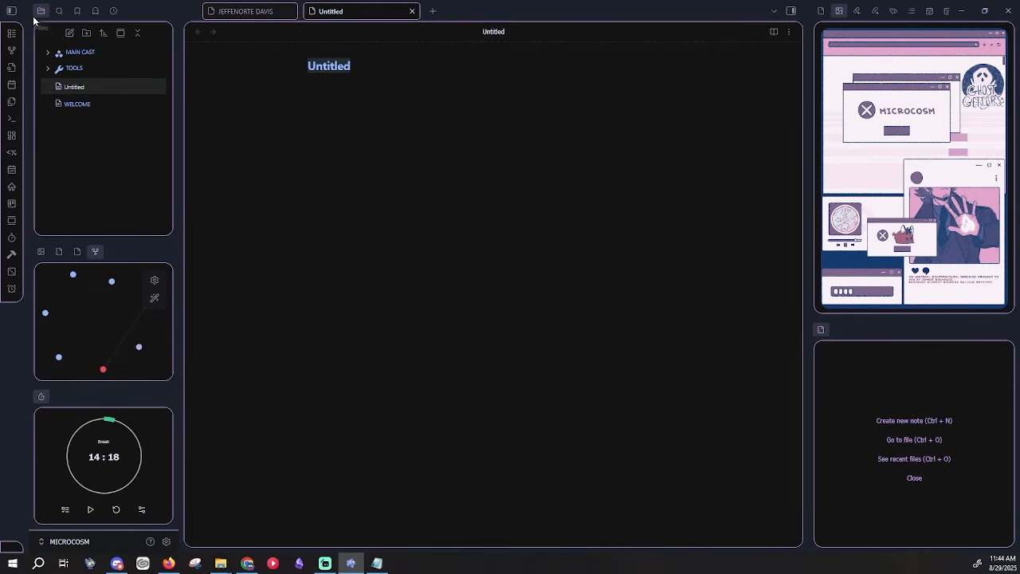
{"action": "type", "text": "RANDOM THOUGHTS"}
{"action": "key", "text": "Return"}
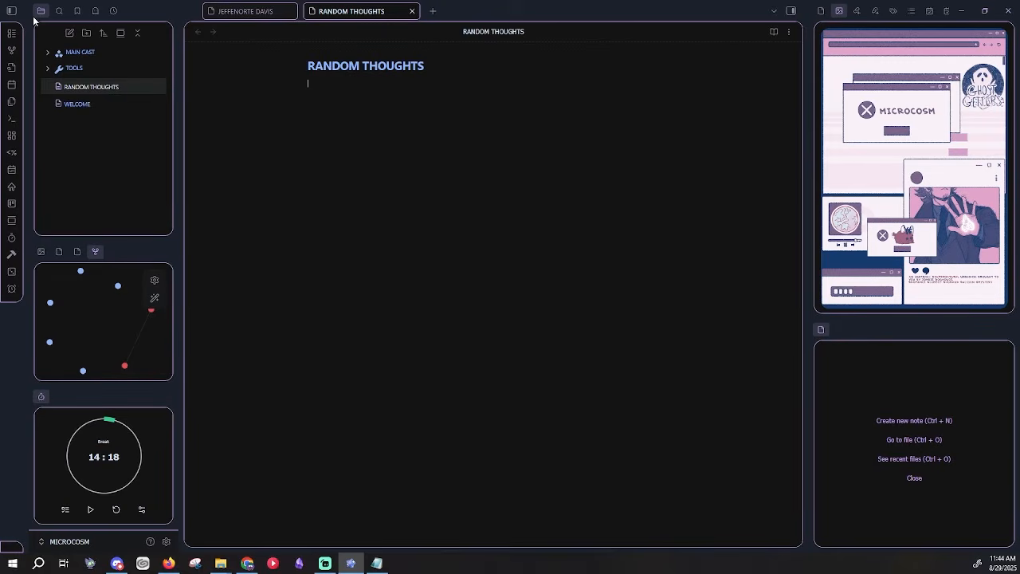
{"action": "type", "text": "Lorem ipsum"}
{"action": "left_click_drag", "start_coordinate": [351, 13], "coordinate": [883, 395]}
{"action": "left_click", "coordinate": [883, 394]}
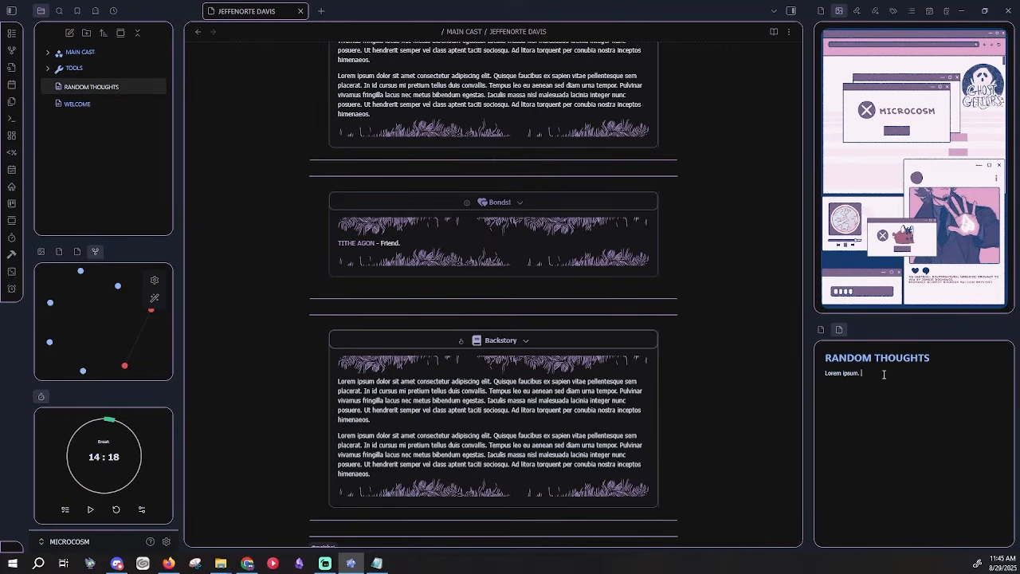
Create a new canvas in its own tab and name it Ideas.
{"action": "left_click", "coordinate": [88, 103]}
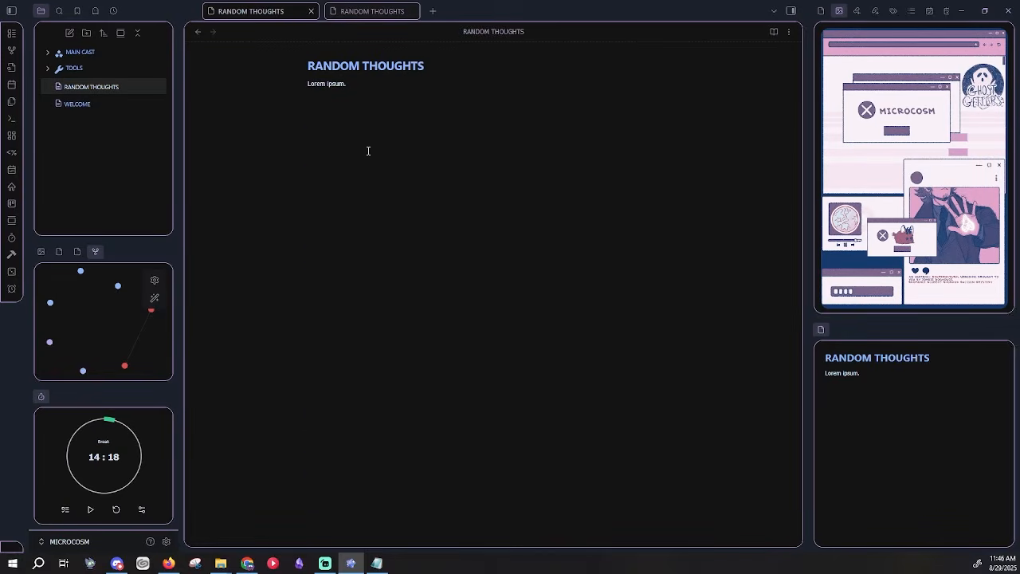
{"action": "left_click", "coordinate": [433, 13]}
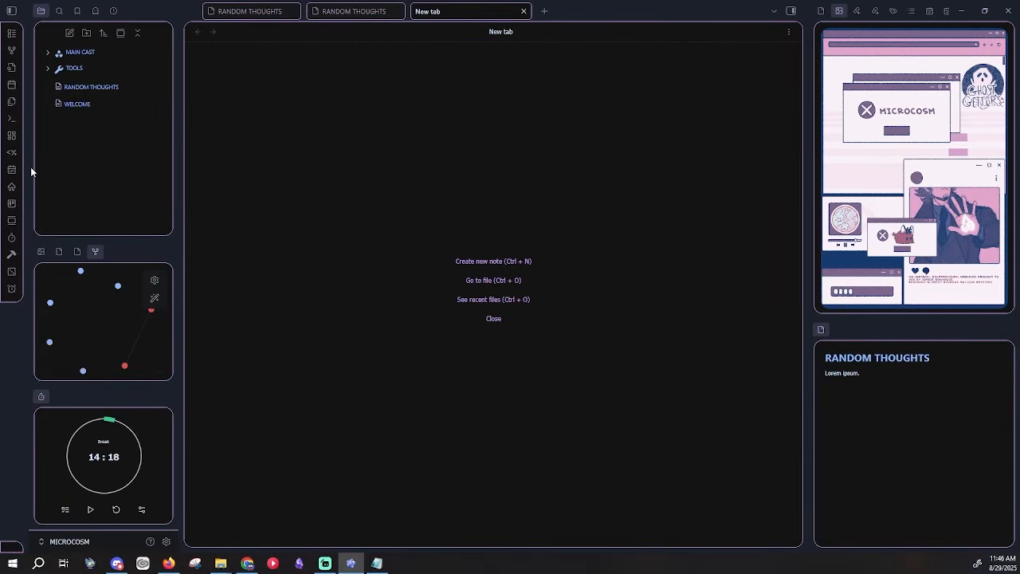
{"action": "left_click", "coordinate": [14, 137]}
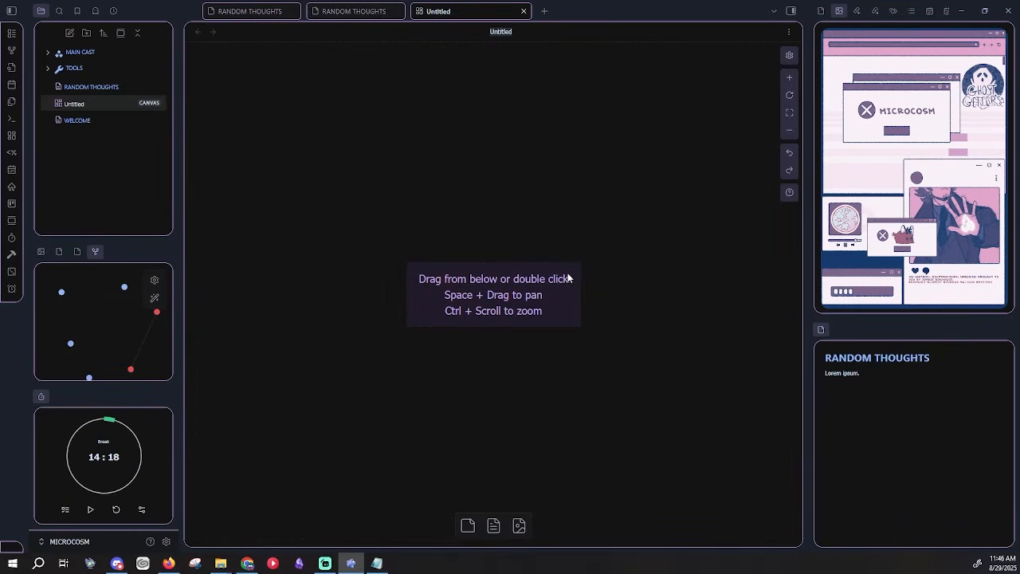
{"action": "key", "text": "space"}
{"action": "key", "text": "space"}
{"action": "scroll", "coordinate": [580, 281], "scroll_direction": "down", "scroll_amount": 3}
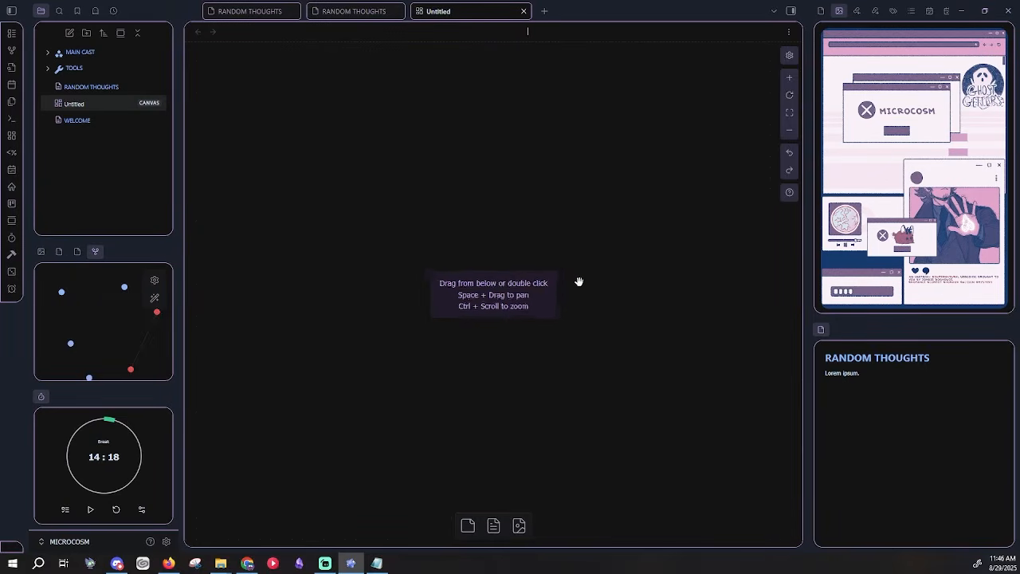
{"action": "left_click", "coordinate": [559, 32]}
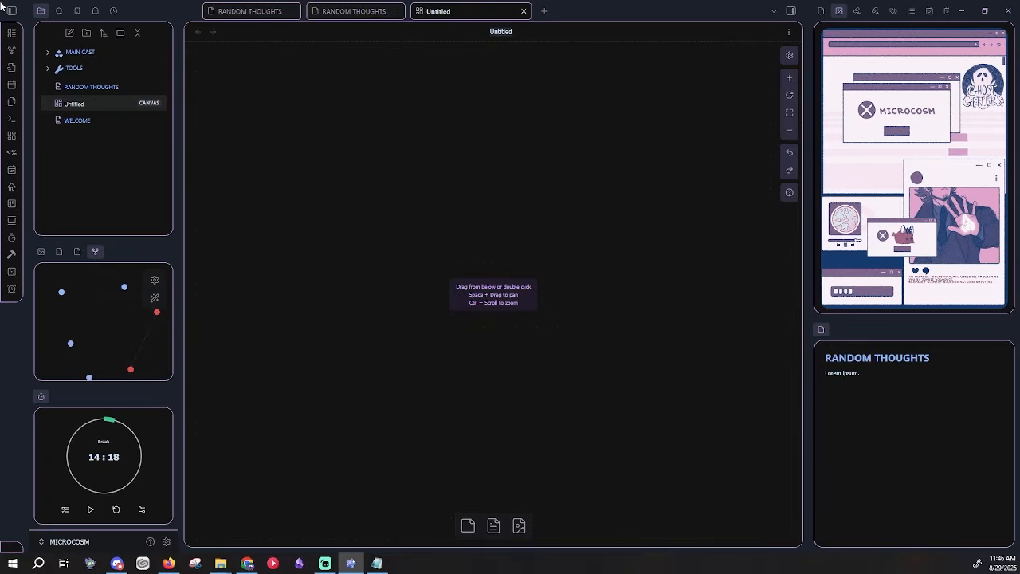
{"action": "type", "text": "Ideas"}
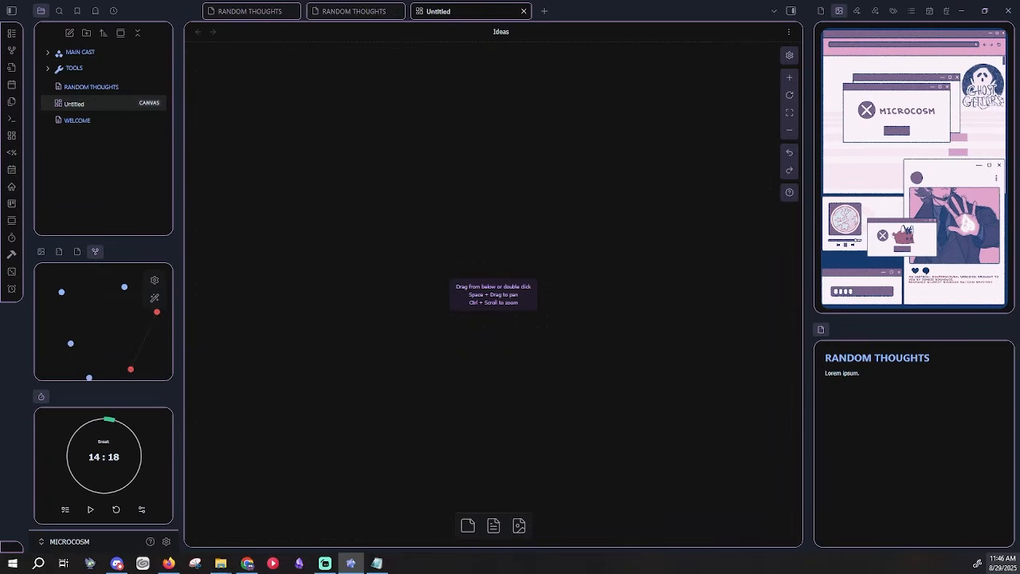
{"action": "key", "text": "Return"}
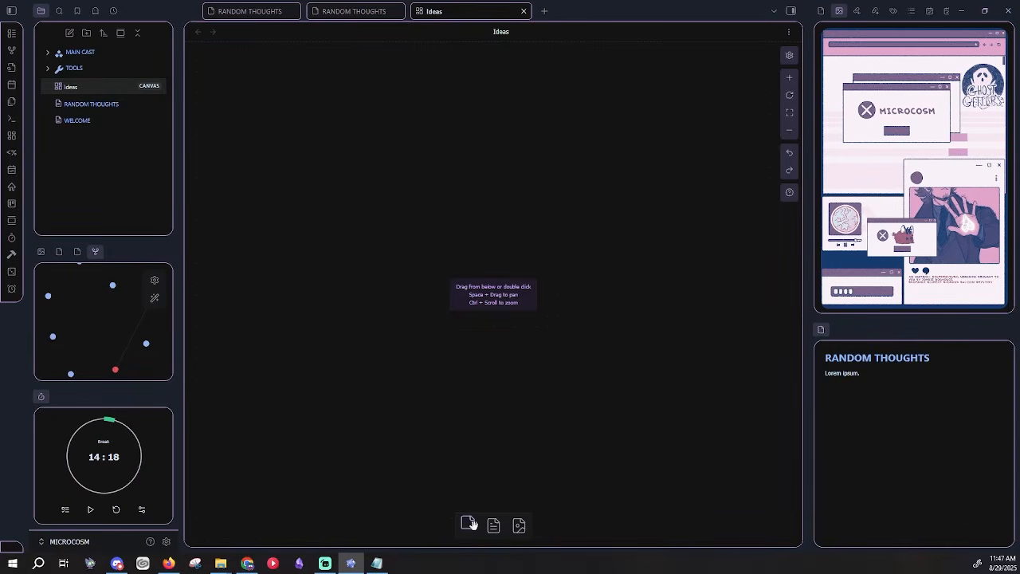
Add a text card reading "THE JEFF SITUATION" to the canvas, shrink it to fit its text and place it in the upper left area.
{"action": "scroll", "coordinate": [515, 321], "scroll_direction": "up", "scroll_amount": 5, "text": "ctrl"}
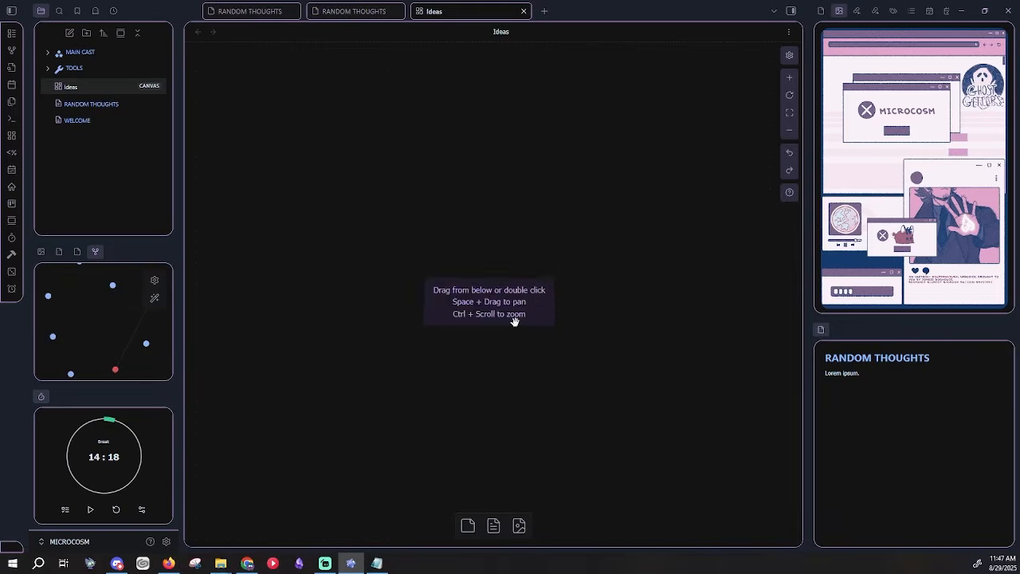
{"action": "left_click", "coordinate": [467, 525]}
{"action": "type", "text": "Je"}
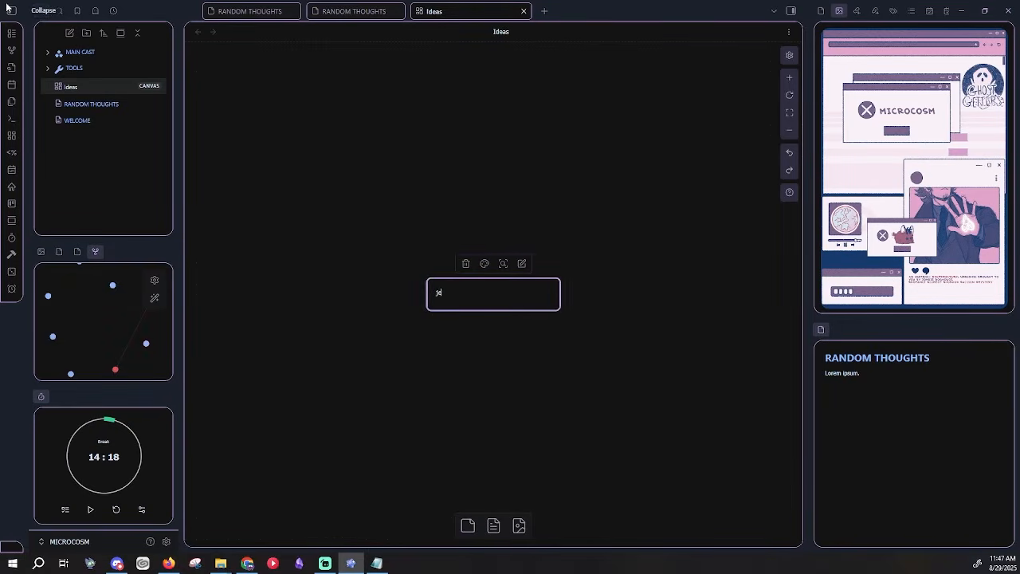
{"action": "type", "text": "THE JEFF SITUATION"}
{"action": "left_click", "coordinate": [538, 341]}
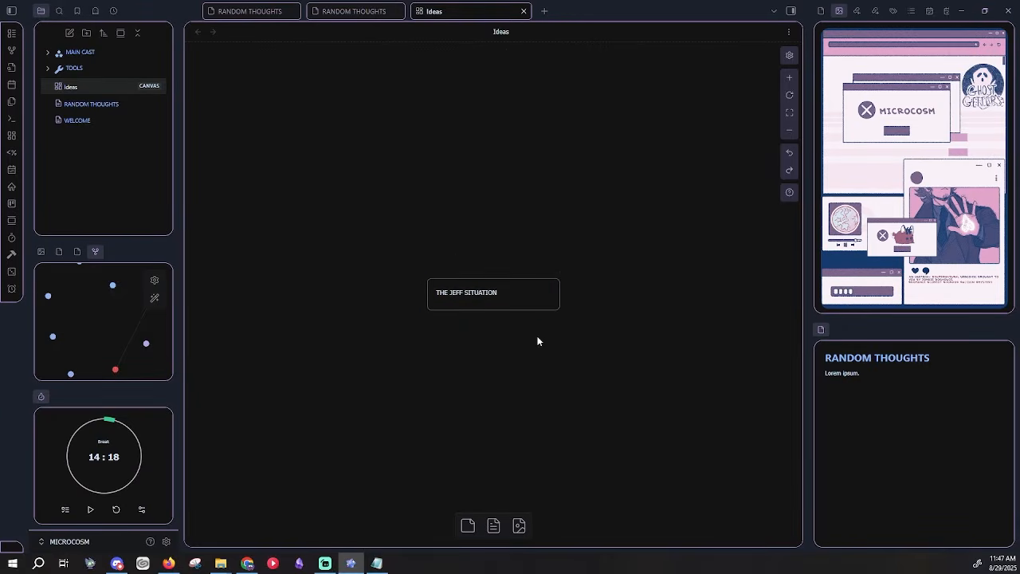
{"action": "left_click_drag", "start_coordinate": [559, 309], "coordinate": [394, 104]}
{"action": "left_click", "coordinate": [499, 175]}
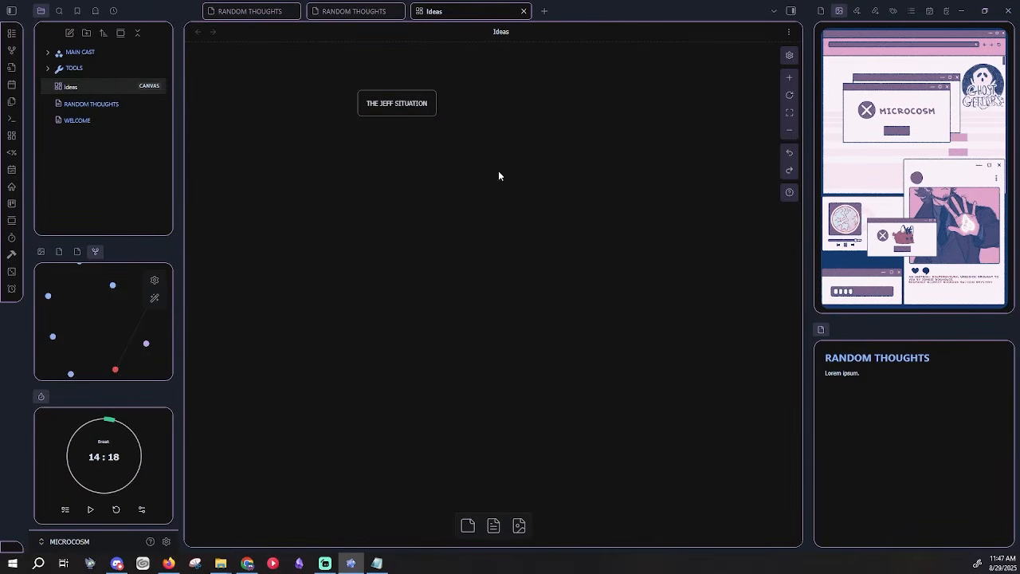
Embed the JEFFENORTE DAVIS note on the canvas directly beneath THE JEFF SITUATION card, with their left edges aligned.
{"action": "left_click", "coordinate": [493, 526]}
{"action": "left_click", "coordinate": [425, 151]}
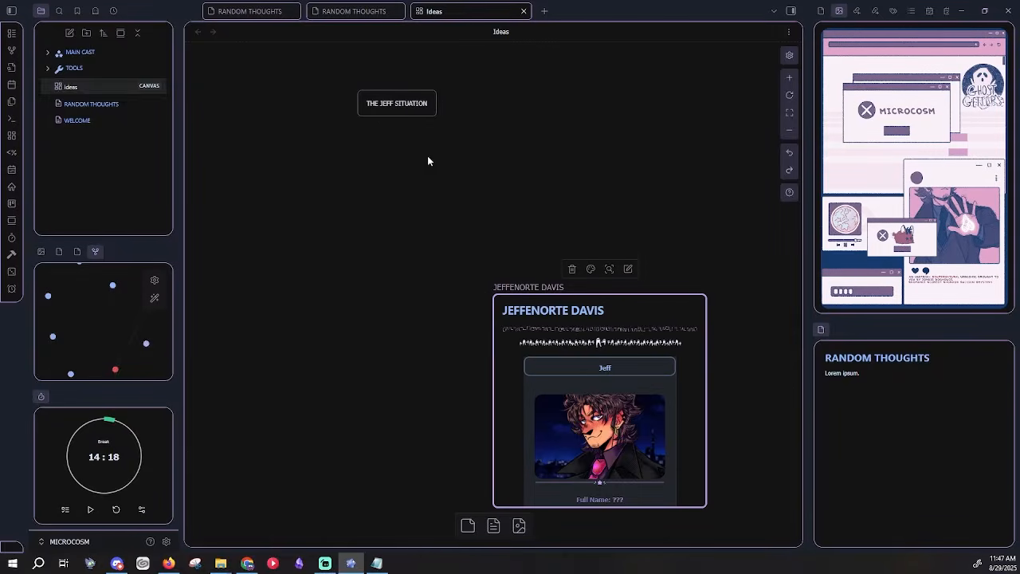
{"action": "left_click_drag", "start_coordinate": [611, 409], "coordinate": [429, 257]}
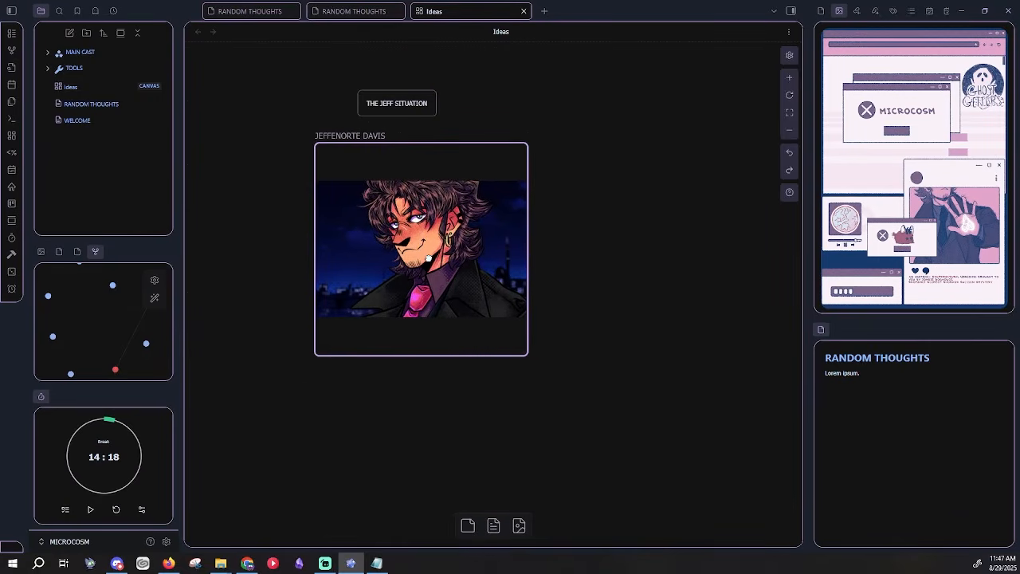
{"action": "scroll", "coordinate": [440, 231], "scroll_direction": "down", "scroll_amount": 6}
{"action": "scroll", "coordinate": [437, 251], "scroll_direction": "down", "scroll_amount": 10}
{"action": "scroll", "coordinate": [441, 267], "scroll_direction": "up", "scroll_amount": 15}
{"action": "left_click_drag", "start_coordinate": [402, 232], "coordinate": [442, 231]}
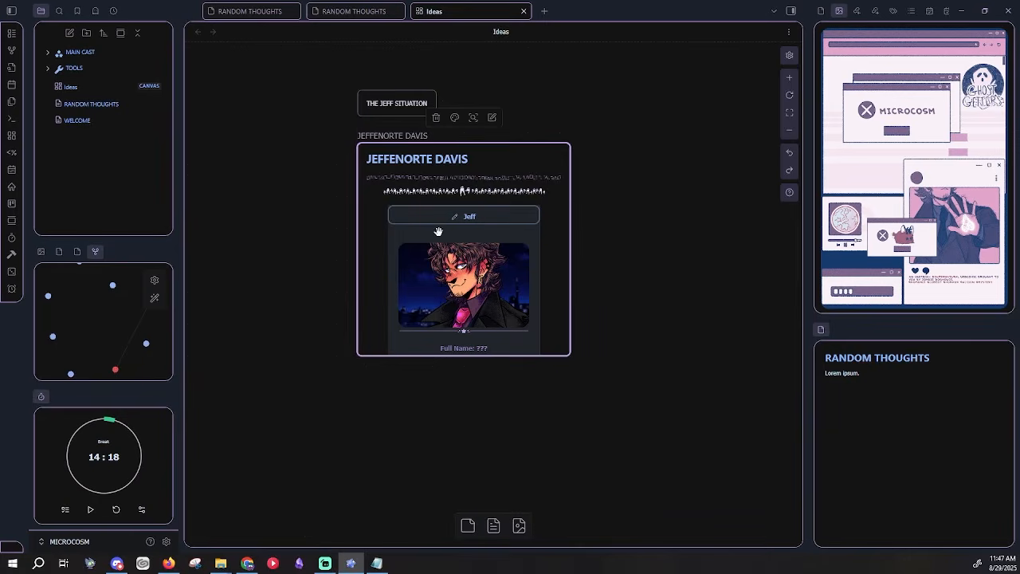
{"action": "left_click", "coordinate": [216, 122]}
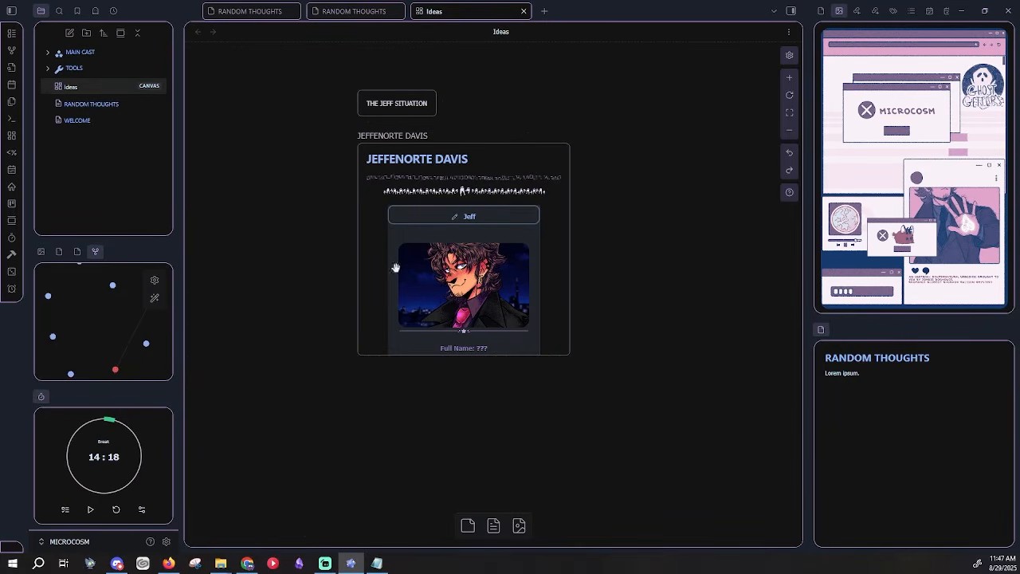
{"action": "scroll", "coordinate": [476, 338], "scroll_direction": "down", "scroll_amount": 3}
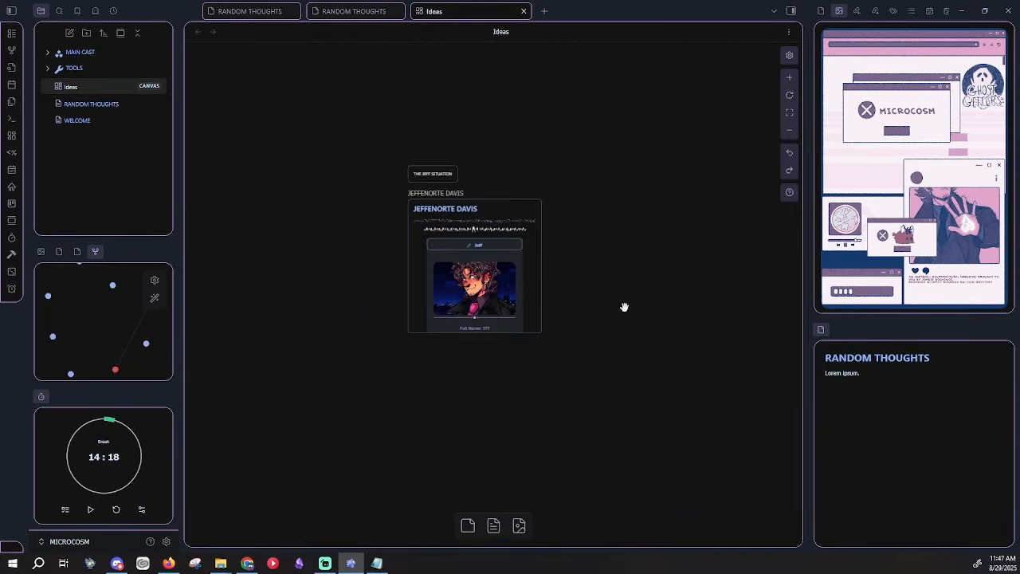
{"action": "left_click_drag", "start_coordinate": [624, 303], "coordinate": [533, 273]}
{"action": "left_click_drag", "start_coordinate": [385, 145], "coordinate": [516, 330]}
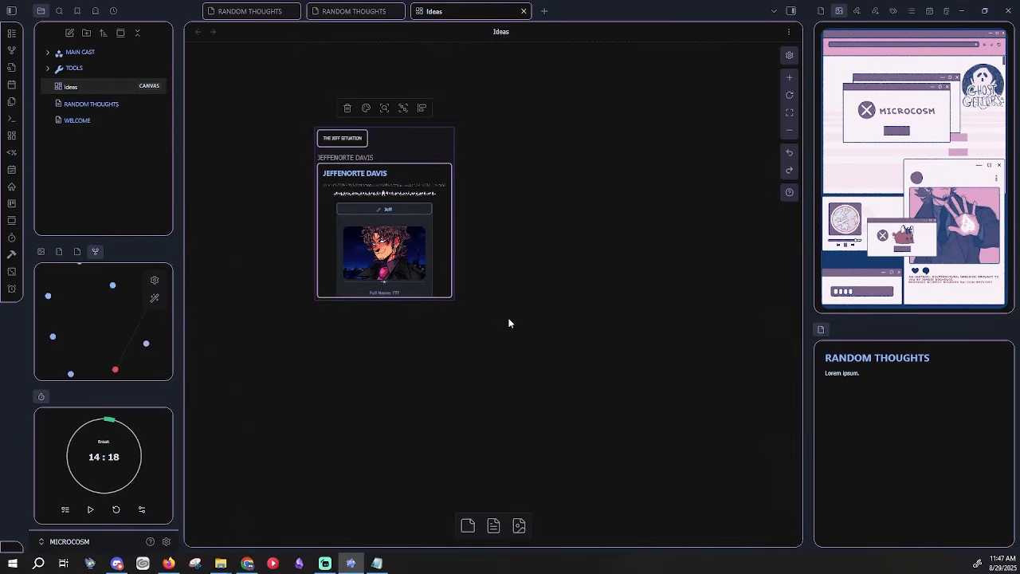
{"action": "left_click", "coordinate": [404, 109]}
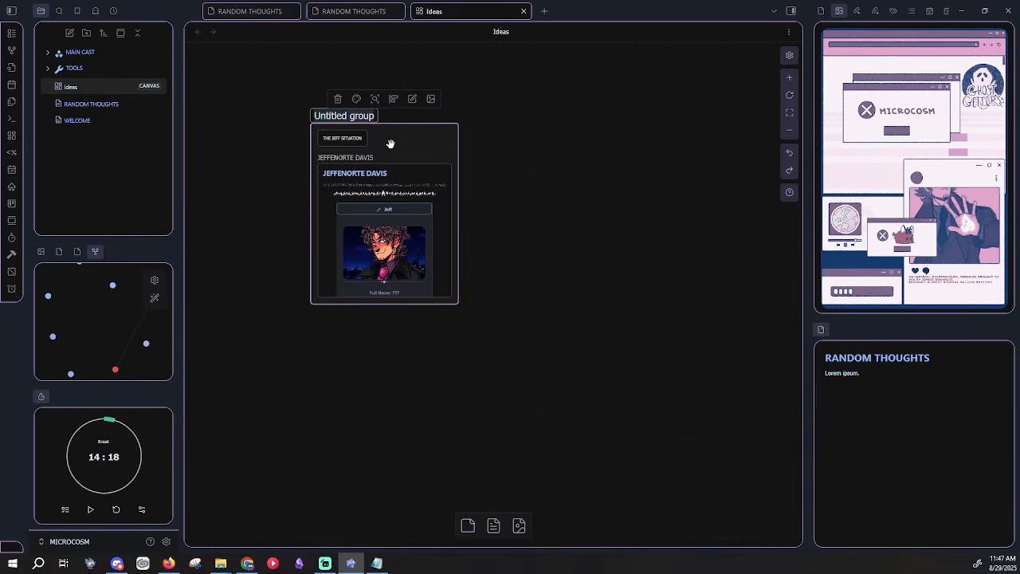
{"action": "type", "text": "Jeff Stuff"}
{"action": "key", "text": "Return"}
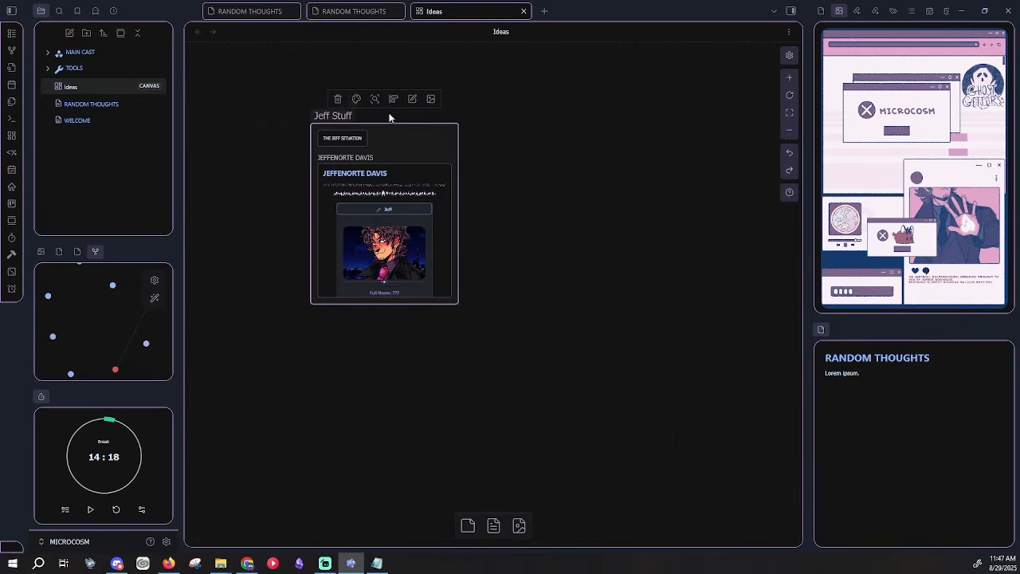
Color the Jeff Stuff group cyan.
{"action": "left_click", "coordinate": [356, 99]}
{"action": "left_click", "coordinate": [408, 122]}
{"action": "left_click", "coordinate": [522, 325]}
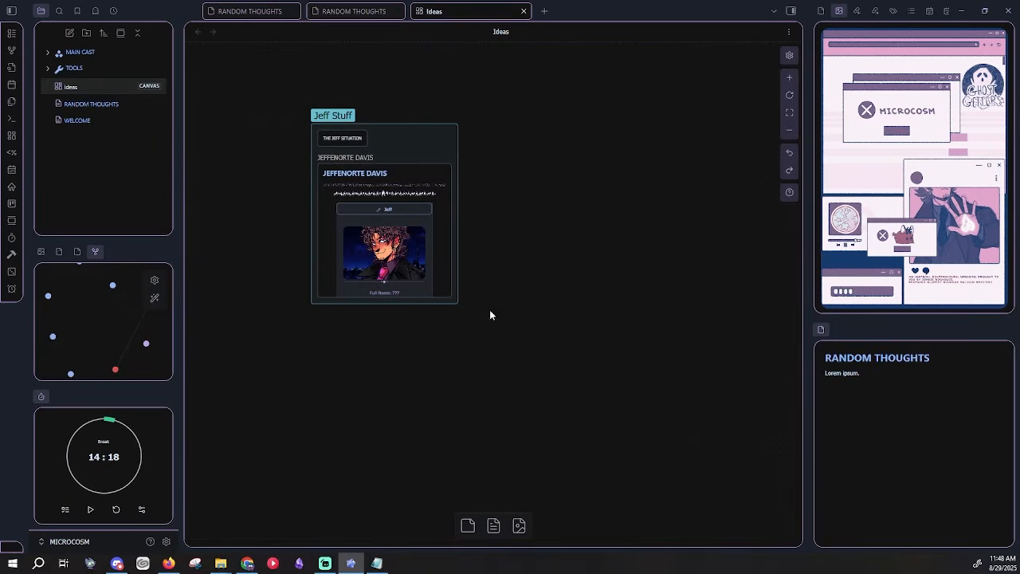
Add a text card reading "TITHE IDEAS", shrink it to fit and place it right of the Jeff Stuff group, level with its card.
{"action": "left_click_drag", "start_coordinate": [499, 383], "coordinate": [476, 370]}
{"action": "left_click", "coordinate": [468, 525]}
{"action": "type", "text": "TIT"}
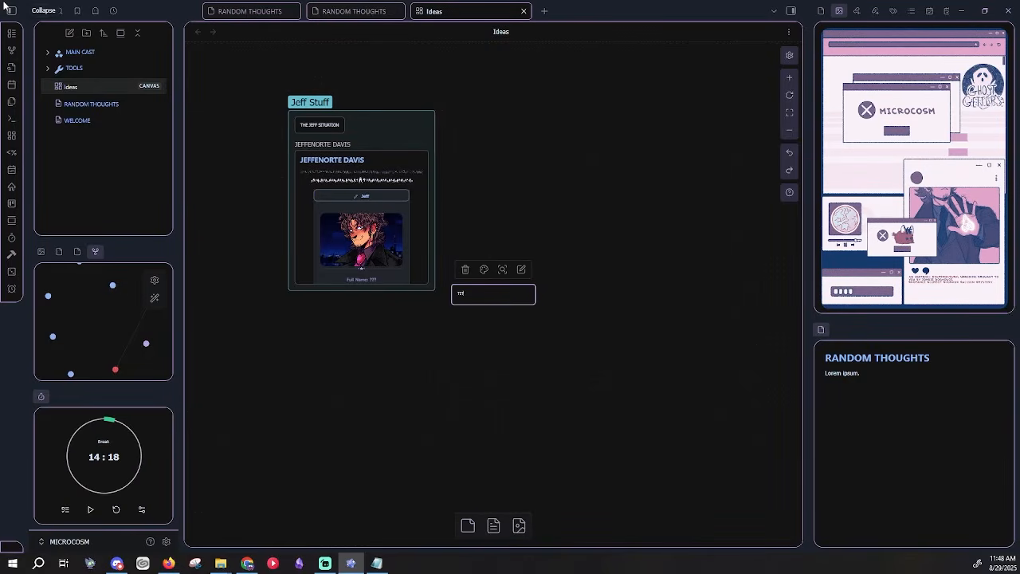
{"action": "type", "text": "HE IDEAS"}
{"action": "left_click_drag", "start_coordinate": [532, 297], "coordinate": [579, 125]}
{"action": "left_click", "coordinate": [471, 314]}
{"action": "left_click", "coordinate": [606, 346]}
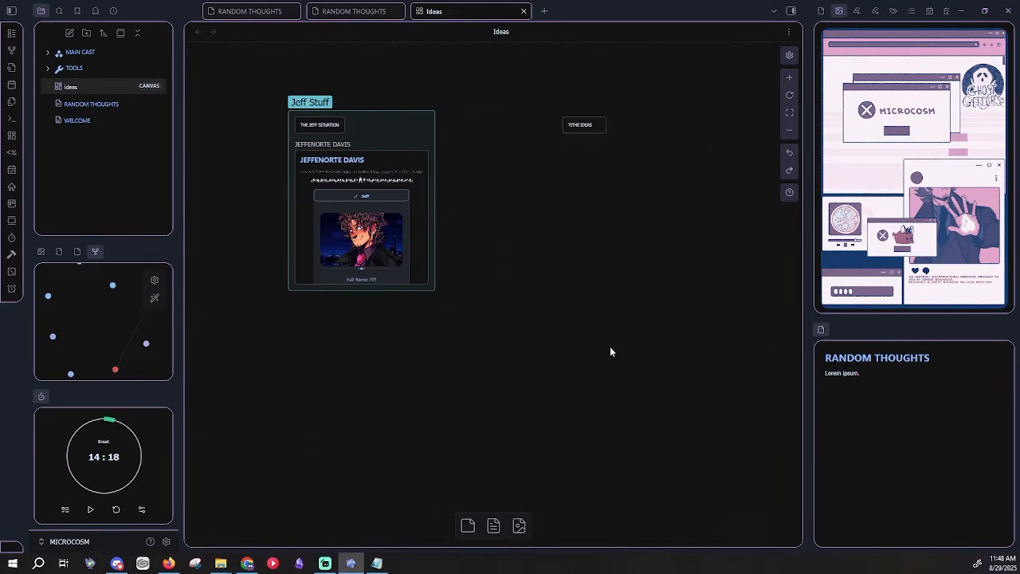
Embed the TITHE AGON note on the canvas directly beneath the TITHE IDEAS card, with their left edges aligned.
{"action": "left_click", "coordinate": [493, 525]}
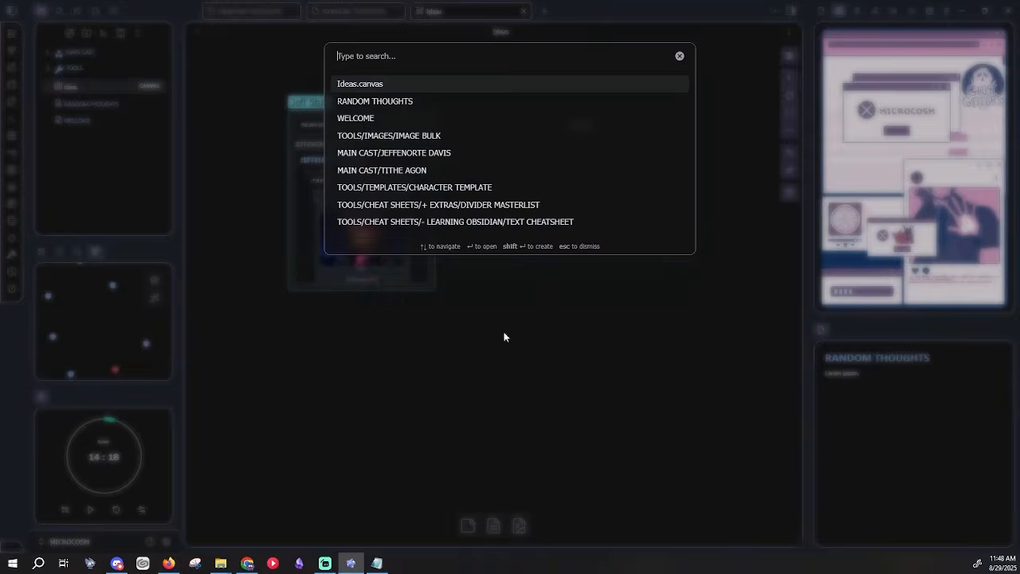
{"action": "left_click", "coordinate": [428, 169]}
{"action": "left_click_drag", "start_coordinate": [605, 366], "coordinate": [674, 225]}
{"action": "left_click", "coordinate": [615, 351]}
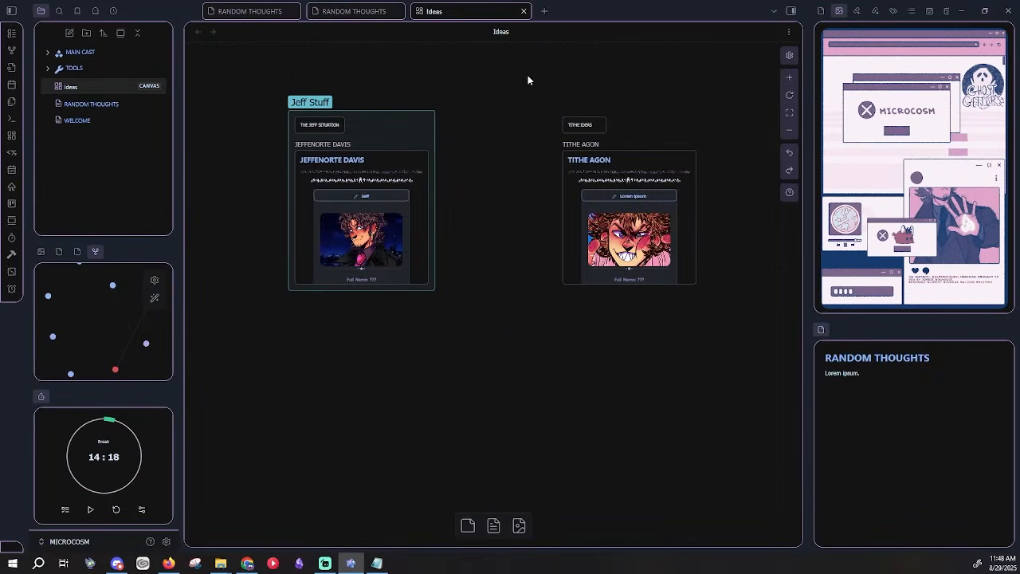
Group the TITHE IDEAS card with the TITHE AGON note and color the group orange.
{"action": "left_click_drag", "start_coordinate": [526, 80], "coordinate": [752, 317]}
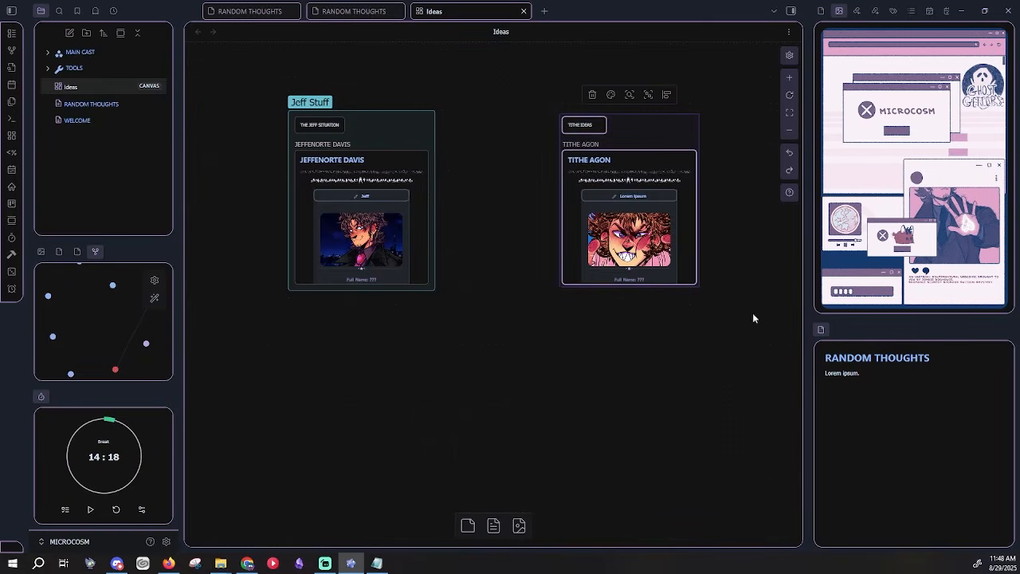
{"action": "left_click", "coordinate": [635, 94]}
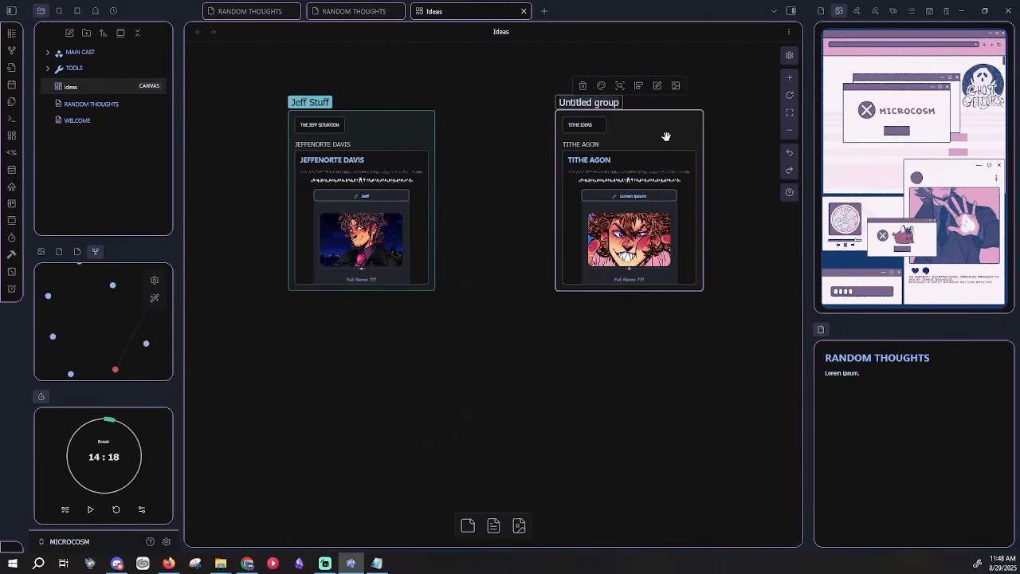
{"action": "left_click", "coordinate": [602, 85]}
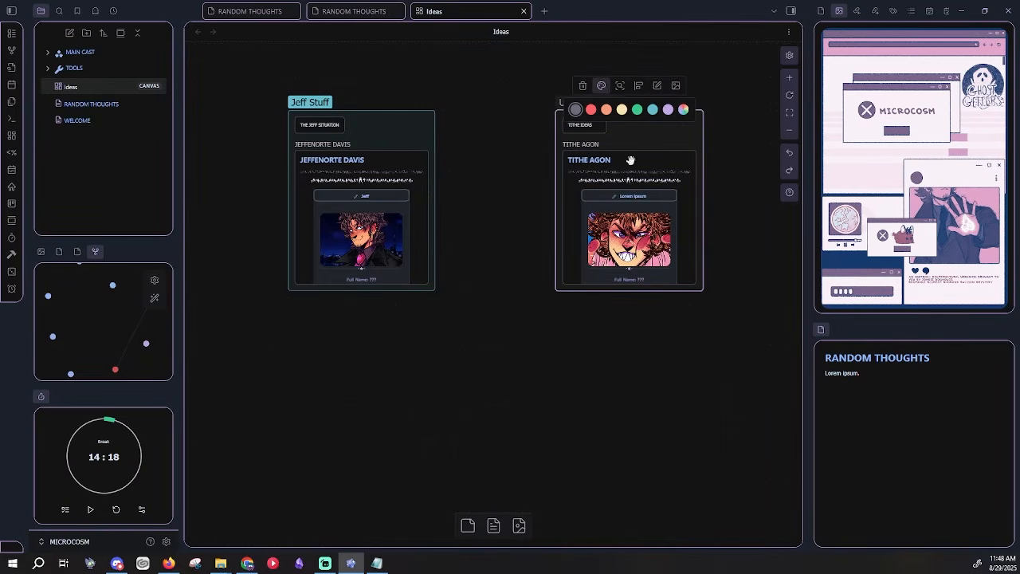
{"action": "left_click", "coordinate": [606, 109]}
{"action": "left_click", "coordinate": [658, 396]}
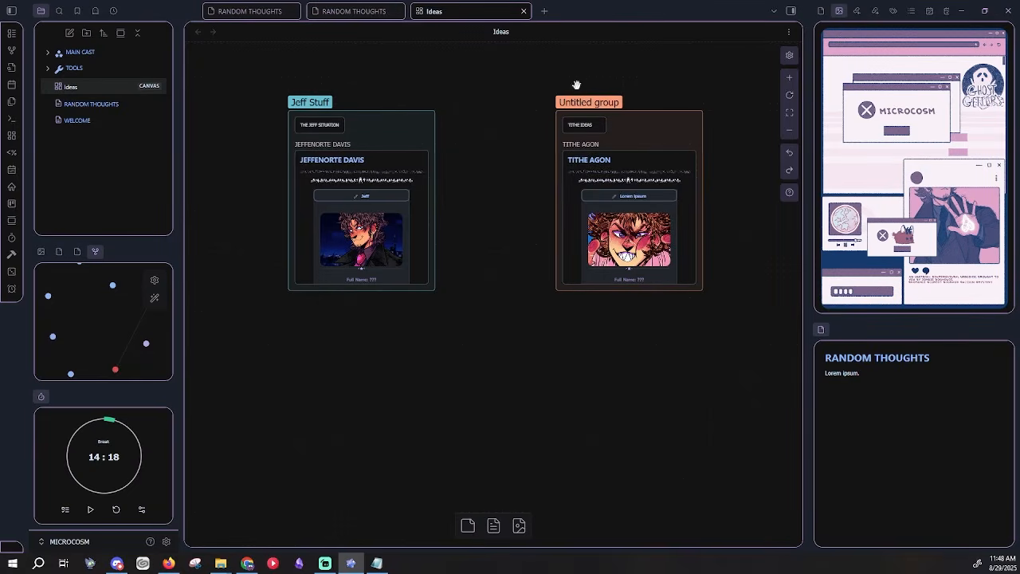
Rename the orange group "Tithe Stuff".
{"action": "left_click", "coordinate": [629, 110]}
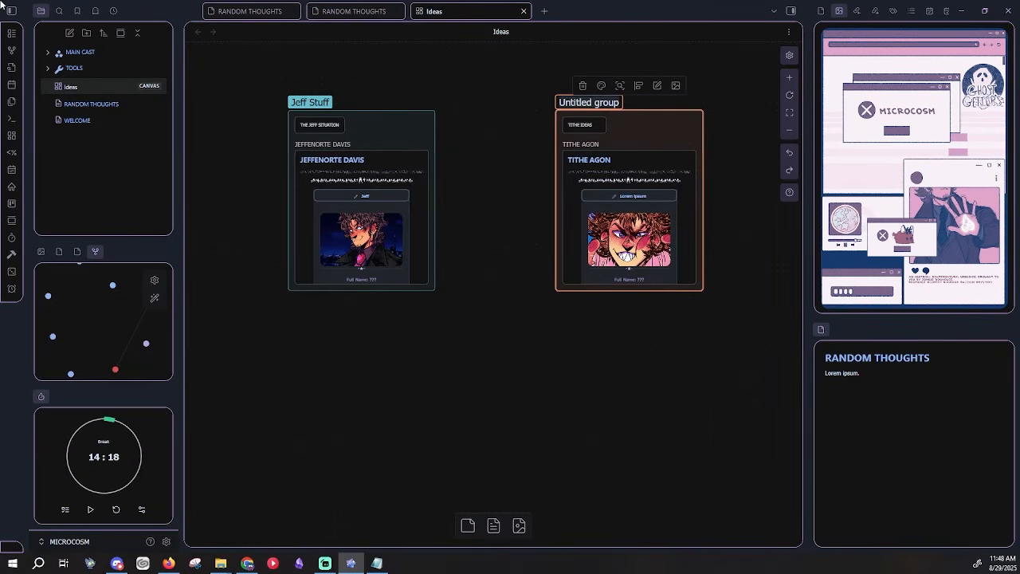
{"action": "key", "text": "Return"}
{"action": "type", "text": "Tithe S"}
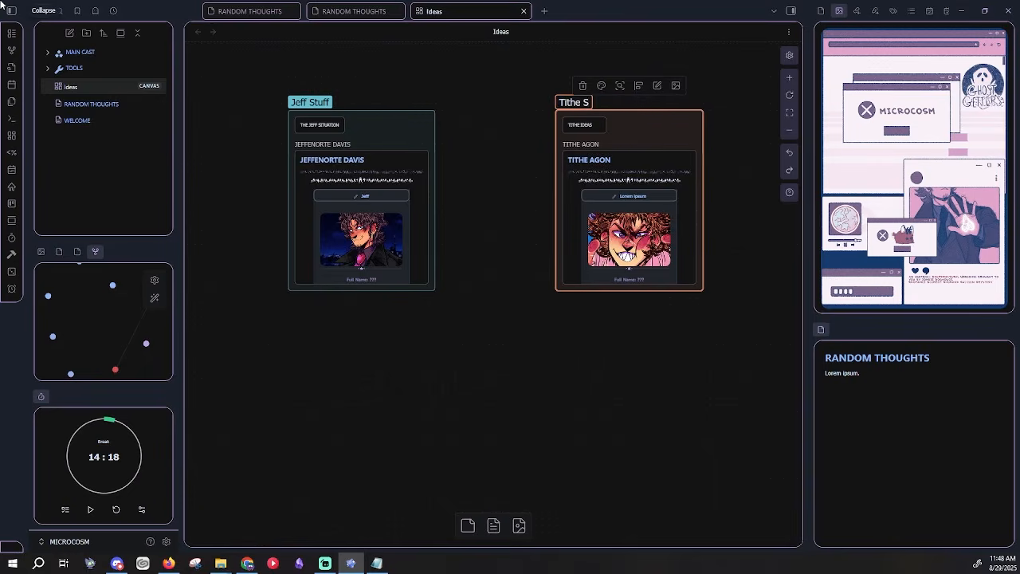
{"action": "type", "text": "tuff"}
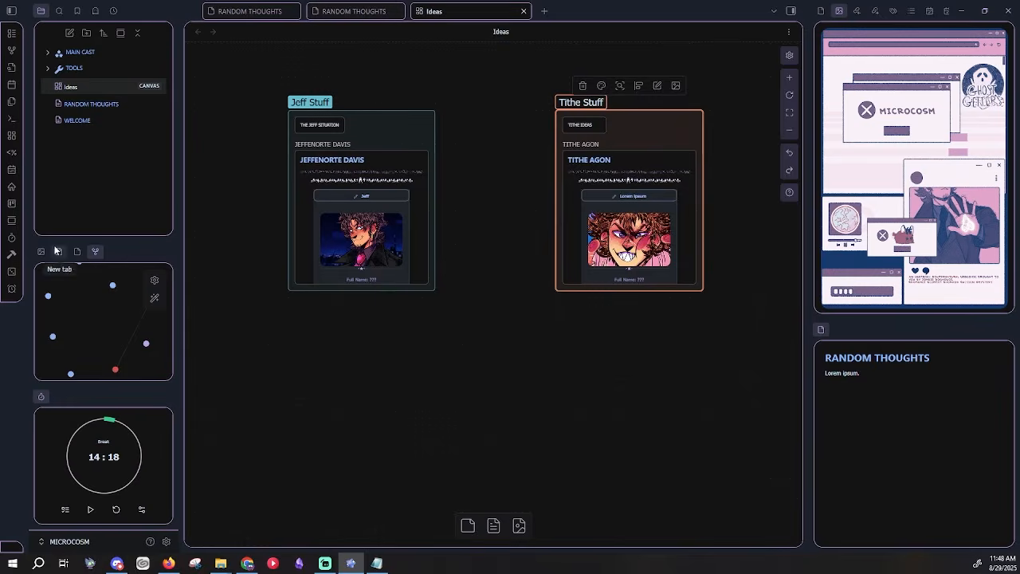
{"action": "left_click", "coordinate": [442, 431]}
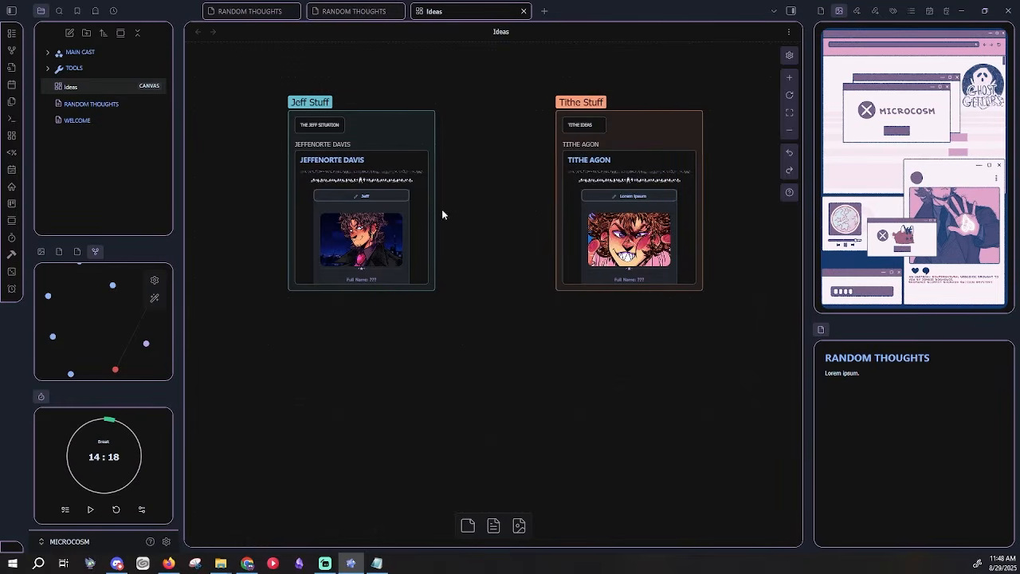
Connect Jeff Stuff to Tithe Stuff with two arrows, one between their facing sides and one between their bottom edges.
{"action": "left_click_drag", "start_coordinate": [435, 200], "coordinate": [555, 200]}
{"action": "mouse_move", "coordinate": [604, 224]}
{"action": "left_mouse_down"}
{"action": "mouse_move", "coordinate": [590, 225]}
{"action": "mouse_move", "coordinate": [602, 224]}
{"action": "left_mouse_up"}
{"action": "left_click", "coordinate": [515, 310]}
{"action": "left_click_drag", "start_coordinate": [362, 291], "coordinate": [630, 293]}
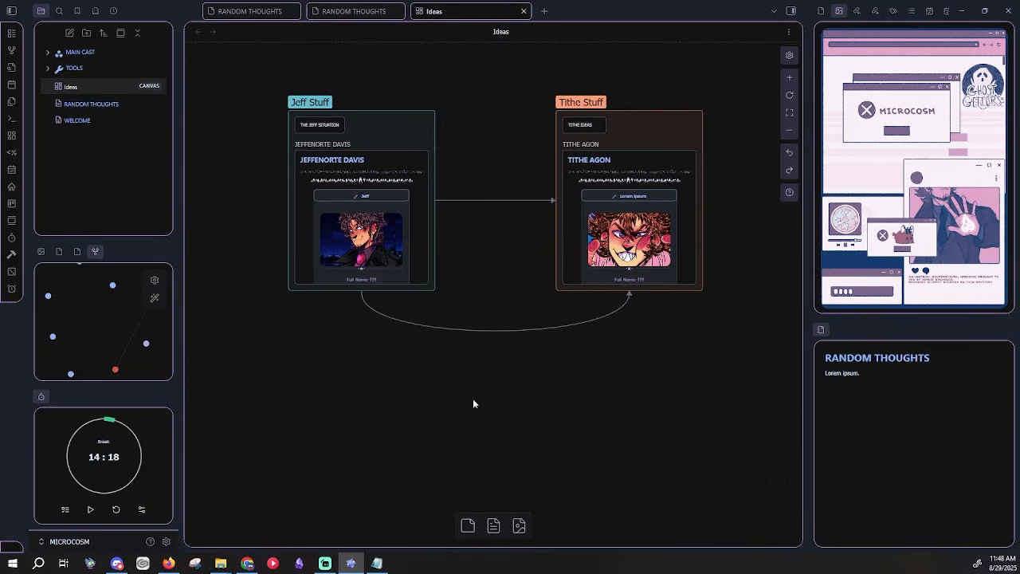
Label the curved arrow between the groups' bottom edges "Meets".
{"action": "left_click", "coordinate": [481, 330]}
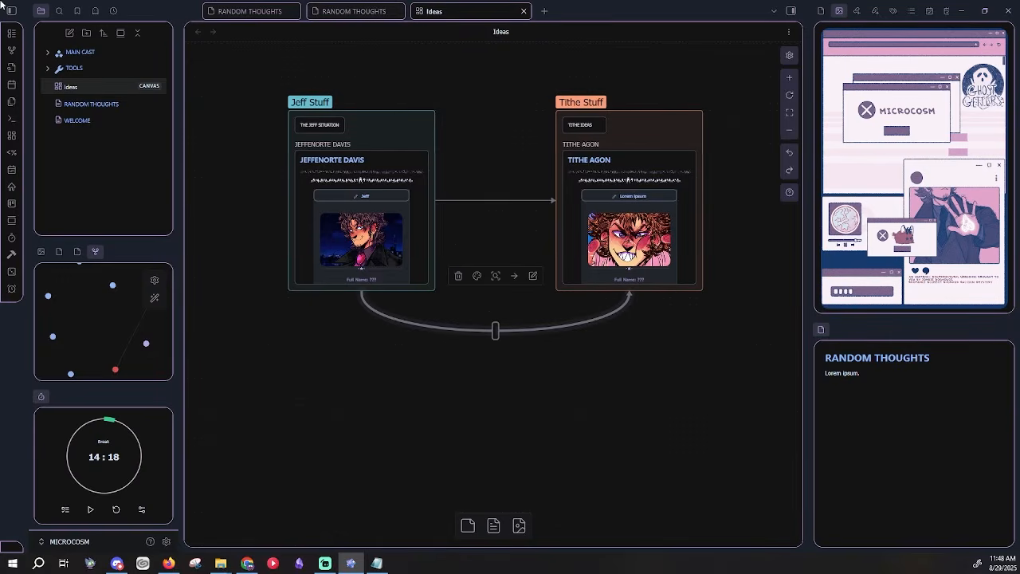
{"action": "type", "text": "Meets"}
{"action": "left_click", "coordinate": [616, 431]}
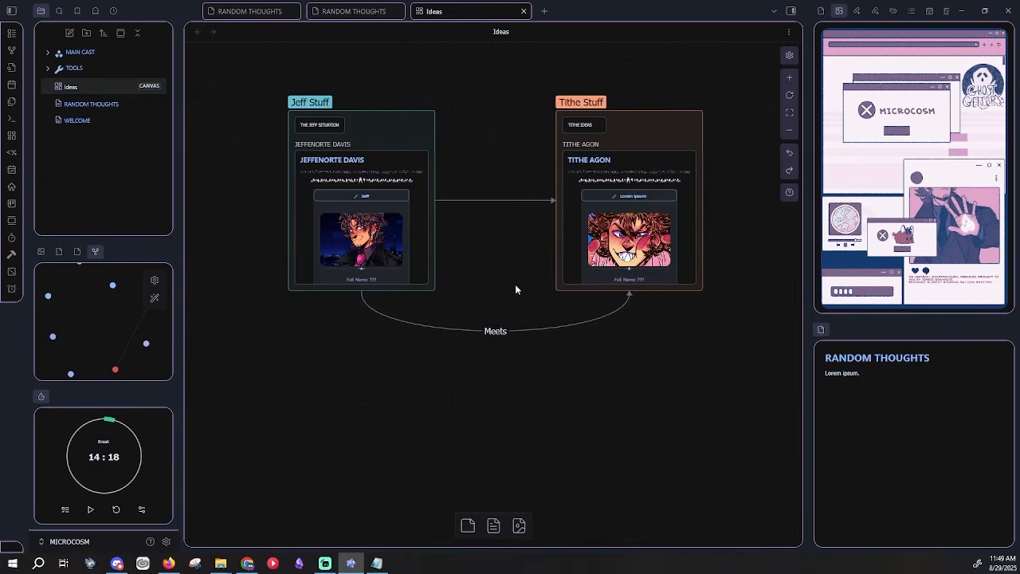
Bring the runnan.png image from the file explorer window onto the canvas, centered below the Meets label.
{"action": "scroll", "coordinate": [534, 390], "scroll_direction": "down", "scroll_amount": 2}
{"action": "left_click_drag", "start_coordinate": [667, 483], "coordinate": [597, 427]}
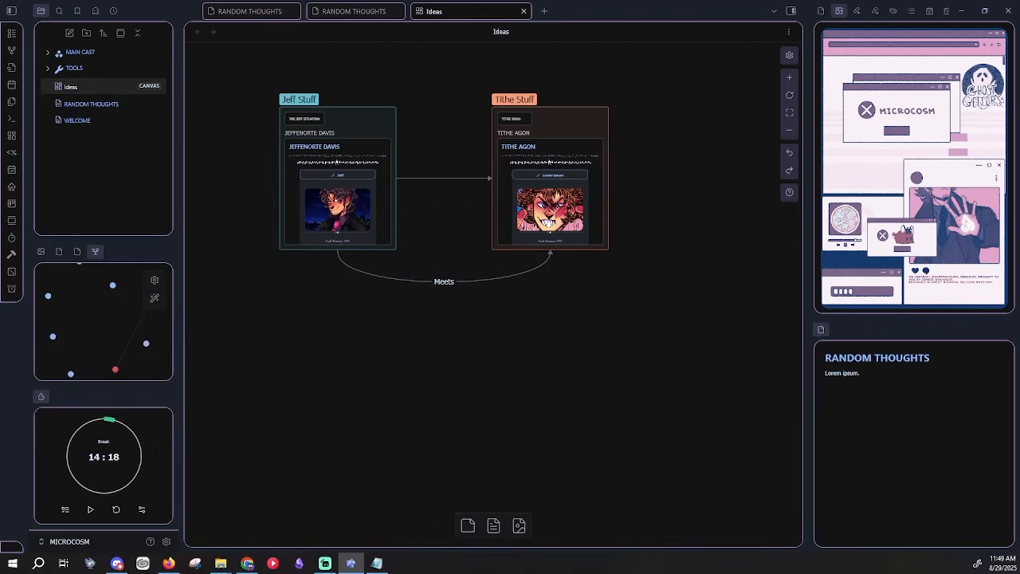
{"action": "key", "text": "alt+Tab"}
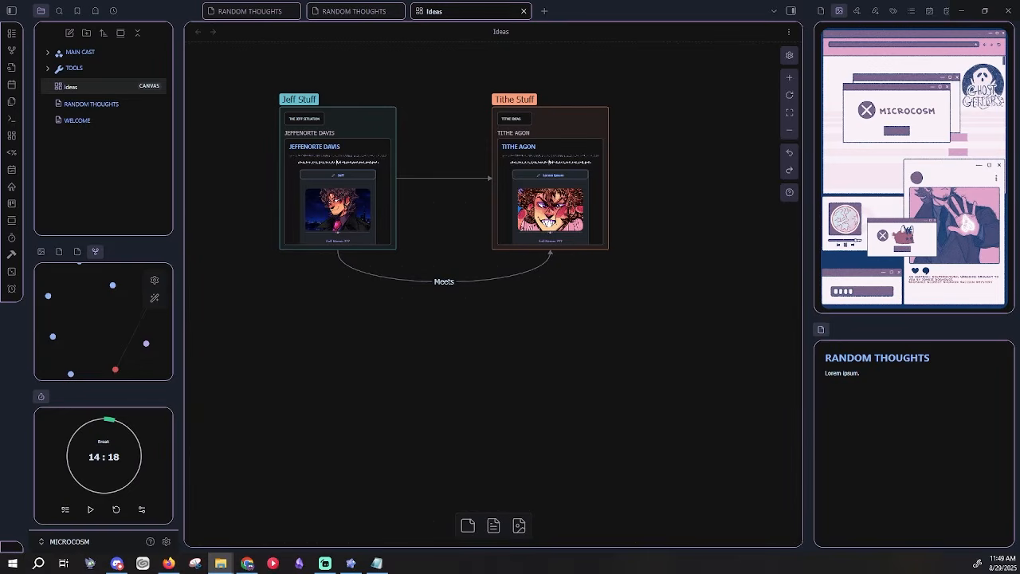
{"action": "left_click_drag", "start_coordinate": [797, 343], "coordinate": [445, 329]}
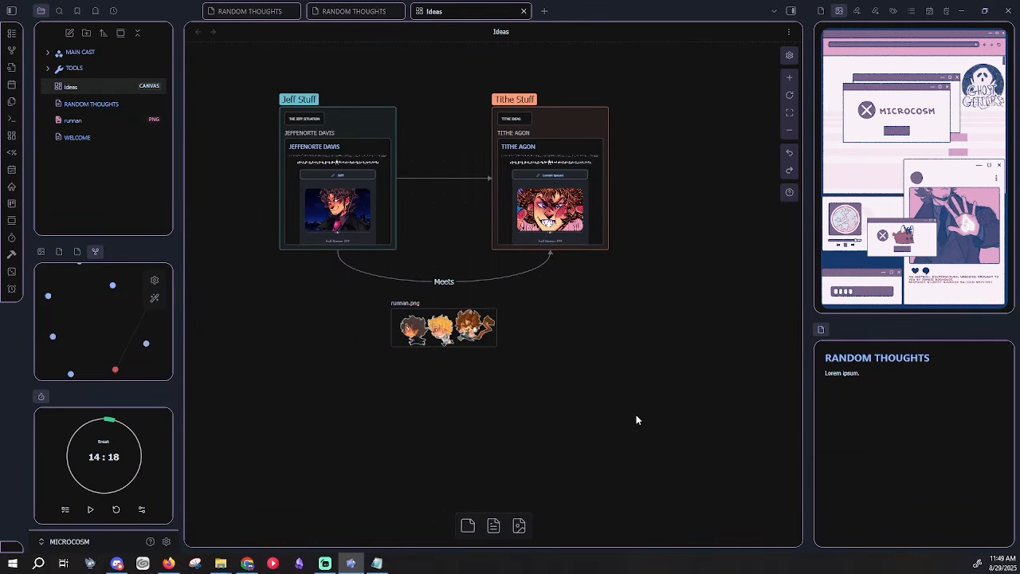
{"action": "left_click", "coordinate": [398, 306]}
{"action": "left_click", "coordinate": [387, 381]}
{"action": "left_click", "coordinate": [456, 331]}
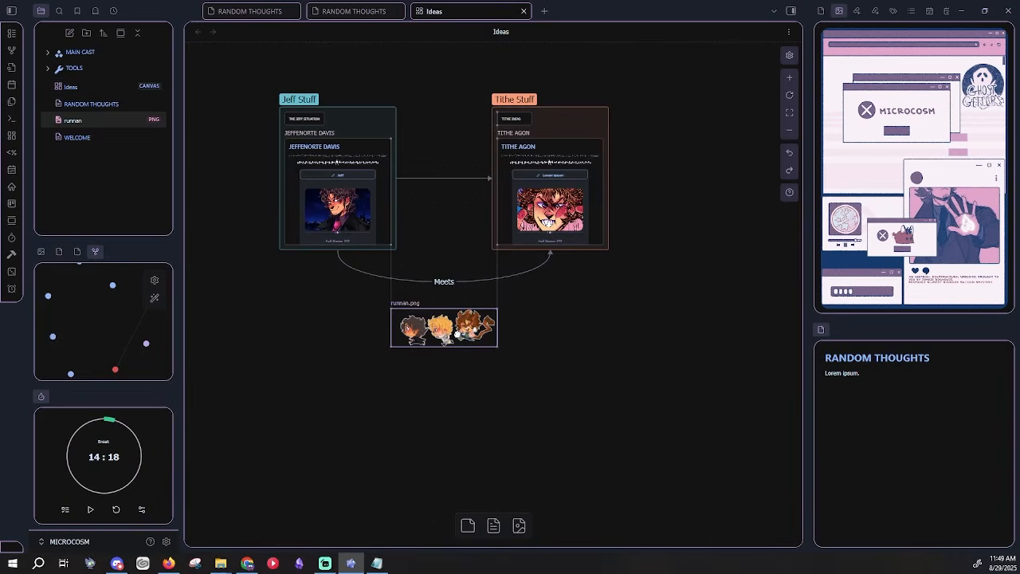
{"action": "left_click", "coordinate": [581, 416]}
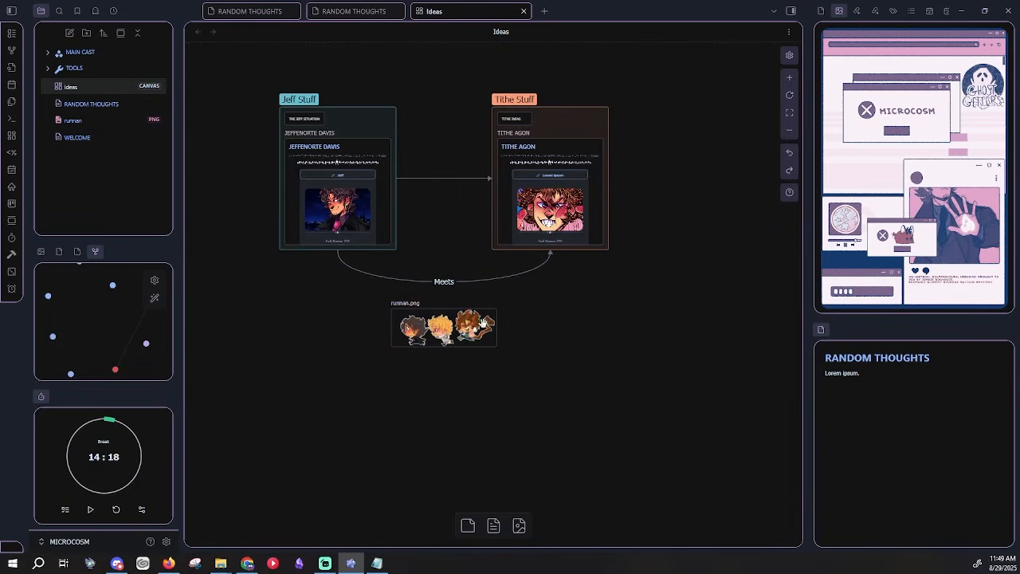
Draw arrows from the runnan.png image's right side to the bottom of Tithe Stuff and from its left side to the bottom of Jeff Stuff.
{"action": "left_click_drag", "start_coordinate": [496, 327], "coordinate": [550, 253]}
{"action": "left_click_drag", "start_coordinate": [396, 325], "coordinate": [306, 242]}
{"action": "scroll", "coordinate": [498, 234], "scroll_direction": "down", "scroll_amount": 3}
{"action": "scroll", "coordinate": [565, 306], "scroll_direction": "down", "scroll_amount": 2}
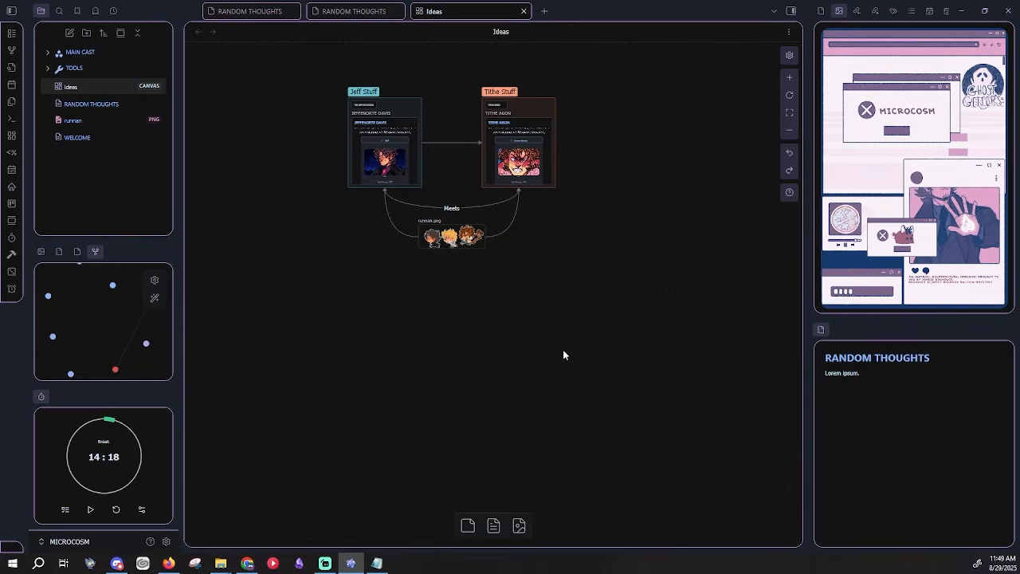
{"action": "key", "text": "space"}
{"action": "left_click_drag", "start_coordinate": [502, 309], "coordinate": [512, 333]}
{"action": "scroll", "coordinate": [483, 112], "scroll_direction": "up", "scroll_amount": 2}
{"action": "left_click_drag", "start_coordinate": [649, 306], "coordinate": [601, 259]}
{"action": "scroll", "coordinate": [597, 284], "scroll_direction": "down", "scroll_amount": 1}
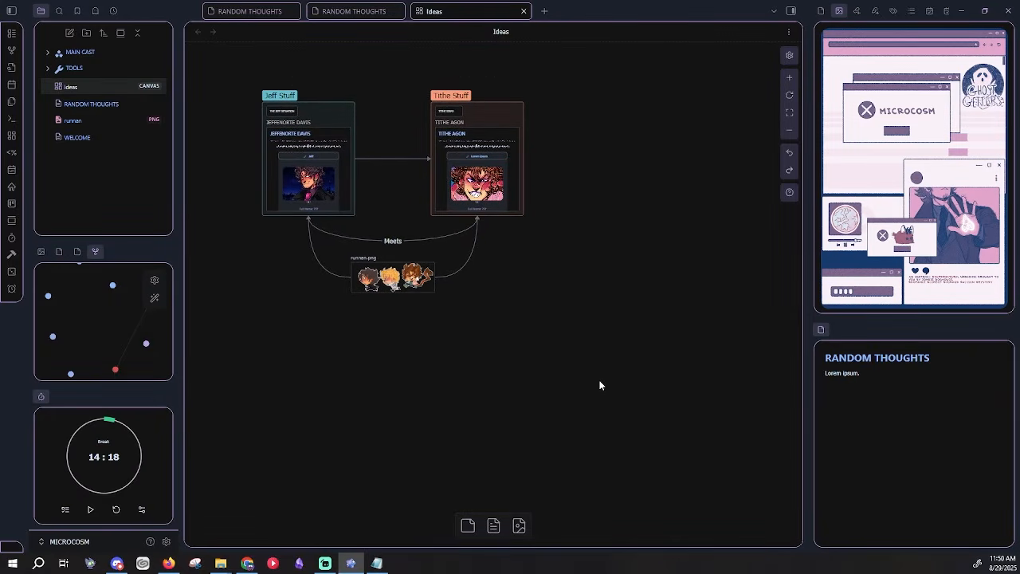
Add a blank text card to the canvas and place it to the right of the Tithe Stuff group.
{"action": "left_click", "coordinate": [469, 522]}
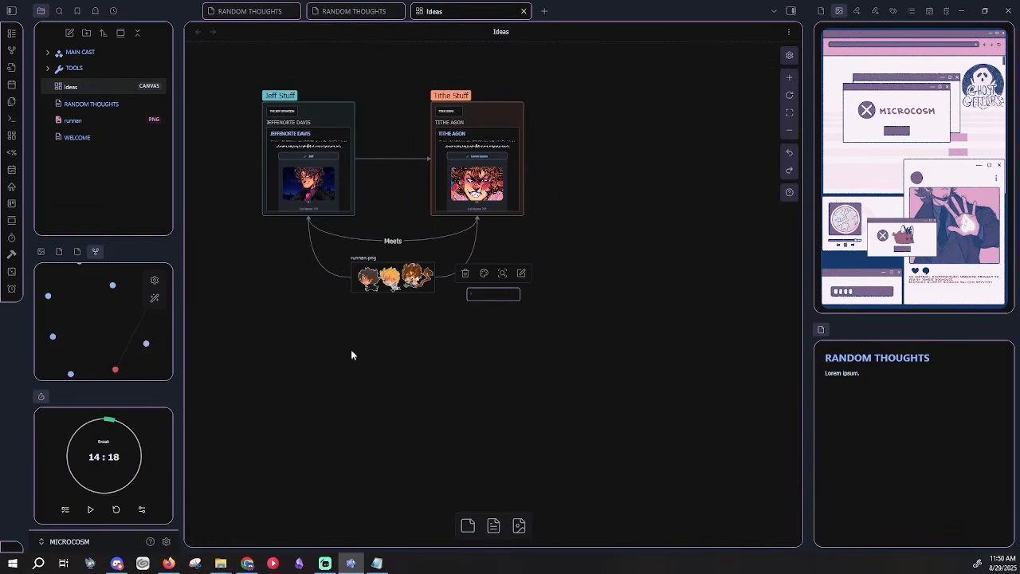
{"action": "scroll", "coordinate": [412, 408], "scroll_direction": "up", "scroll_amount": 3}
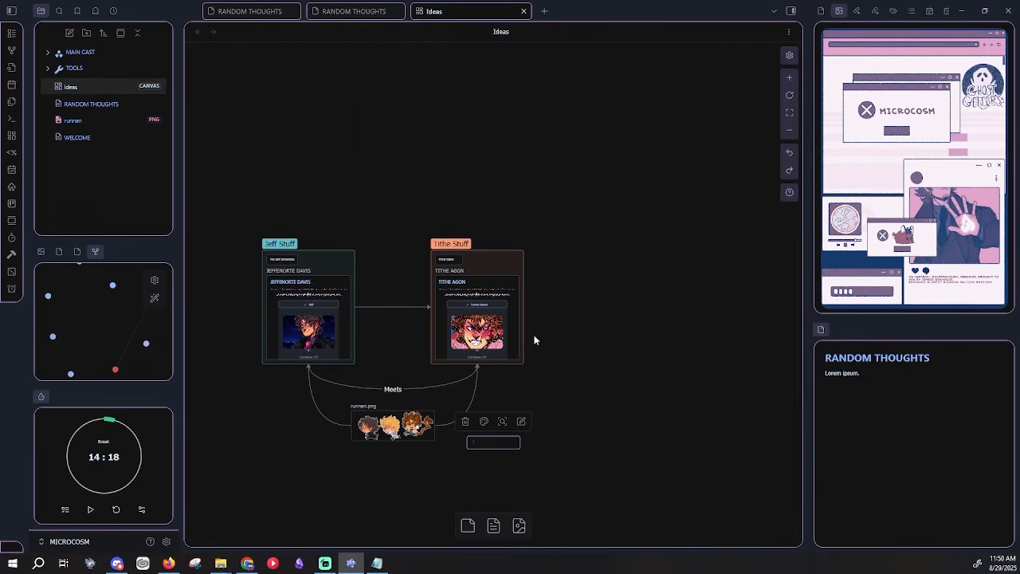
{"action": "scroll", "coordinate": [534, 339], "scroll_direction": "down", "scroll_amount": 1}
{"action": "left_click", "coordinate": [519, 446]}
{"action": "left_click_drag", "start_coordinate": [483, 391], "coordinate": [615, 325]}
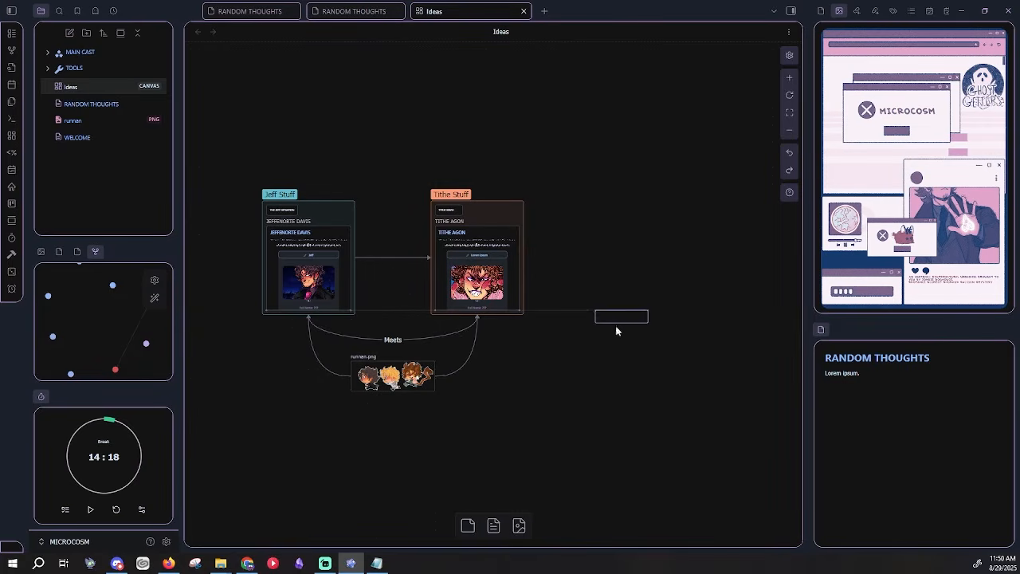
Fill the blank card with a checkbox list containing Task, Another Task and Another.
{"action": "scroll", "coordinate": [630, 313], "scroll_direction": "up", "scroll_amount": 2}
{"action": "scroll", "coordinate": [631, 315], "scroll_direction": "up", "scroll_amount": 5}
{"action": "left_click", "coordinate": [614, 326]}
{"action": "double_click", "coordinate": [598, 318]}
{"action": "key", "text": "ctrl+v"}
{"action": "left_click_drag", "start_coordinate": [627, 315], "coordinate": [434, 311]}
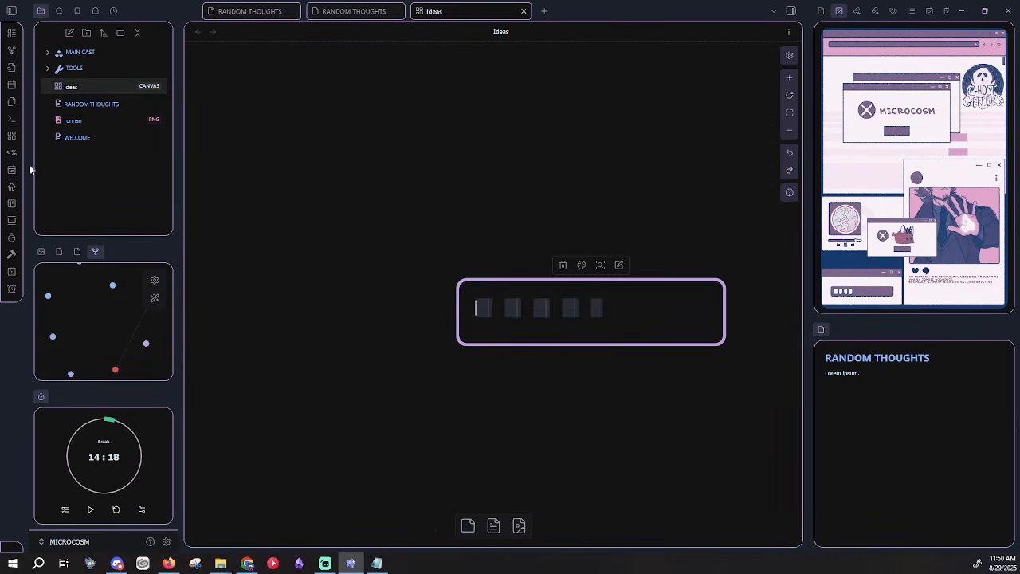
{"action": "key", "text": "BackSpace"}
{"action": "type", "text": "- [ ] "}
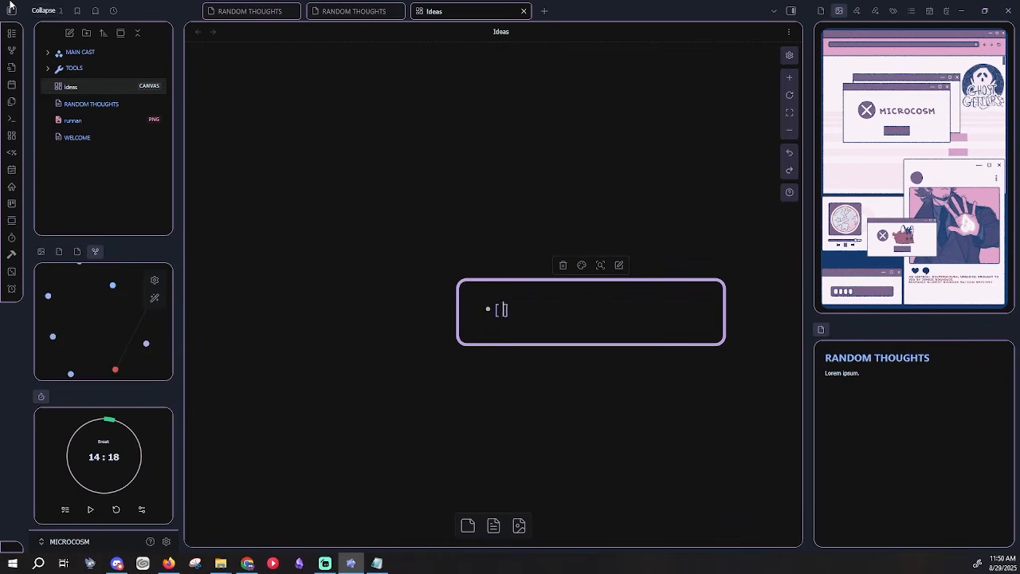
{"action": "type", "text": "Task"}
{"action": "key", "text": "Return"}
{"action": "type", "text": "Another Tas"}
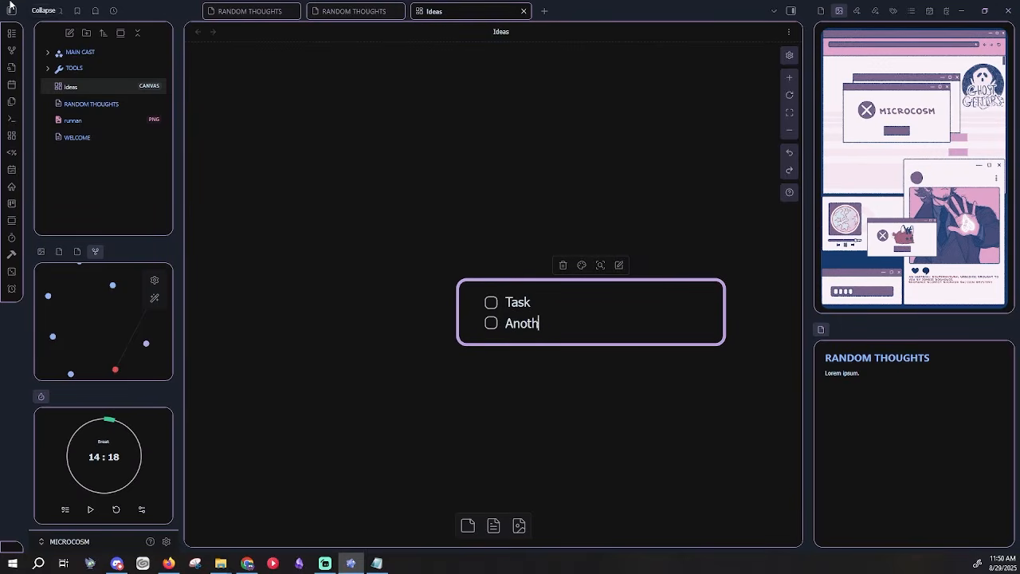
{"action": "key", "text": "Return"}
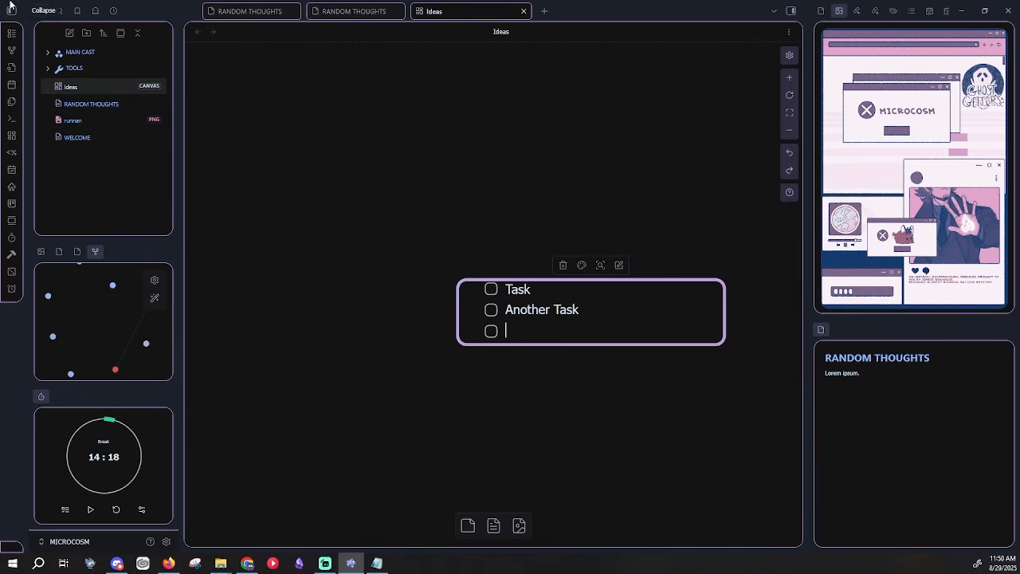
{"action": "type", "text": "Another"}
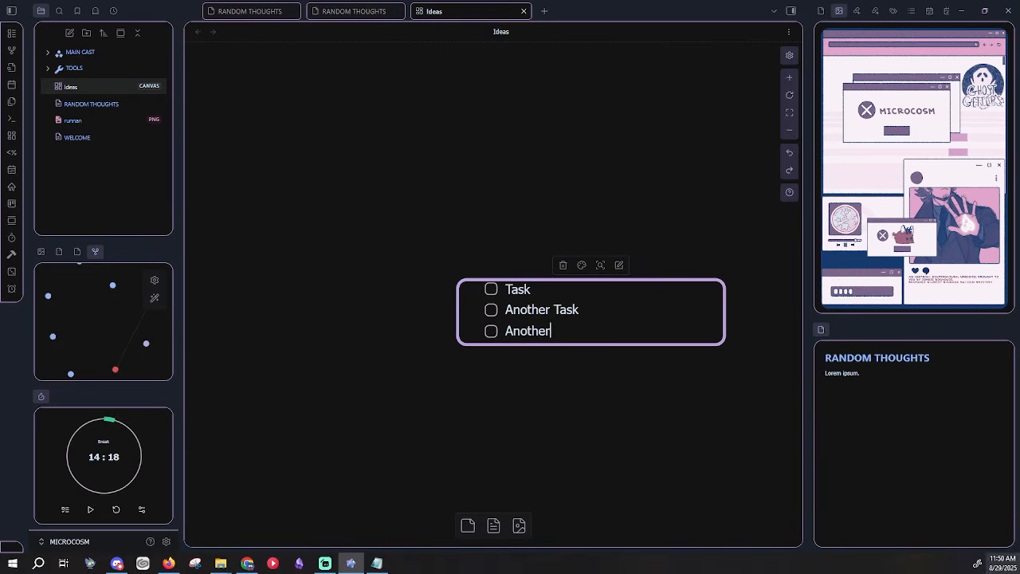
Make the checklist card tall enough for its three items and mark Task as complete.
{"action": "left_click", "coordinate": [601, 369]}
{"action": "left_click_drag", "start_coordinate": [592, 344], "coordinate": [597, 370]}
{"action": "left_click", "coordinate": [601, 463]}
{"action": "scroll", "coordinate": [449, 348], "scroll_direction": "down", "scroll_amount": 4}
{"action": "scroll", "coordinate": [561, 351], "scroll_direction": "up", "scroll_amount": 2}
{"action": "left_click", "coordinate": [428, 283]}
{"action": "left_click", "coordinate": [429, 281]}
{"action": "left_click", "coordinate": [536, 439]}
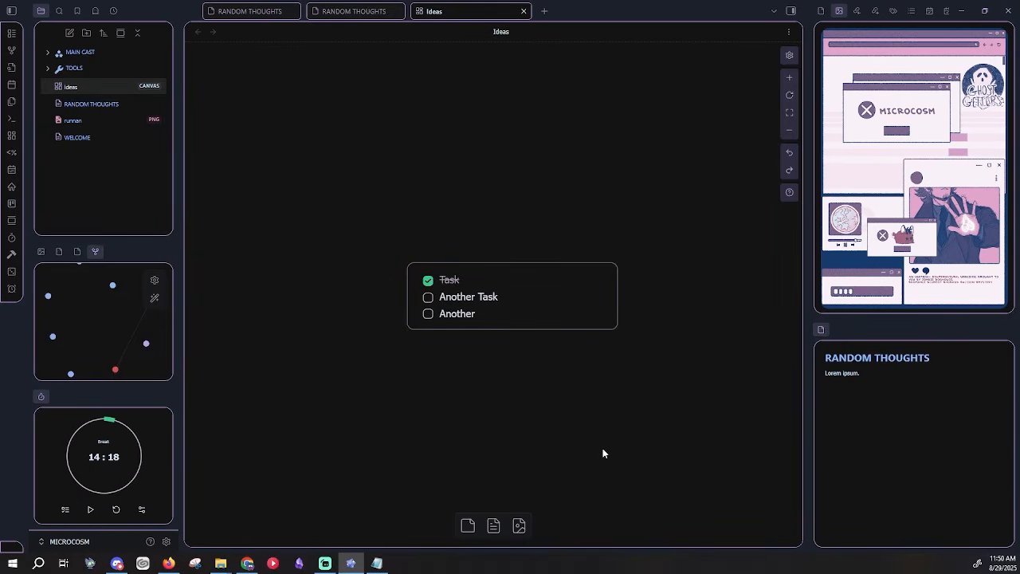
Move the checklist card up beside the upper right corner of the Tithe Stuff group.
{"action": "scroll", "coordinate": [629, 370], "scroll_direction": "down", "scroll_amount": 4}
{"action": "left_click_drag", "start_coordinate": [523, 368], "coordinate": [621, 412]}
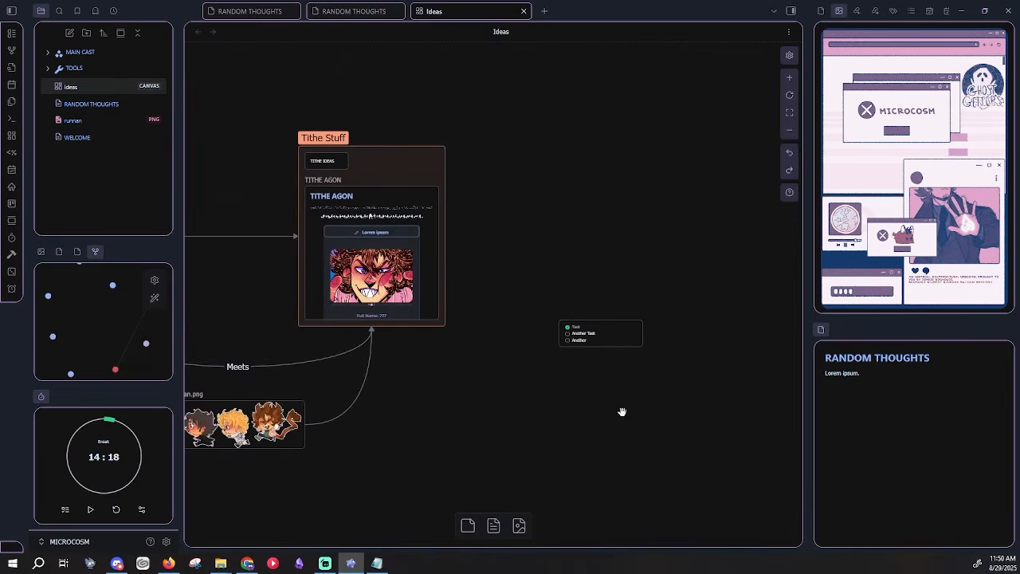
{"action": "left_click_drag", "start_coordinate": [601, 335], "coordinate": [526, 158]}
{"action": "left_click", "coordinate": [567, 255]}
{"action": "scroll", "coordinate": [521, 353], "scroll_direction": "down", "scroll_amount": 3}
{"action": "left_click_drag", "start_coordinate": [521, 353], "coordinate": [576, 314]}
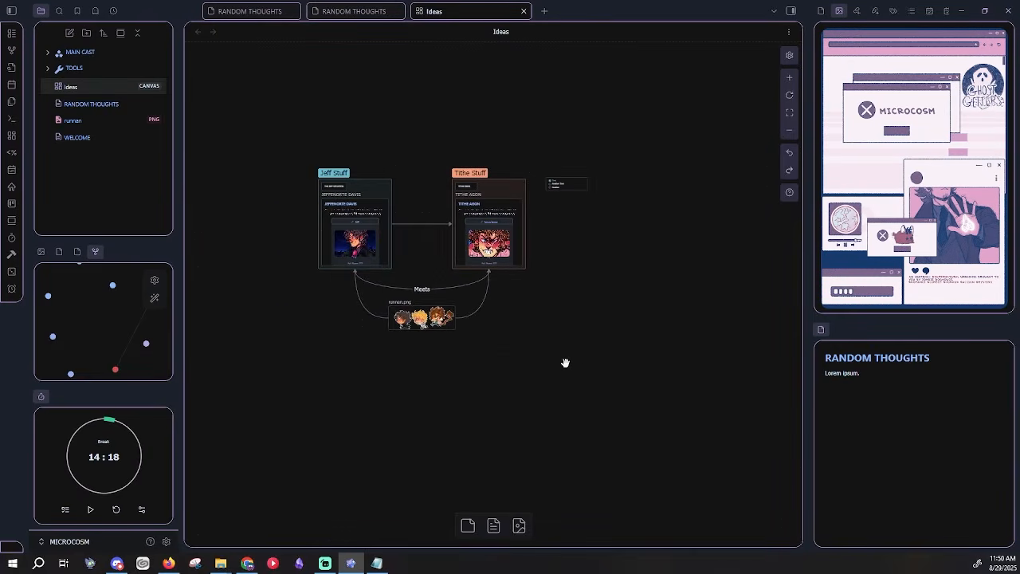
{"action": "scroll", "coordinate": [565, 363], "scroll_direction": "up", "scroll_amount": 2}
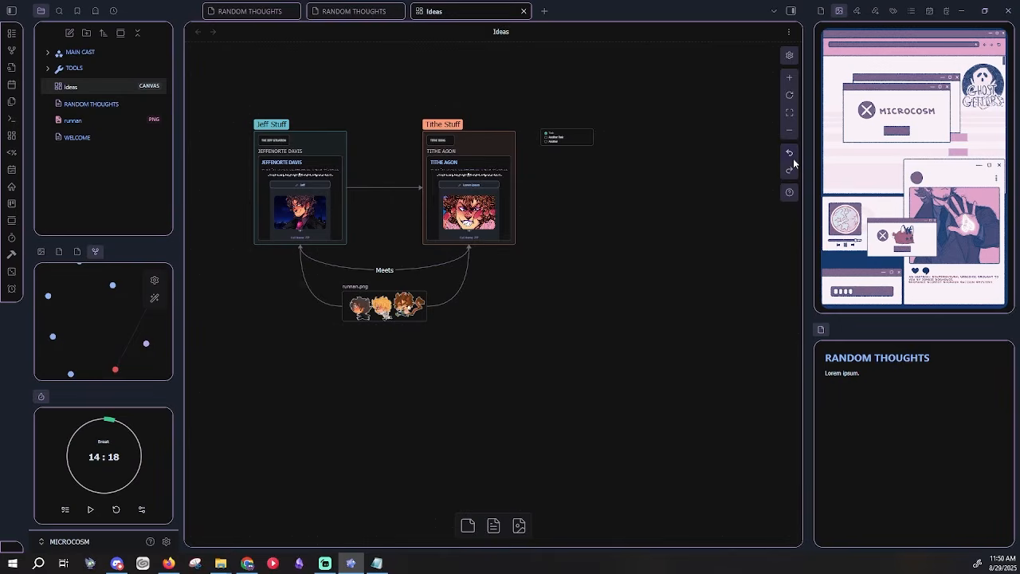
Review the canvas settings for snapping and read-only mode without changing them.
{"action": "left_click", "coordinate": [789, 57]}
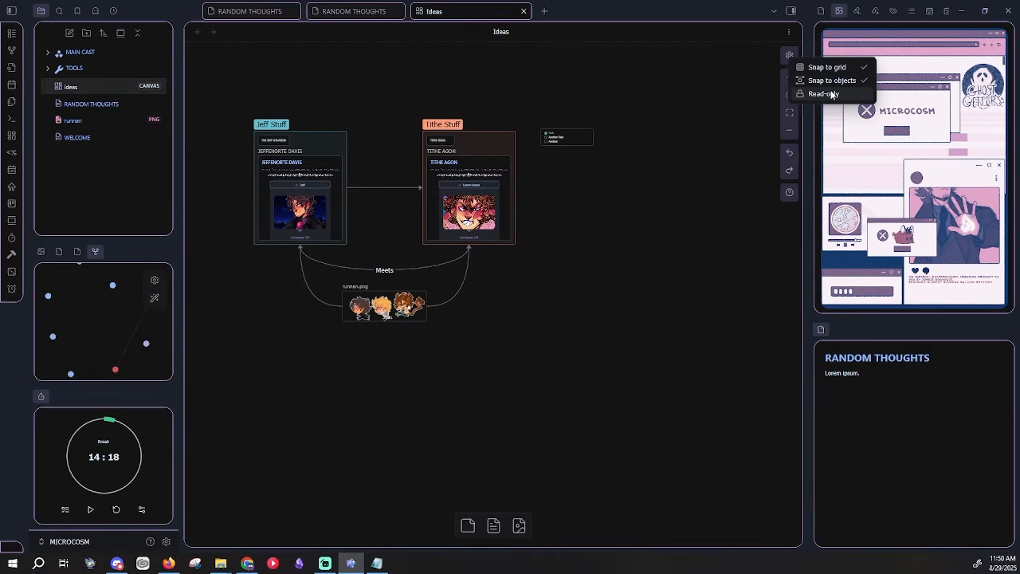
{"action": "left_click", "coordinate": [657, 130]}
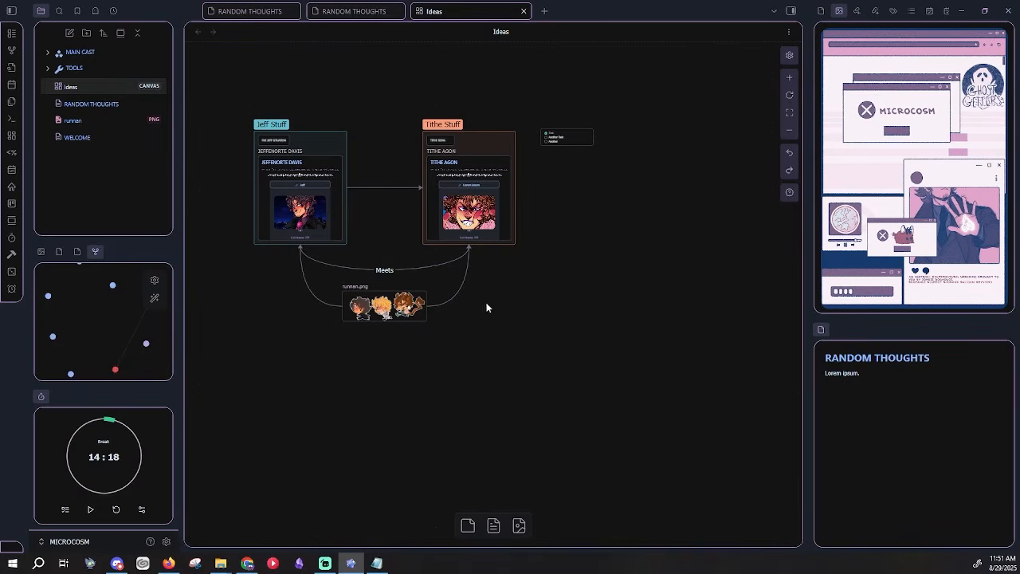
{"action": "scroll", "coordinate": [490, 307], "scroll_direction": "up", "scroll_amount": 4}
{"action": "scroll", "coordinate": [617, 264], "scroll_direction": "down", "scroll_amount": 3}
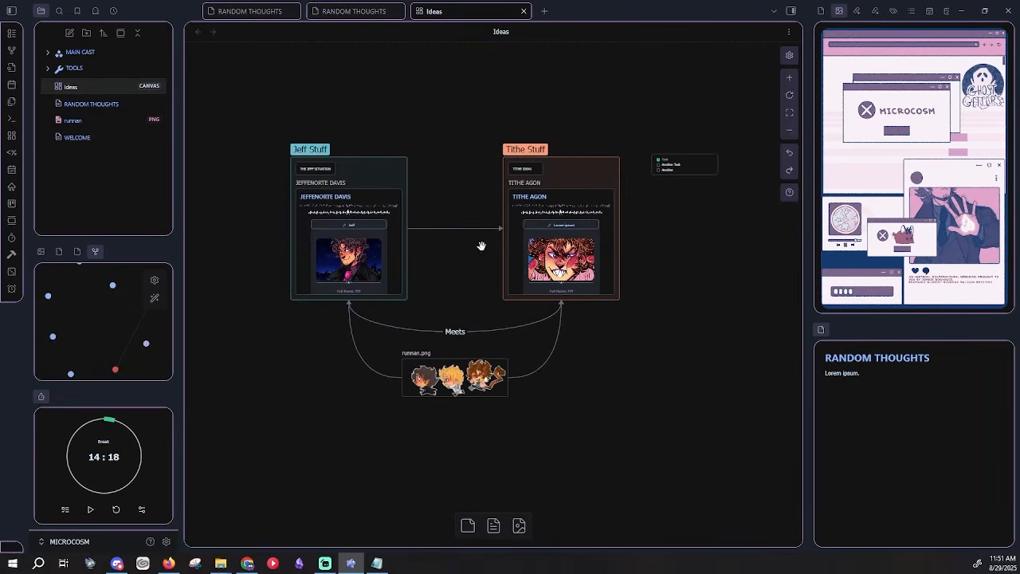
{"action": "scroll", "coordinate": [473, 246], "scroll_direction": "up", "scroll_amount": 3}
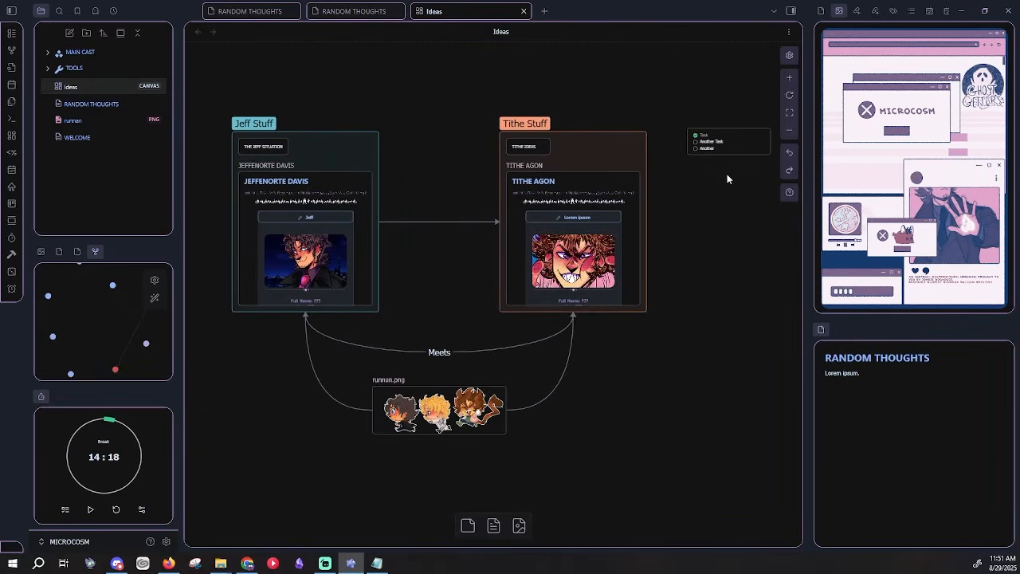
Move the checklist card into the Tithe Stuff group, beside the TITHE IDEAS card.
{"action": "left_click_drag", "start_coordinate": [731, 143], "coordinate": [601, 154]}
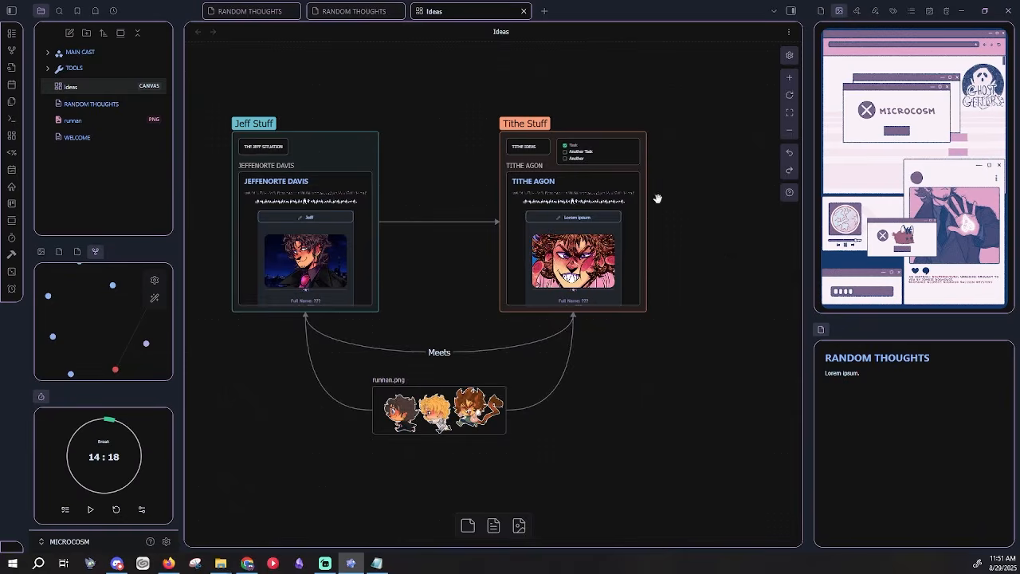
{"action": "scroll", "coordinate": [699, 276], "scroll_direction": "down", "scroll_amount": 3}
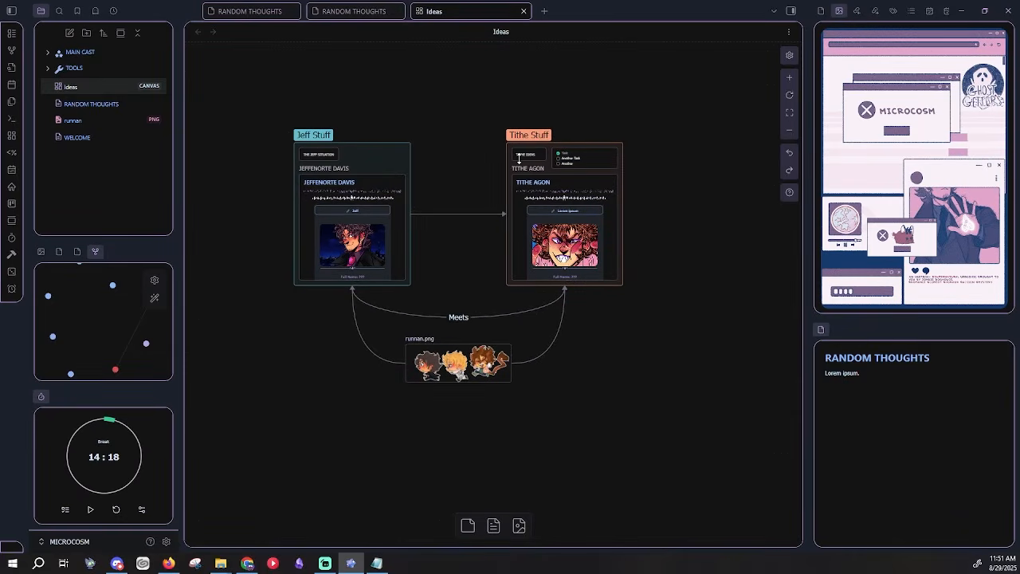
{"action": "left_click_drag", "start_coordinate": [457, 117], "coordinate": [467, 122]}
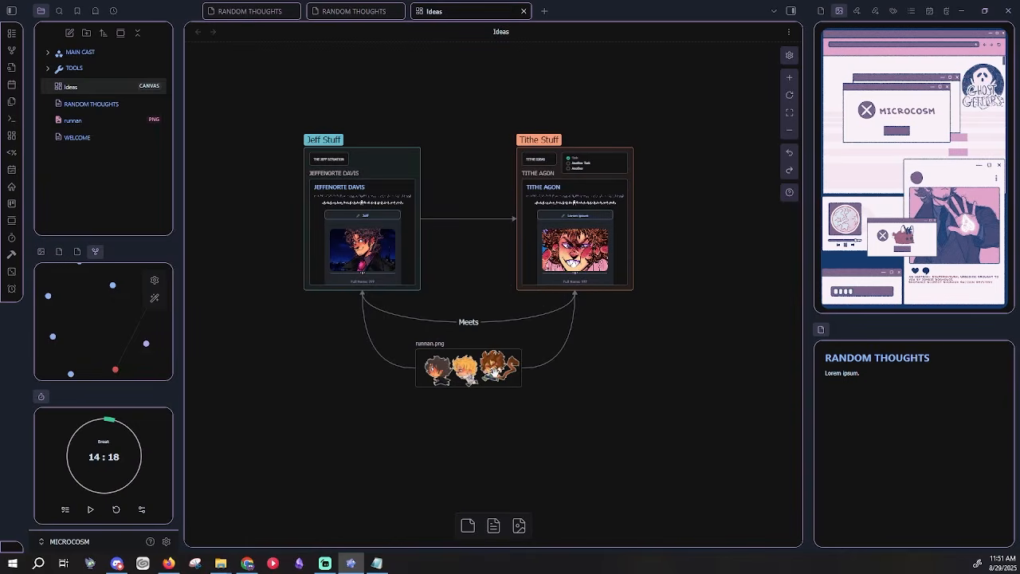
Move the runnan image into the AESTHETIC folder under TOOLS/IMAGES, then collapse the TOOLS folder.
{"action": "left_click", "coordinate": [84, 116]}
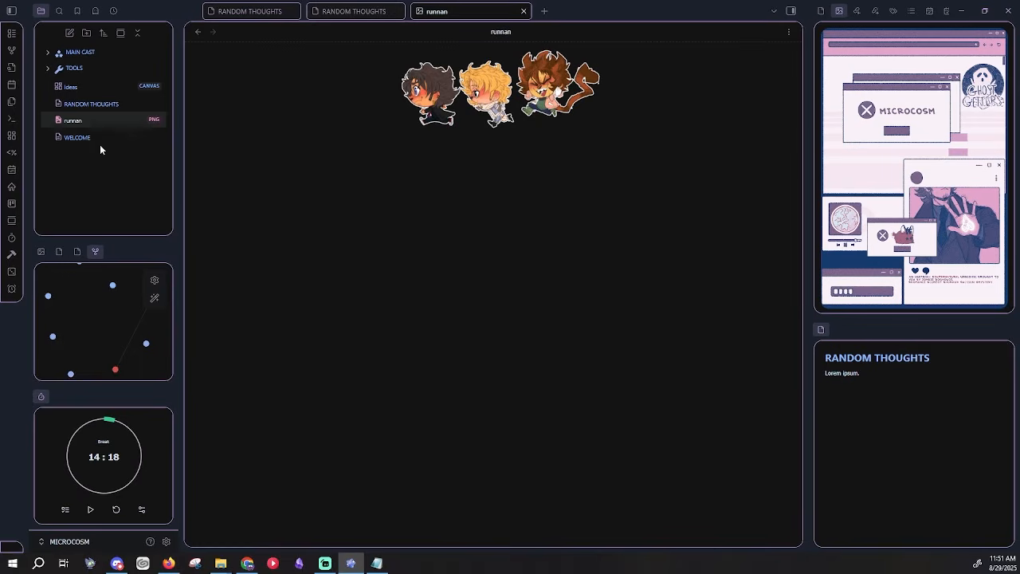
{"action": "left_click", "coordinate": [95, 67]}
{"action": "left_click", "coordinate": [101, 99]}
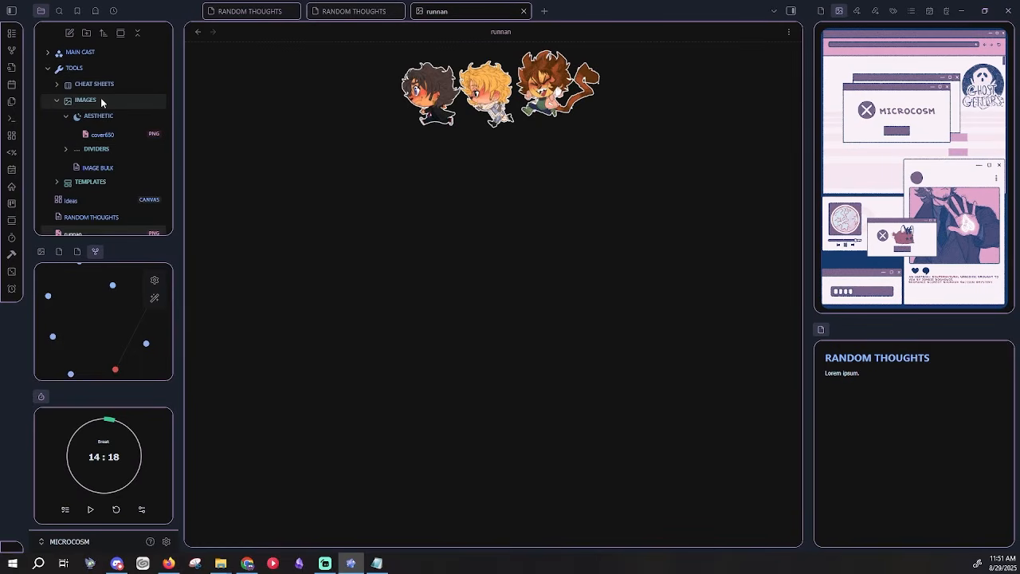
{"action": "scroll", "coordinate": [87, 159], "scroll_direction": "down", "scroll_amount": 1}
{"action": "left_click_drag", "start_coordinate": [79, 197], "coordinate": [96, 83]}
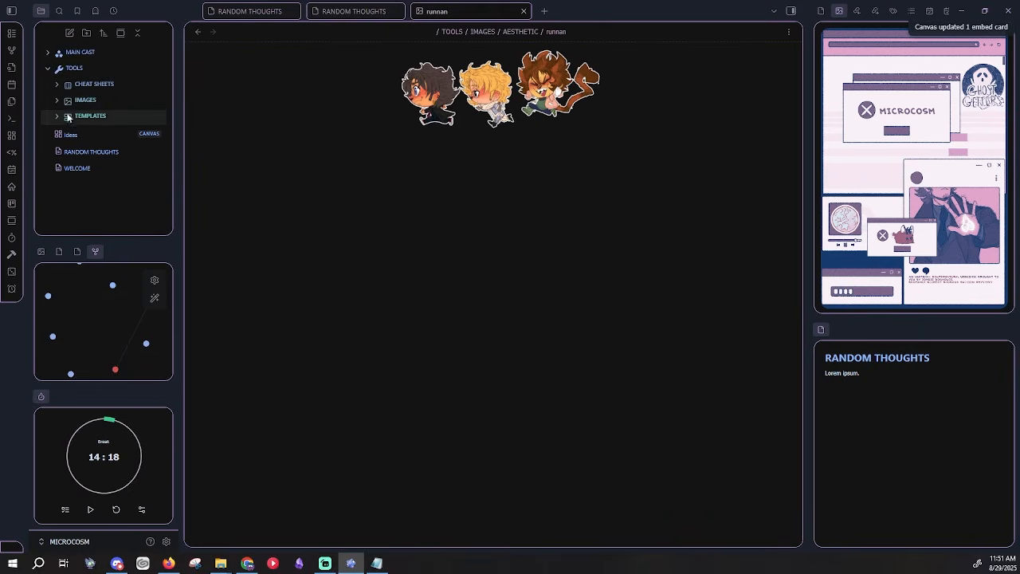
{"action": "left_click", "coordinate": [51, 70]}
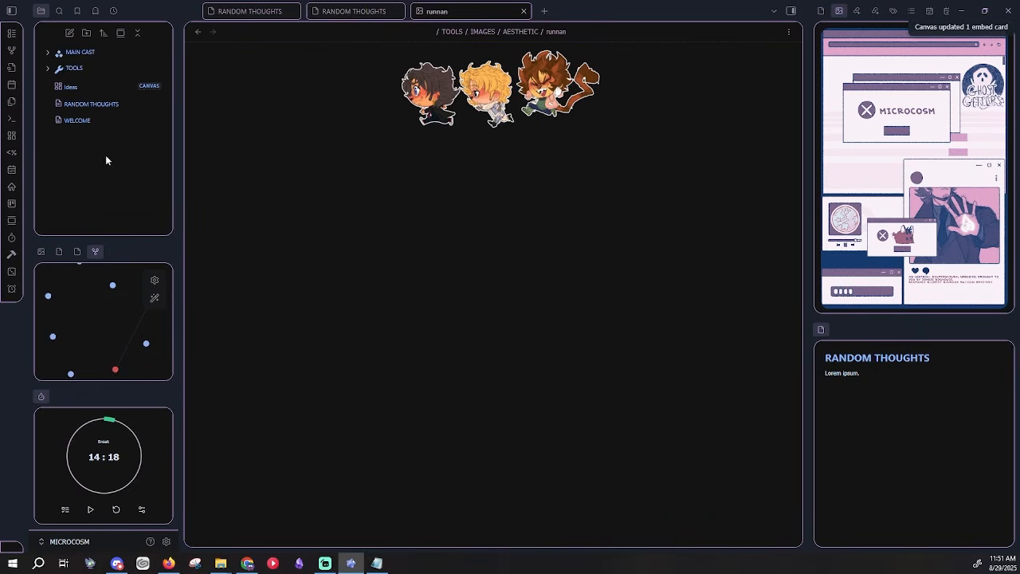
Reopen the Ideas canvas and examine its groups, arrows and the relocated runnan.png image.
{"action": "left_click", "coordinate": [90, 91]}
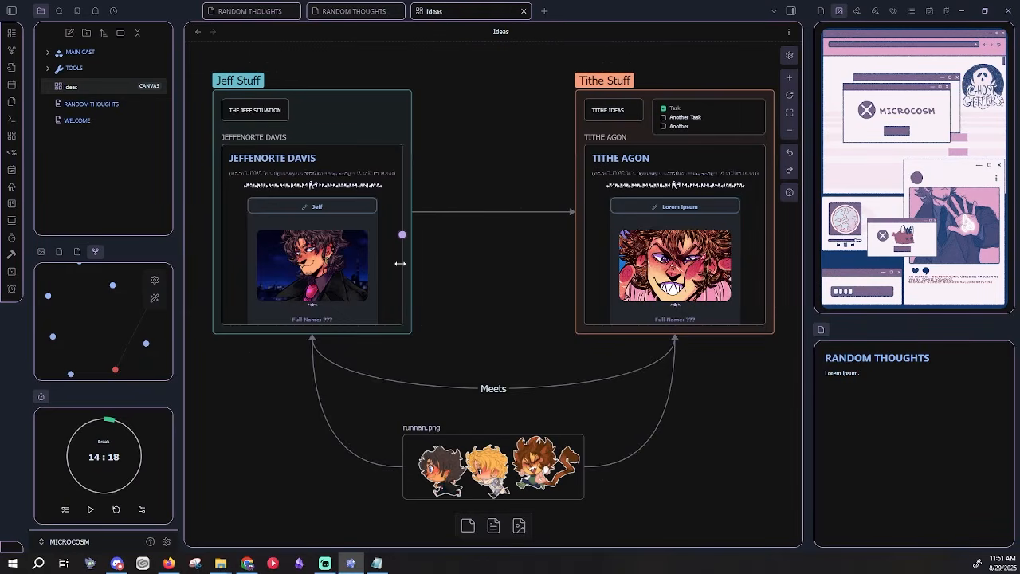
{"action": "scroll", "coordinate": [400, 263], "scroll_direction": "down", "scroll_amount": 4}
{"action": "scroll", "coordinate": [472, 287], "scroll_direction": "up", "scroll_amount": 2}
{"action": "scroll", "coordinate": [471, 286], "scroll_direction": "down", "scroll_amount": 2}
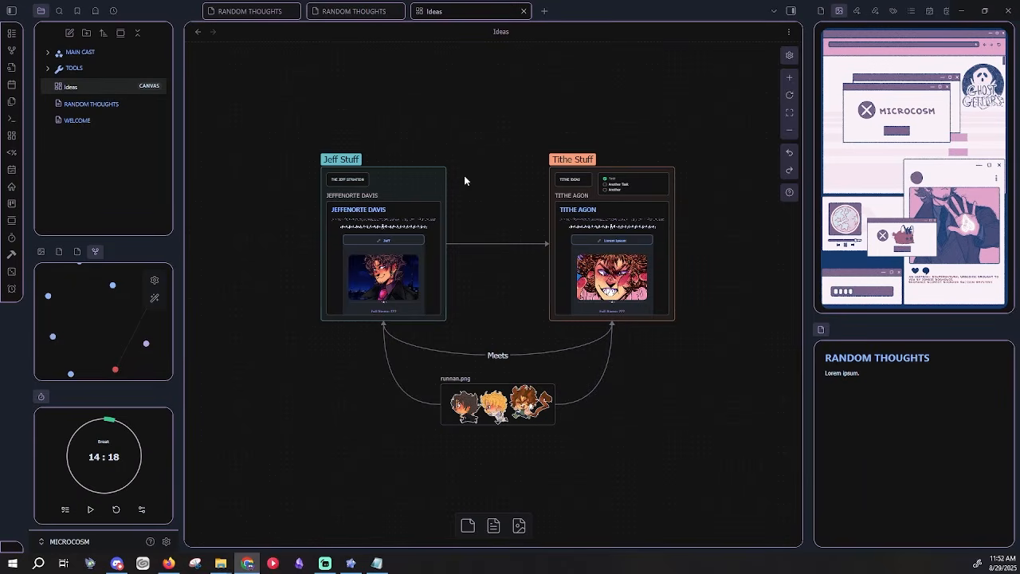
Create a new Kanban board in a new tab.
{"action": "left_click", "coordinate": [545, 13]}
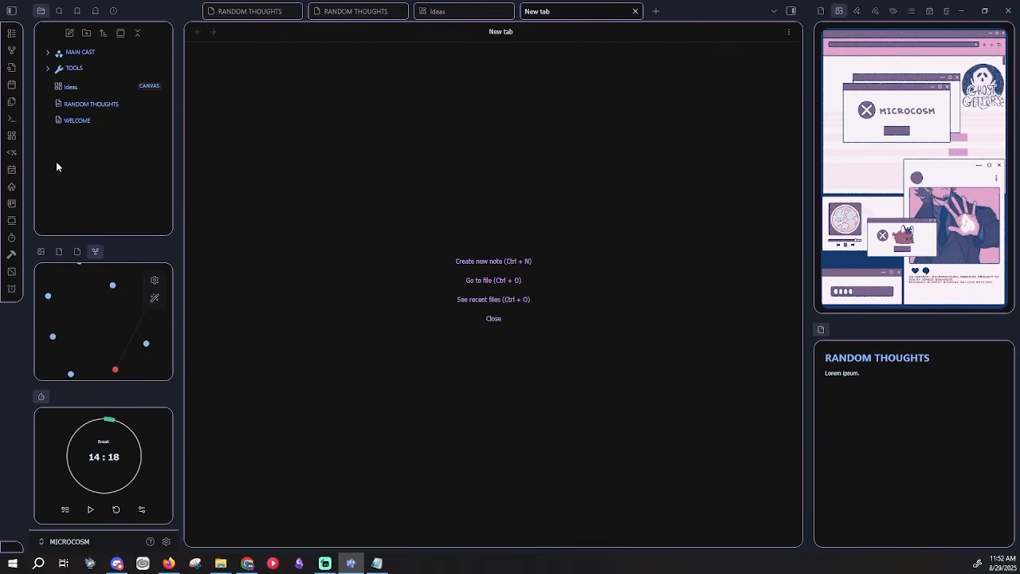
{"action": "left_click", "coordinate": [12, 118]}
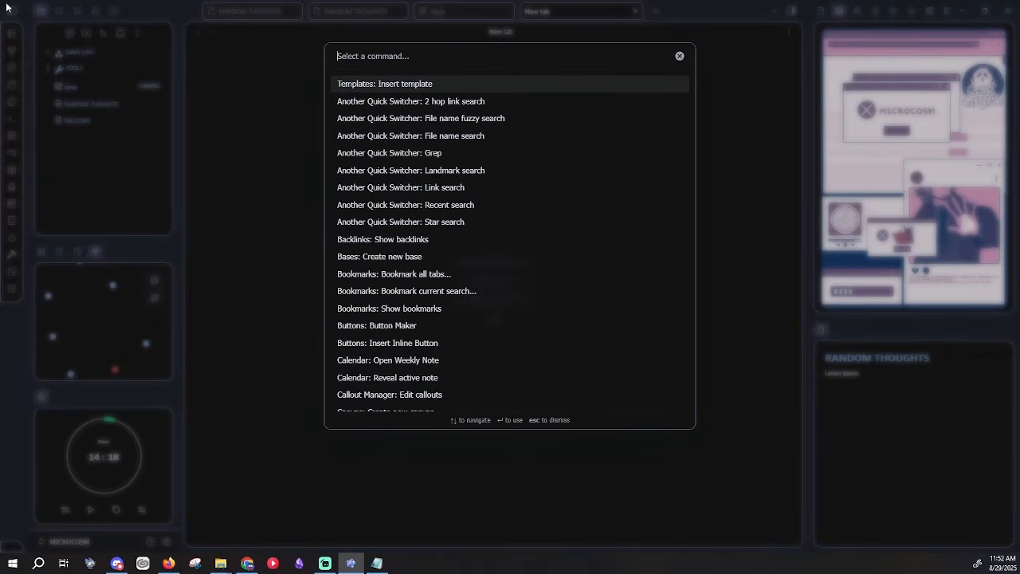
{"action": "type", "text": "kam"}
{"action": "key", "text": "BackSpace"}
{"action": "type", "text": "n"}
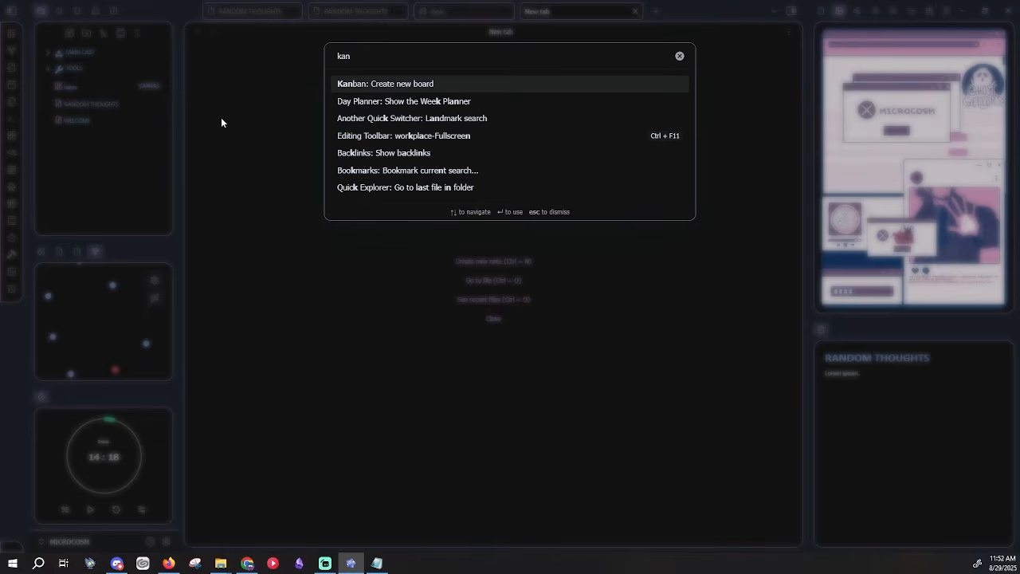
{"action": "left_click", "coordinate": [517, 87]}
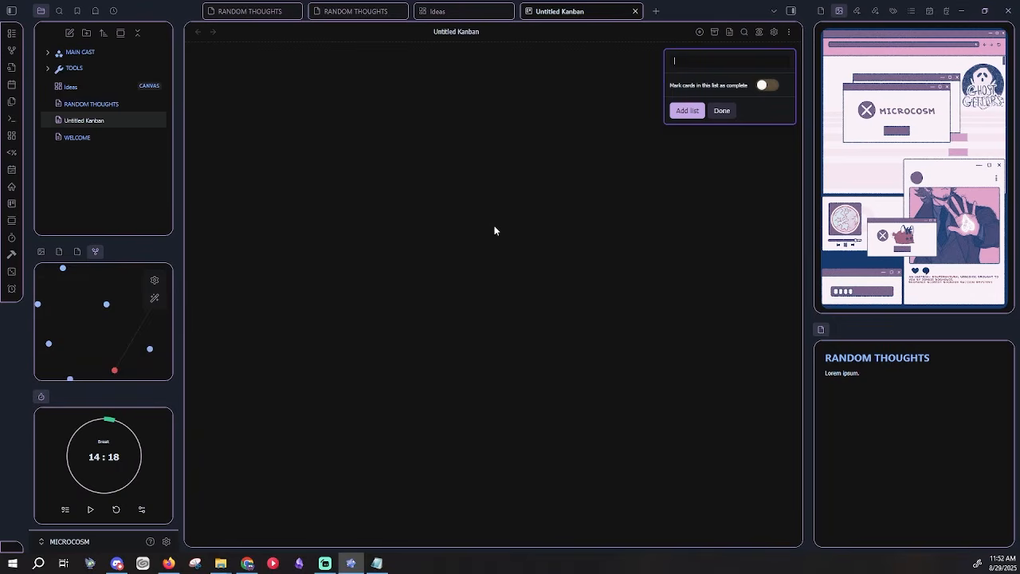
Add two lists to the Kanban board, named ART NEEDED FOR CHAPTER 1 and ART NEEDED FOR SITE.
{"action": "type", "text": "ART NEEDED F"}
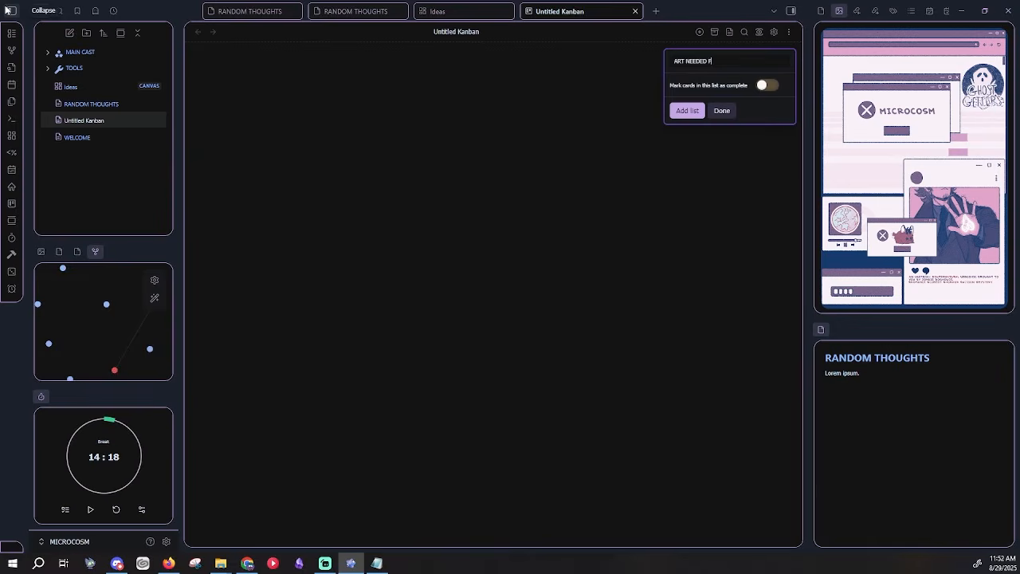
{"action": "type", "text": "OR CHAPTER 12"}
{"action": "key", "text": "Return"}
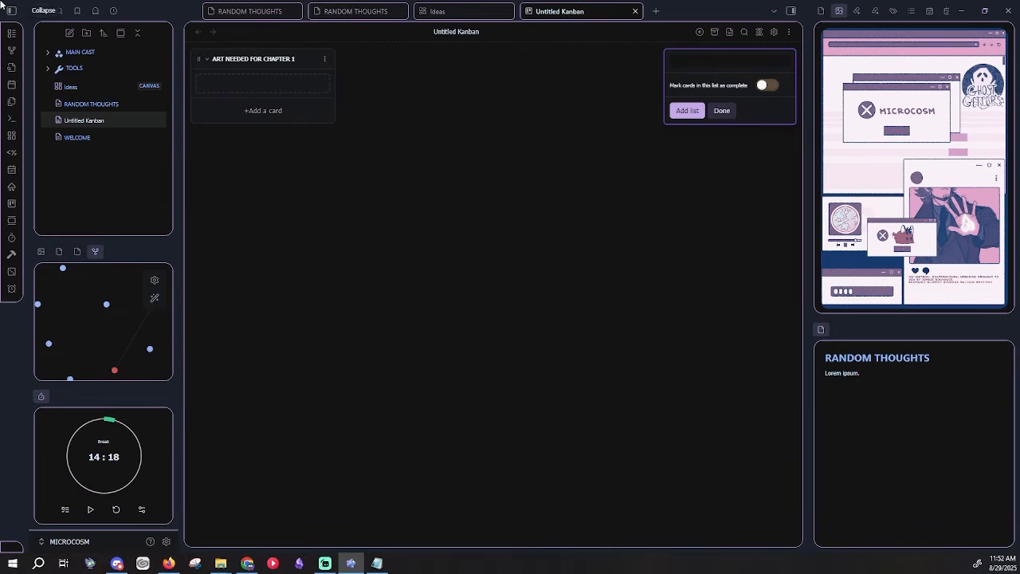
{"action": "type", "text": "ART NEEDED FOR SITE"}
{"action": "key", "text": "Return"}
Add the lists ART NEEDED FOR MERCH and COMPLETE to the board and finish adding lists.
{"action": "type", "text": "ART NEEDED FOR"}
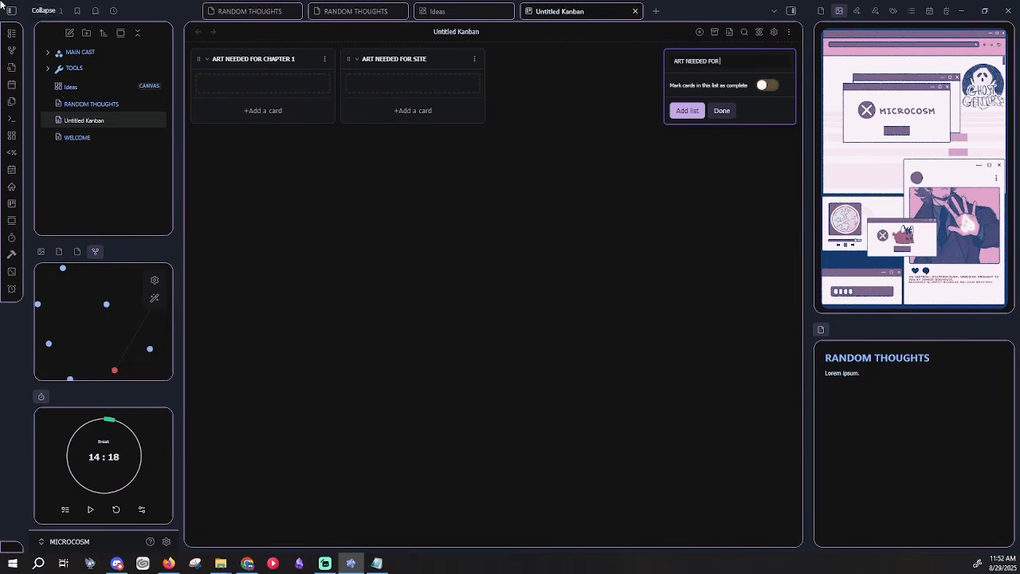
{"action": "type", "text": " M"}
{"action": "type", "text": "ERCH"}
{"action": "key", "text": "Return"}
{"action": "type", "text": "COMPLETE"}
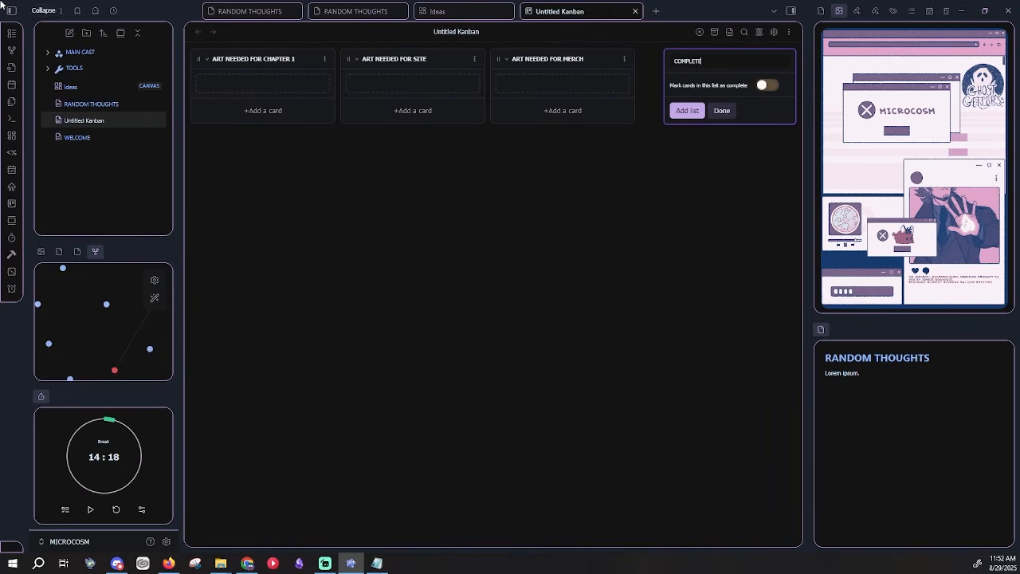
{"action": "key", "text": "Return"}
{"action": "key", "text": "Escape"}
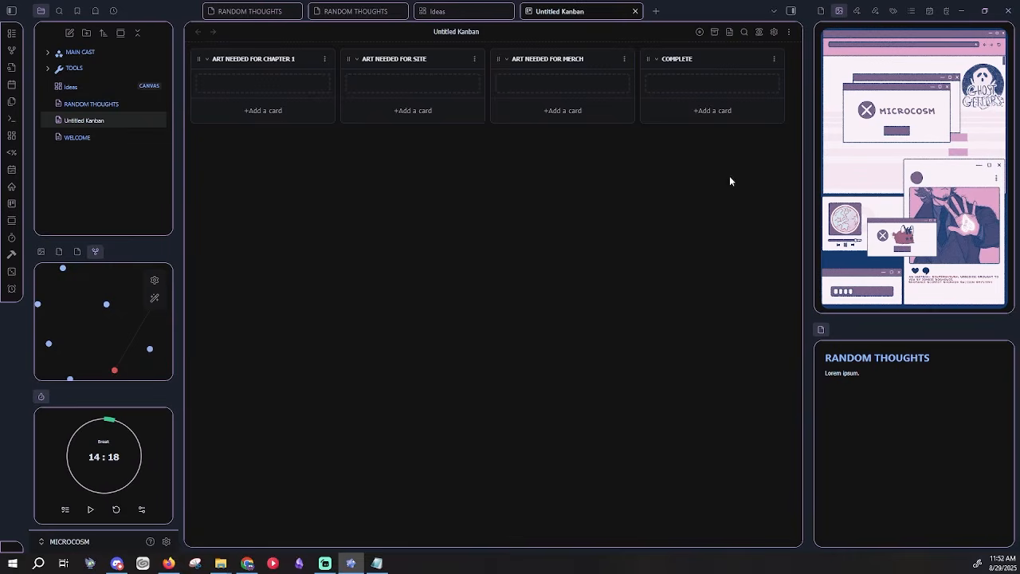
Add a card "JEFF FULLBODY REFERENCE" tagged #art, #hux and #timesensitive to the ART NEEDED FOR CHAPTER 1 list.
{"action": "left_click", "coordinate": [262, 112]}
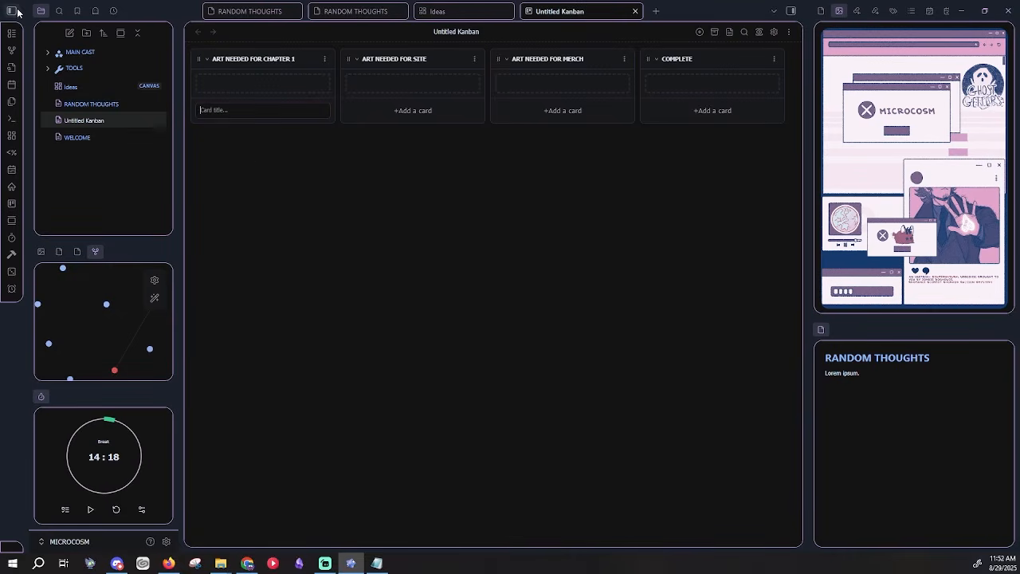
{"action": "type", "text": "jeff"}
{"action": "key", "text": "BackSpace"}
{"action": "key", "text": "BackSpace"}
{"action": "key", "text": "BackSpace"}
{"action": "key", "text": "BackSpace"}
{"action": "type", "text": "j"}
{"action": "key", "text": "BackSpace"}
{"action": "type", "text": "jeff fullbody reference"}
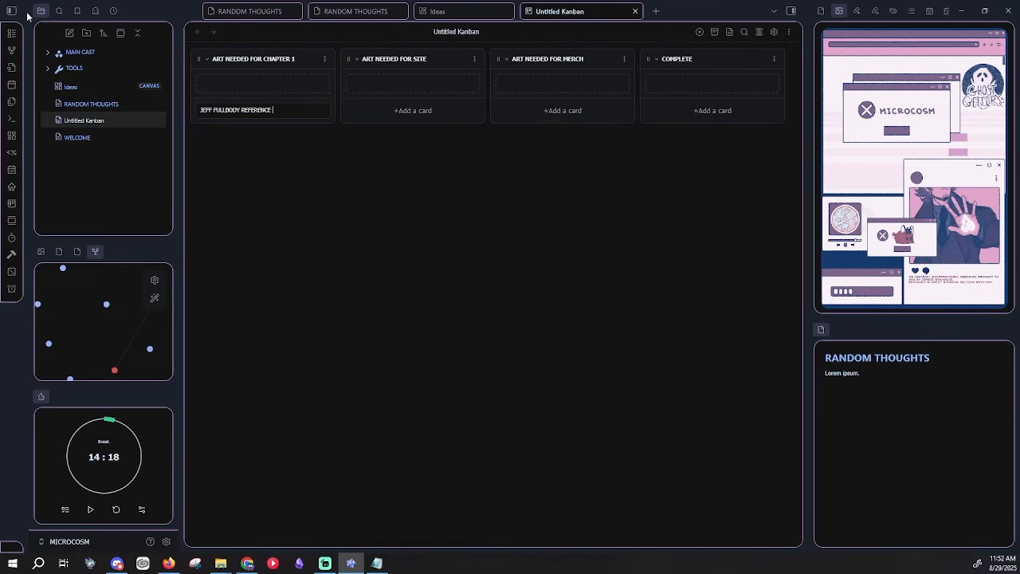
{"action": "type", "text": " #art #"}
{"action": "type", "text": "huo"}
{"action": "type", "text": " #"}
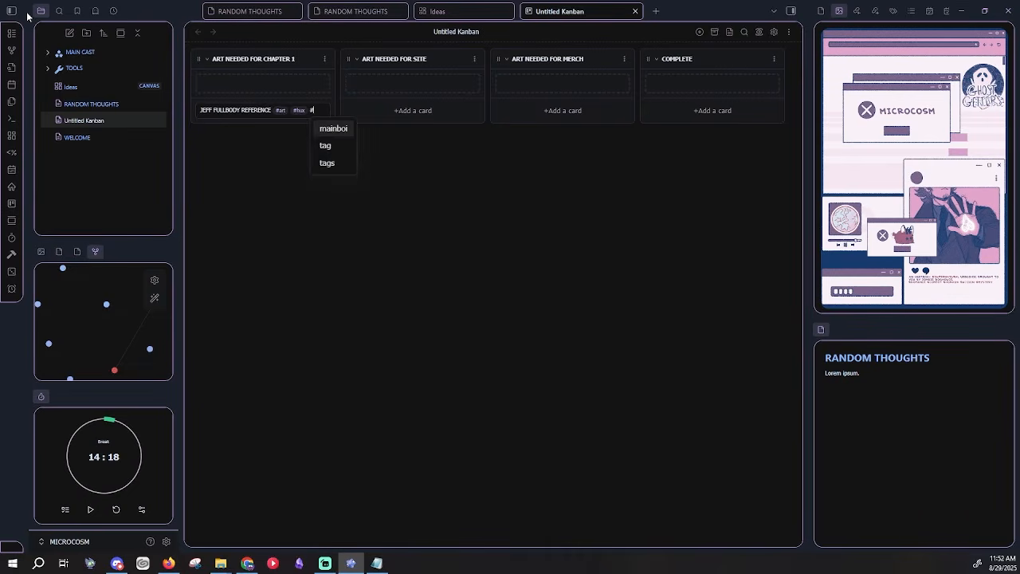
{"action": "type", "text": "timesensitive"}
{"action": "key", "text": "Return"}
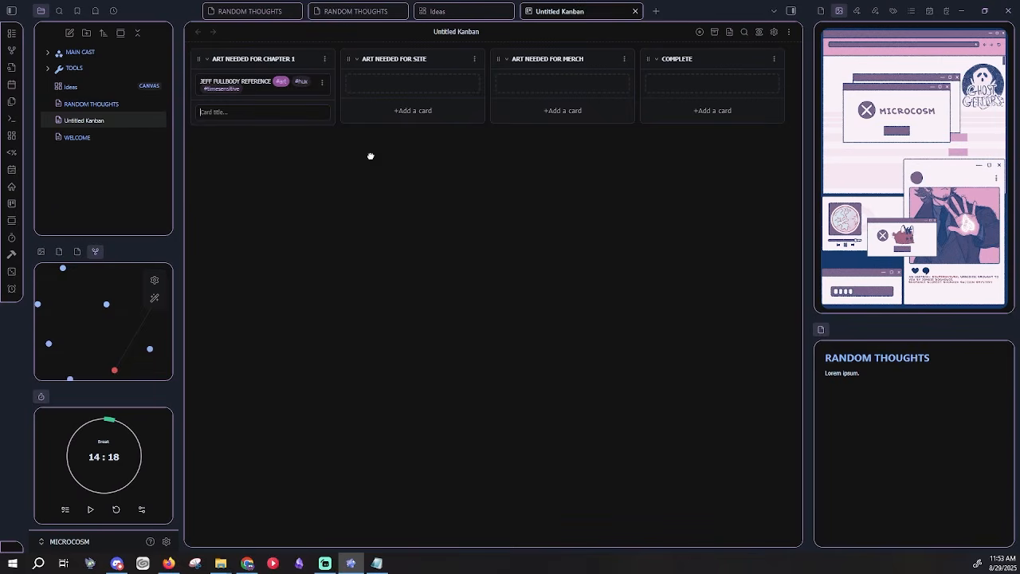
Move the JEFF FULLBODY REFERENCE card to the COMPLETE list and rename the board Art Needed.
{"action": "left_click", "coordinate": [322, 82]}
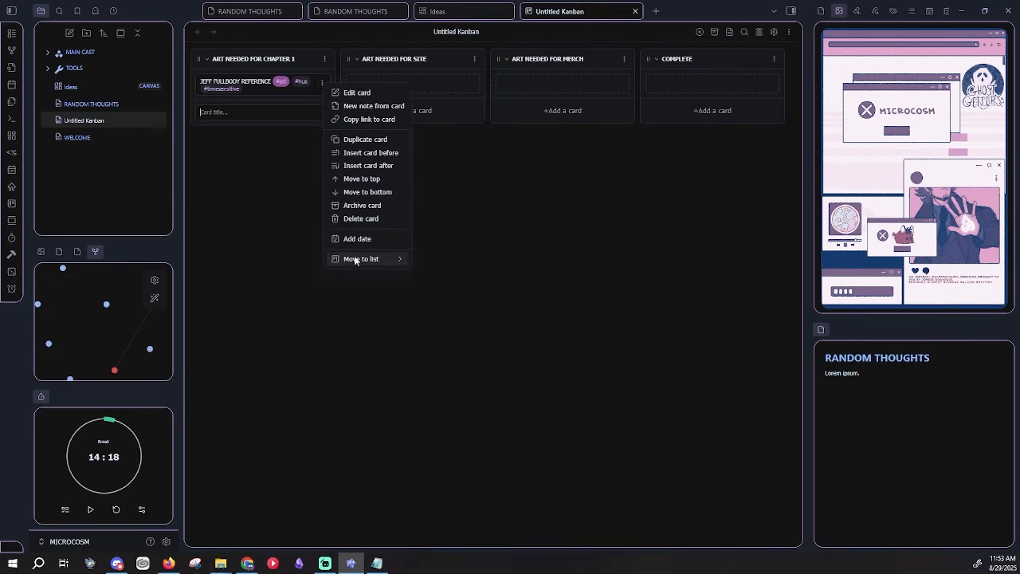
{"action": "mouse_move", "coordinate": [355, 259]}
{"action": "left_click", "coordinate": [483, 296]}
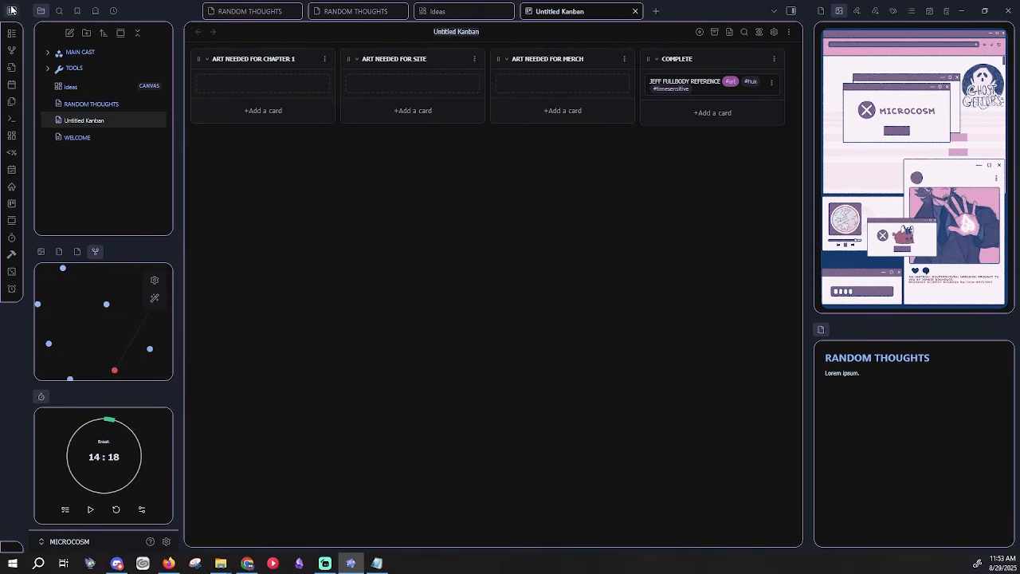
{"action": "type", "text": "Art Needed"}
{"action": "key", "text": "Return"}
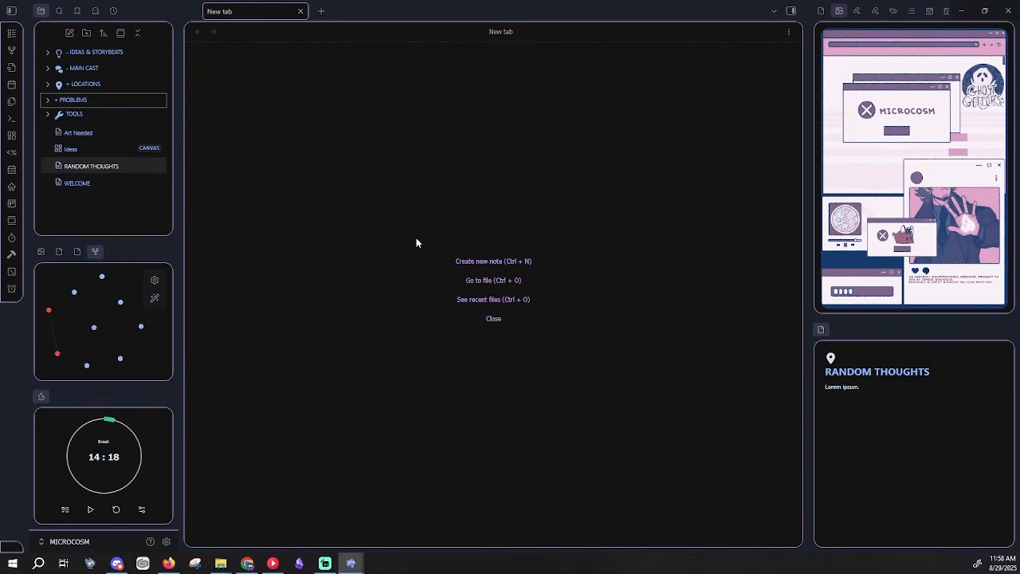
Open the JEFFENORTE DAVIS note in MAIN CAST and add a Username line to its profile callout by copying the Sexuality line.
{"action": "left_click_drag", "start_coordinate": [82, 151], "coordinate": [85, 133]}
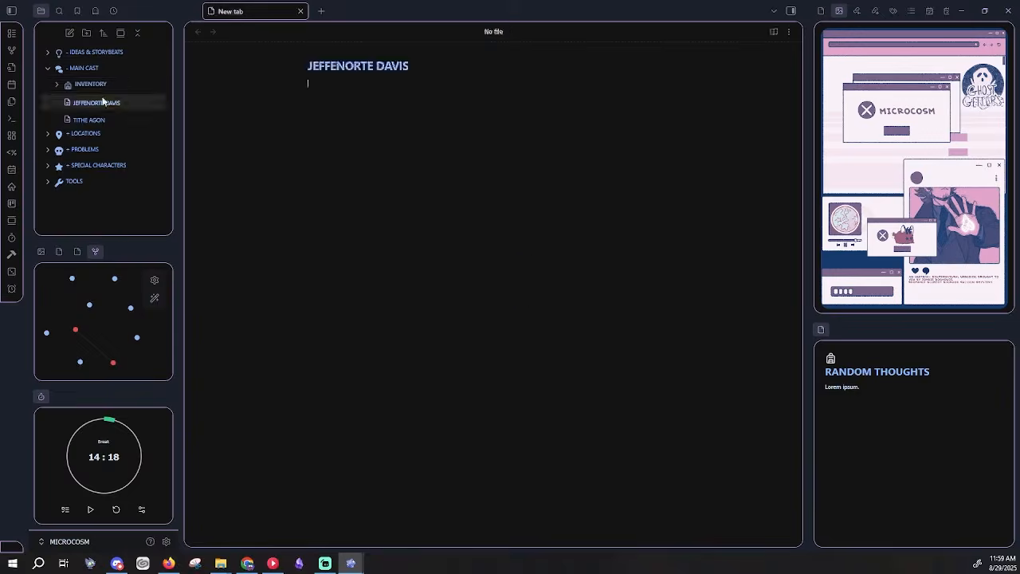
{"action": "left_click", "coordinate": [102, 102]}
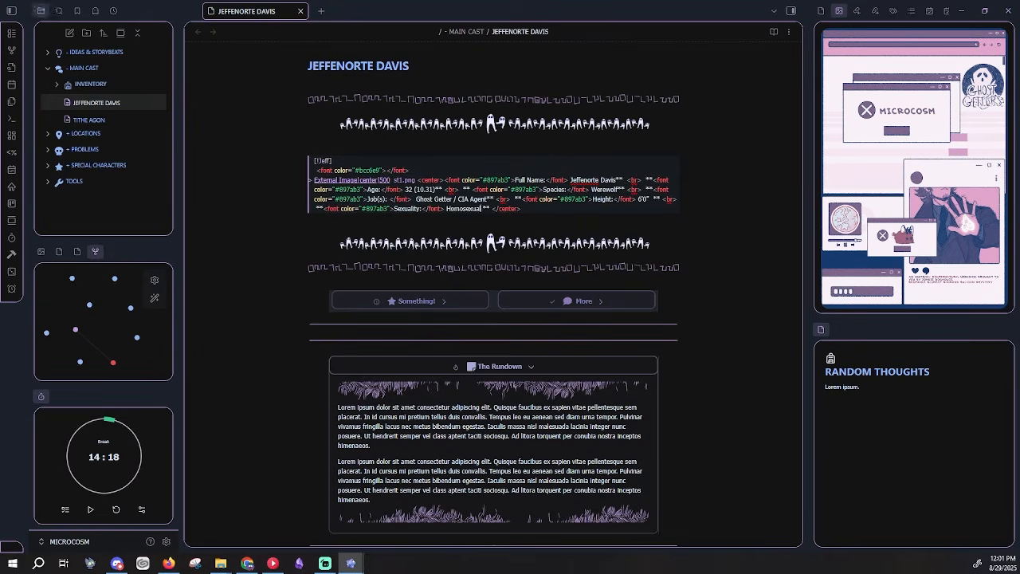
{"action": "left_click_drag", "start_coordinate": [311, 161], "coordinate": [539, 257]}
{"action": "left_click", "coordinate": [492, 208]}
{"action": "left_click_drag", "start_coordinate": [663, 199], "coordinate": [492, 209]}
{"action": "key", "text": "ctrl+c"}
{"action": "left_click", "coordinate": [492, 209]}
{"action": "key", "text": "ctrl+v"}
{"action": "left_click_drag", "start_coordinate": [311, 161], "coordinate": [523, 229]}
{"action": "left_click", "coordinate": [620, 209]}
Replace the placeholder text in the JEFFENORTE DAVIS note's Rundown, Bonds and Backstory sections with character text and linked names.
{"action": "scroll", "coordinate": [630, 469], "scroll_direction": "down", "scroll_amount": 10}
{"action": "scroll", "coordinate": [630, 469], "scroll_direction": "up", "scroll_amount": 7}
{"action": "left_click_drag", "start_coordinate": [447, 294], "coordinate": [314, 217]}
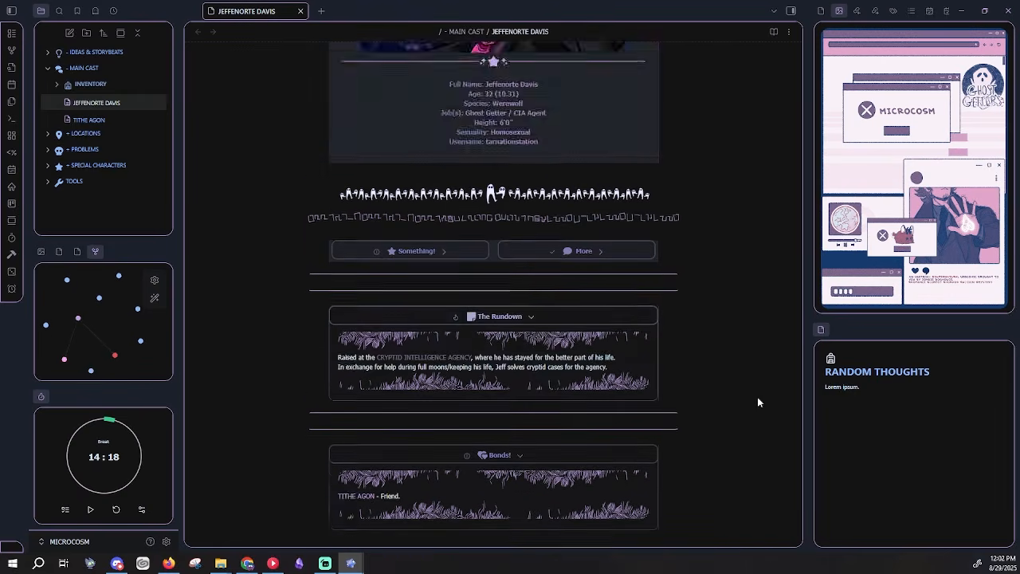
{"action": "scroll", "coordinate": [758, 400], "scroll_direction": "down", "scroll_amount": 6}
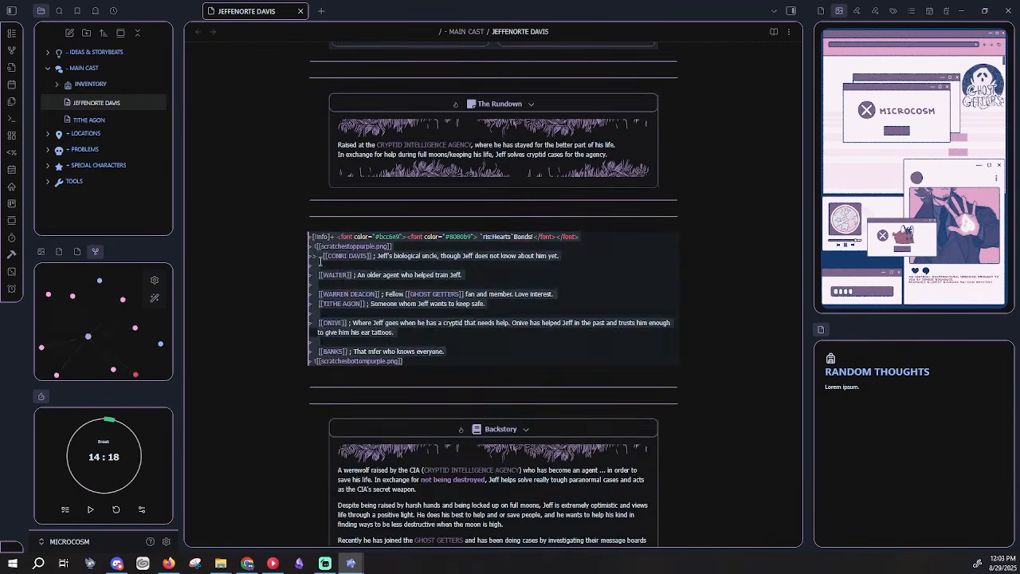
{"action": "left_click", "coordinate": [250, 296]}
{"action": "scroll", "coordinate": [235, 232], "scroll_direction": "up", "scroll_amount": 10}
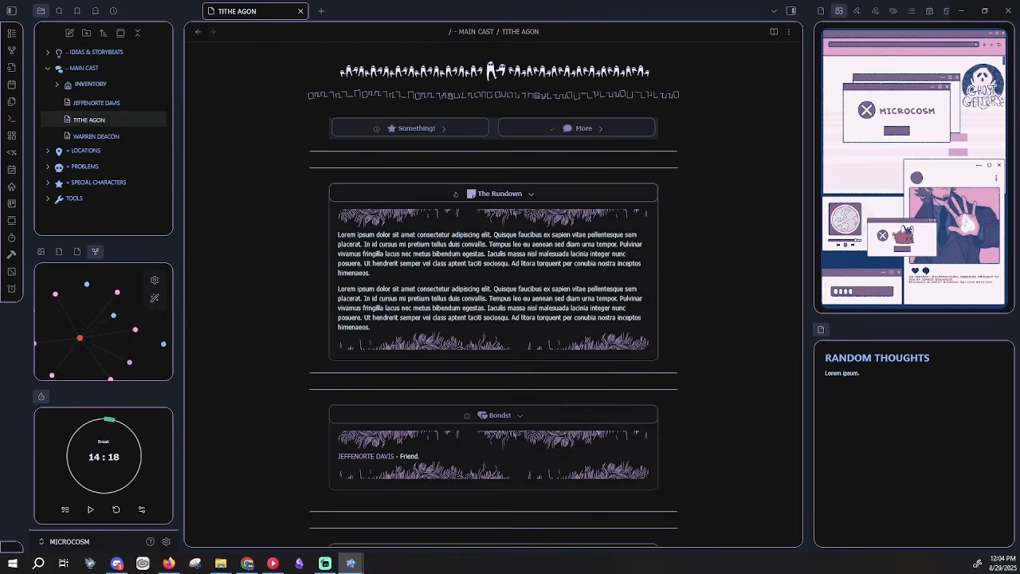
Fill the TITHE AGON note's Rundown and Bonds, linking THE MANSION, DR. COERT AGON, MUPPET DAD, JEFFENORTE DAVIS, WARREN DEACON and BANKS.
{"action": "scroll", "coordinate": [293, 338], "scroll_direction": "down", "scroll_amount": 5}
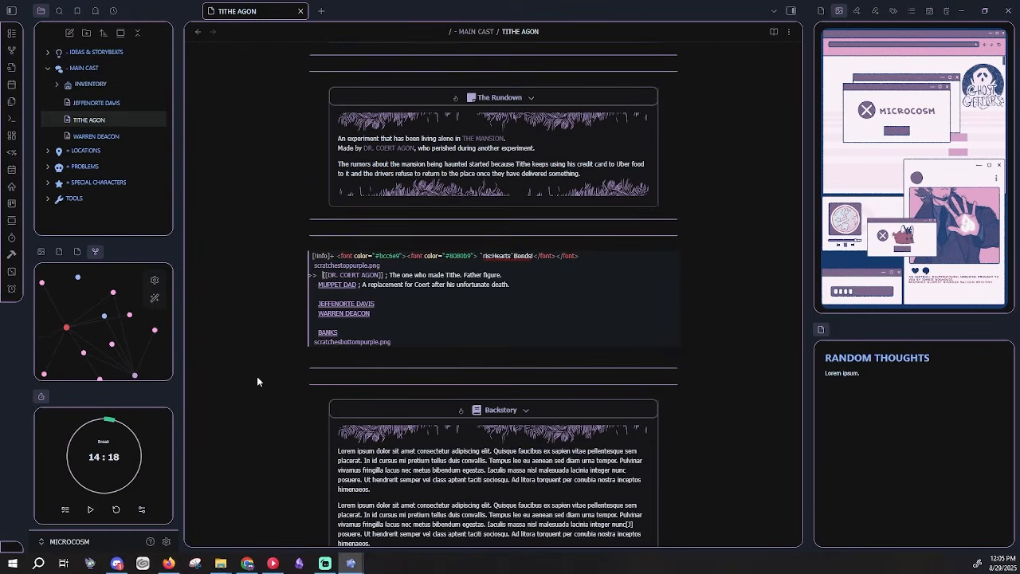
{"action": "left_click", "coordinate": [257, 376]}
{"action": "scroll", "coordinate": [613, 369], "scroll_direction": "down", "scroll_amount": 2}
{"action": "scroll", "coordinate": [601, 194], "scroll_direction": "up", "scroll_amount": 6}
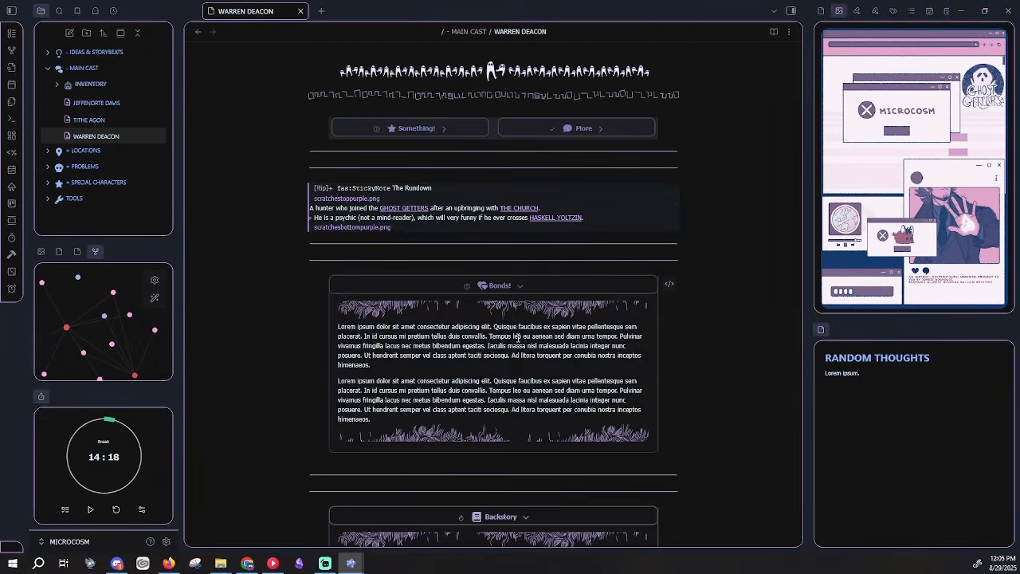
Write the WARREN DEACON note's Bonds and complete its profile with age 30, Human, Inquisitor / Ghost Getter, height 5'8" and Pansexual.
{"action": "scroll", "coordinate": [494, 319], "scroll_direction": "down", "scroll_amount": 2}
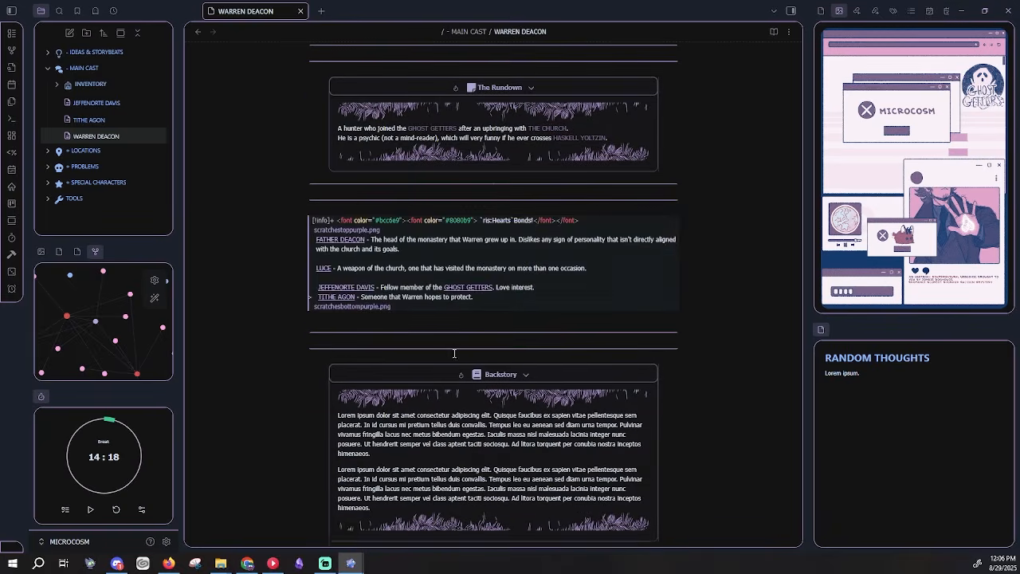
{"action": "scroll", "coordinate": [494, 318], "scroll_direction": "down", "scroll_amount": 5}
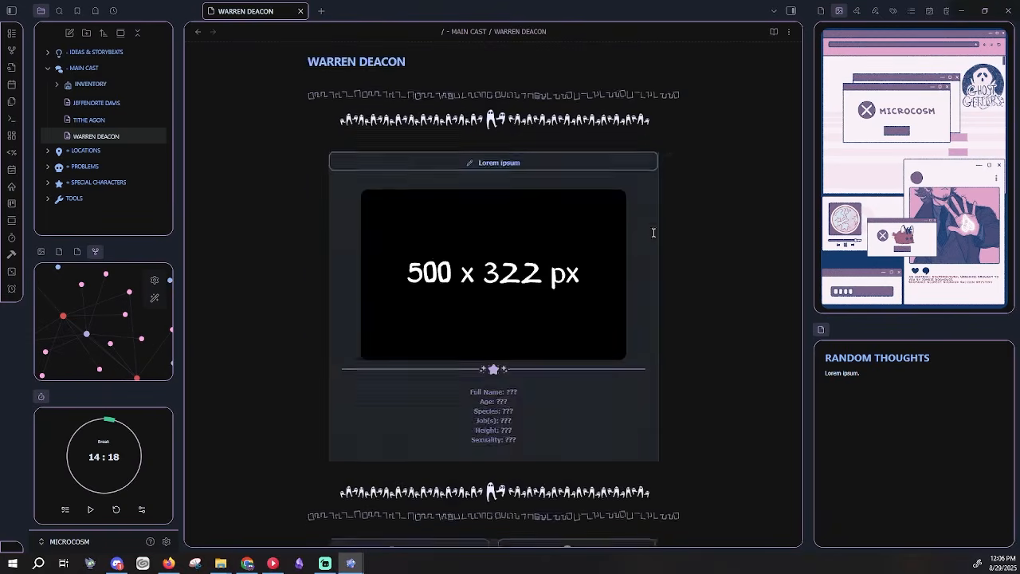
{"action": "left_click", "coordinate": [654, 230]}
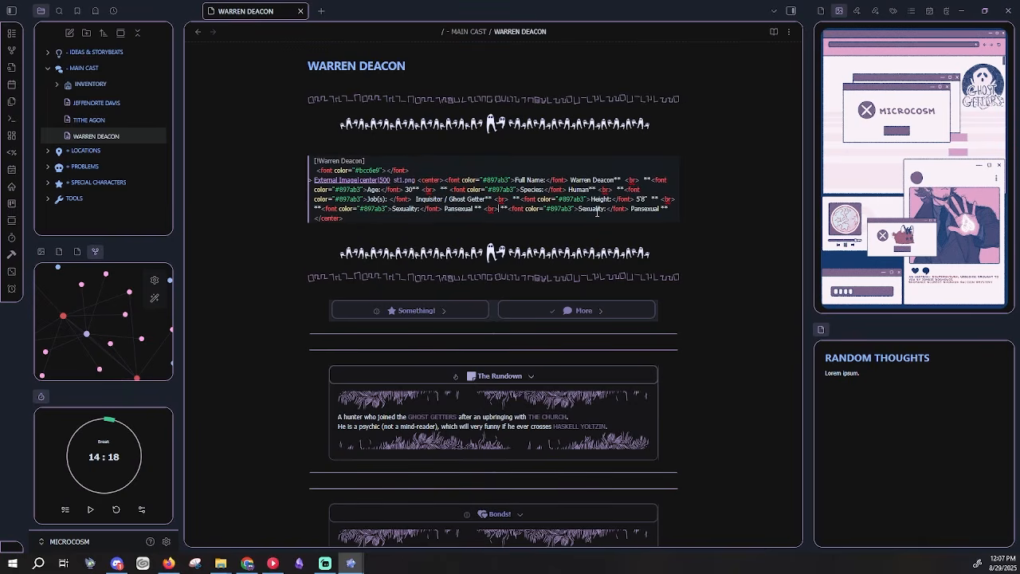
Reopen the JEFFENORTE DAVIS note and add RANDOM ROADHOUSE and THE CULT OF ASMODEUS folders for the SPECIAL CHARACTERS section.
{"action": "left_click", "coordinate": [111, 119]}
{"action": "left_click", "coordinate": [95, 103]}
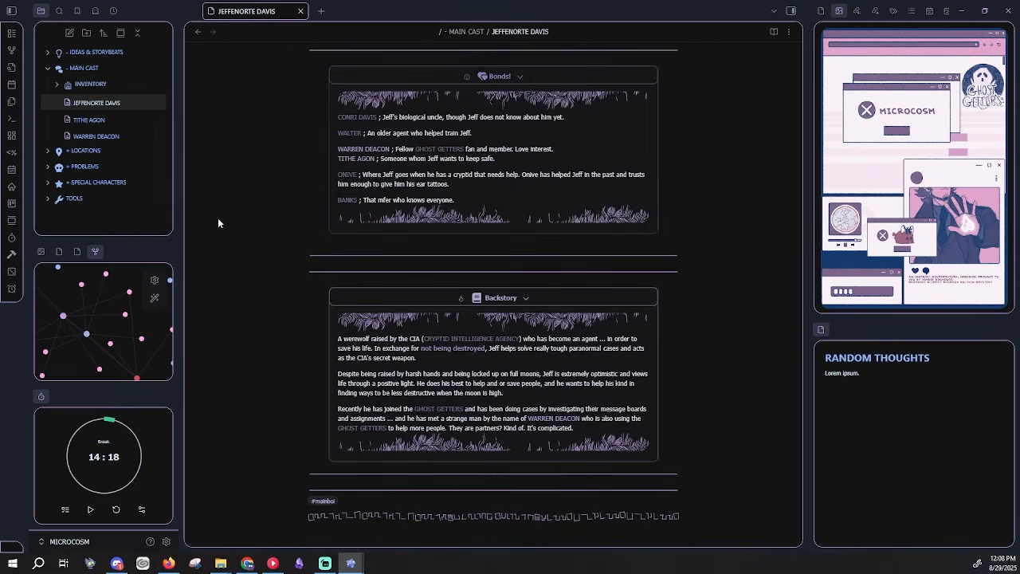
{"action": "left_click", "coordinate": [92, 118]}
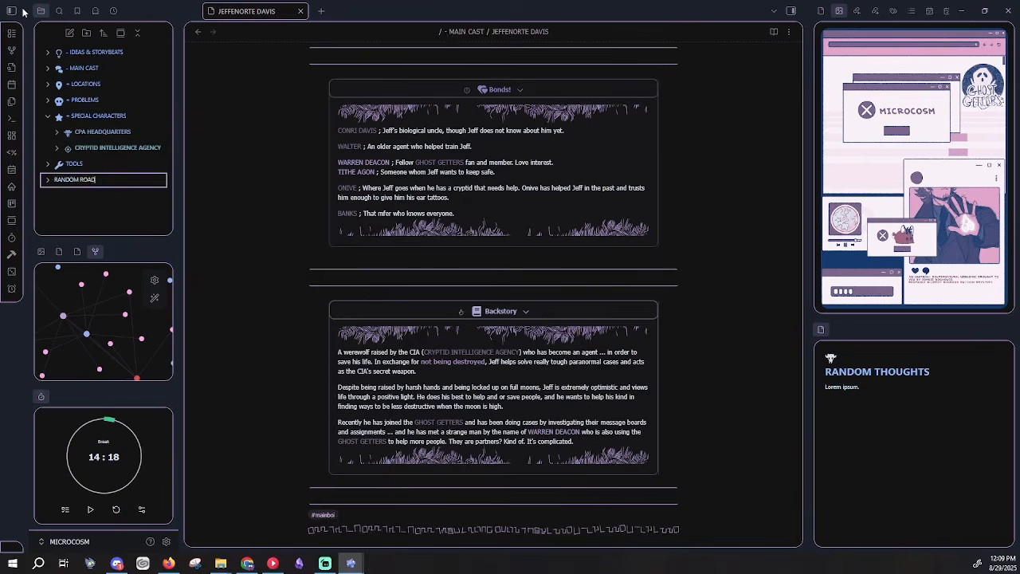
{"action": "left_click_drag", "start_coordinate": [70, 179], "coordinate": [103, 137]}
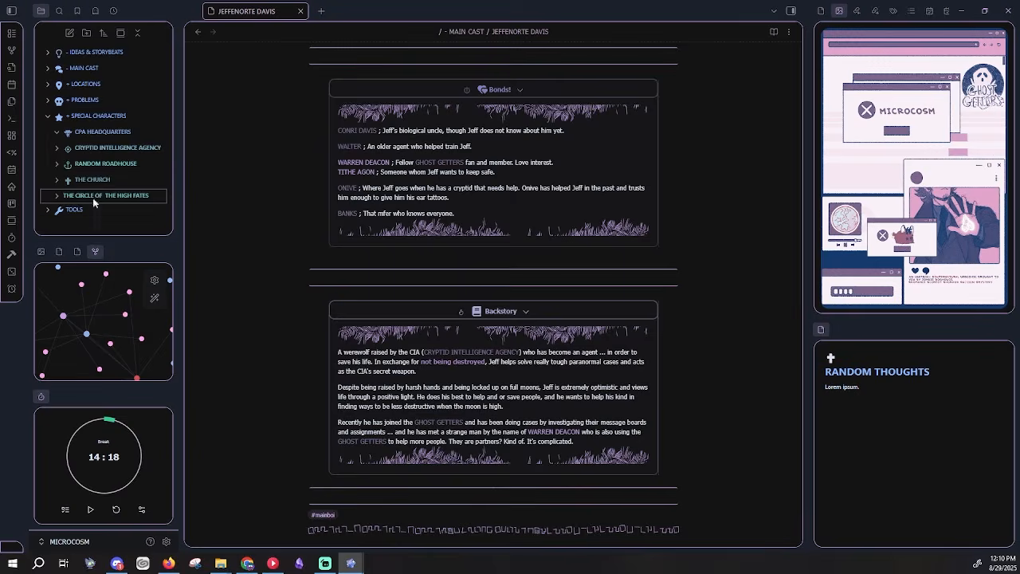
{"action": "left_click", "coordinate": [86, 33]}
{"action": "type", "text": "THE CULT OF ASMODEUS"}
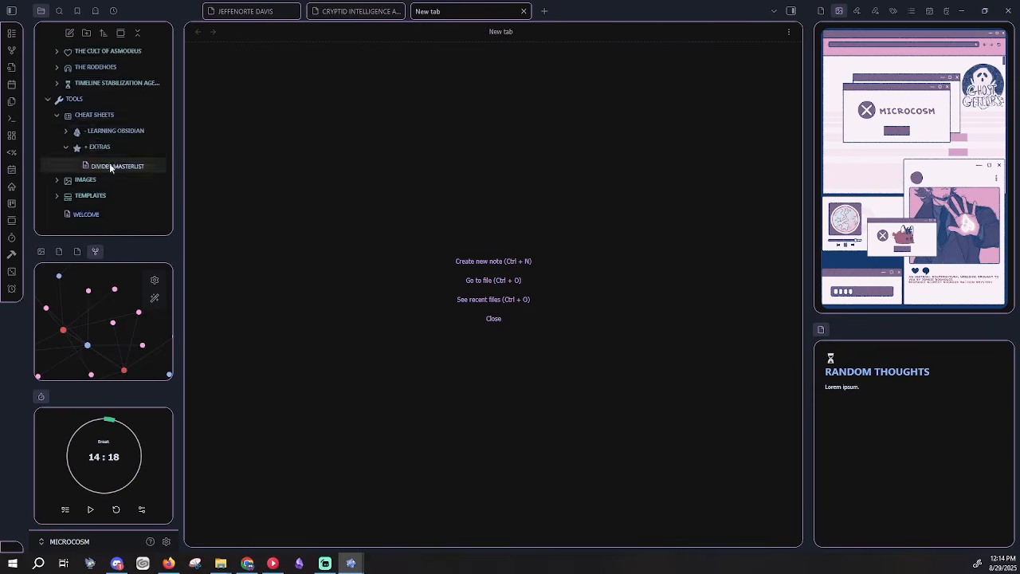
Open the DIVIDER MASTERLIST note and give the CRYPTID INTELLIGENCE AGENCY note's table the headers NAME, RANK and EXTRA.
{"action": "left_click", "coordinate": [102, 165]}
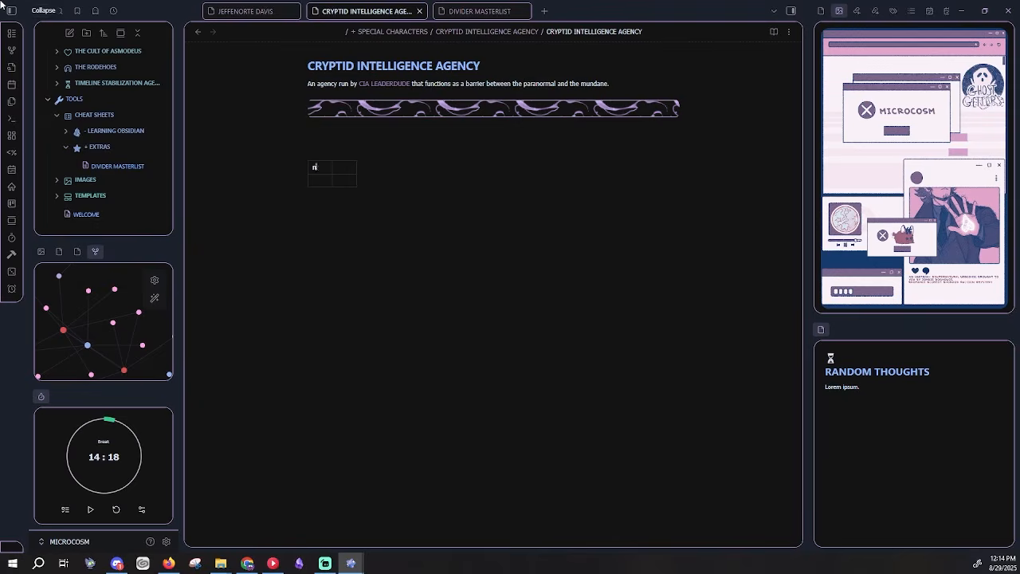
{"action": "type", "text": "AME"}
{"action": "key", "text": "Tab"}
{"action": "type", "text": "RANK"}
{"action": "left_click", "coordinate": [368, 174]}
{"action": "type", "text": "EXTRA"}
{"action": "key", "text": "Tab"}
Fill the table with linked members and ranks: CIA LEADERDUDE Founder / Head, WALTER Handler, JEFFENORTE DAVIS Agent / Cleaner, RUSTY Tool / Weapon, plus extras.
{"action": "type", "text": "[[CIA LEADERDUDE]]Founder / Head charge of [[RUSTY]]."}
{"action": "key", "text": "Tab"}
{"action": "type", "text": "[[JEFFENORTE DAVIS]]"}
{"action": "key", "text": "Tab"}
{"action": "type", "text": "Agent / Cleaner"}
{"action": "key", "text": "Tab"}
{"action": "type", "text": "Kept in line by the agency. Short leash."}
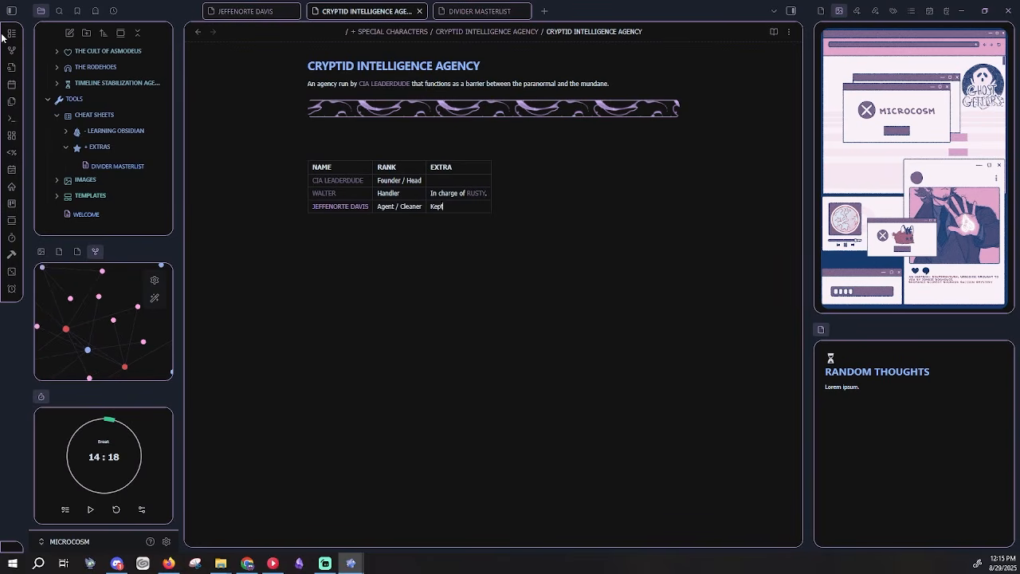
{"action": "type", "text": "\t[[RUSTY]]\tTool / Weapon"}
{"action": "key", "text": "ctrl+v"}
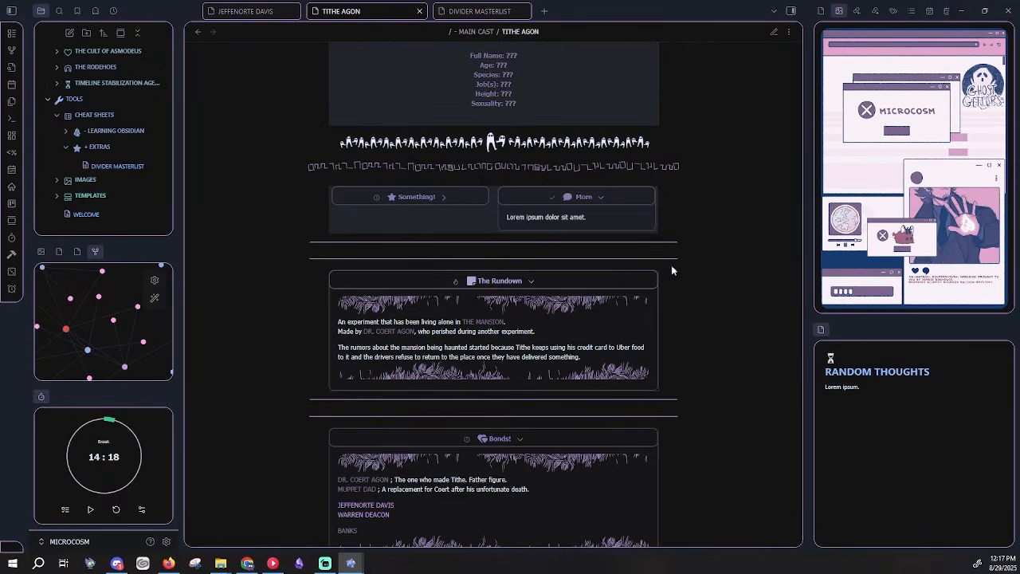
Add a portrait to the TITHE AGON note, list its cryptid souls and Bead Lizards under More, and check it in reading view.
{"action": "left_click", "coordinate": [774, 32]}
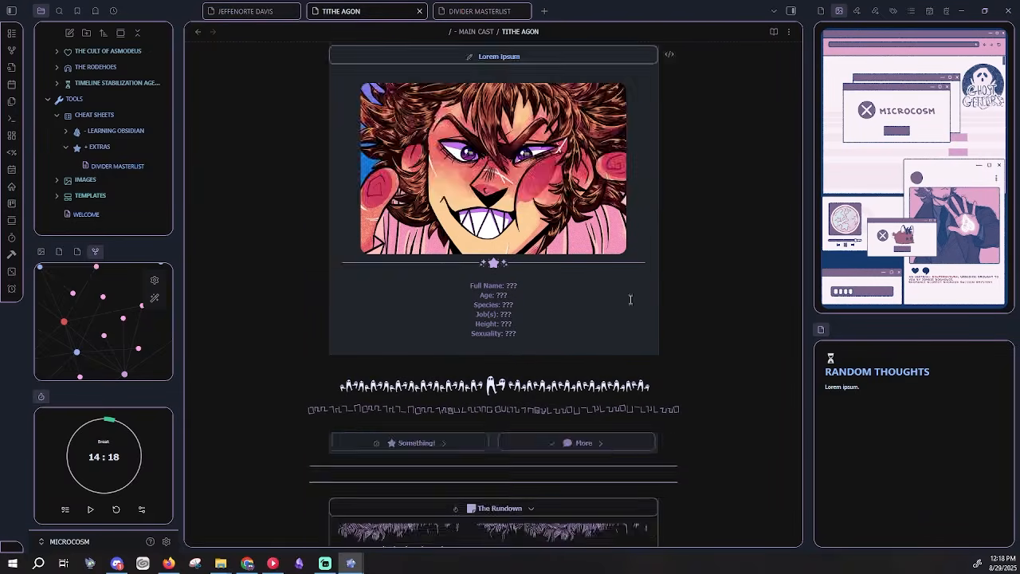
{"action": "key", "text": "ctrl+e"}
{"action": "key", "text": "ctrl+e"}
{"action": "key", "text": "ctrl+e"}
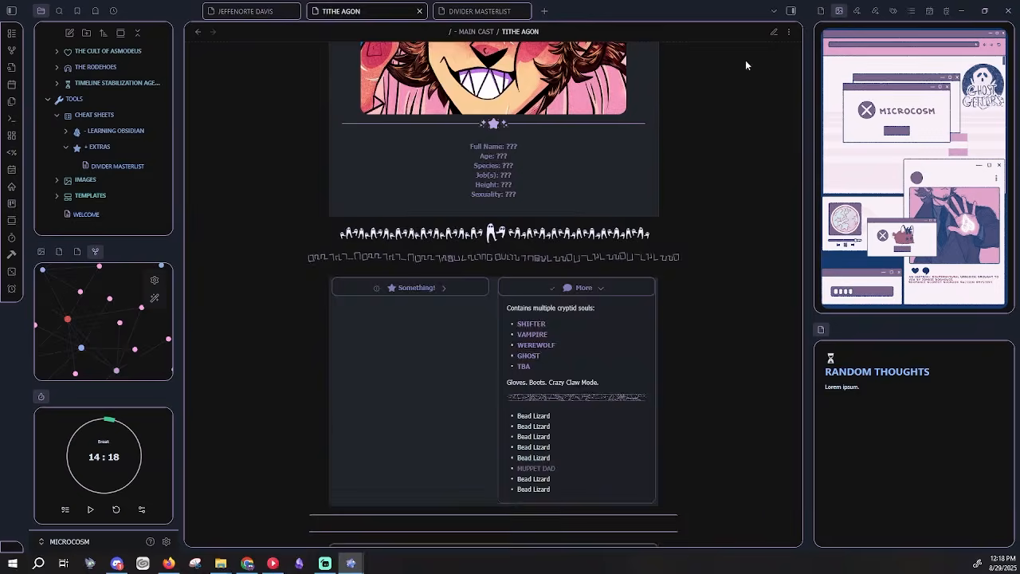
{"action": "scroll", "coordinate": [717, 451], "scroll_direction": "up", "scroll_amount": 5}
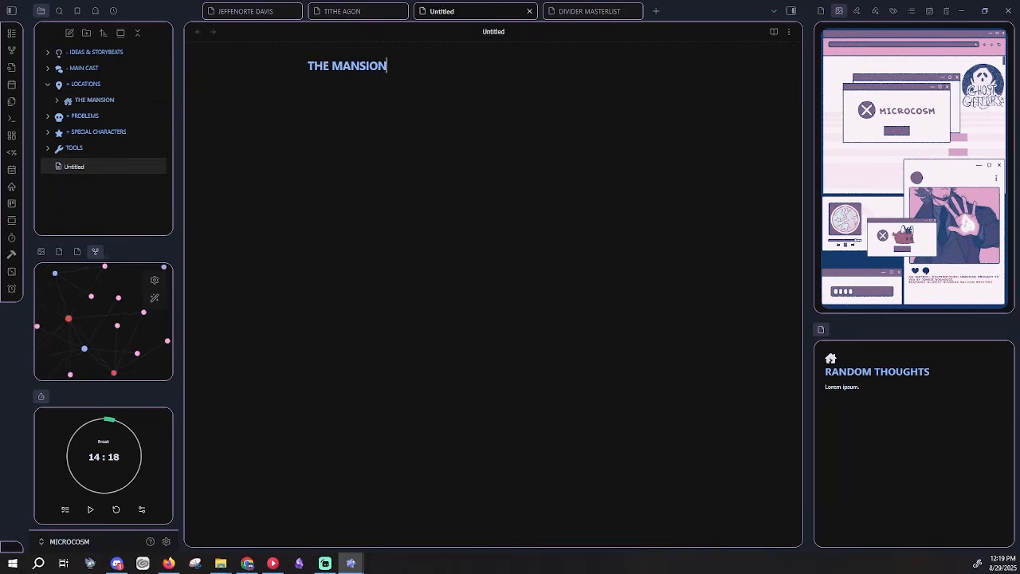
Title the new note THE MANSION and place the DR. COERT AGON note in the PROBLEMS folder.
{"action": "key", "text": "Return"}
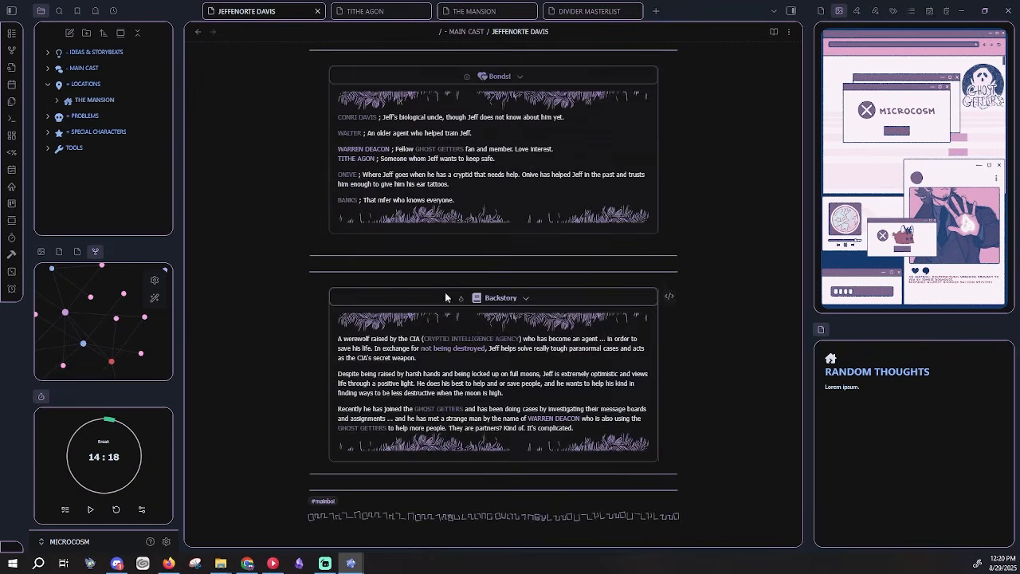
{"action": "scroll", "coordinate": [445, 291], "scroll_direction": "up", "scroll_amount": 10}
{"action": "left_click_drag", "start_coordinate": [86, 150], "coordinate": [86, 101]}
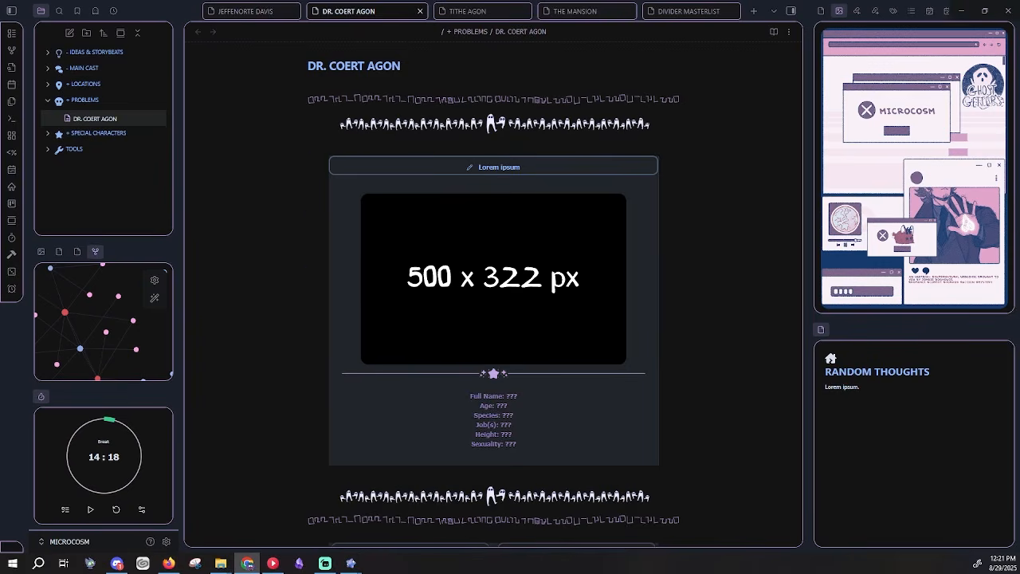
Fill the DR. COERT AGON profile with age 46, species Estrellan and job Evil Scientist.
{"action": "scroll", "coordinate": [741, 421], "scroll_direction": "down", "scroll_amount": 5}
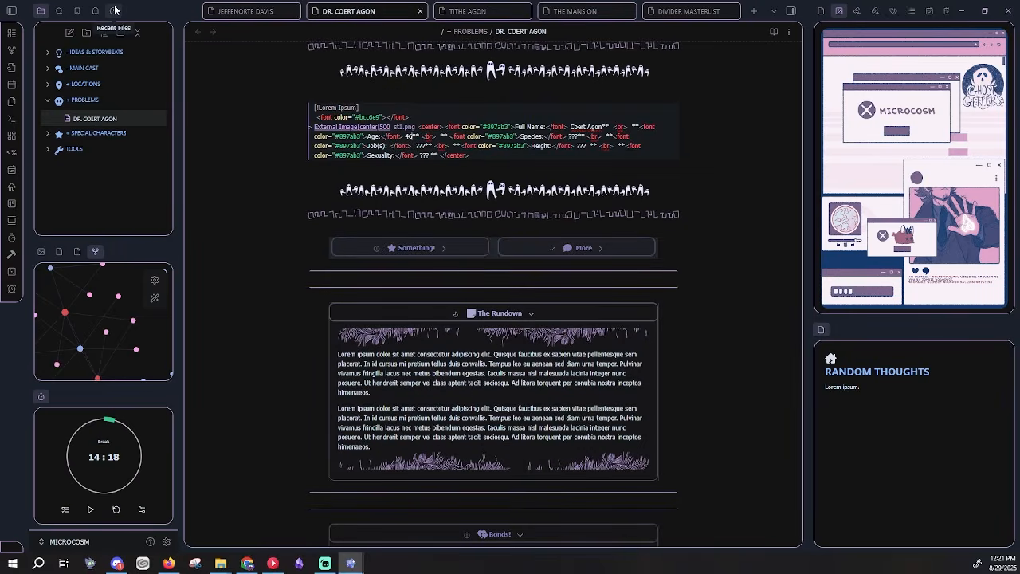
{"action": "key", "text": "Right"}
{"action": "key", "text": "BackSpace"}
{"action": "key", "text": "BackSpace"}
{"action": "key", "text": "BackSpace"}
{"action": "type", "text": "Estrellan"}
{"action": "key", "text": "Right"}
{"action": "key", "text": "BackSpace"}
{"action": "key", "text": "BackSpace"}
{"action": "key", "text": "BackSpace"}
{"action": "type", "text": "Evil Scientist"}
Set the DR. COERT AGON profile's height to 5'10" and sexuality to Too Busy (Homosexual).
{"action": "key", "text": "Right"}
{"action": "key", "text": "BackSpace"}
{"action": "key", "text": "BackSpace"}
{"action": "key", "text": "BackSpace"}
{"action": "type", "text": "5'10\""}
{"action": "key", "text": "Right"}
{"action": "key", "text": "BackSpace"}
{"action": "key", "text": "BackSpace"}
{"action": "key", "text": "BackSpace"}
{"action": "type", "text": "Too Busy (Homosecu"}
{"action": "key", "text": "BackSpace"}
{"action": "key", "text": "BackSpace"}
{"action": "type", "text": "xual"}
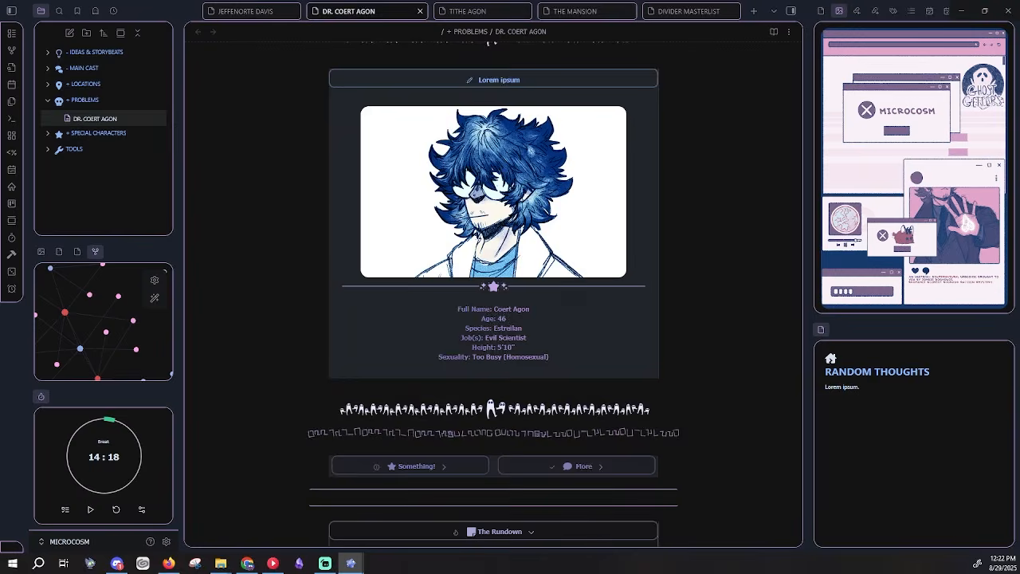
Write the DR. COERT AGON note's Rundown and replace the Bonds placeholder with "[[TITHE AGON]] ; His greatest achievement.".
{"action": "scroll", "coordinate": [493, 295], "scroll_direction": "down", "scroll_amount": 5}
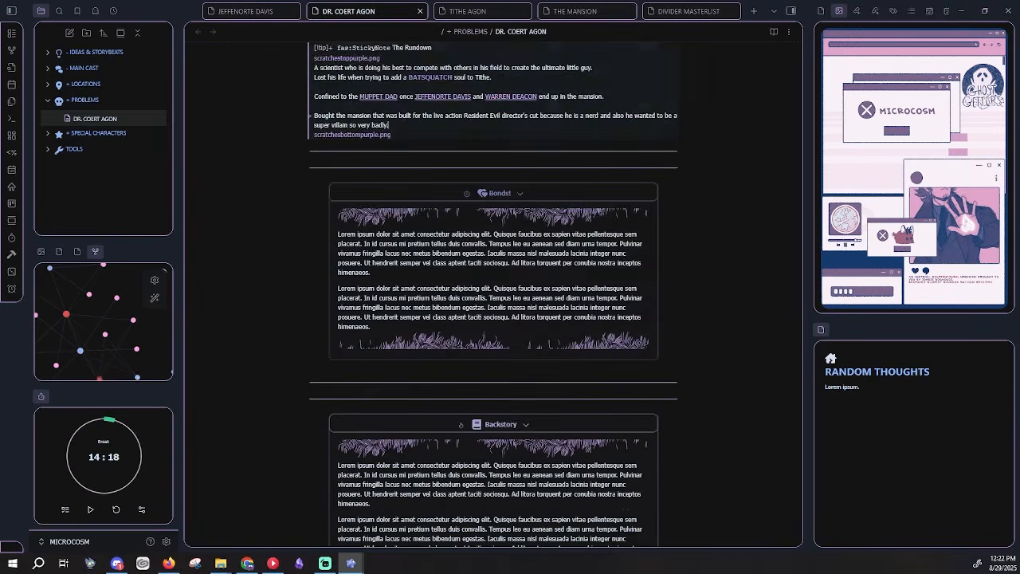
{"action": "scroll", "coordinate": [493, 295], "scroll_direction": "down", "scroll_amount": 1}
{"action": "left_click", "coordinate": [448, 204]}
{"action": "left_click_drag", "start_coordinate": [448, 203], "coordinate": [293, 129]}
{"action": "type", "text": "[[TITHE AGON]] ; His greatest achievement."}
{"action": "left_click", "coordinate": [792, 388]}
{"action": "scroll", "coordinate": [685, 253], "scroll_direction": "down", "scroll_amount": 3}
{"action": "key", "text": "ctrl+v"}
{"action": "double_click", "coordinate": [384, 322]}
{"action": "type", "text": "Extra"}
{"action": "scroll", "coordinate": [733, 379], "scroll_direction": "up", "scroll_amount": 4}
{"action": "scroll", "coordinate": [733, 379], "scroll_direction": "up", "scroll_amount": 15}
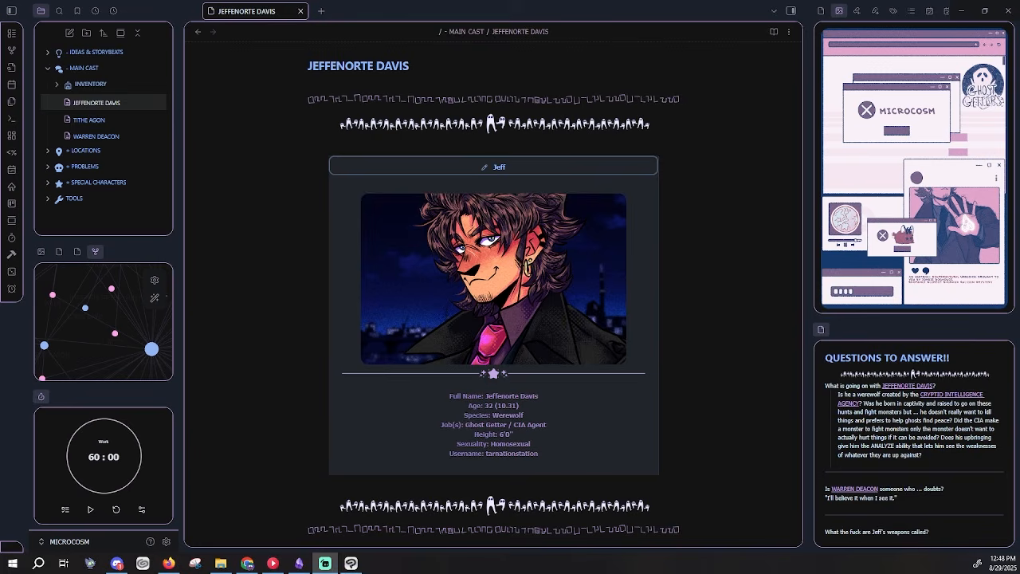
Add the line "Thought and [[SOMETHING HAPPENS]] or whatever." at the end of the JEFFENORTE DAVIS note.
{"action": "scroll", "coordinate": [271, 249], "scroll_direction": "down", "scroll_amount": 10}
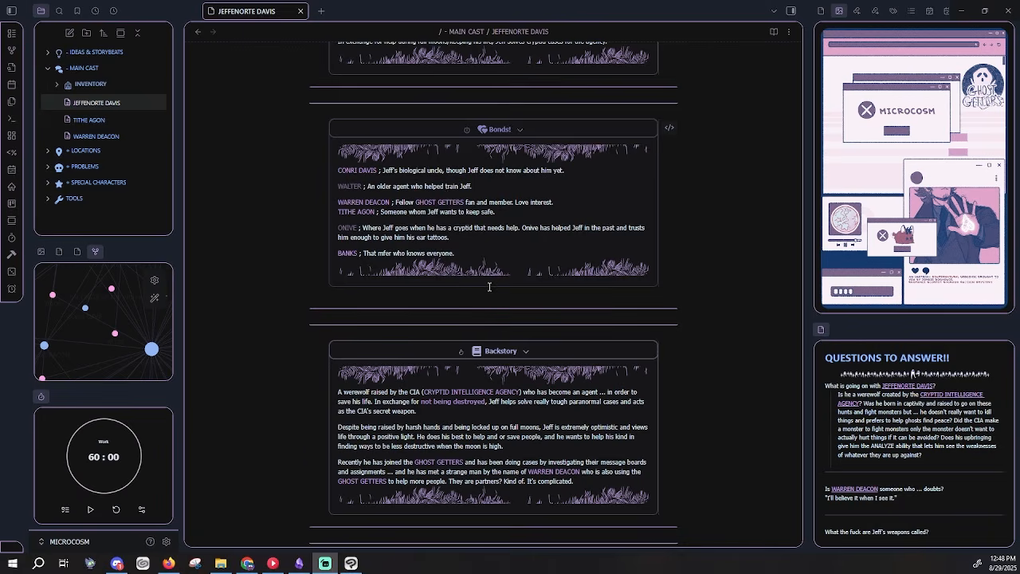
{"action": "scroll", "coordinate": [488, 287], "scroll_direction": "down", "scroll_amount": 5}
{"action": "left_click", "coordinate": [438, 294]}
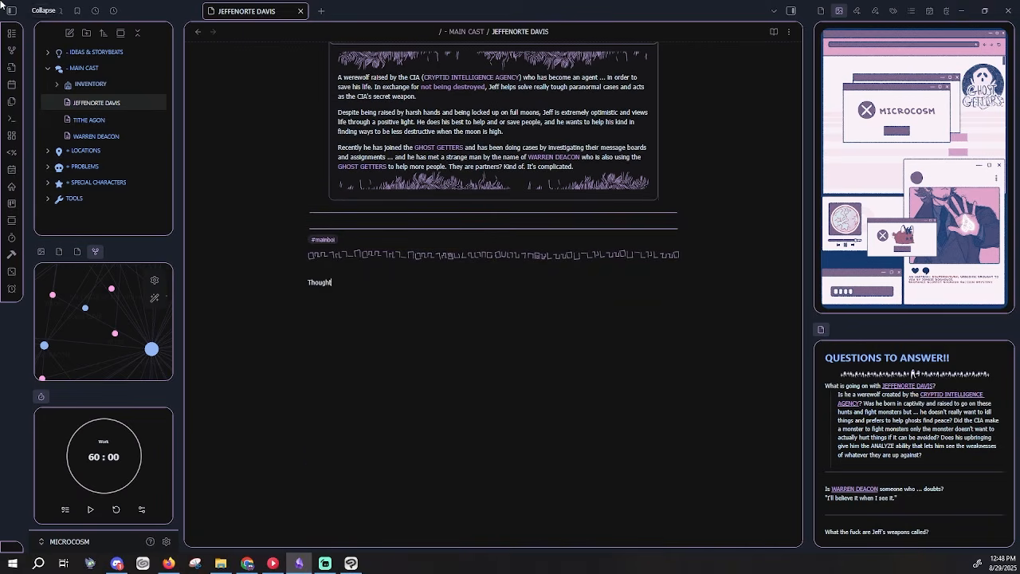
{"action": "type", "text": "Thought and [[SOMETHING HAPPENS"}
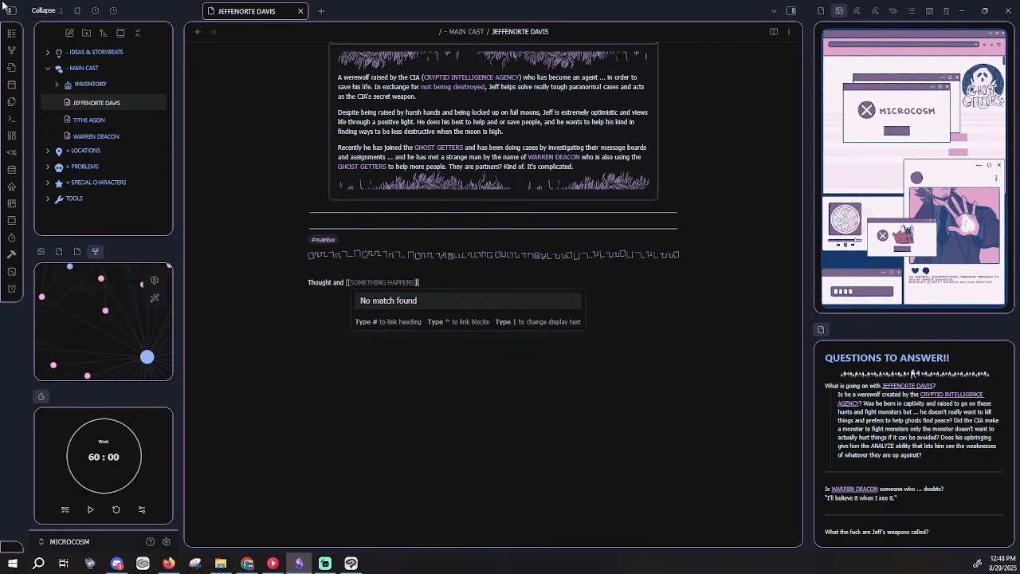
{"action": "key", "text": "Escape"}
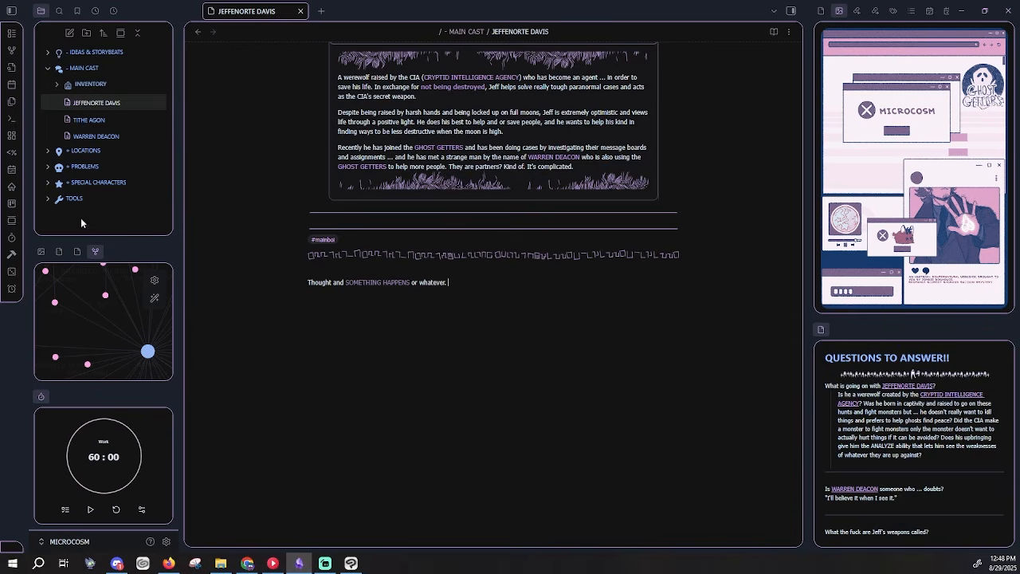
Create the SOMETHING HAPPENS note by following its link, and delete that note from the vault.
{"action": "left_click", "coordinate": [381, 284]}
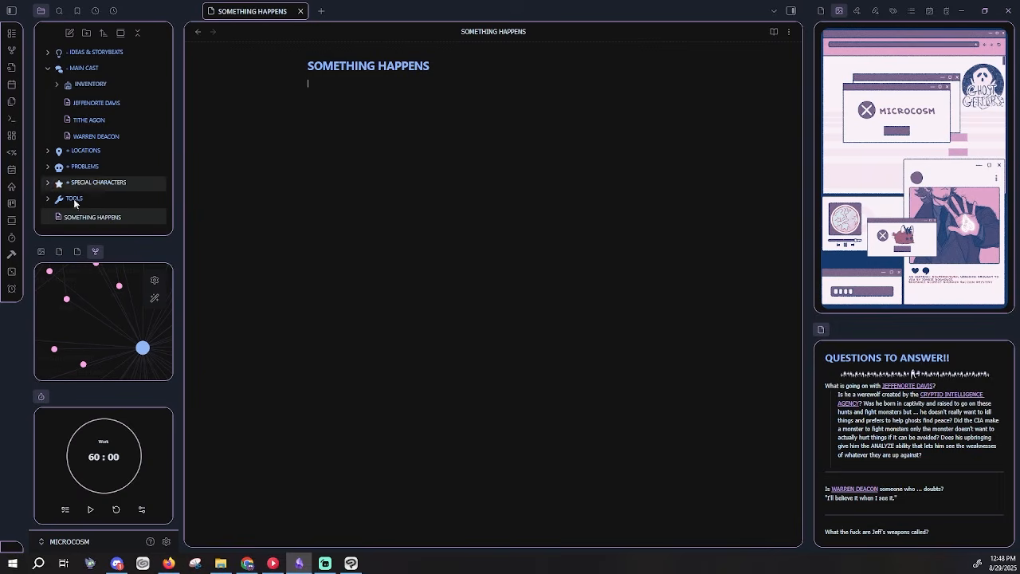
{"action": "right_click", "coordinate": [90, 218]}
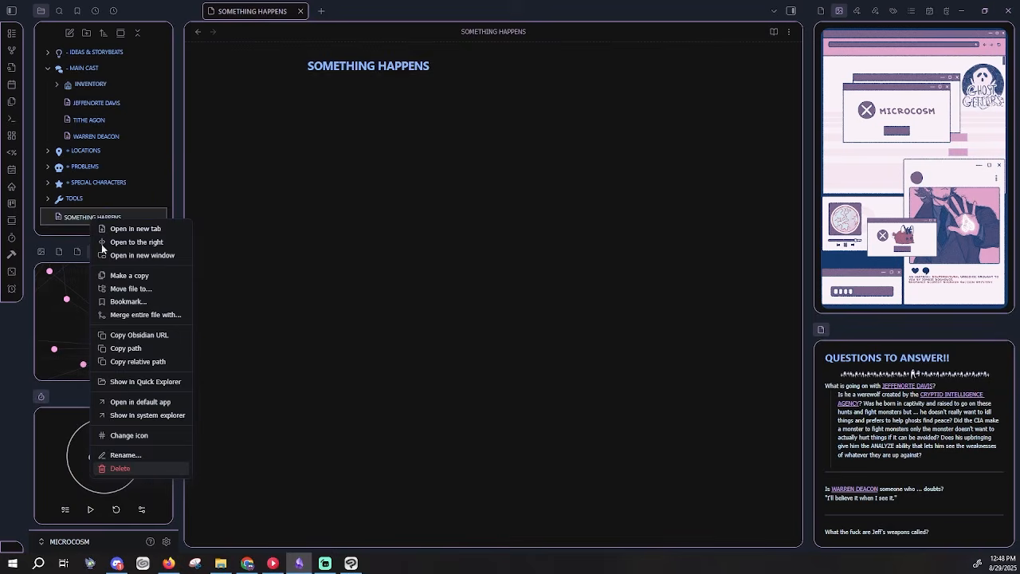
{"action": "left_click", "coordinate": [128, 468]}
{"action": "scroll", "coordinate": [286, 268], "scroll_direction": "up", "scroll_amount": 3}
{"action": "scroll", "coordinate": [292, 218], "scroll_direction": "up", "scroll_amount": 10}
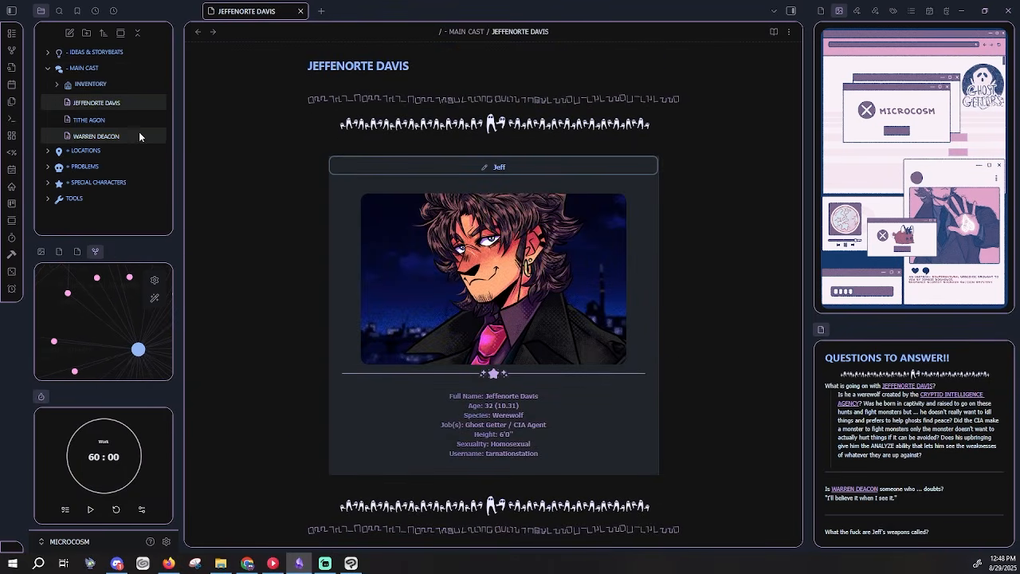
Open the JEFF'S TRENCH COAT note from Jeff's subfolder in the MAIN CAST inventory.
{"action": "left_click", "coordinate": [82, 85]}
{"action": "left_click", "coordinate": [93, 100]}
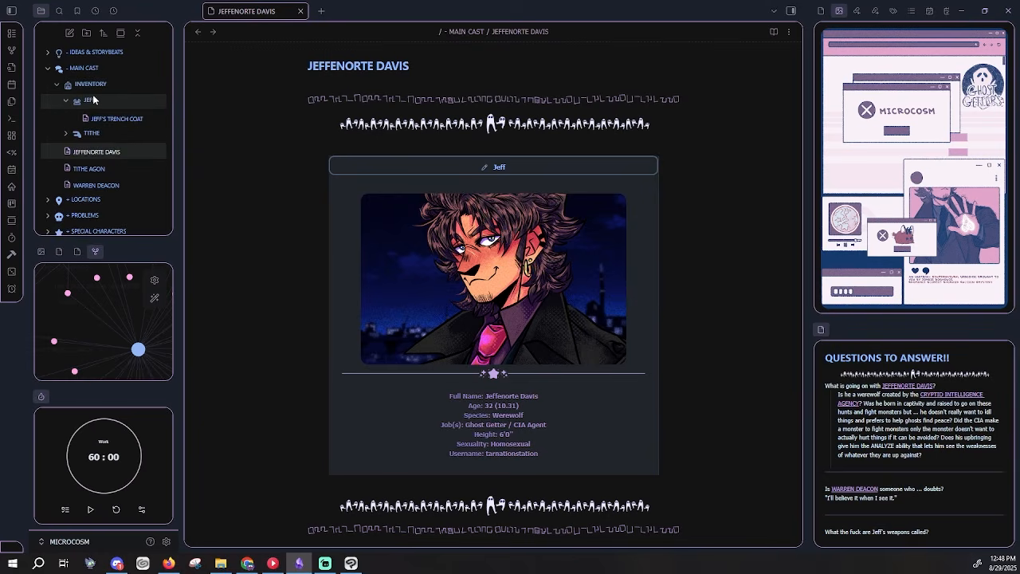
{"action": "left_click", "coordinate": [104, 119]}
{"action": "left_click", "coordinate": [392, 427]}
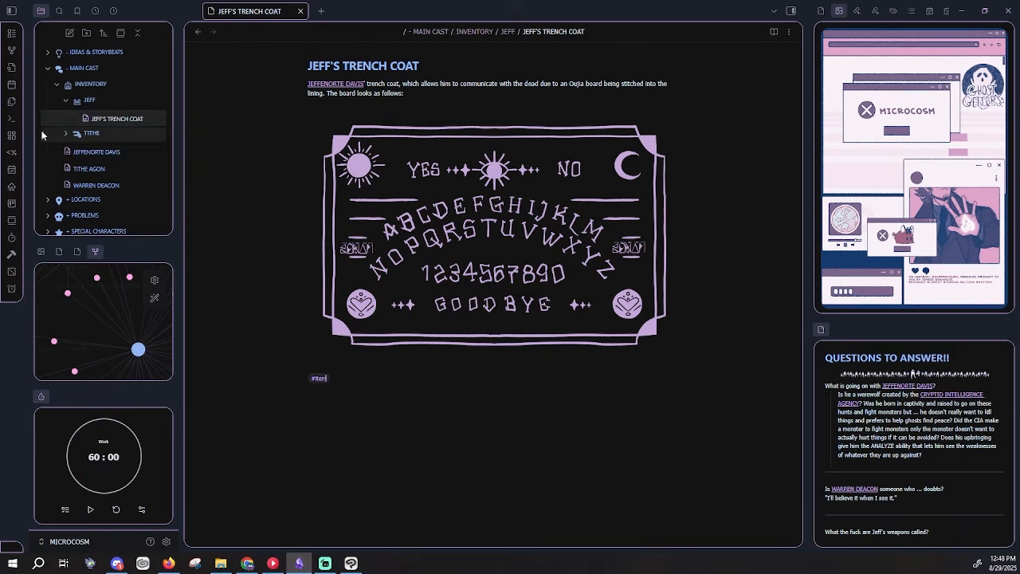
Open the vault's graph view and examine how the character, organization and location notes link together.
{"action": "left_click", "coordinate": [12, 67]}
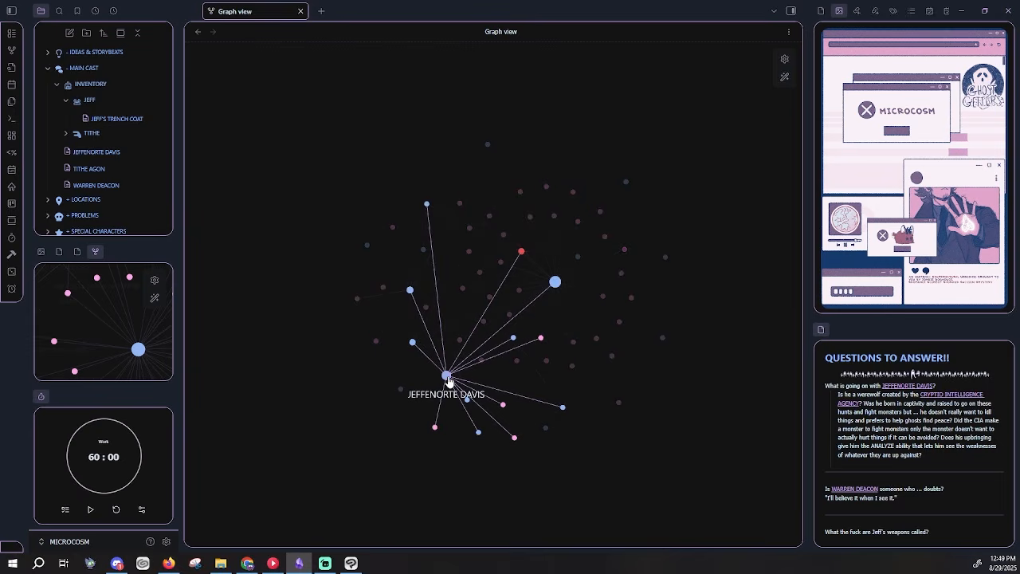
{"action": "scroll", "coordinate": [573, 231], "scroll_direction": "up", "scroll_amount": 5}
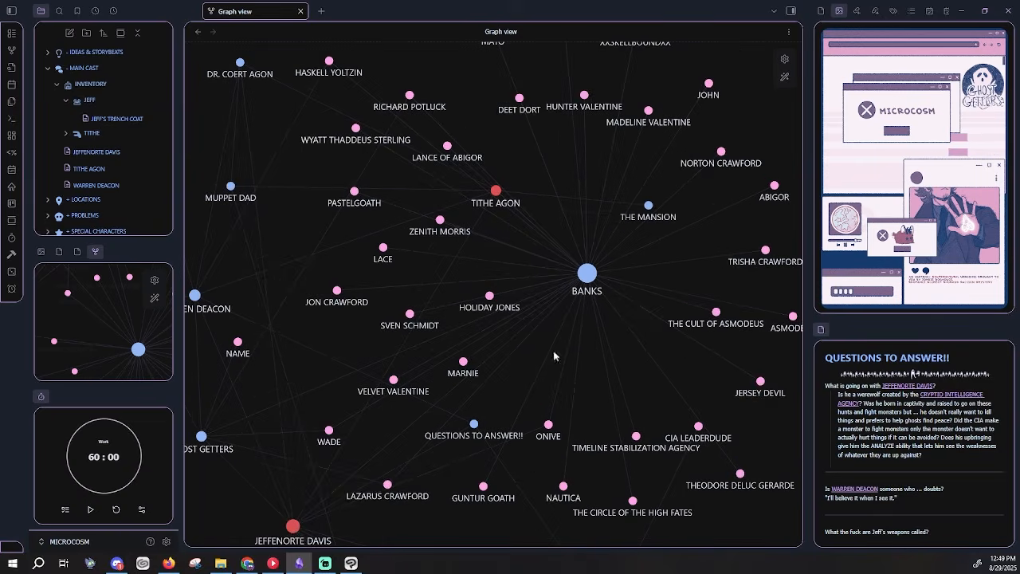
{"action": "scroll", "coordinate": [561, 313], "scroll_direction": "down", "scroll_amount": 5}
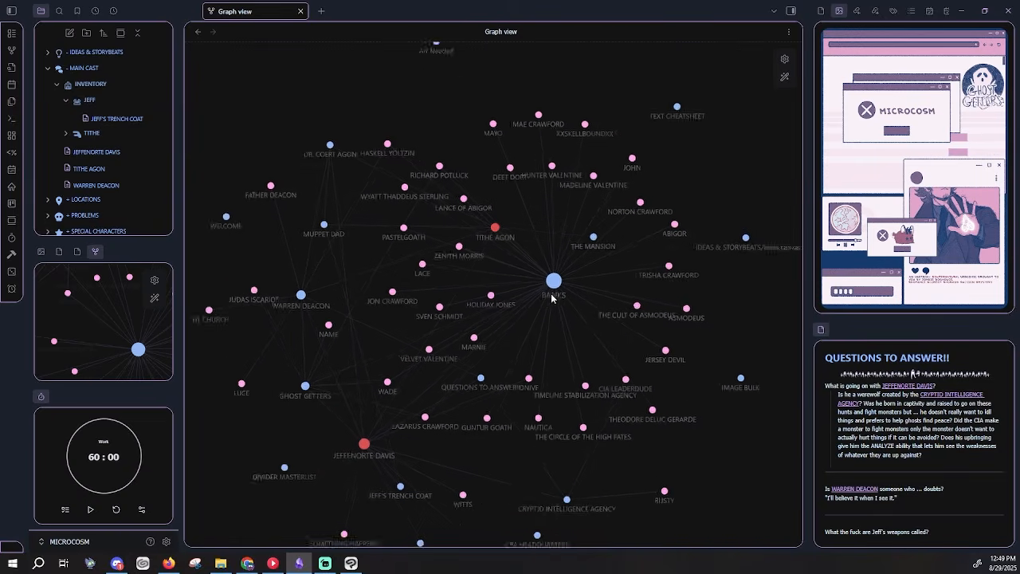
{"action": "scroll", "coordinate": [552, 298], "scroll_direction": "up", "scroll_amount": 3}
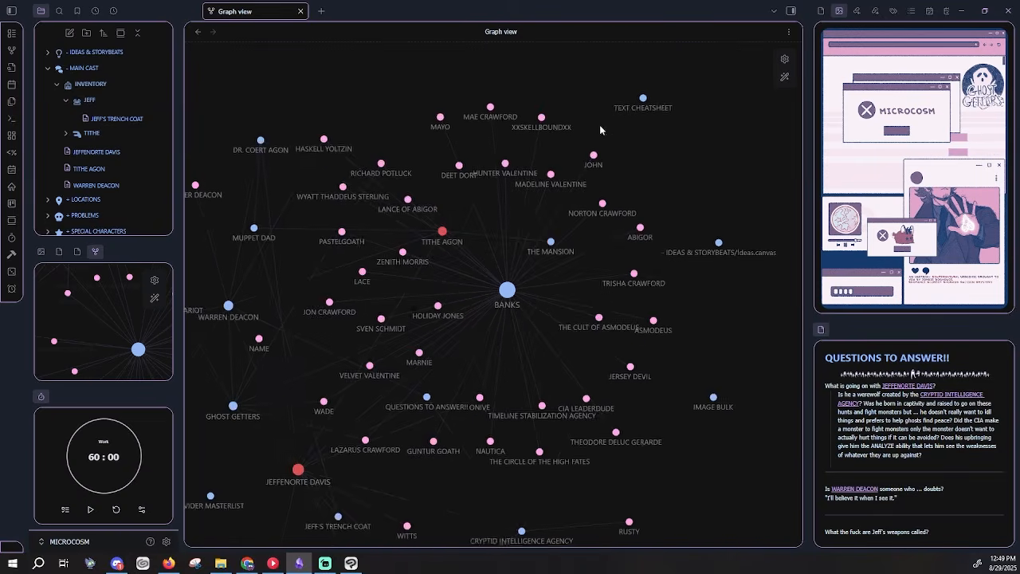
{"action": "scroll", "coordinate": [549, 263], "scroll_direction": "down", "scroll_amount": 3}
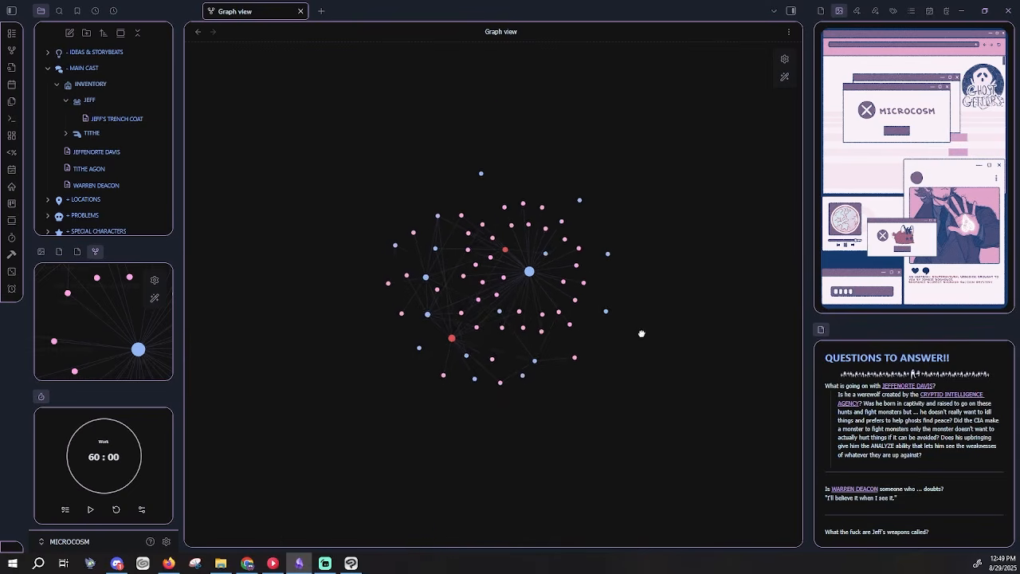
{"action": "scroll", "coordinate": [510, 271], "scroll_direction": "up", "scroll_amount": 2}
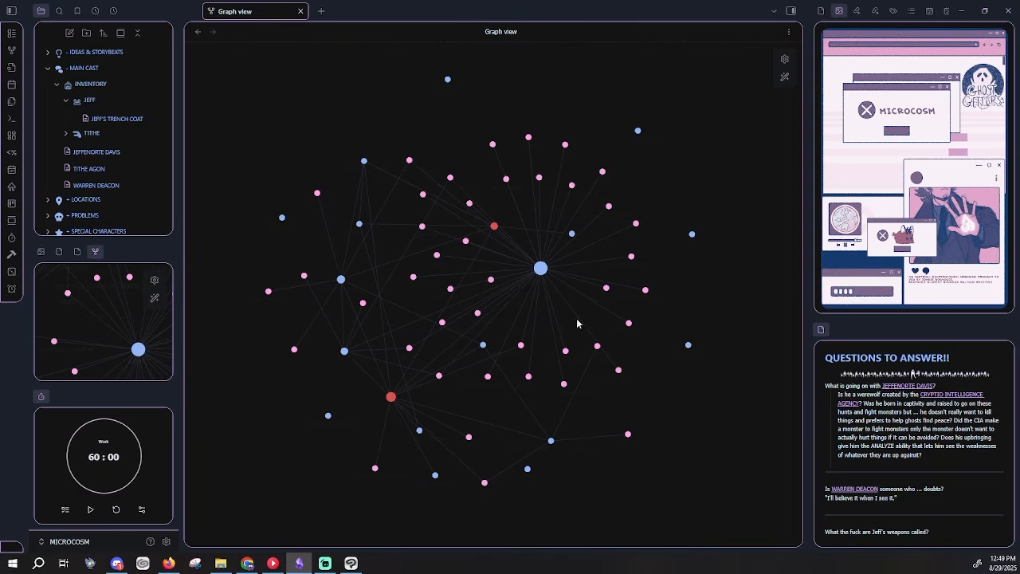
Collapse Jeff's inventory subfolder, open the JEFFENORTE DAVIS note and fold up the MAIN CAST folder.
{"action": "left_click", "coordinate": [82, 71]}
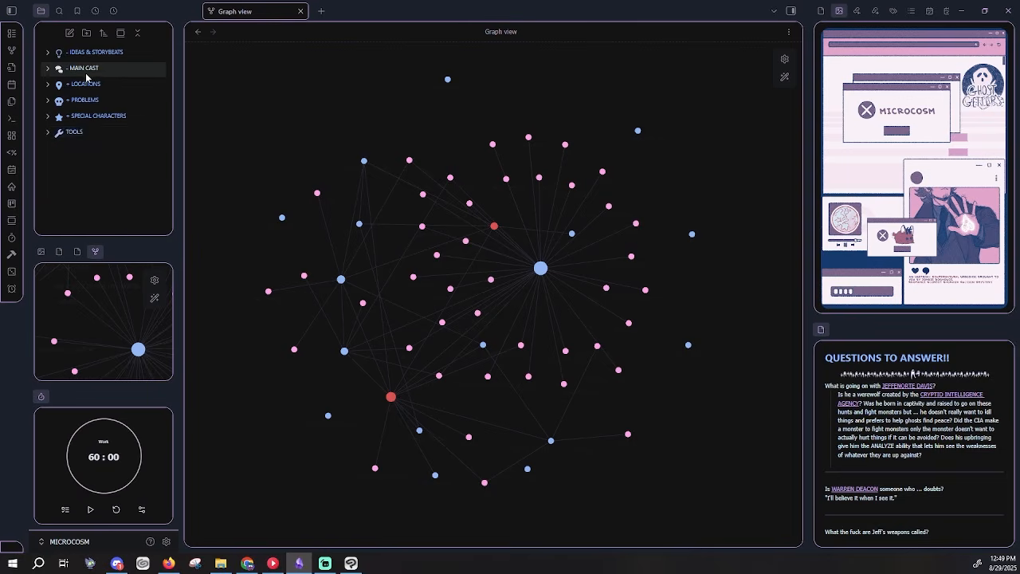
{"action": "left_click", "coordinate": [83, 68]}
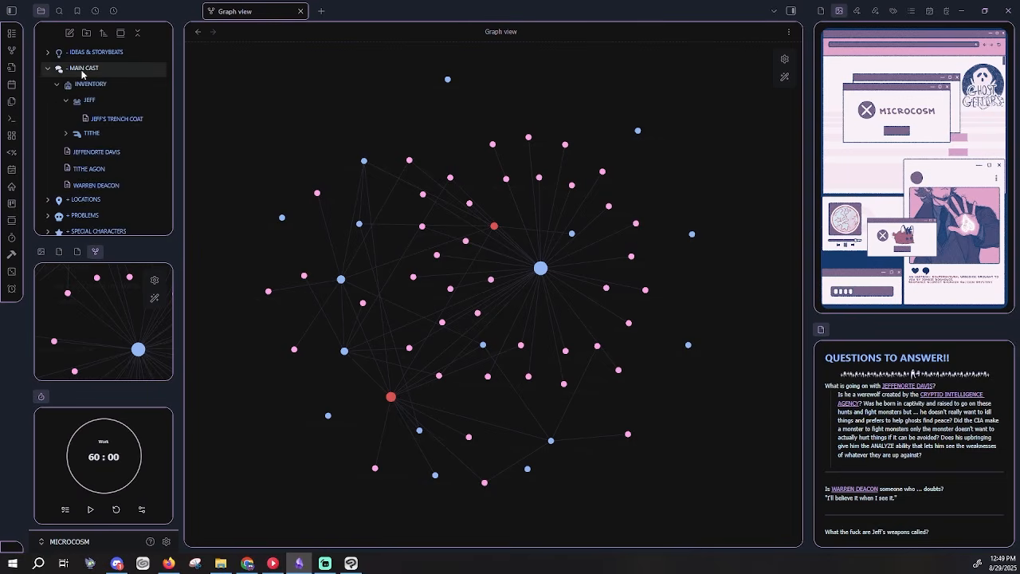
{"action": "left_click", "coordinate": [89, 101]}
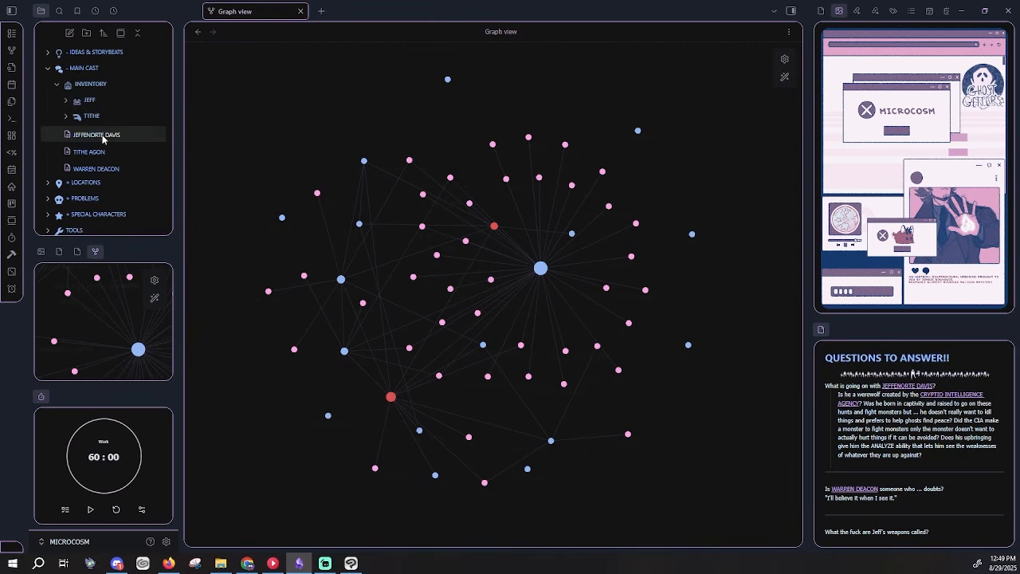
{"action": "left_click", "coordinate": [104, 135]}
{"action": "left_click", "coordinate": [80, 70]}
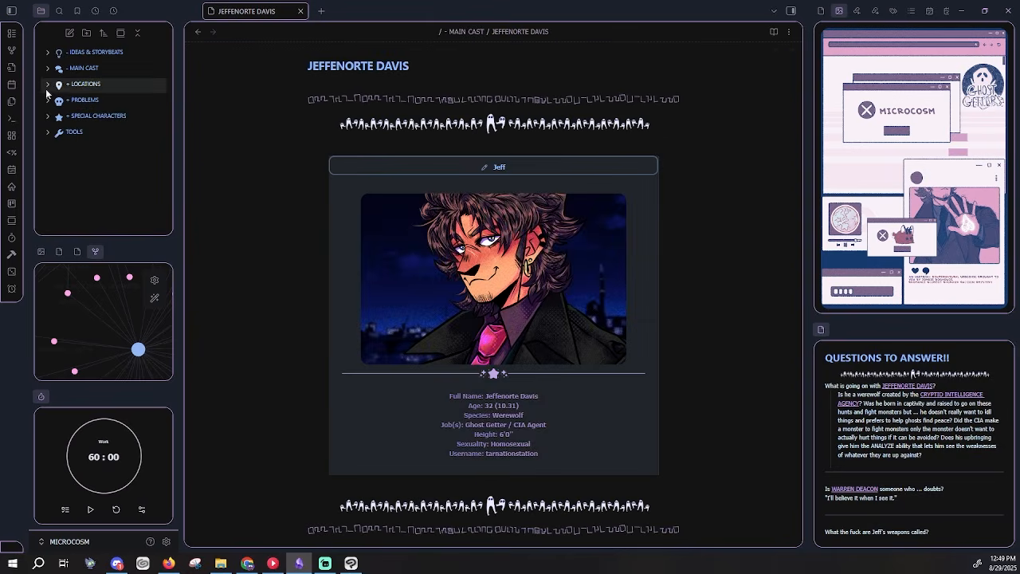
Open the TITHE AGON note from the MAIN CAST folder and review its profile, Rundown and Bonds sections.
{"action": "left_click", "coordinate": [82, 70]}
{"action": "left_click", "coordinate": [109, 152]}
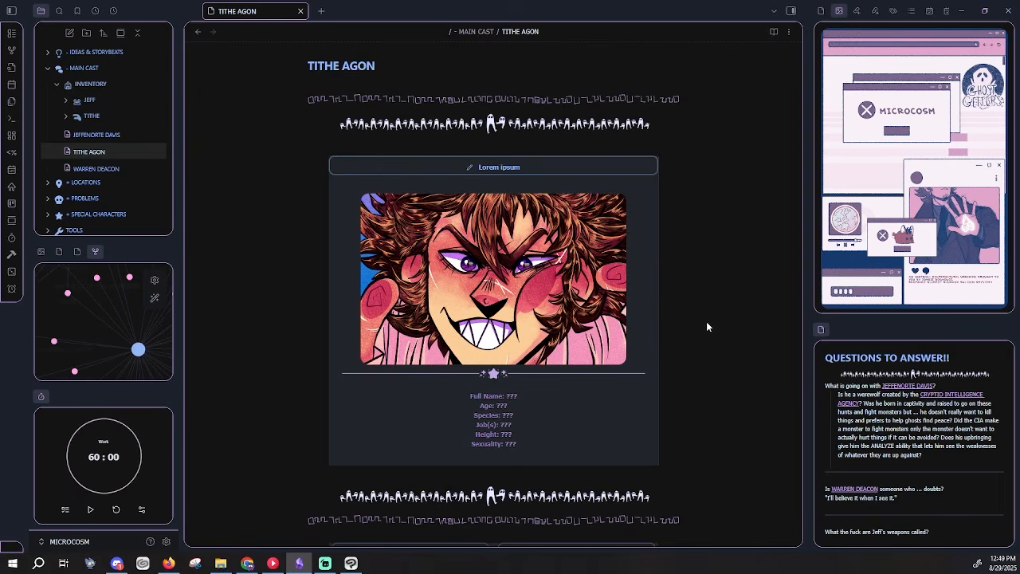
{"action": "scroll", "coordinate": [706, 322], "scroll_direction": "down", "scroll_amount": 8}
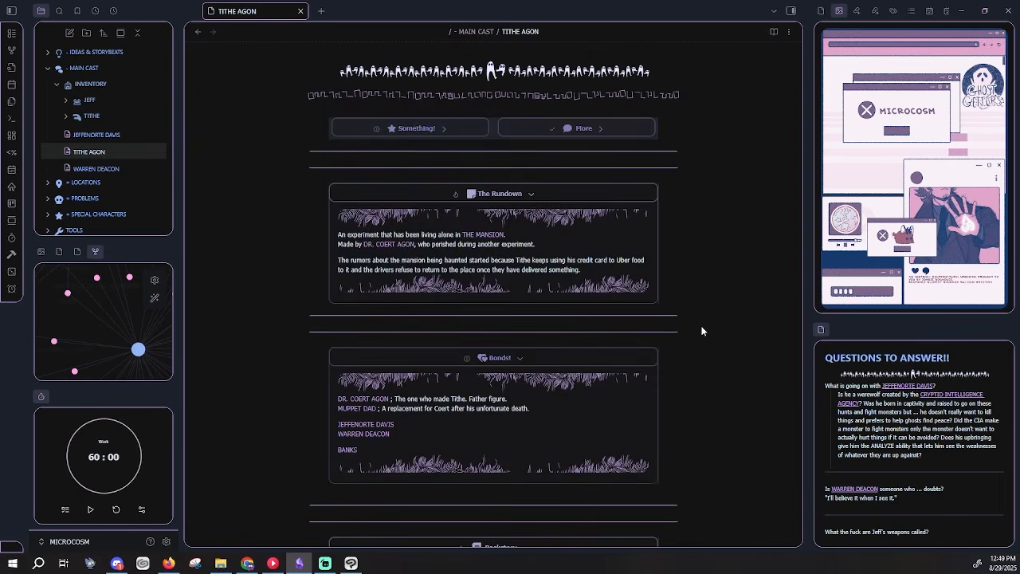
{"action": "scroll", "coordinate": [691, 332], "scroll_direction": "down", "scroll_amount": 3}
{"action": "scroll", "coordinate": [690, 337], "scroll_direction": "up", "scroll_amount": 10}
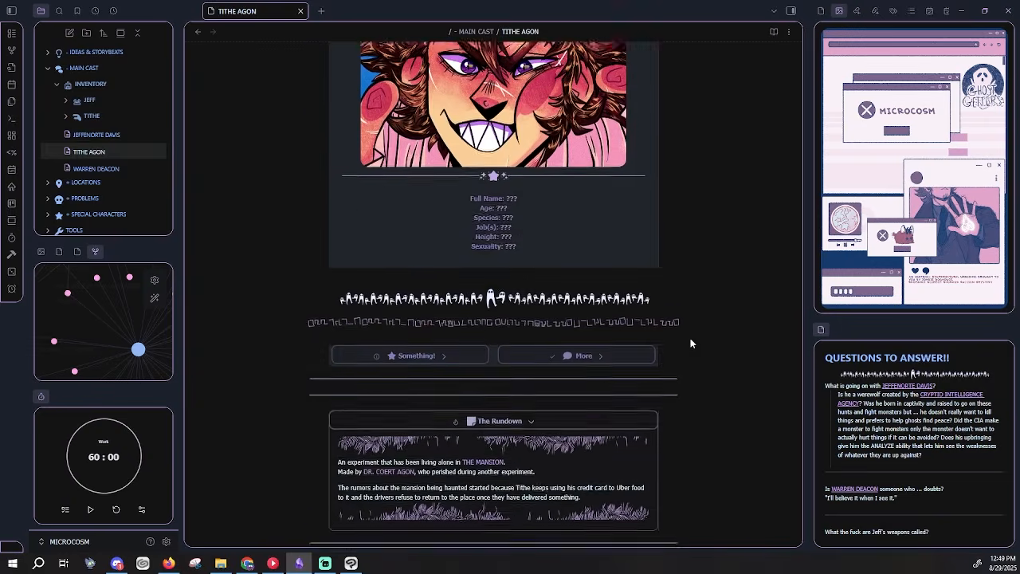
{"action": "scroll", "coordinate": [709, 311], "scroll_direction": "up", "scroll_amount": 1}
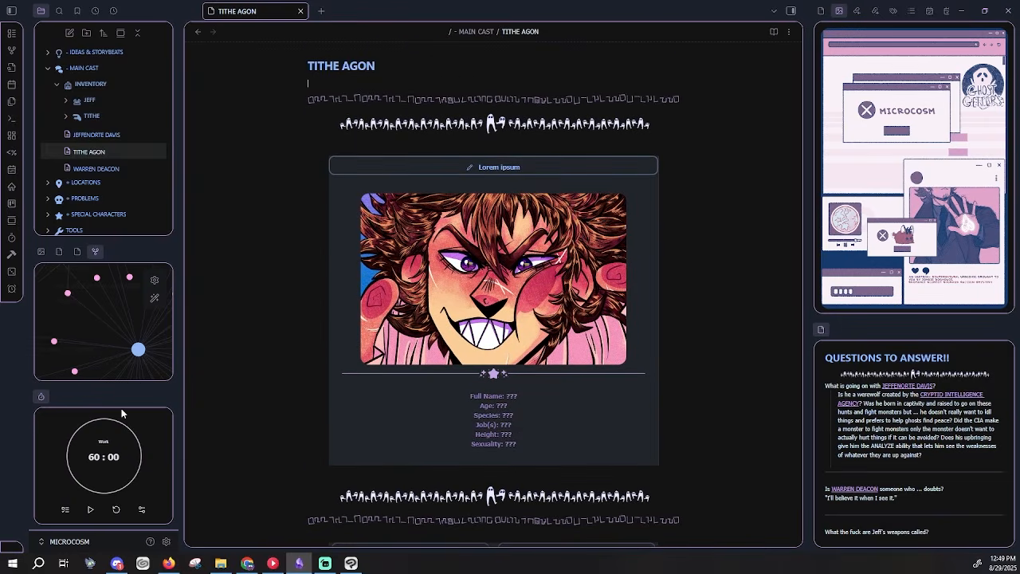
Browse the catalogue of available community plugins in the settings, and close the settings without installing any.
{"action": "left_click", "coordinate": [166, 542]}
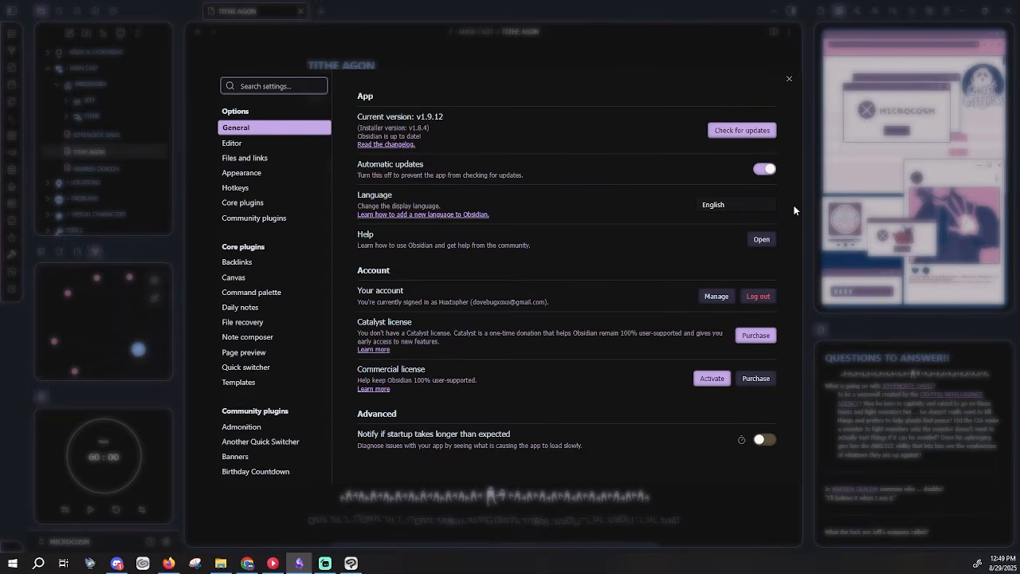
{"action": "left_click", "coordinate": [283, 218]}
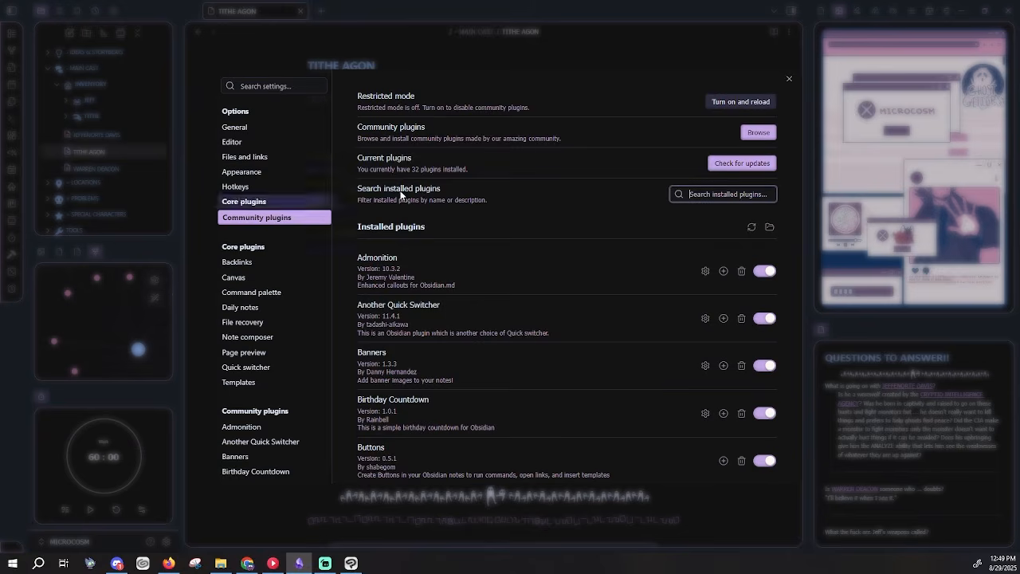
{"action": "left_click", "coordinate": [755, 134]}
{"action": "scroll", "coordinate": [501, 216], "scroll_direction": "down", "scroll_amount": 15}
{"action": "scroll", "coordinate": [509, 261], "scroll_direction": "down", "scroll_amount": 20}
{"action": "scroll", "coordinate": [509, 262], "scroll_direction": "down", "scroll_amount": 15}
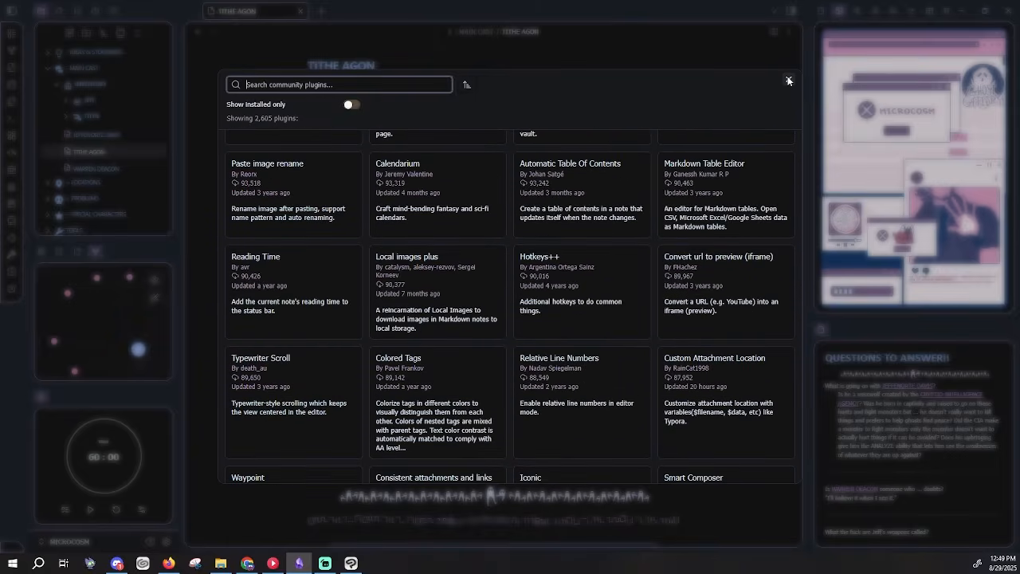
{"action": "left_click", "coordinate": [789, 80]}
{"action": "left_click", "coordinate": [789, 81]}
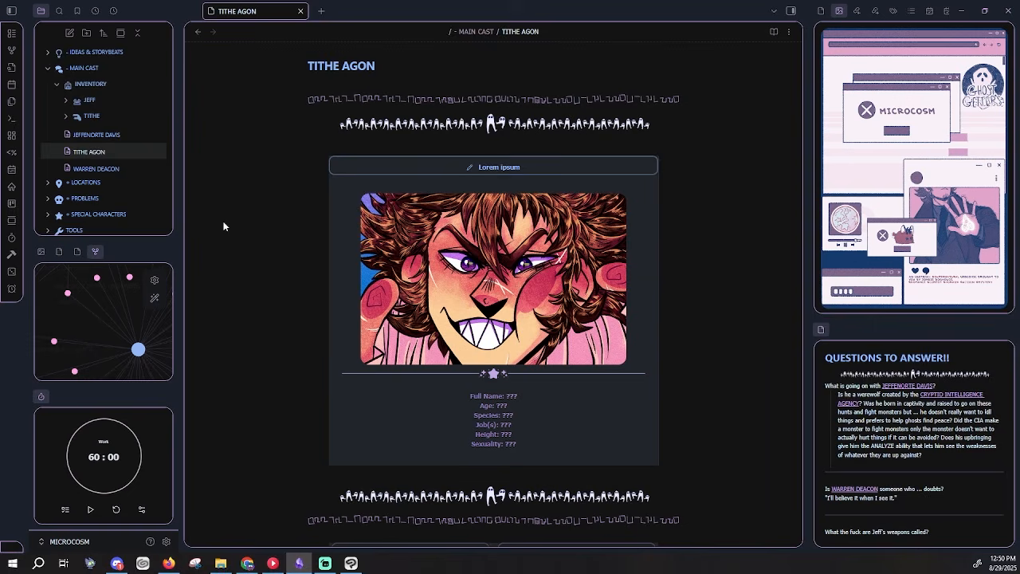
Skim the TITHE AGON note once more and collapse the MAIN CAST folder.
{"action": "scroll", "coordinate": [208, 223], "scroll_direction": "down", "scroll_amount": 4}
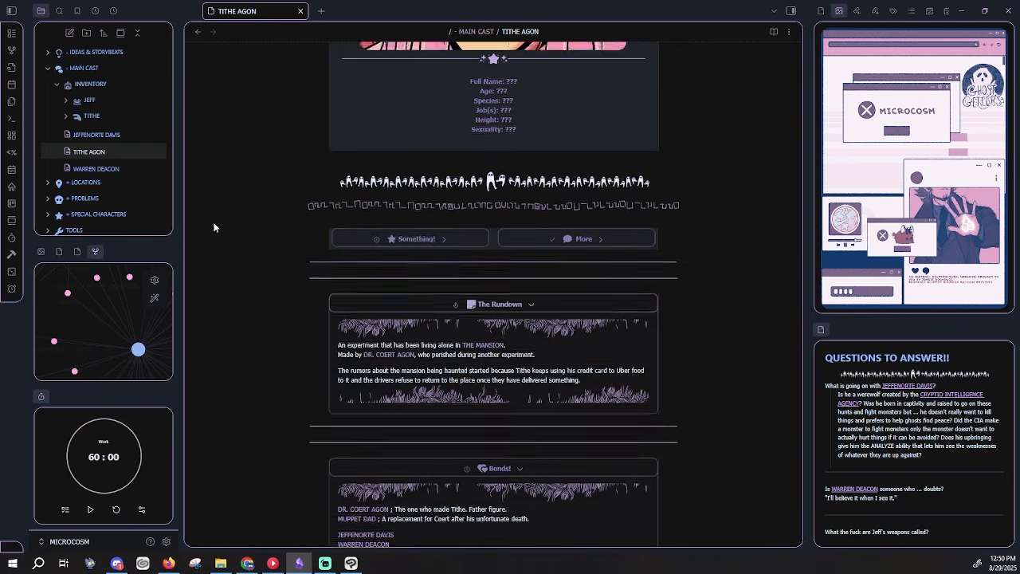
{"action": "scroll", "coordinate": [219, 238], "scroll_direction": "up", "scroll_amount": 4}
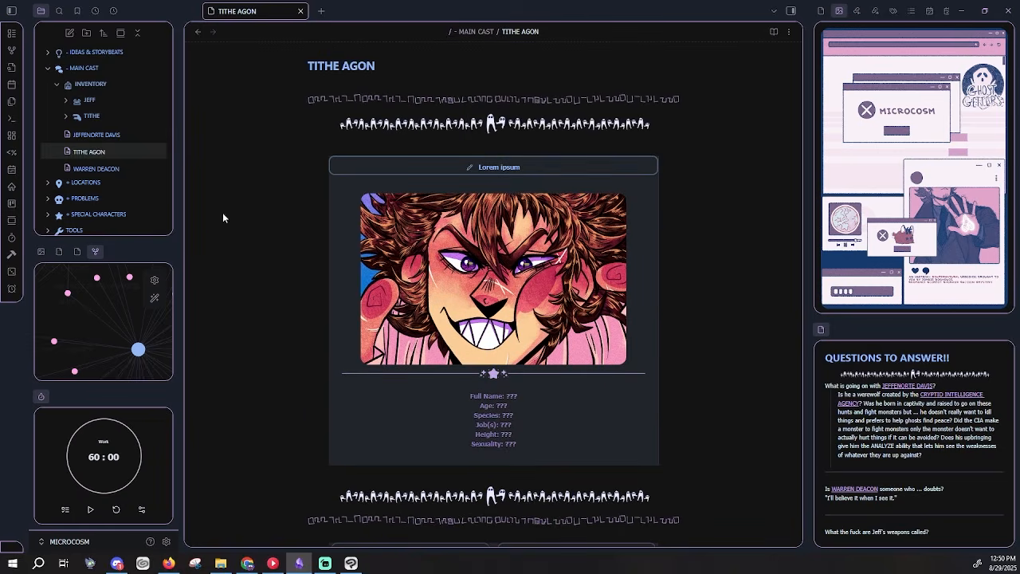
{"action": "left_click", "coordinate": [74, 69]}
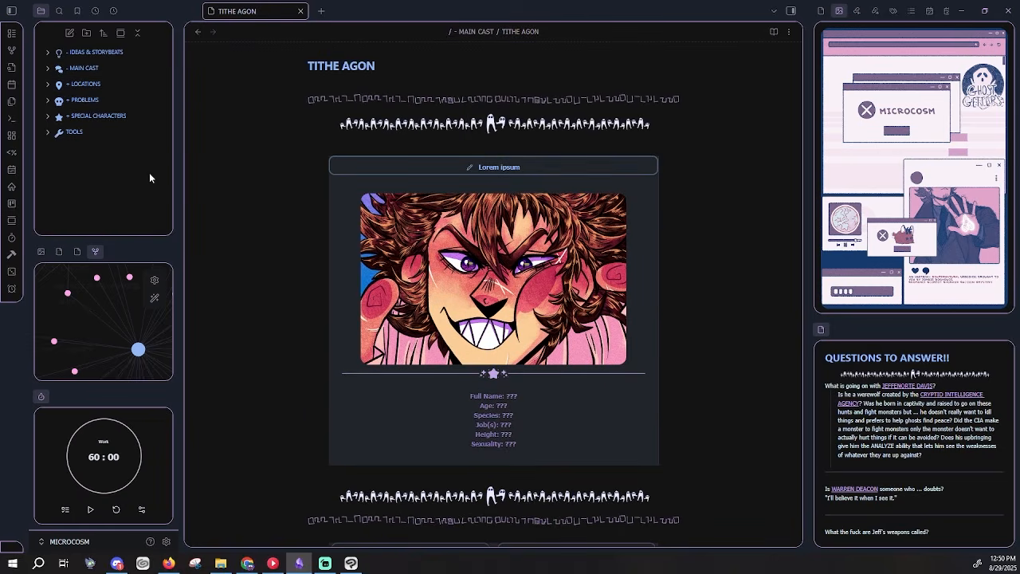